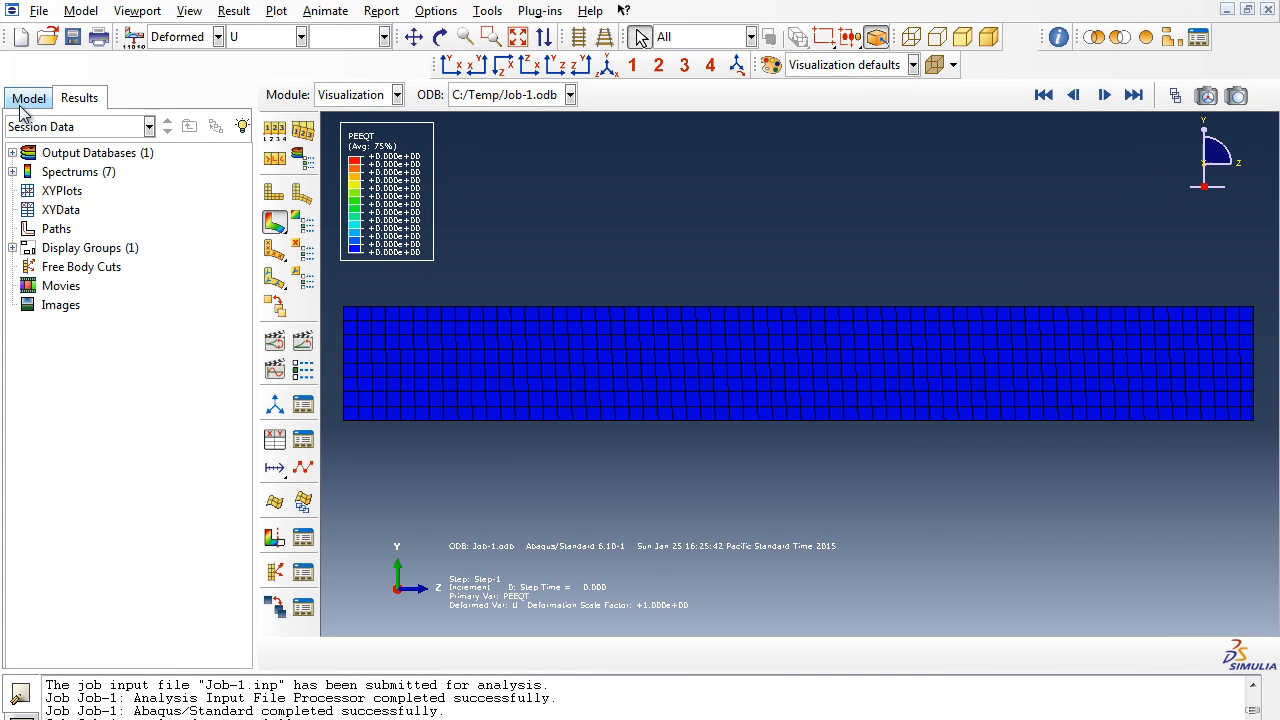
- Open the Beam part in the Mesh module and inspect its global seed settings without changing them
left_click(24, 104)
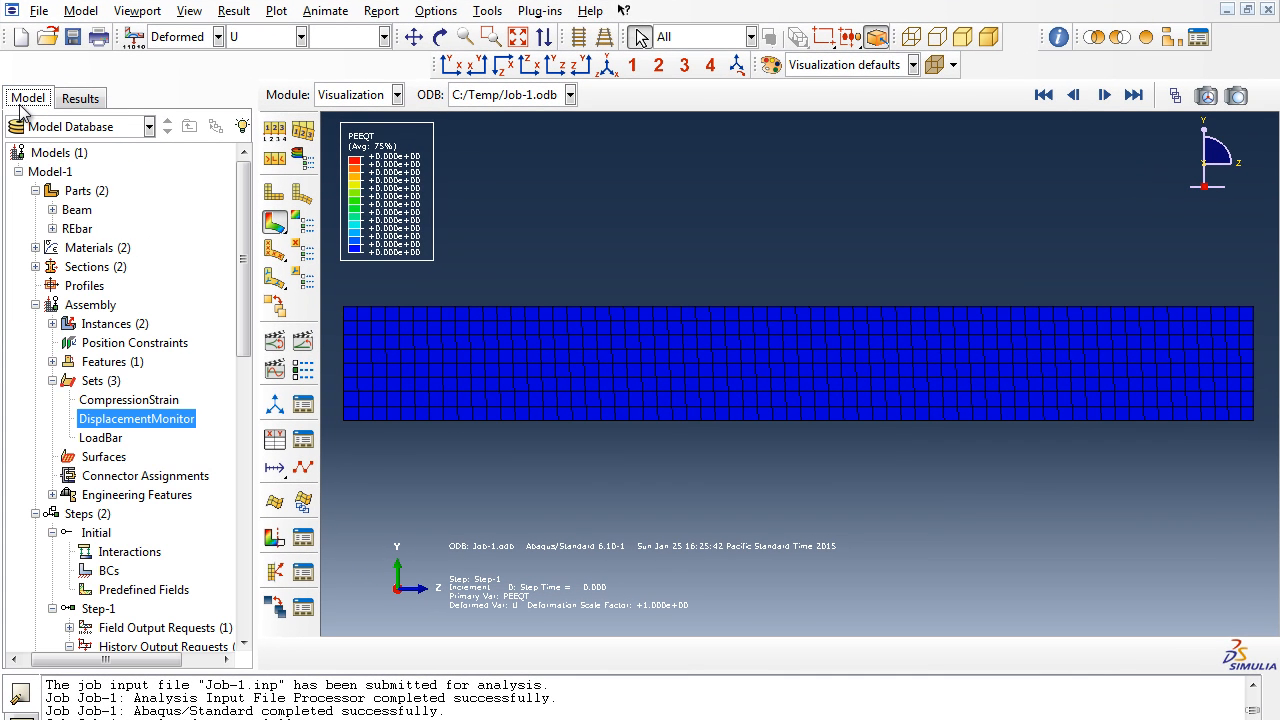
left_click(77, 211)
double_click(77, 211)
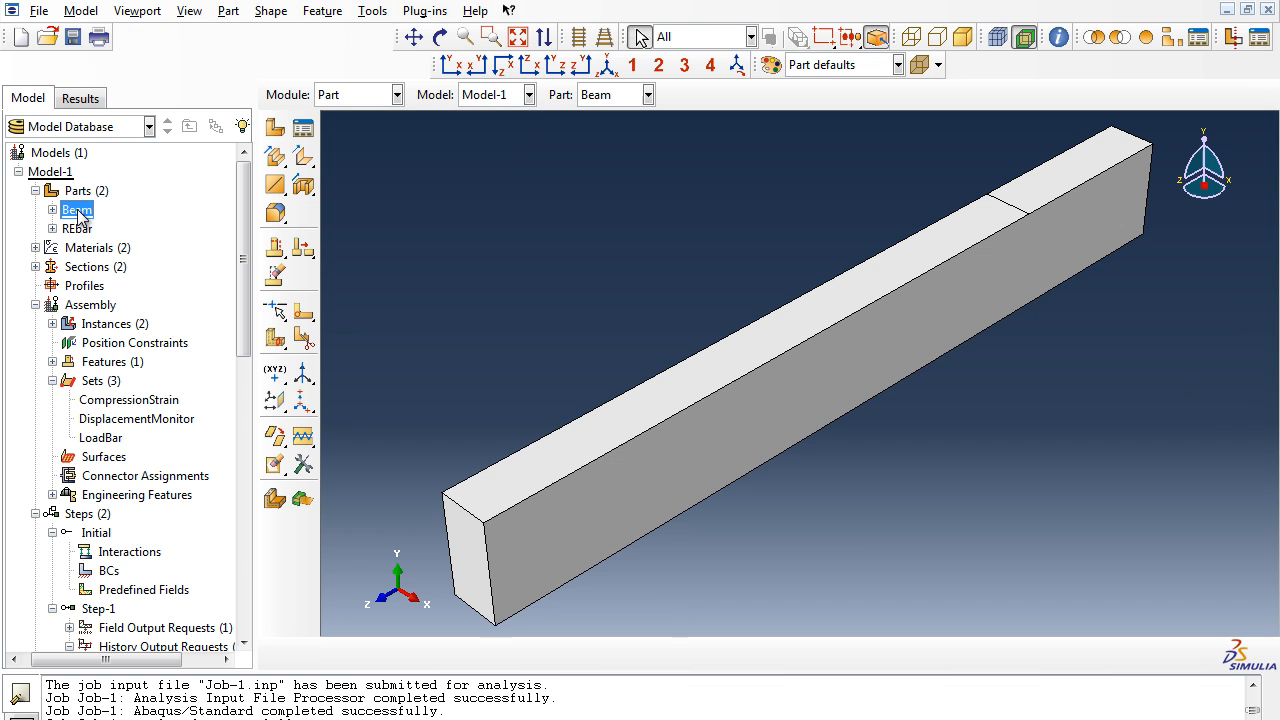
left_click(348, 95)
left_click(362, 232)
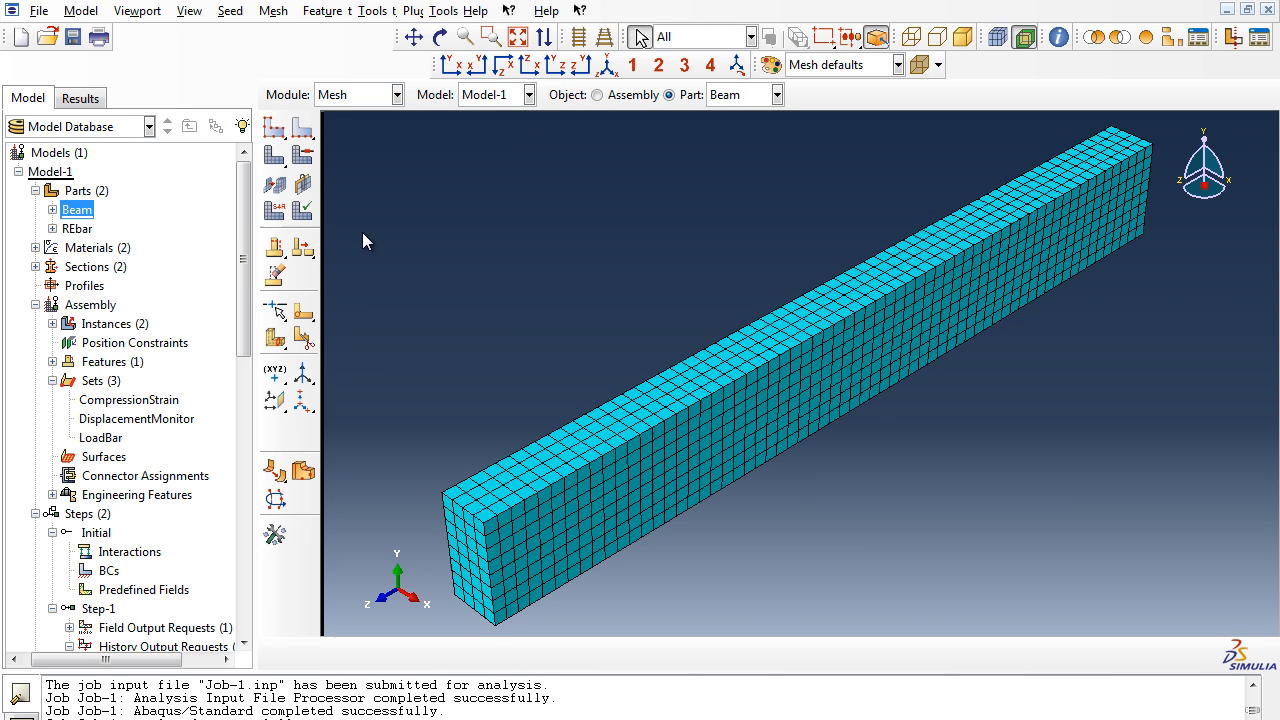
left_click(231, 12)
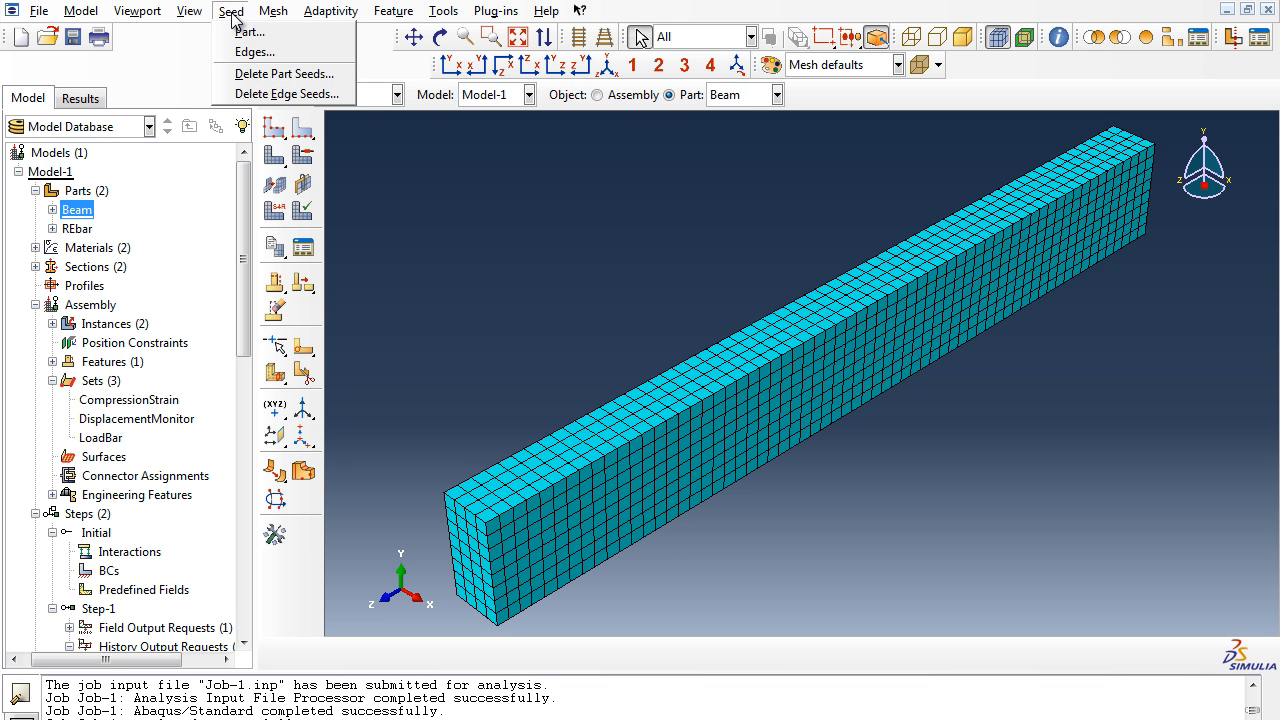
left_click(238, 32)
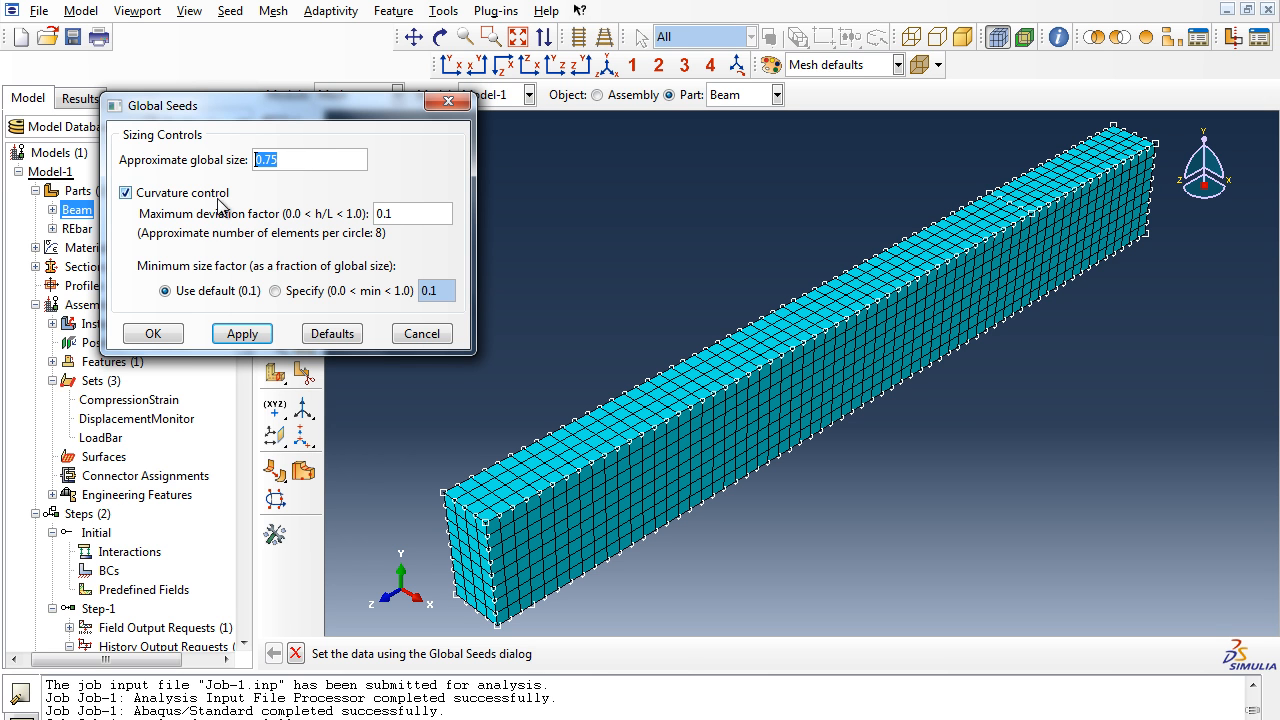
left_click(410, 336)
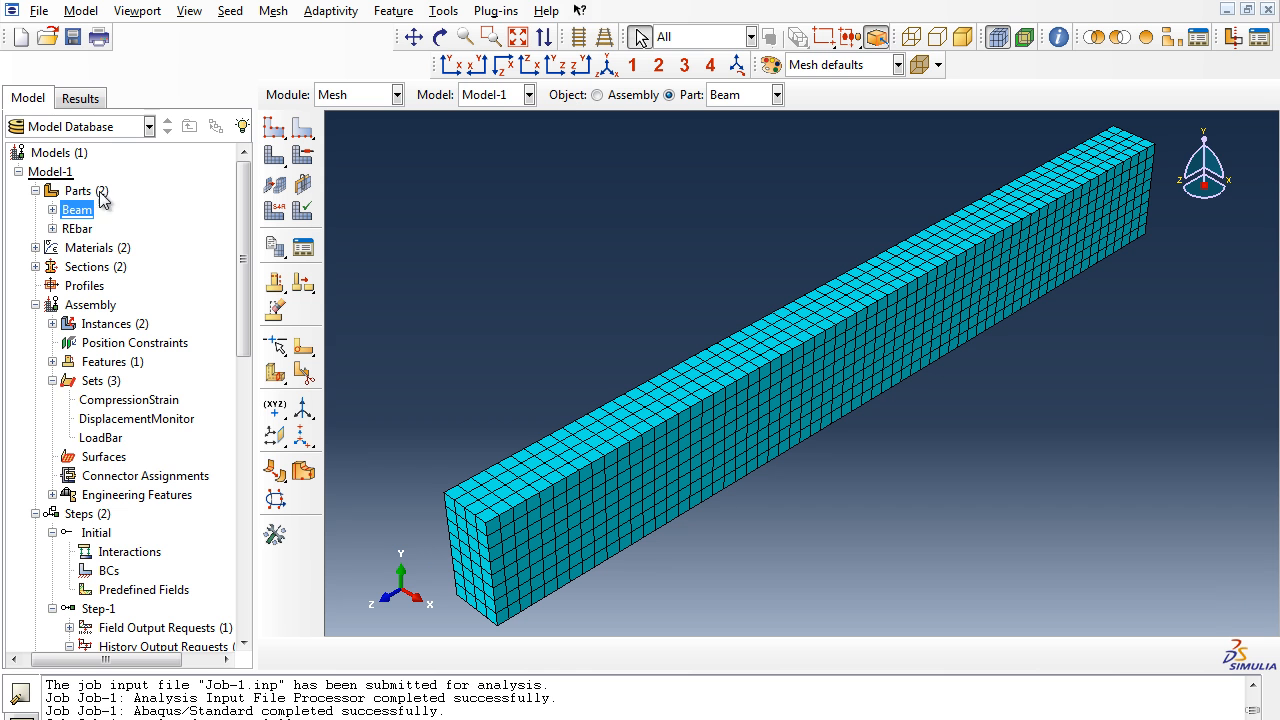
- Open the REbar part and inspect its global seed settings without changing them
double_click(76, 229)
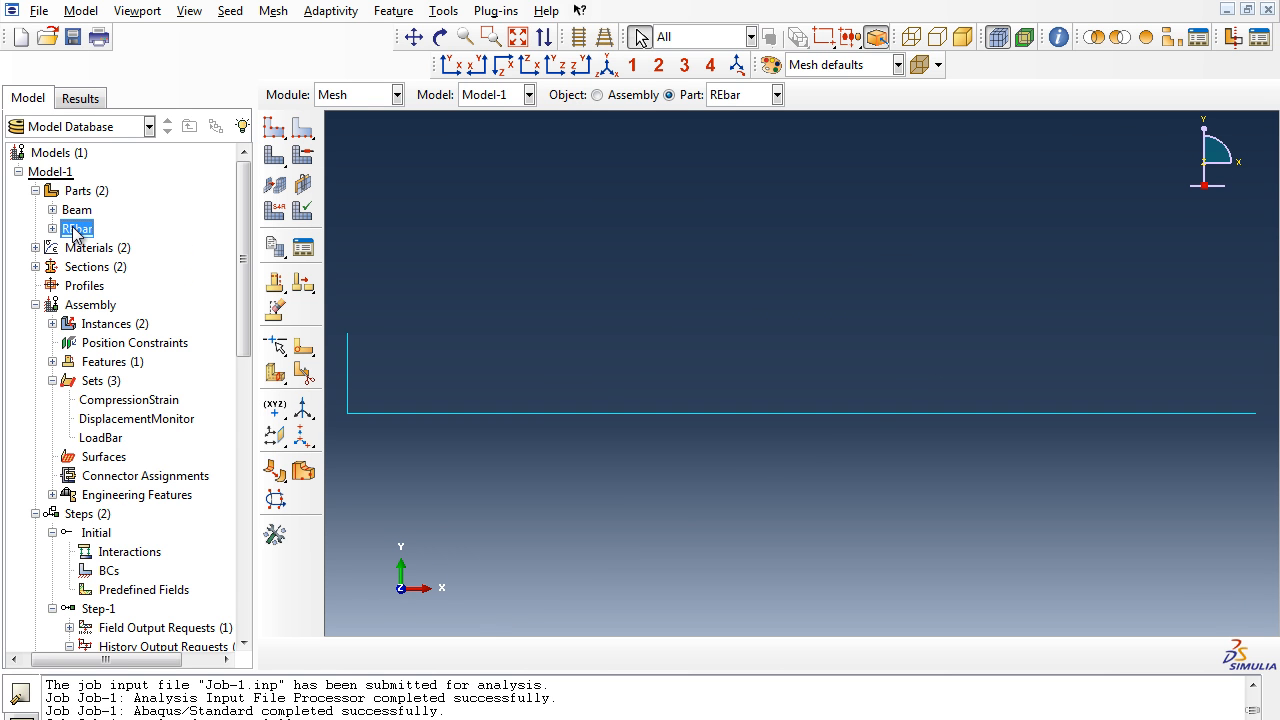
left_click(226, 12)
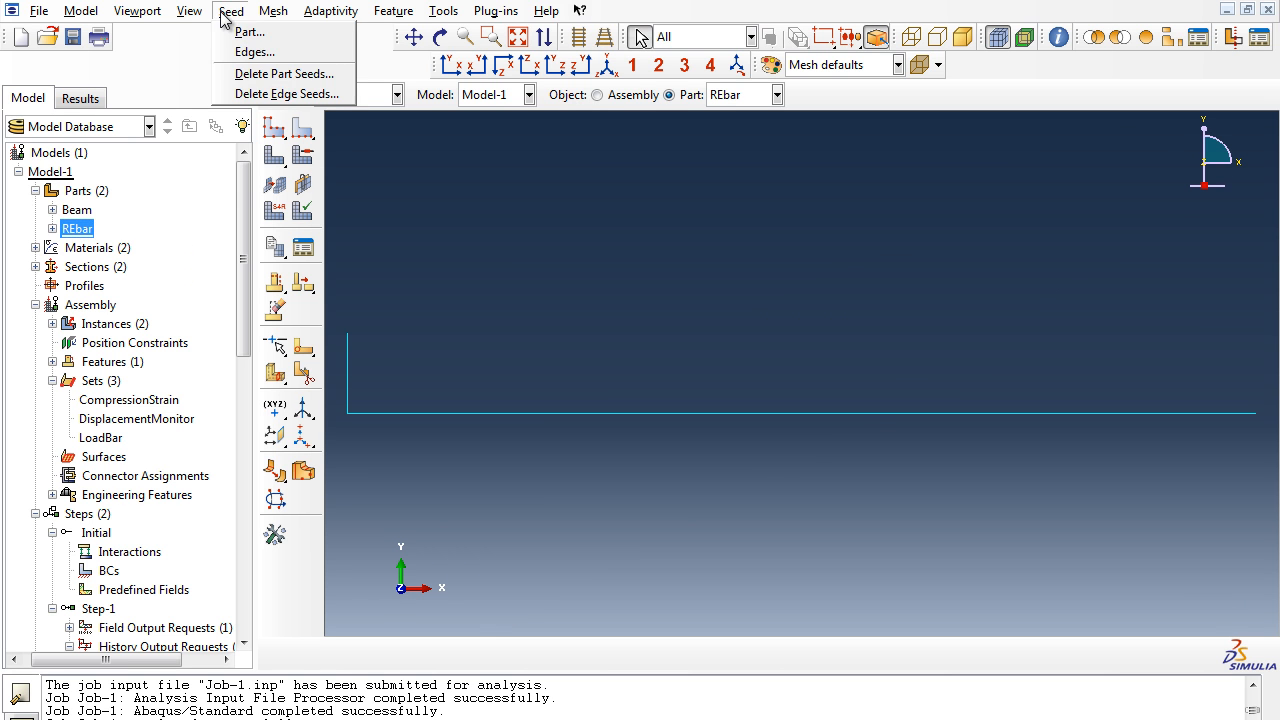
left_click(234, 33)
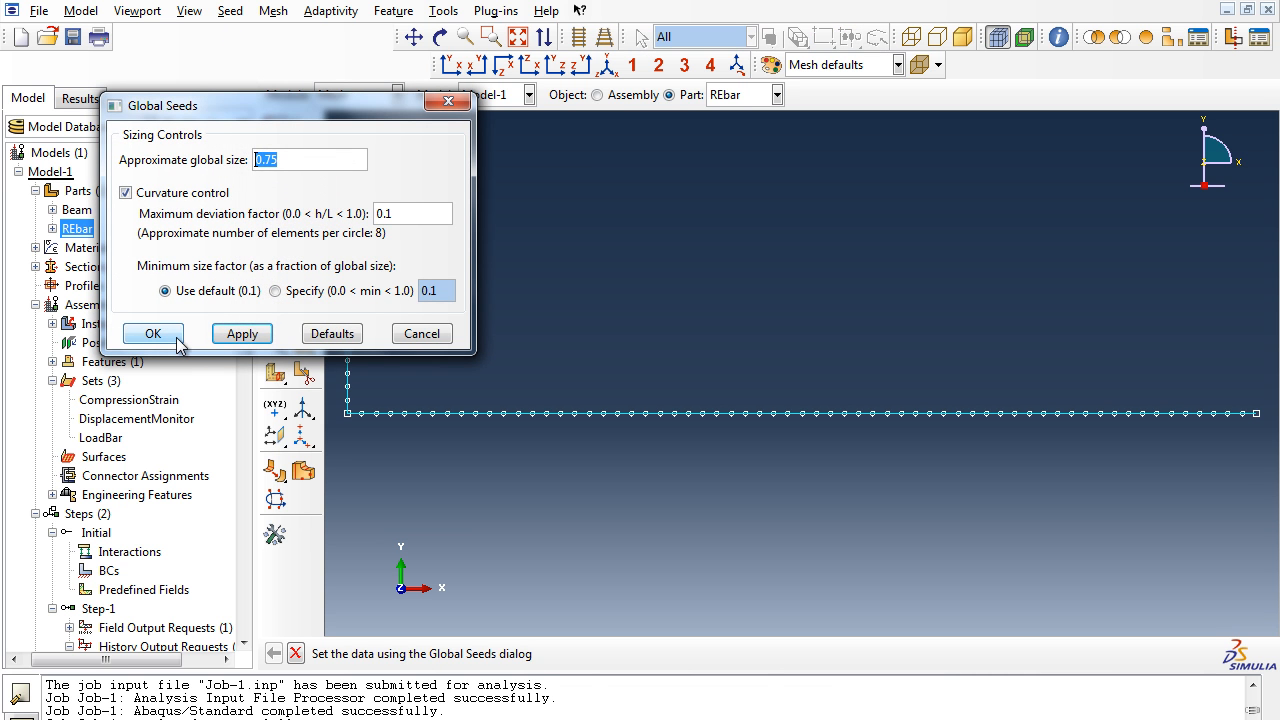
left_click(419, 334)
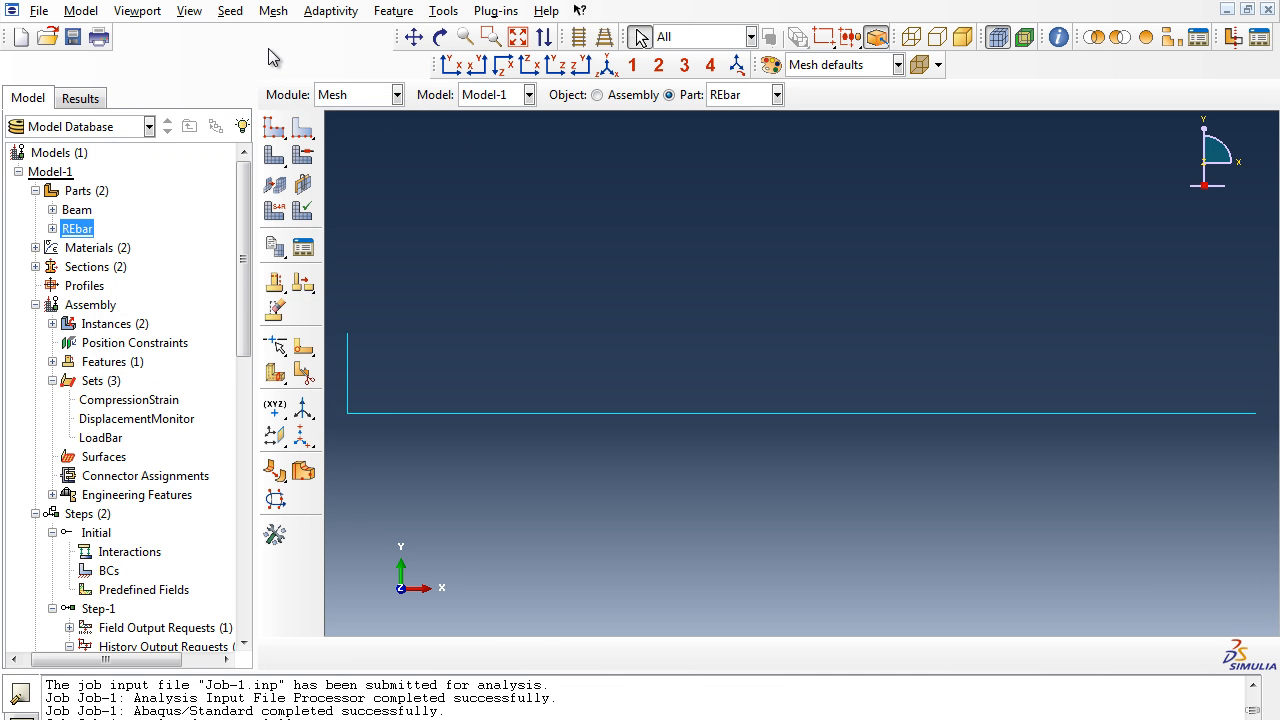
left_click(277, 15)
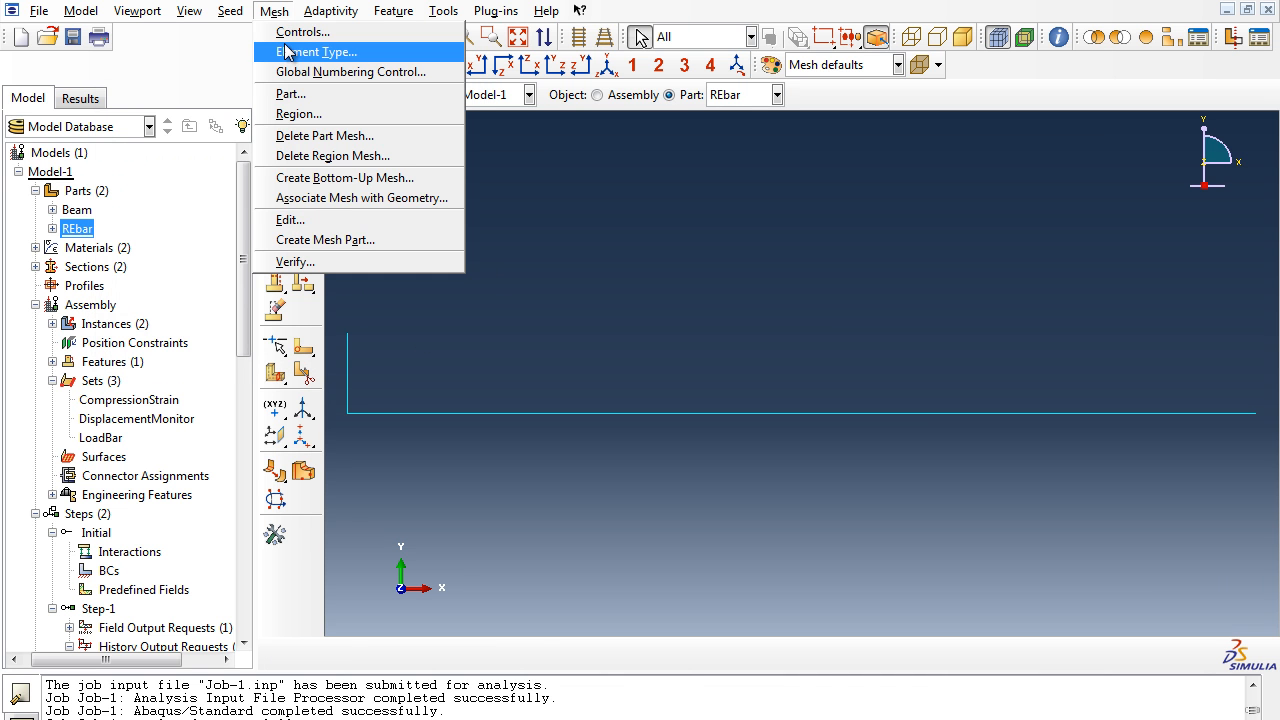
left_click(305, 94)
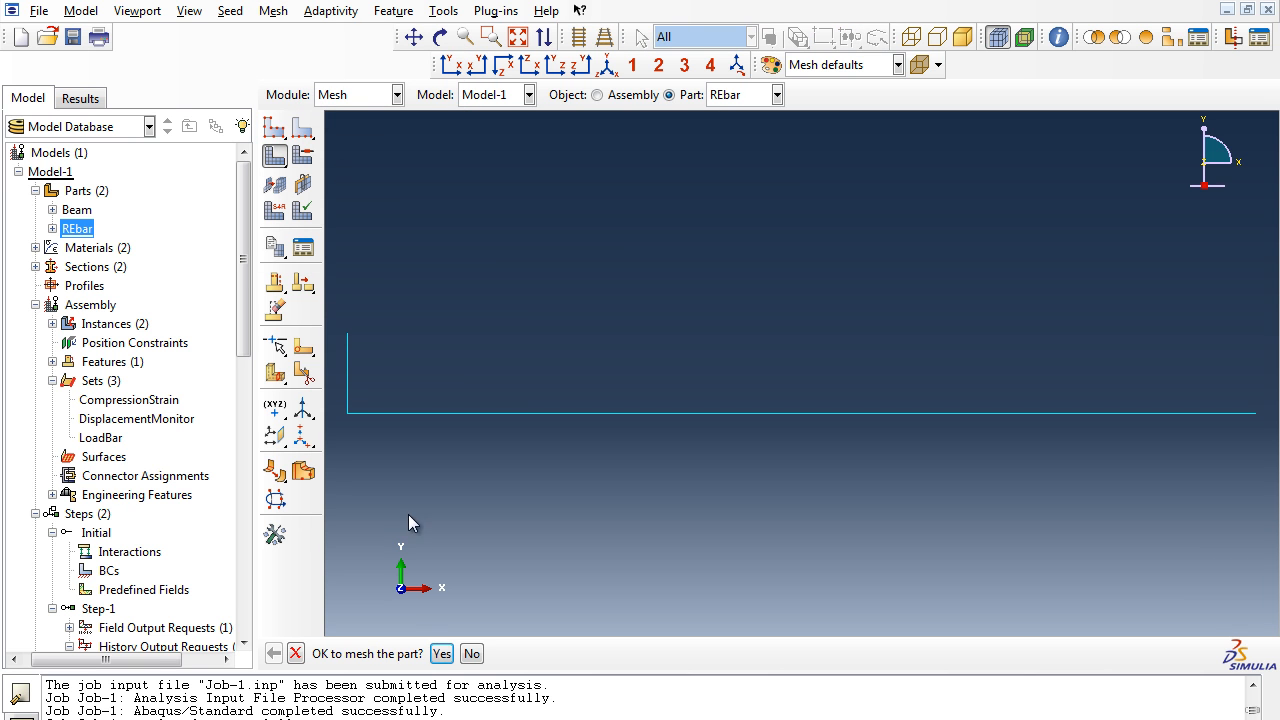
left_click(471, 655)
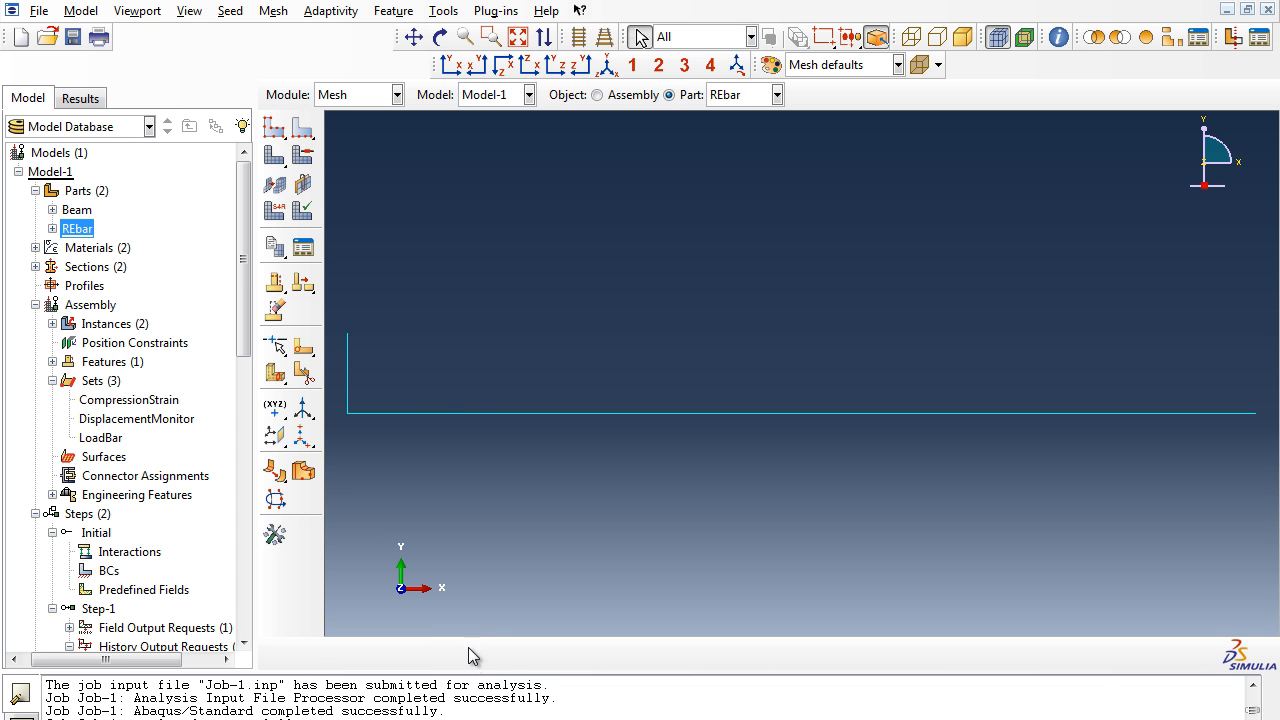
left_click(78, 212)
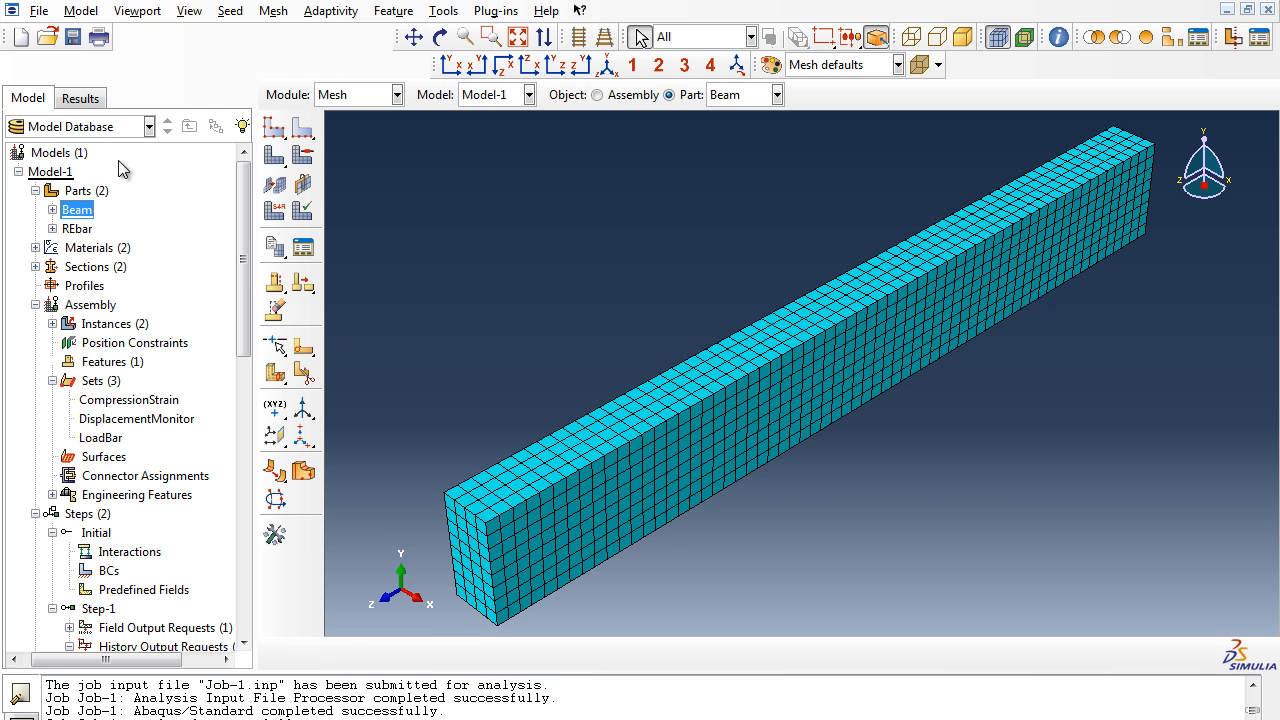
left_click(274, 11)
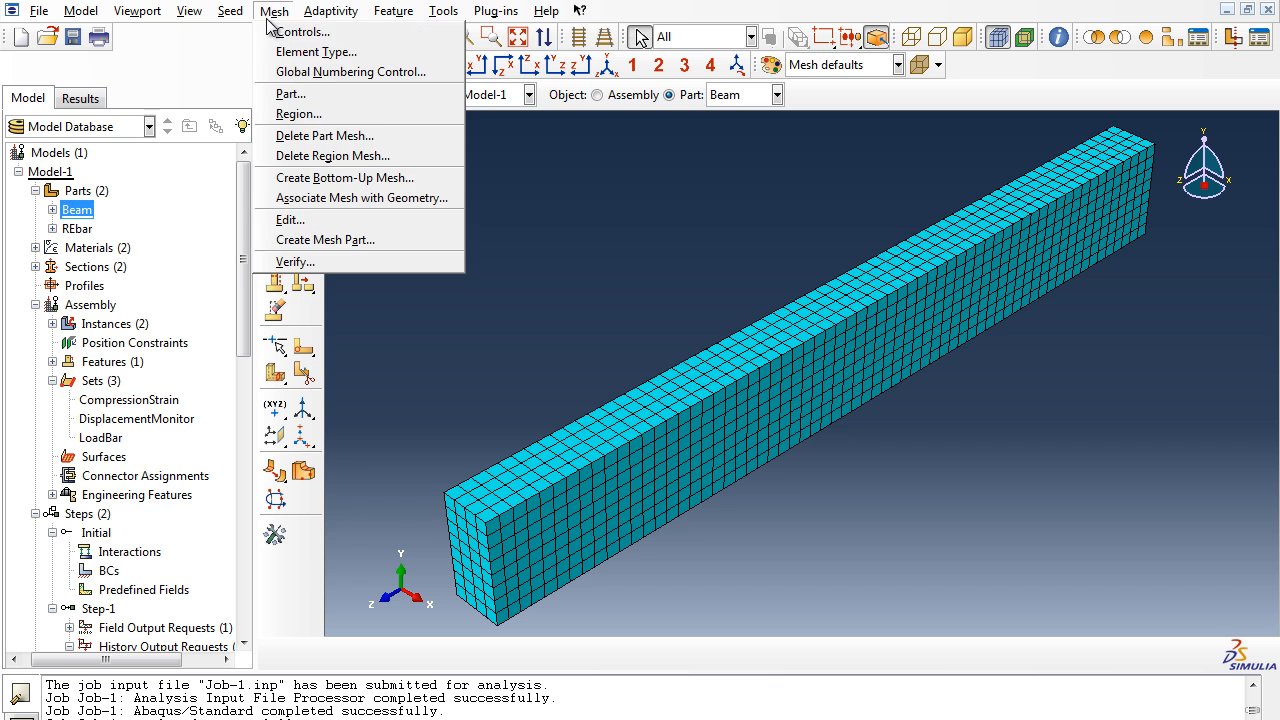
left_click(295, 94)
left_click(471, 654)
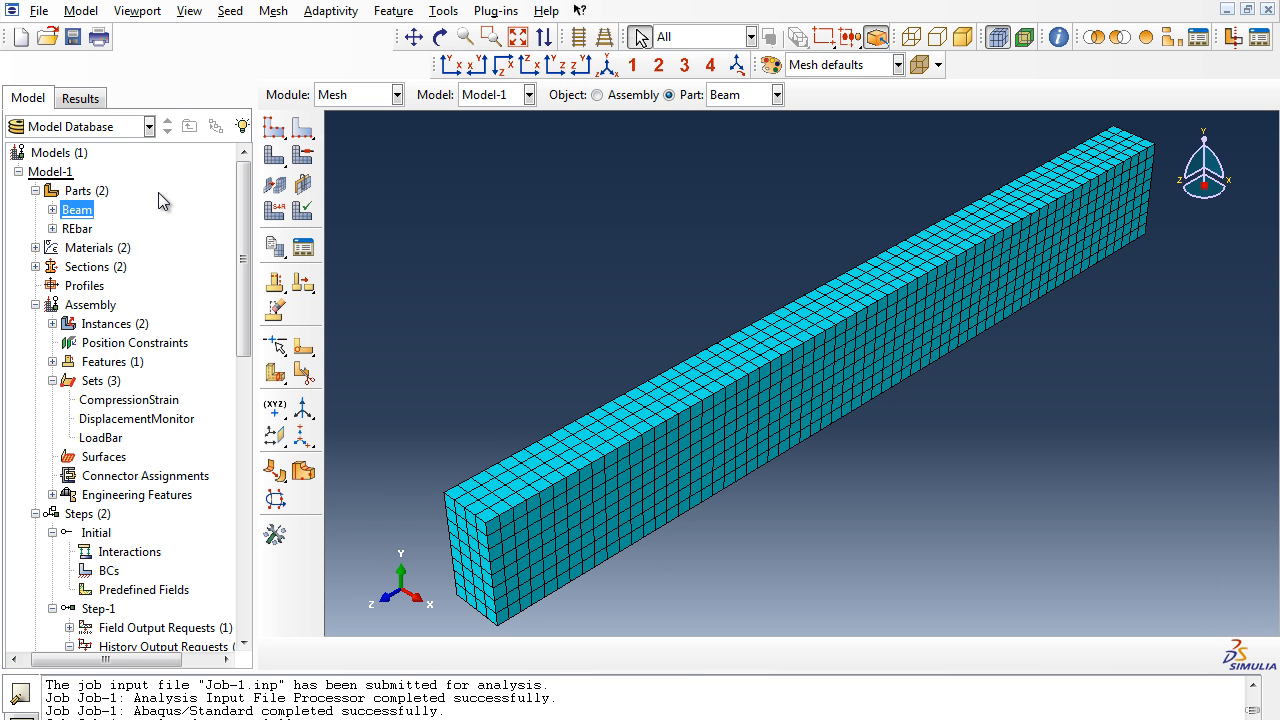
- Examine the assembly sets CompressionStrain, DisplacementMonitor and LoadBar, including the elements selected for CompressionStrain
left_click(147, 399)
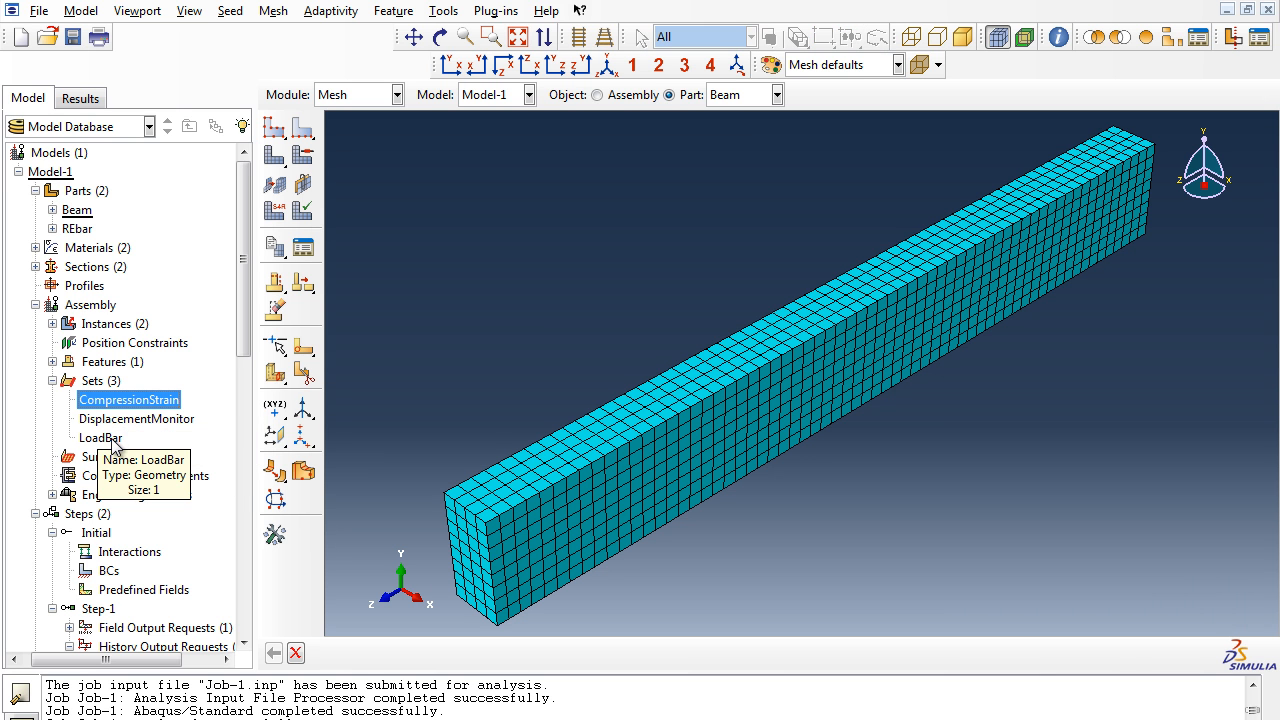
left_click(131, 419)
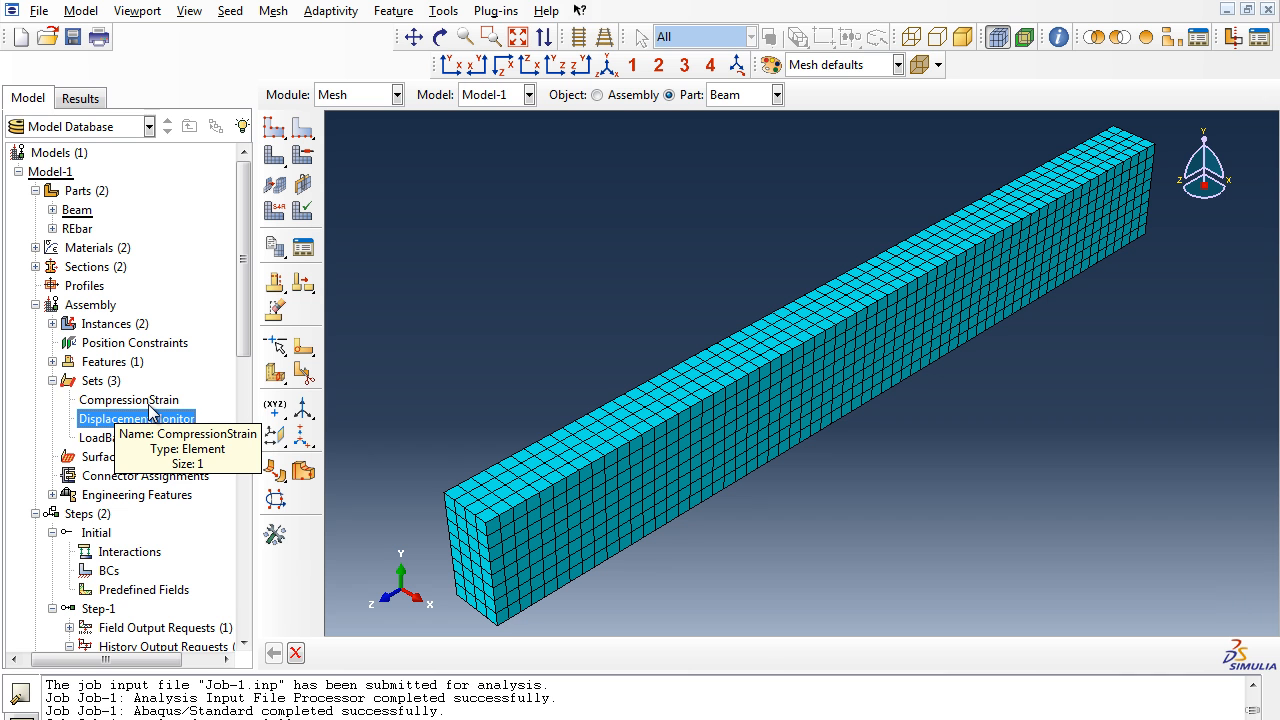
left_click(150, 402)
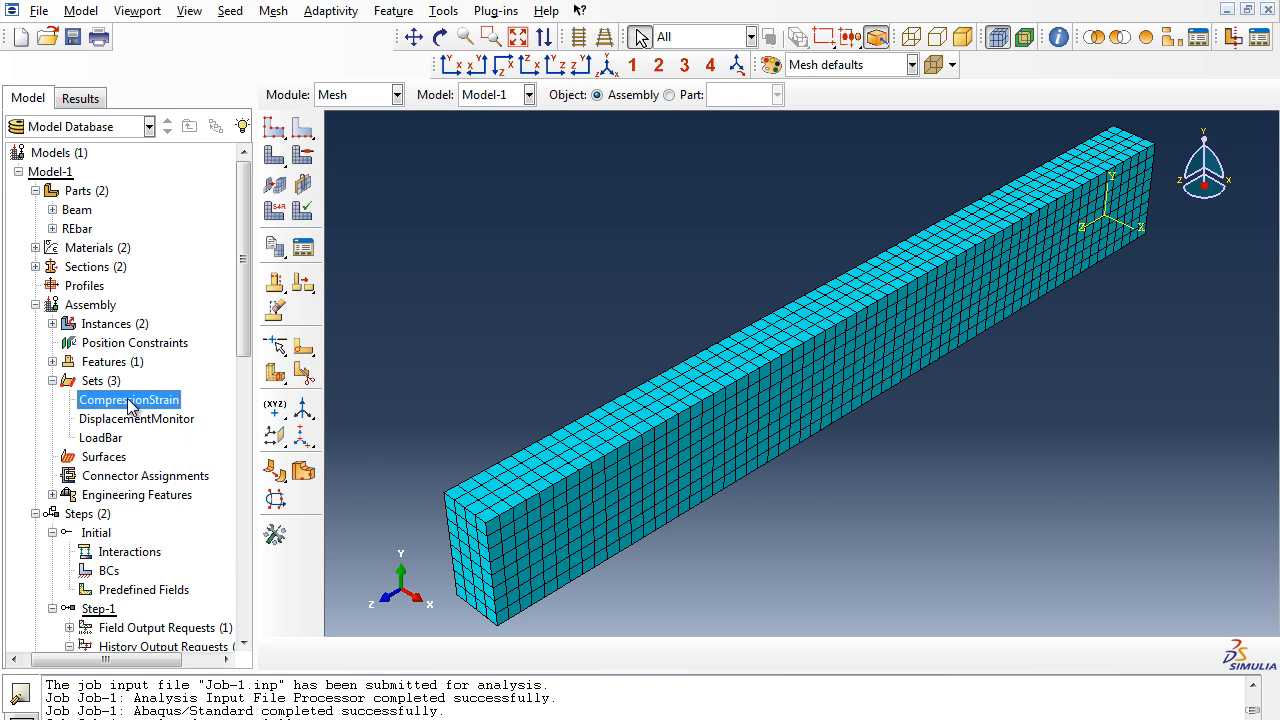
right_click(130, 402)
left_click(152, 437)
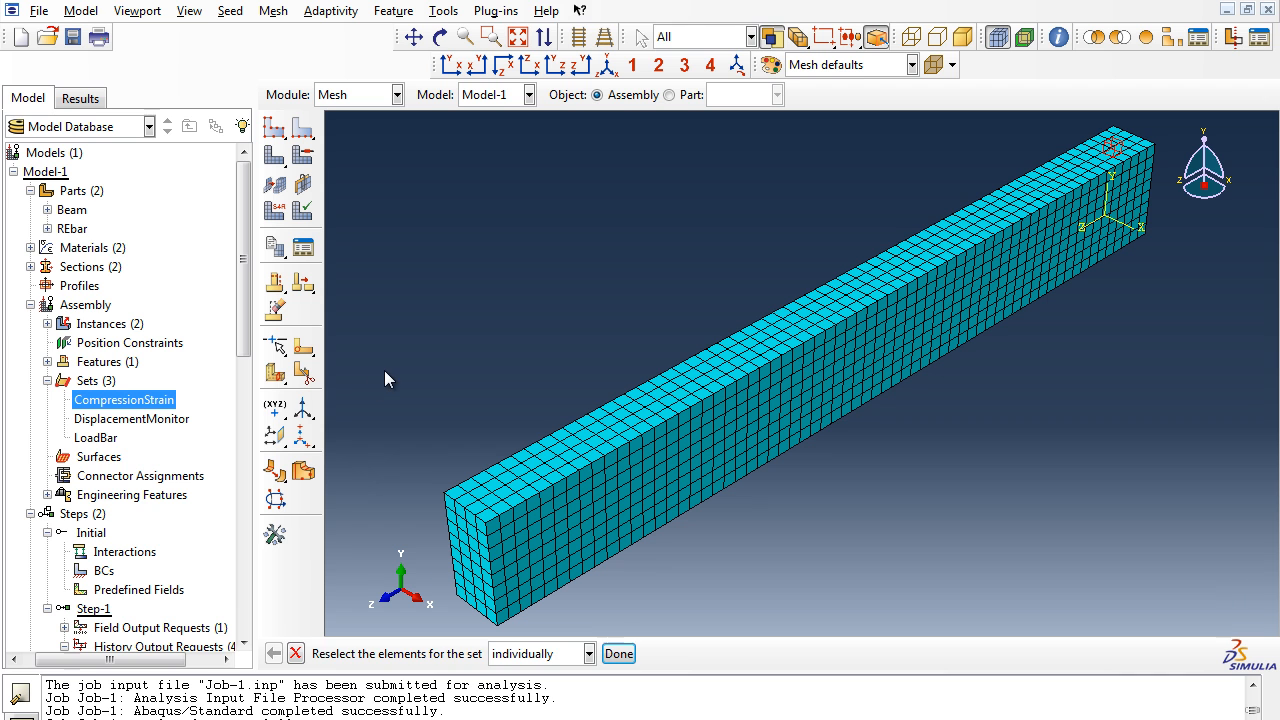
key("Escape")
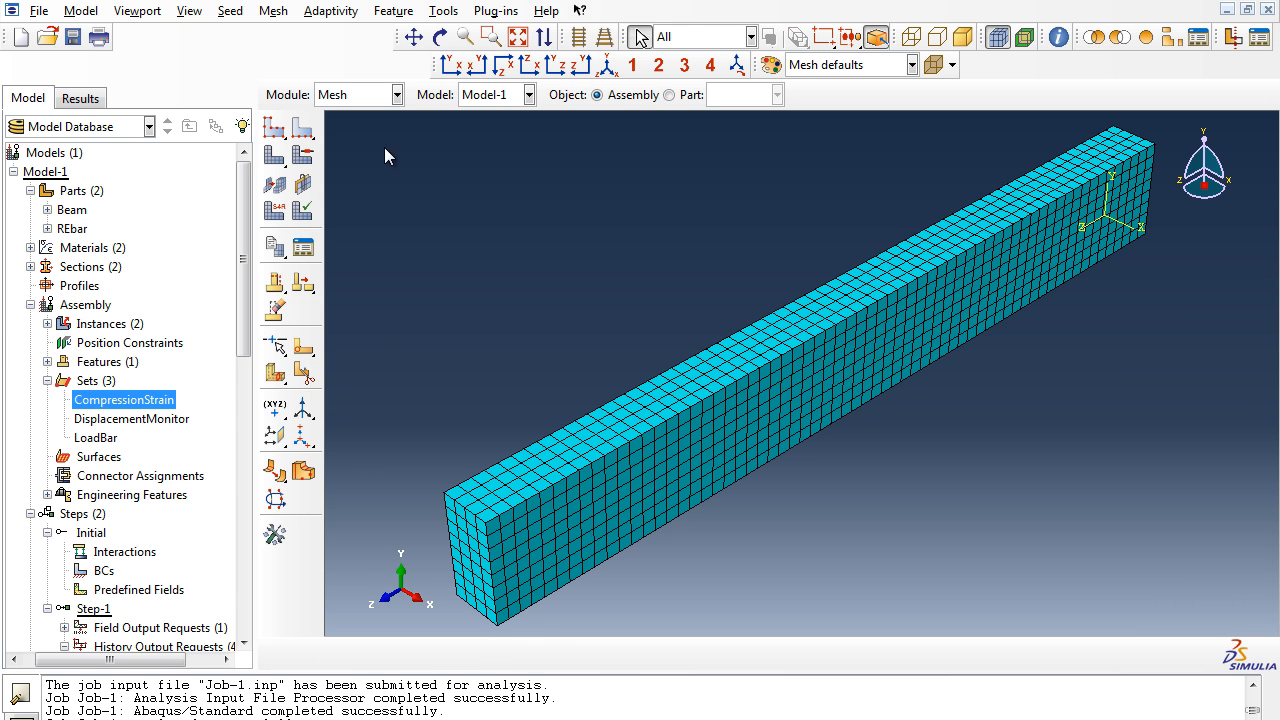
- Switch to the Job module and open the results of the completed Job-1
left_click(382, 95)
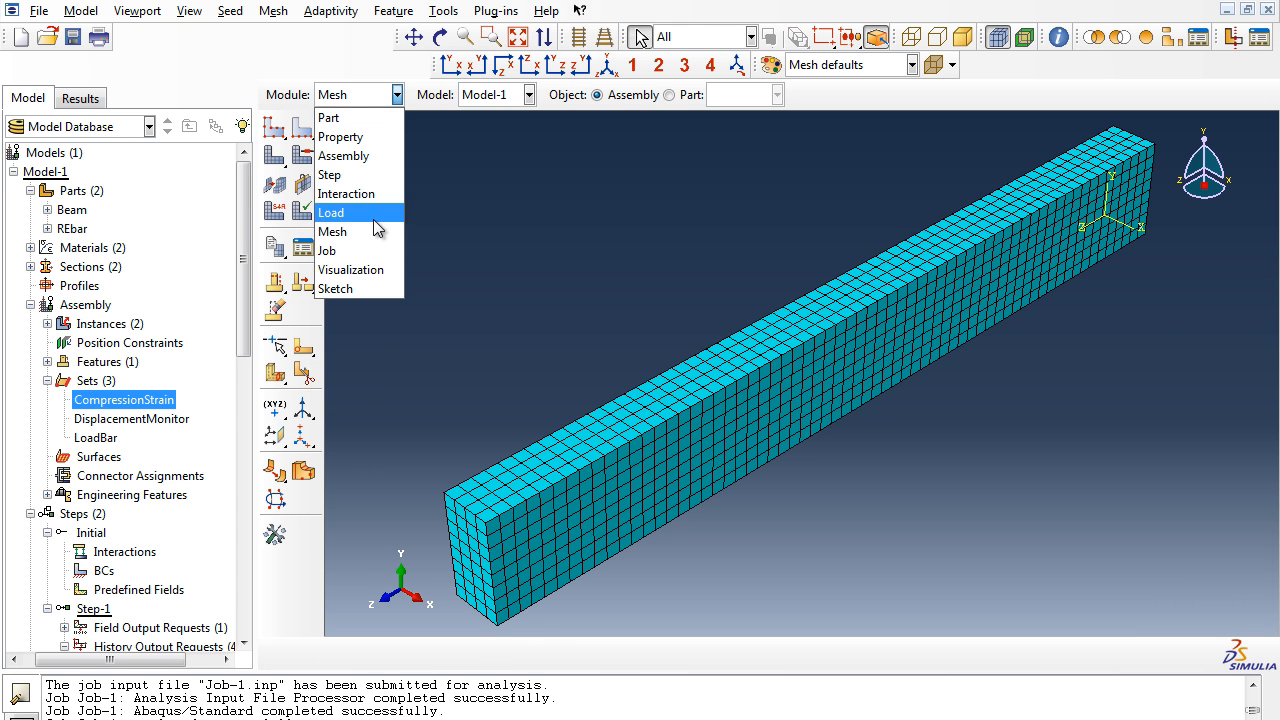
left_click(377, 251)
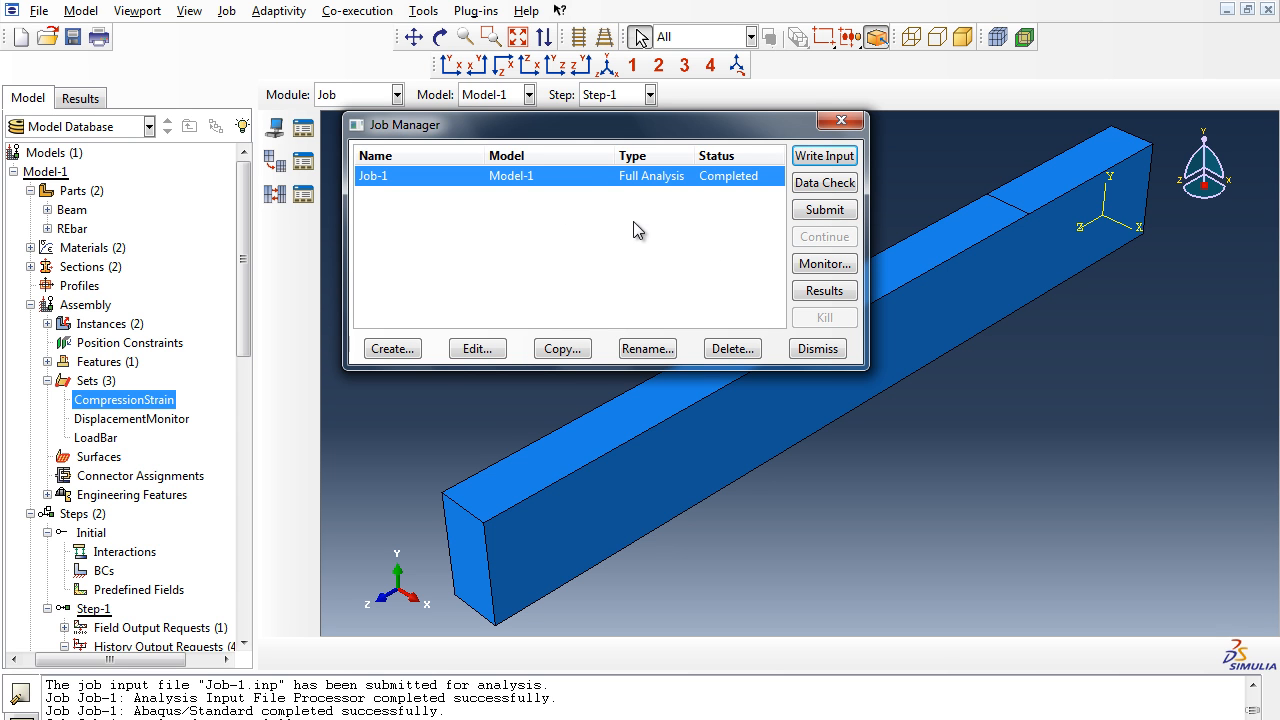
left_click(822, 291)
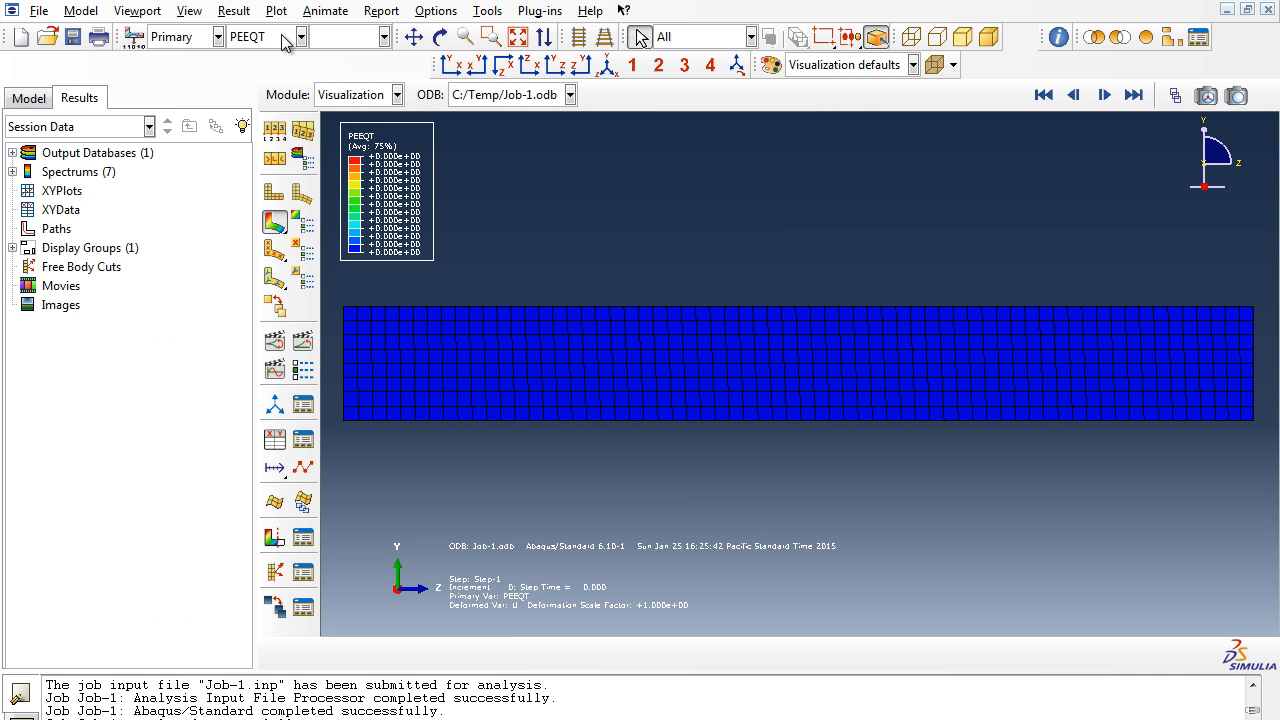
- Plot the deformed shape and step through the increments up to the final frame
left_click(199, 37)
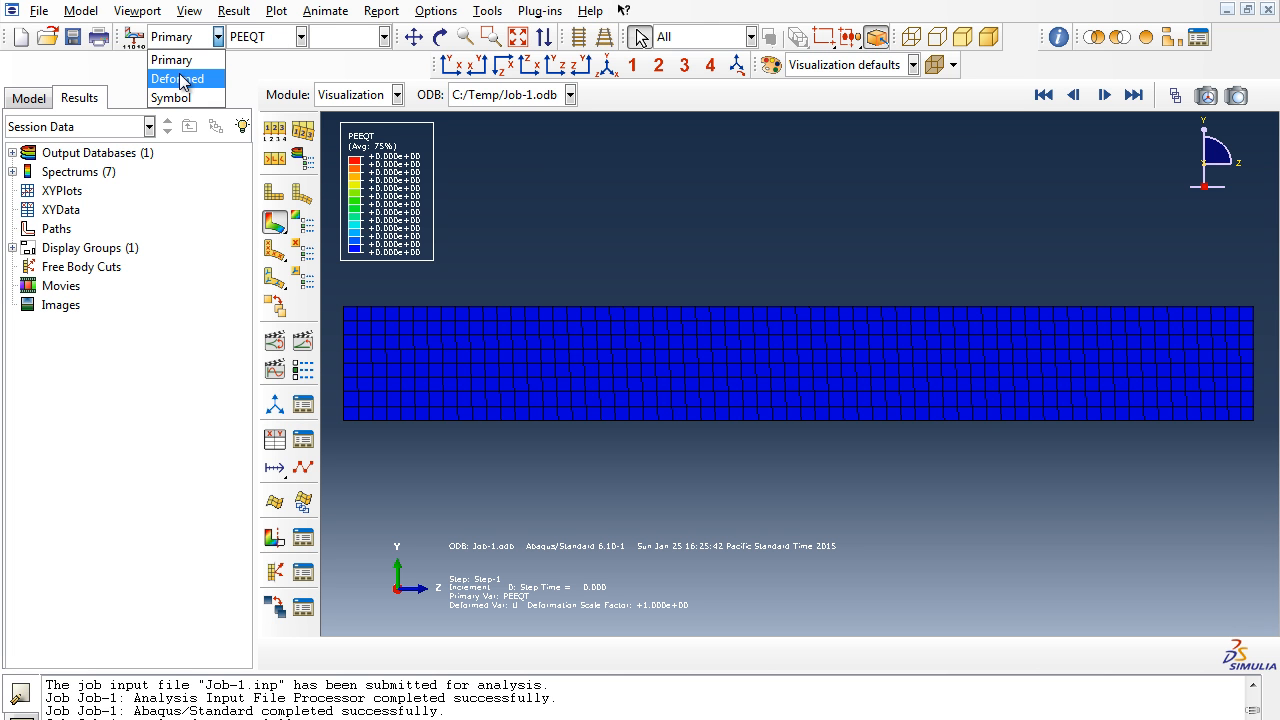
left_click(182, 80)
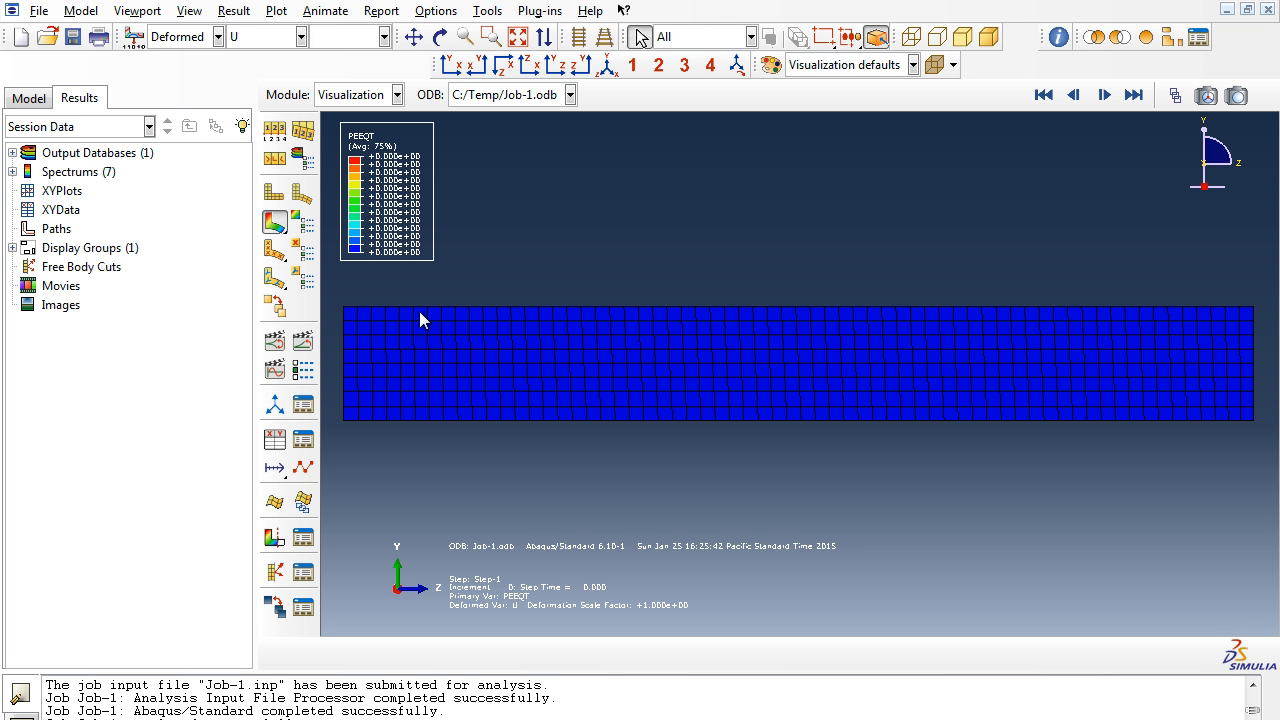
left_click(1105, 95)
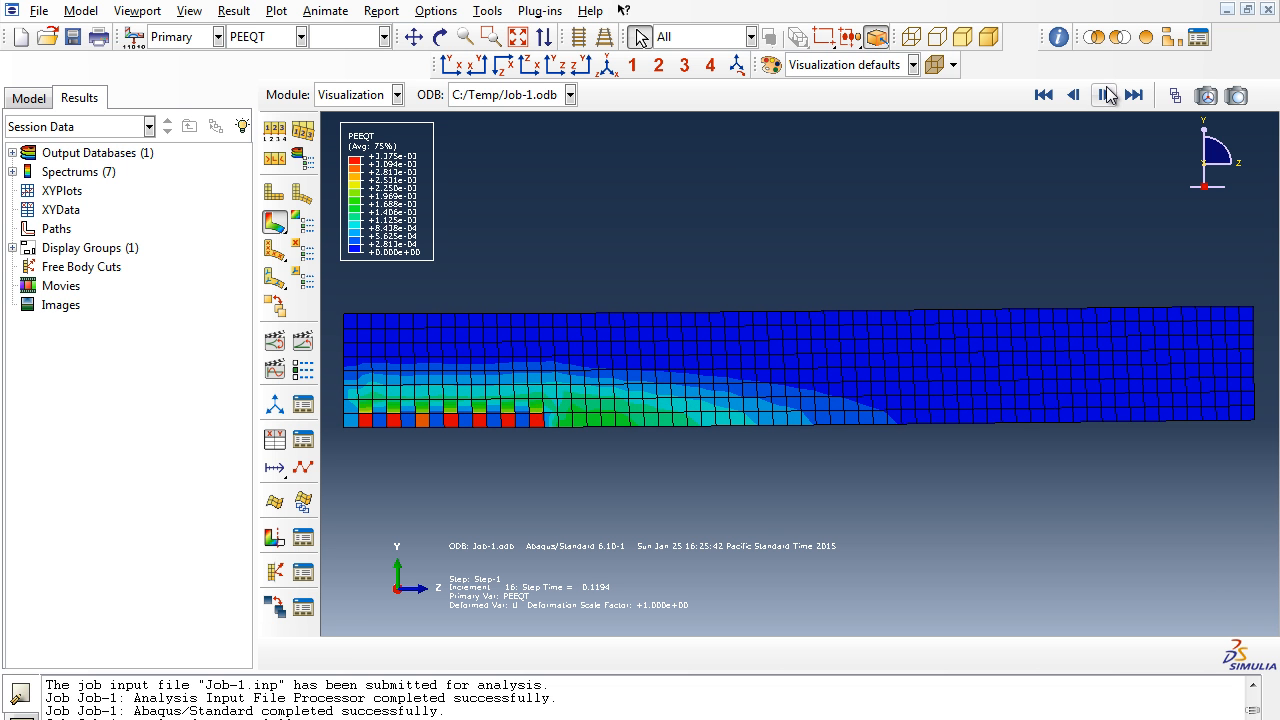
left_click(1106, 92)
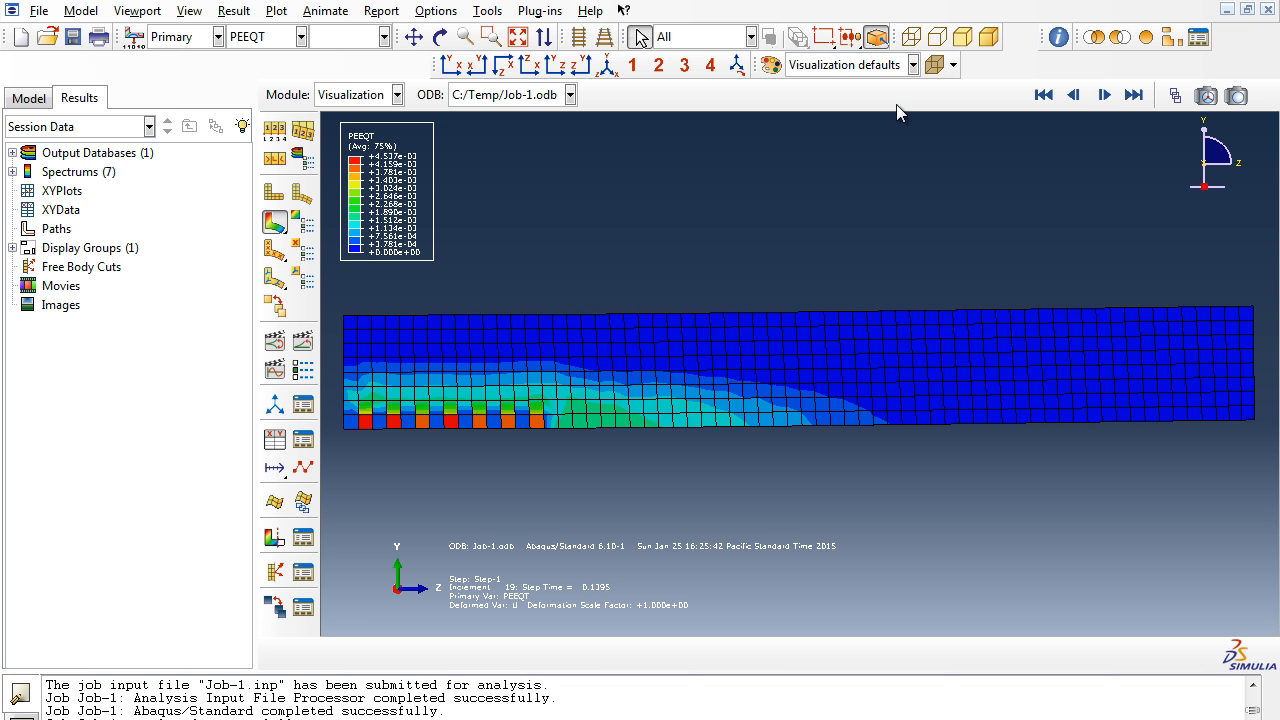
left_click(305, 196)
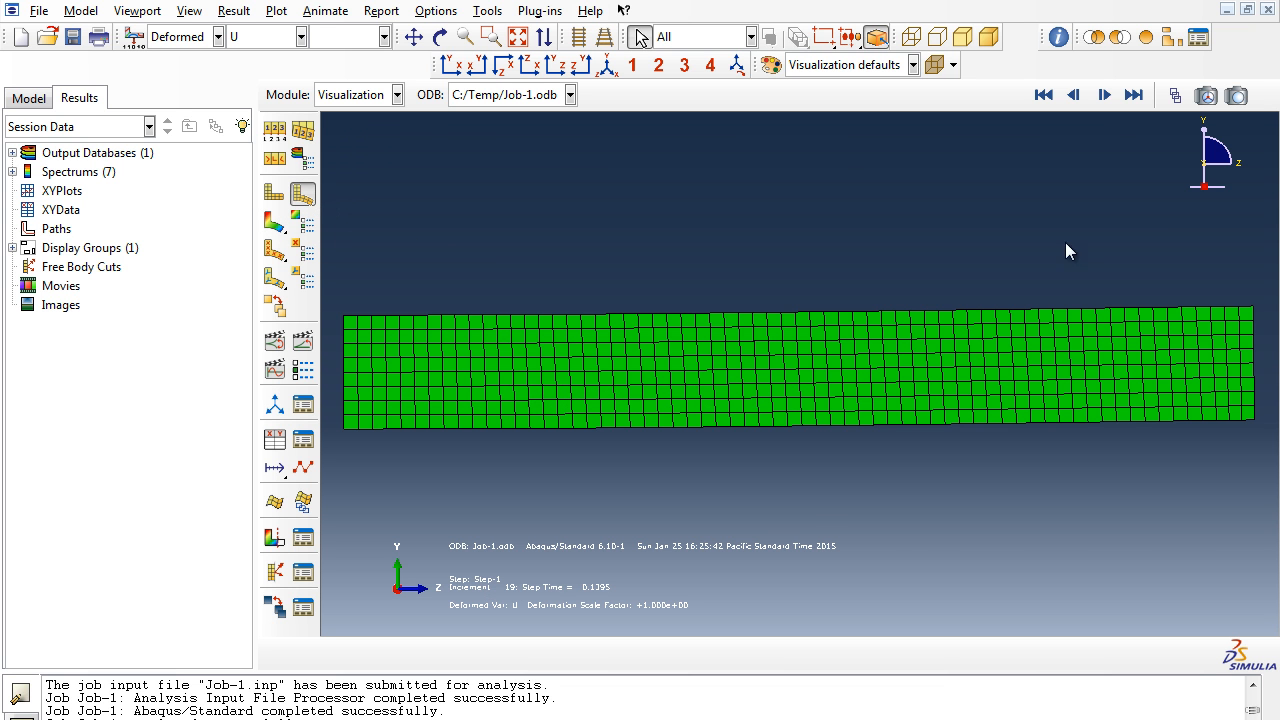
left_click(1106, 95)
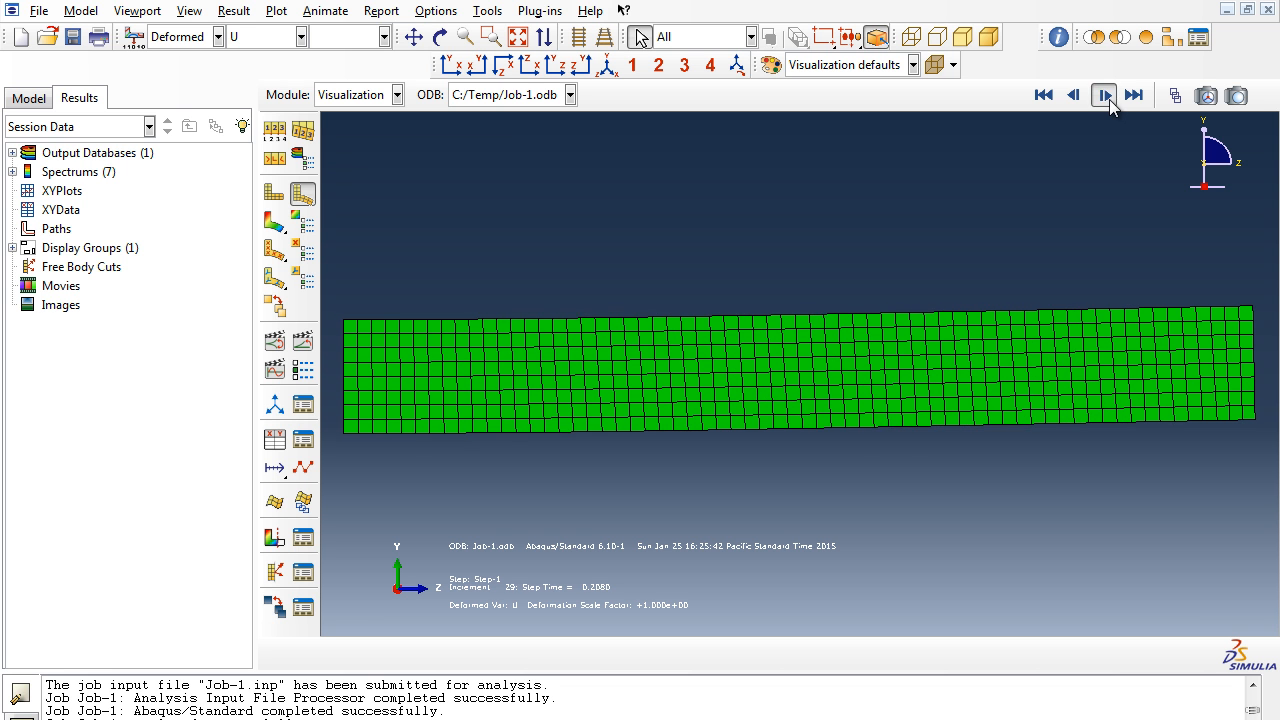
left_click(1133, 95)
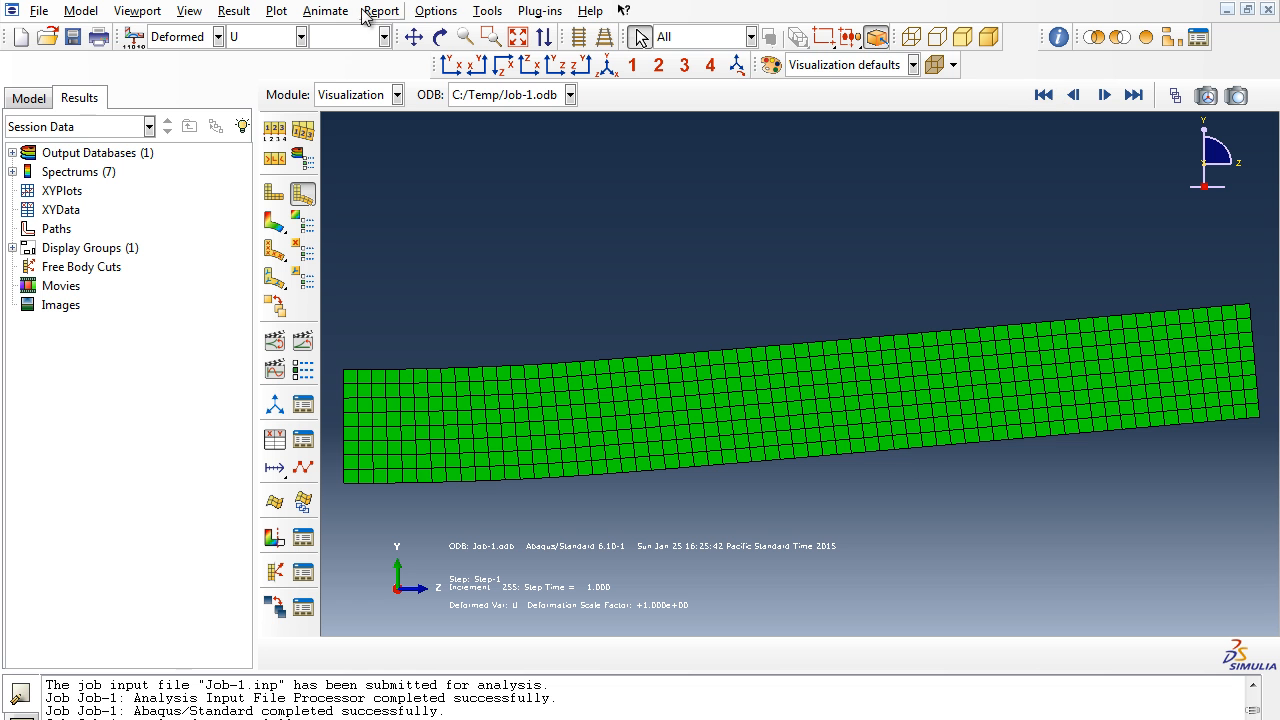
- Plot contours on the deformed shape, first of PEEQT and then of displacement U Magnitude
left_click(182, 37)
left_click(180, 60)
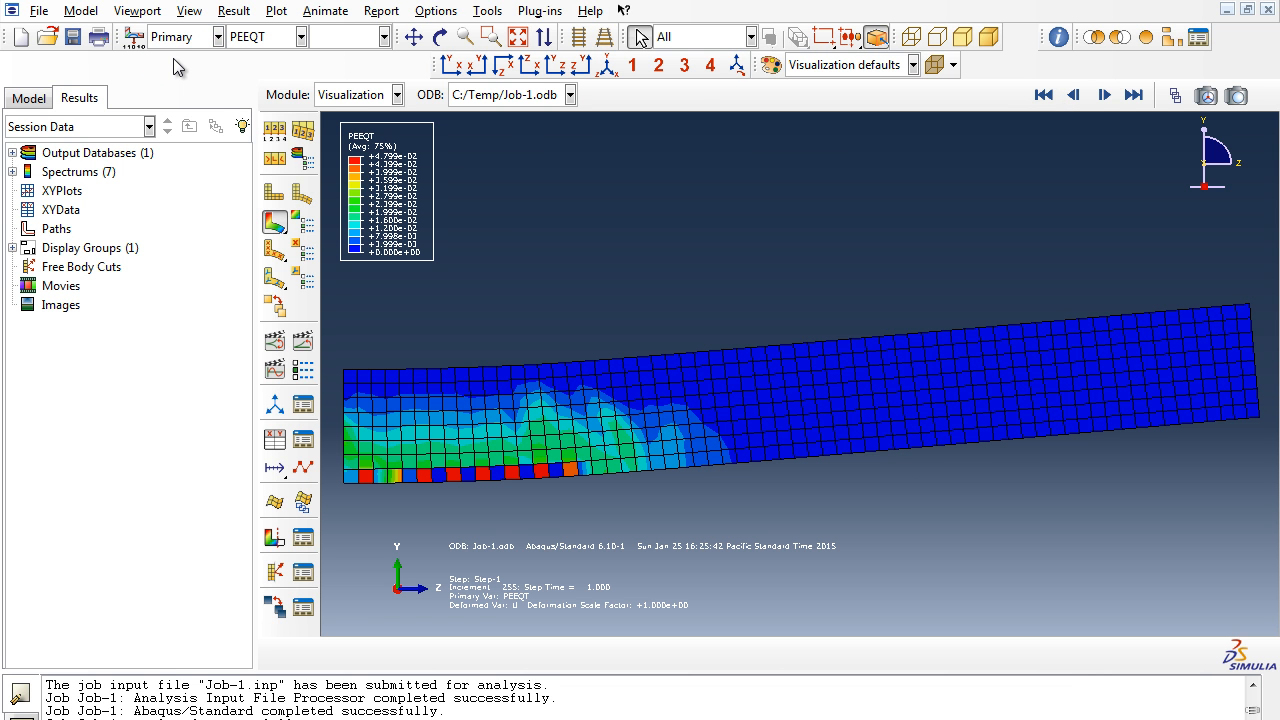
left_click(263, 37)
left_click(252, 289)
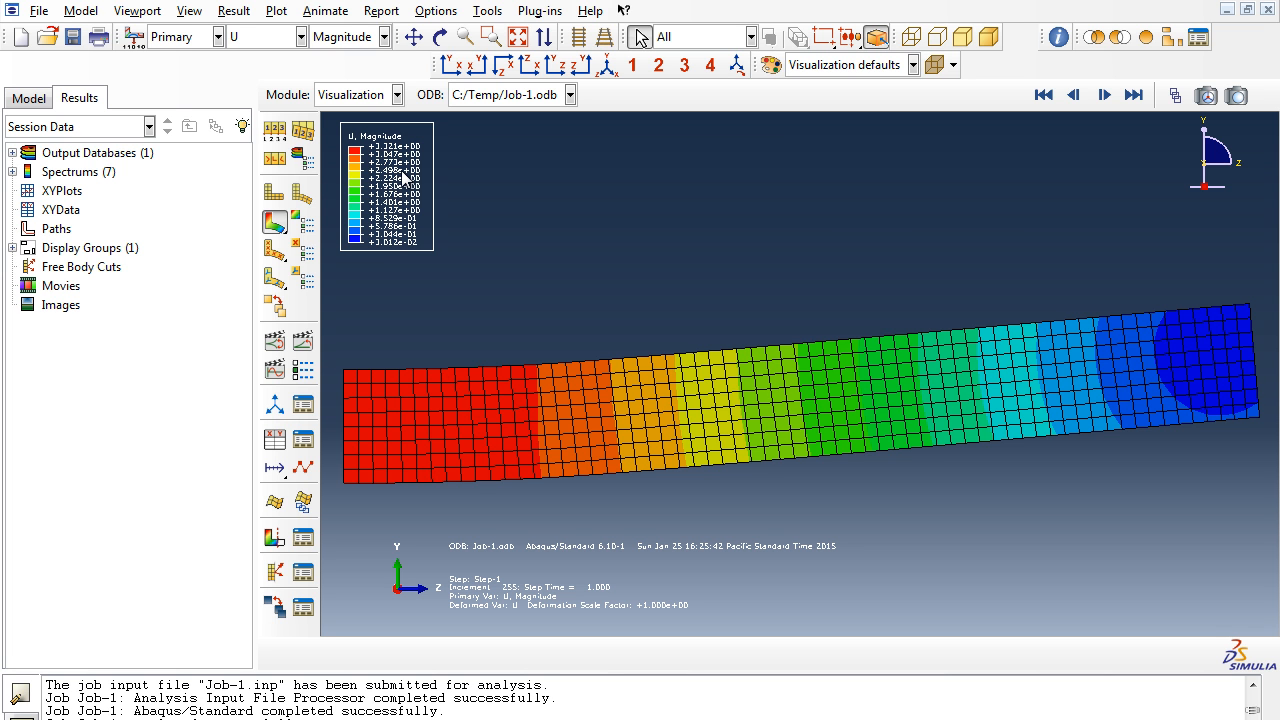
- Return to the first frame and step forward through the increments of the displacement contour
left_click(1043, 96)
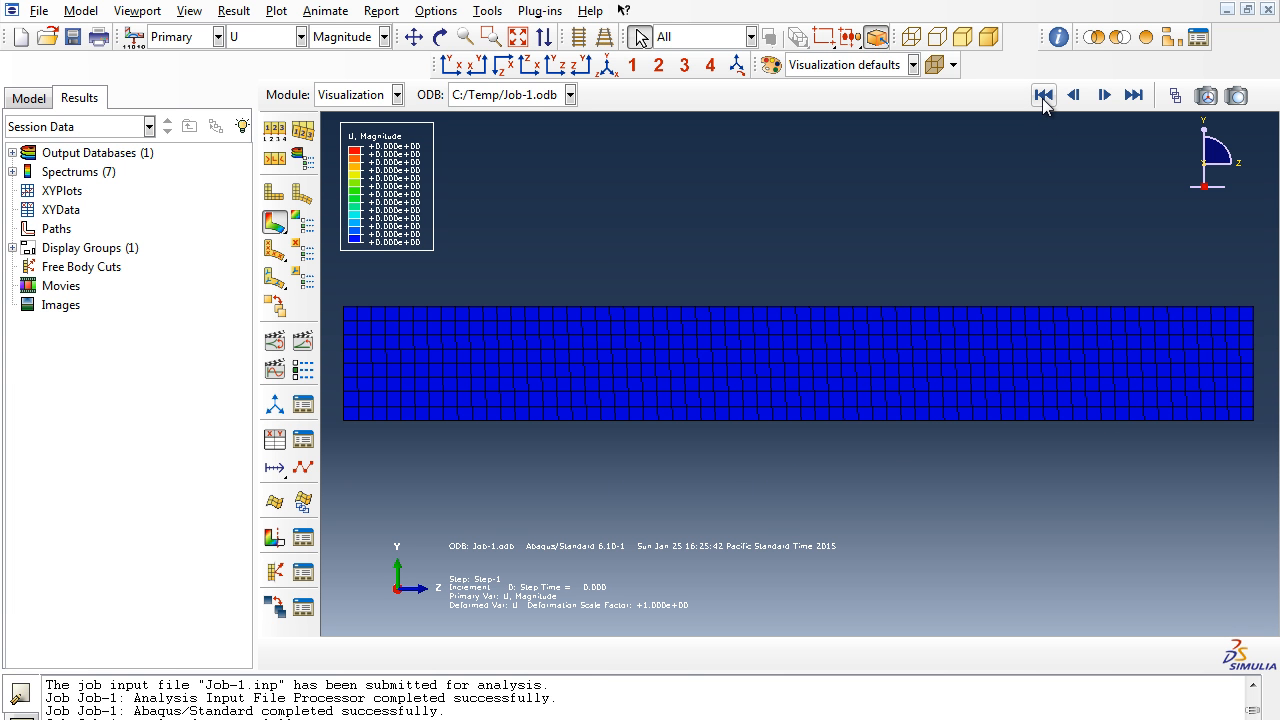
left_click(1105, 101)
left_click(1105, 101)
left_click(1105, 102)
left_click(1106, 103)
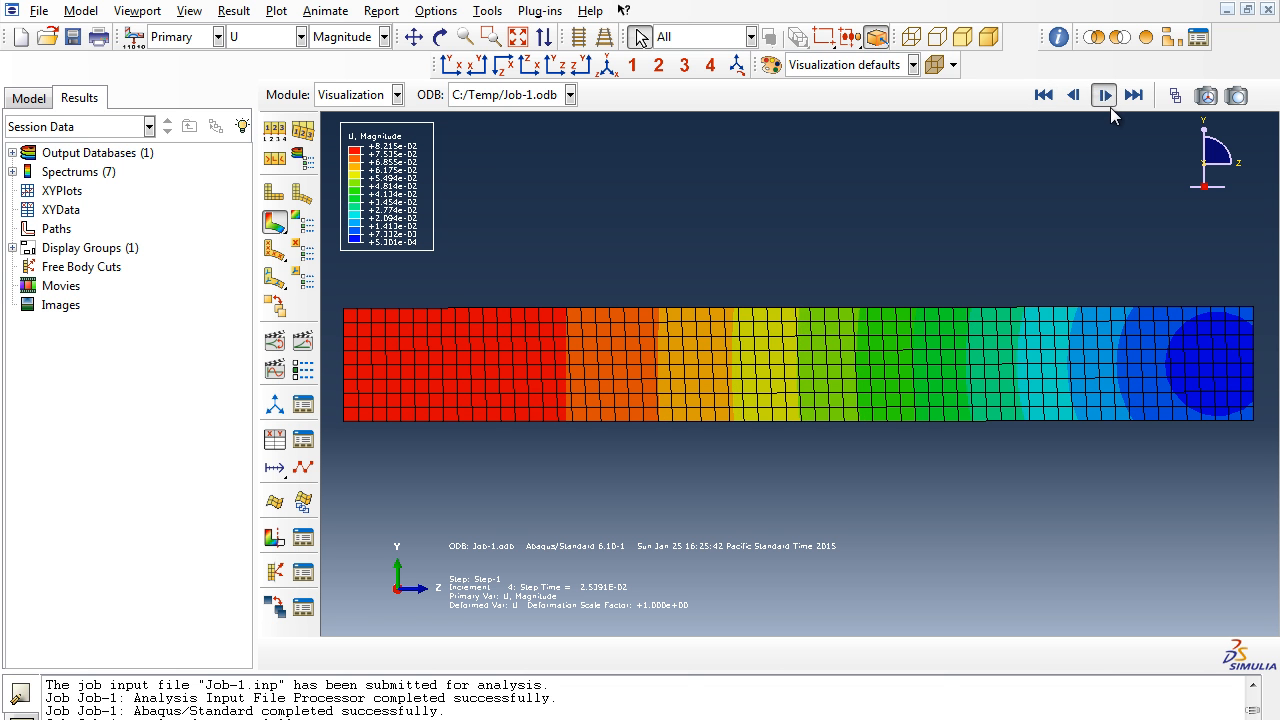
- Step further through the displacement contour increments and jump to the final frame
left_click(1105, 96)
left_click(1105, 96)
left_click(1105, 96)
left_click(1105, 96)
left_click(1105, 96)
left_click(1133, 96)
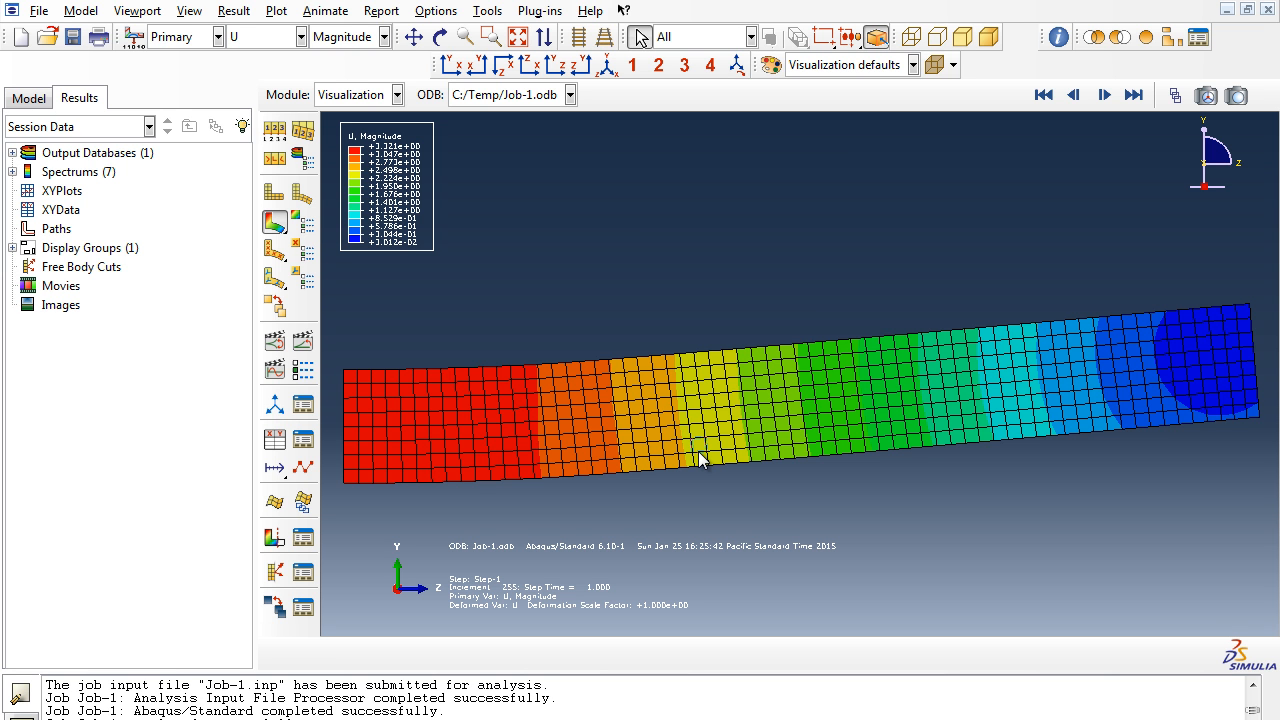
- Switch the displacement contour component from Magnitude to U2
left_click(916, 40)
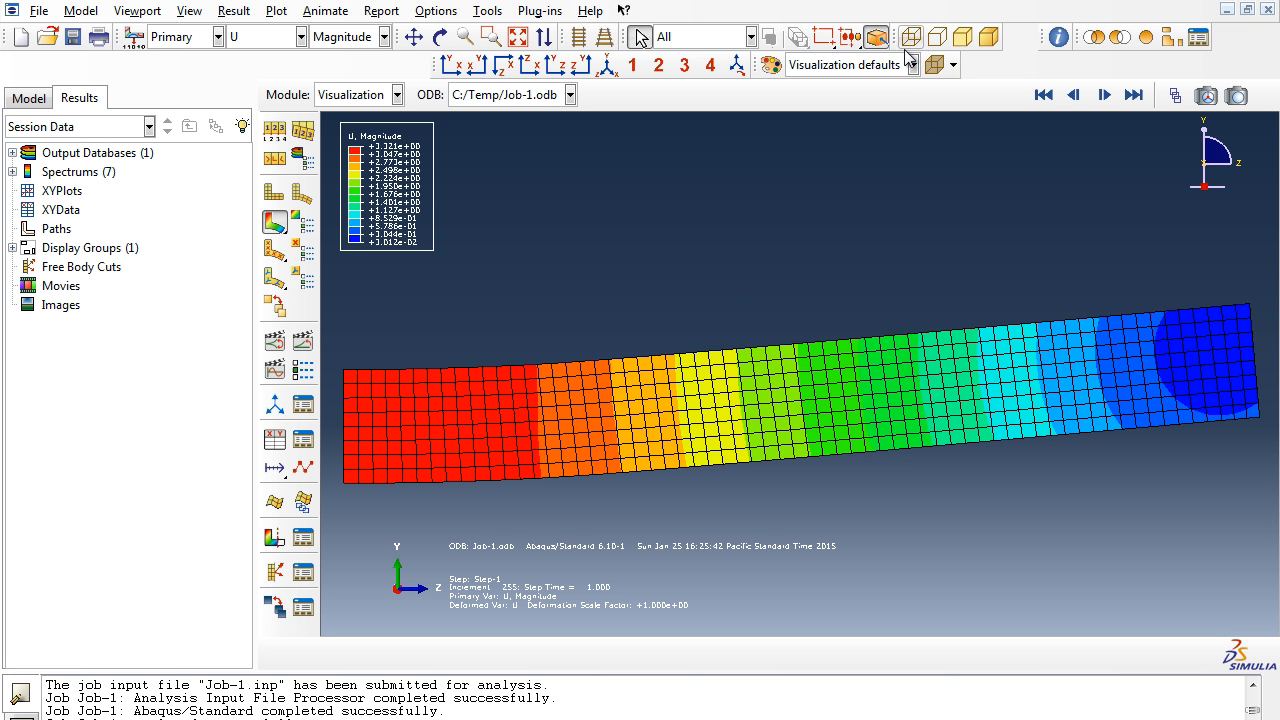
left_click(345, 37)
left_click(322, 97)
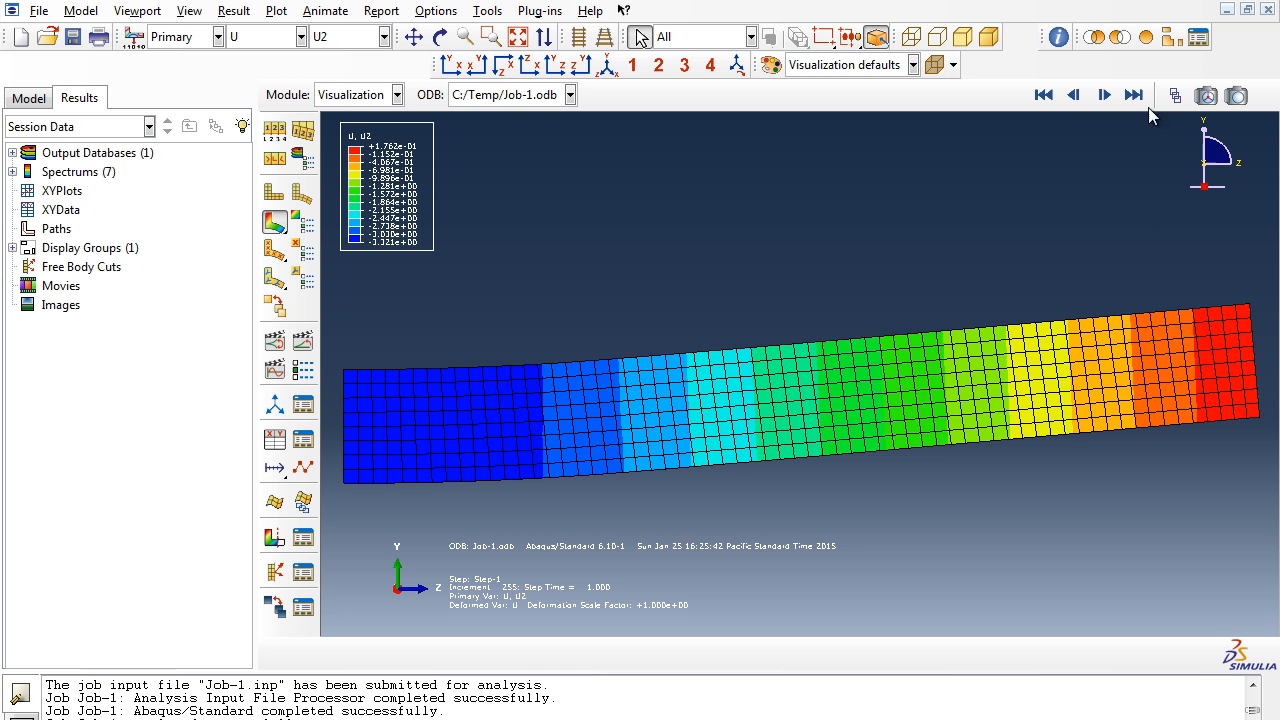
- Return to the first frame, change the contour variable to S Mises stress, and check the final frame before rewinding
left_click(1043, 95)
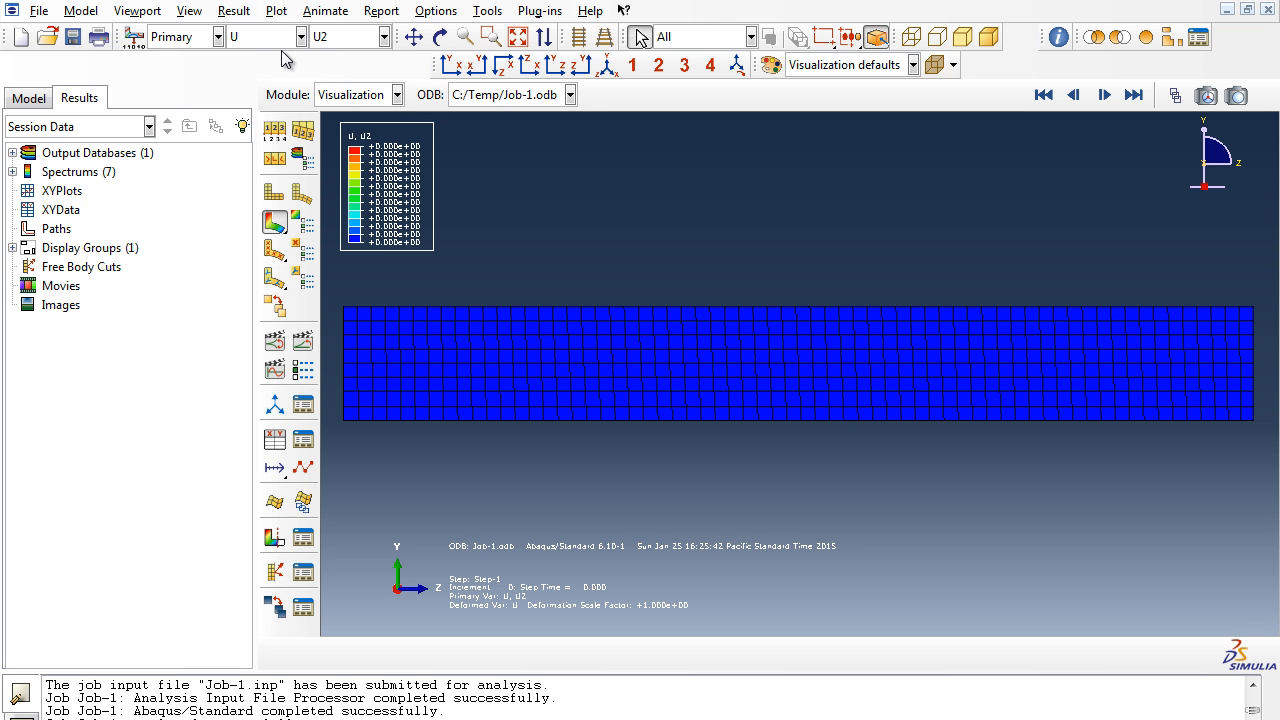
left_click(254, 36)
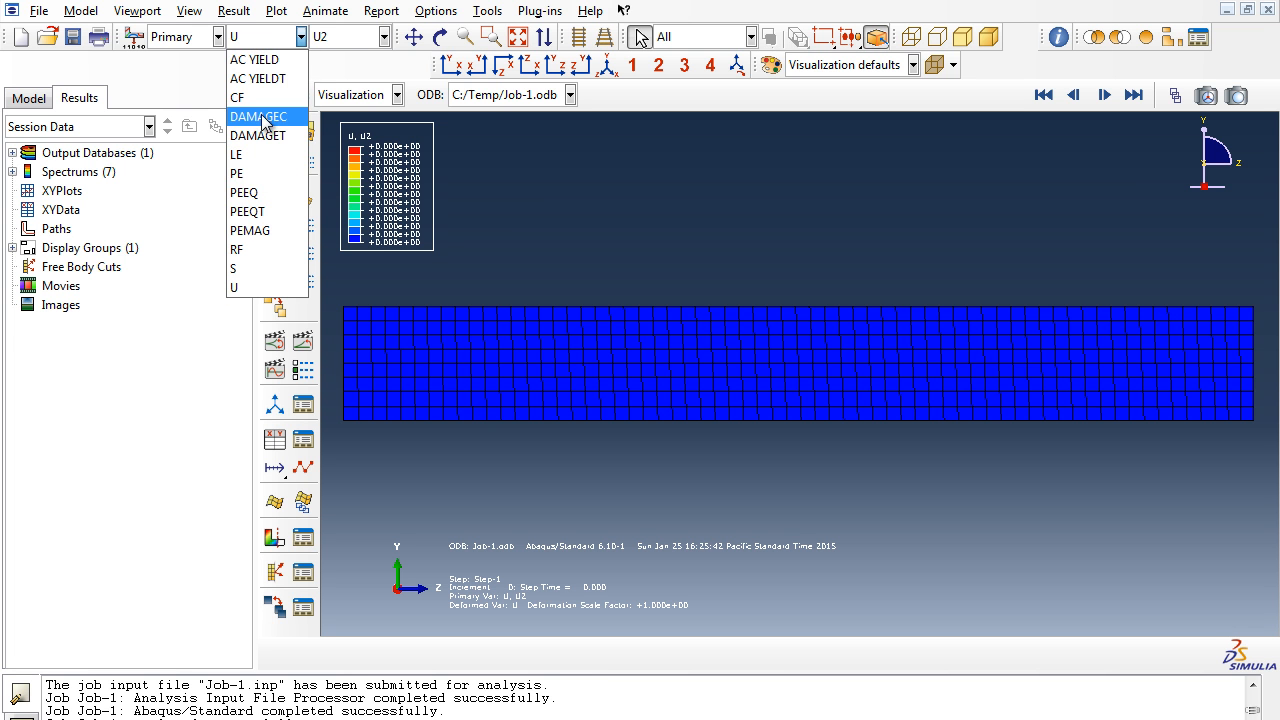
left_click(253, 268)
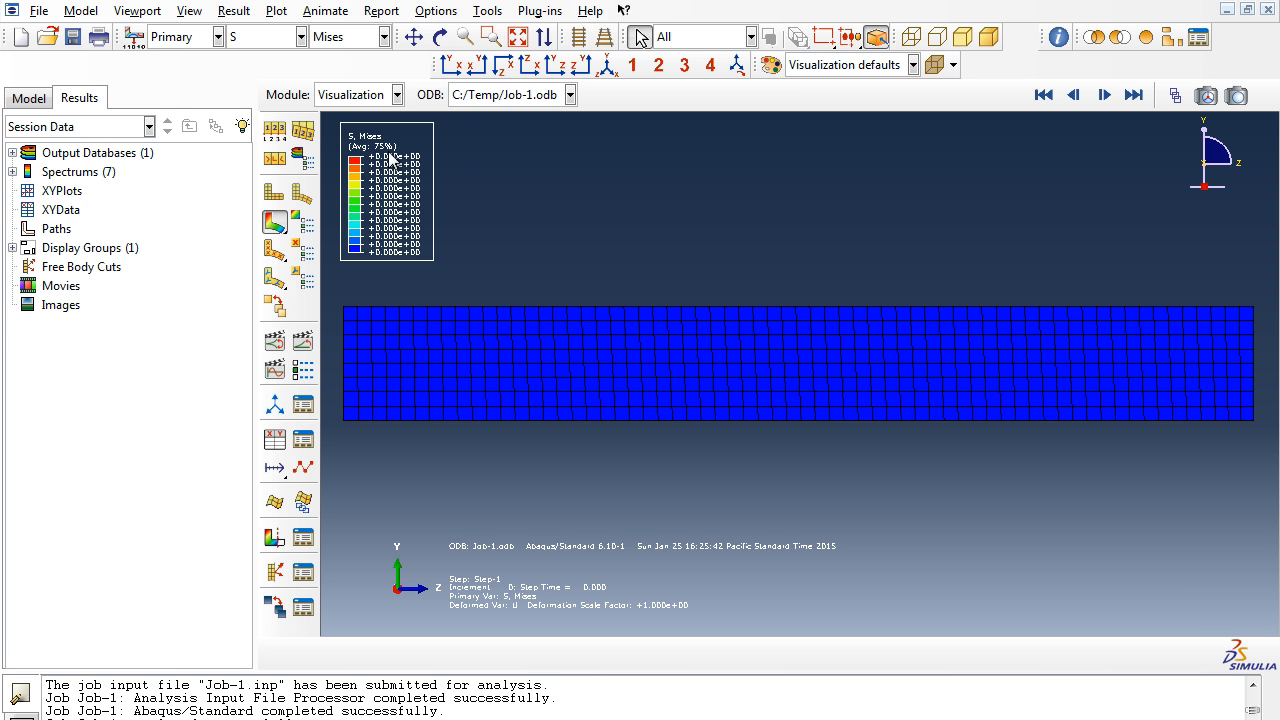
left_click(1136, 95)
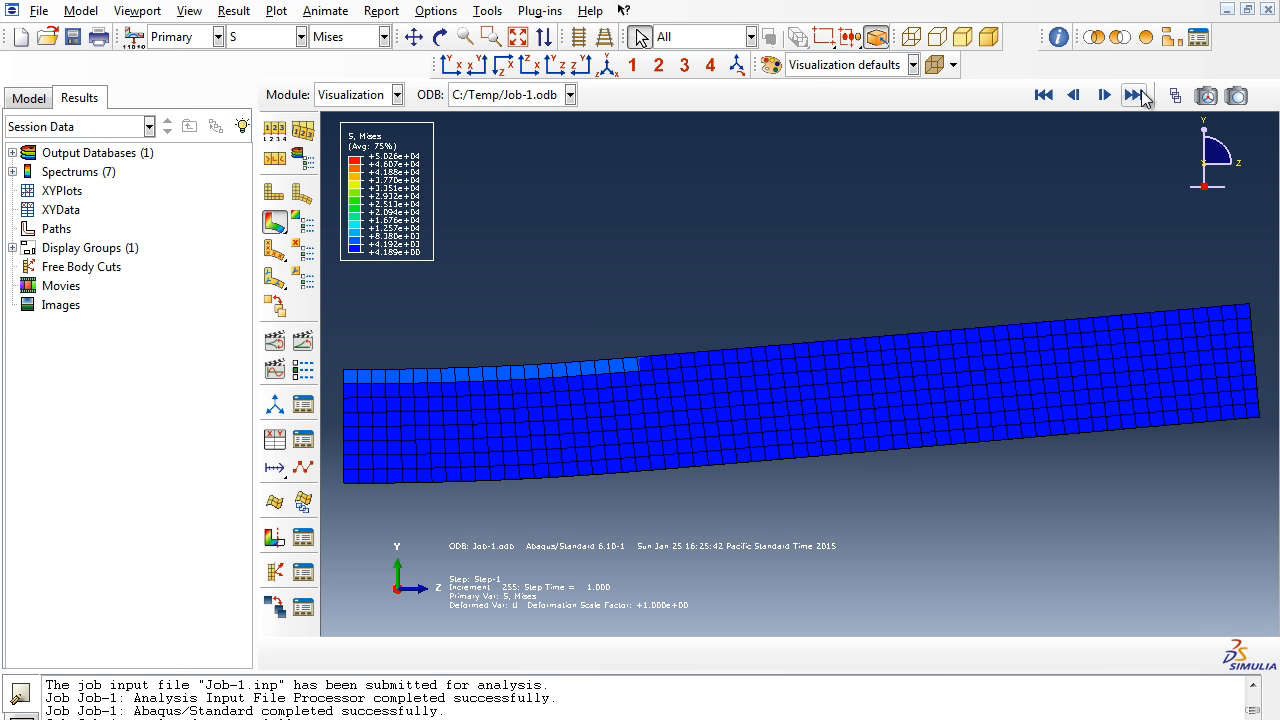
left_click(1043, 95)
- Step forward frame by frame through the Mises stress increments
left_click(1104, 95)
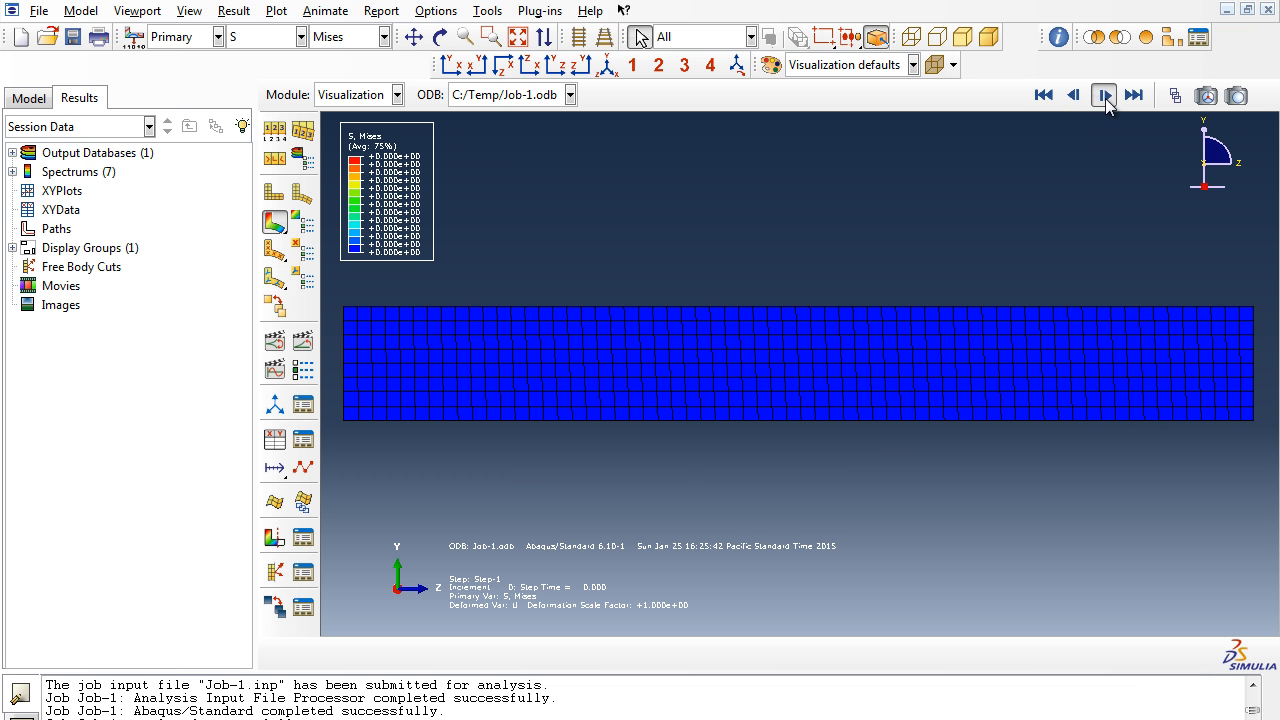
left_click(1104, 95)
left_click(1104, 95)
left_click(1104, 95)
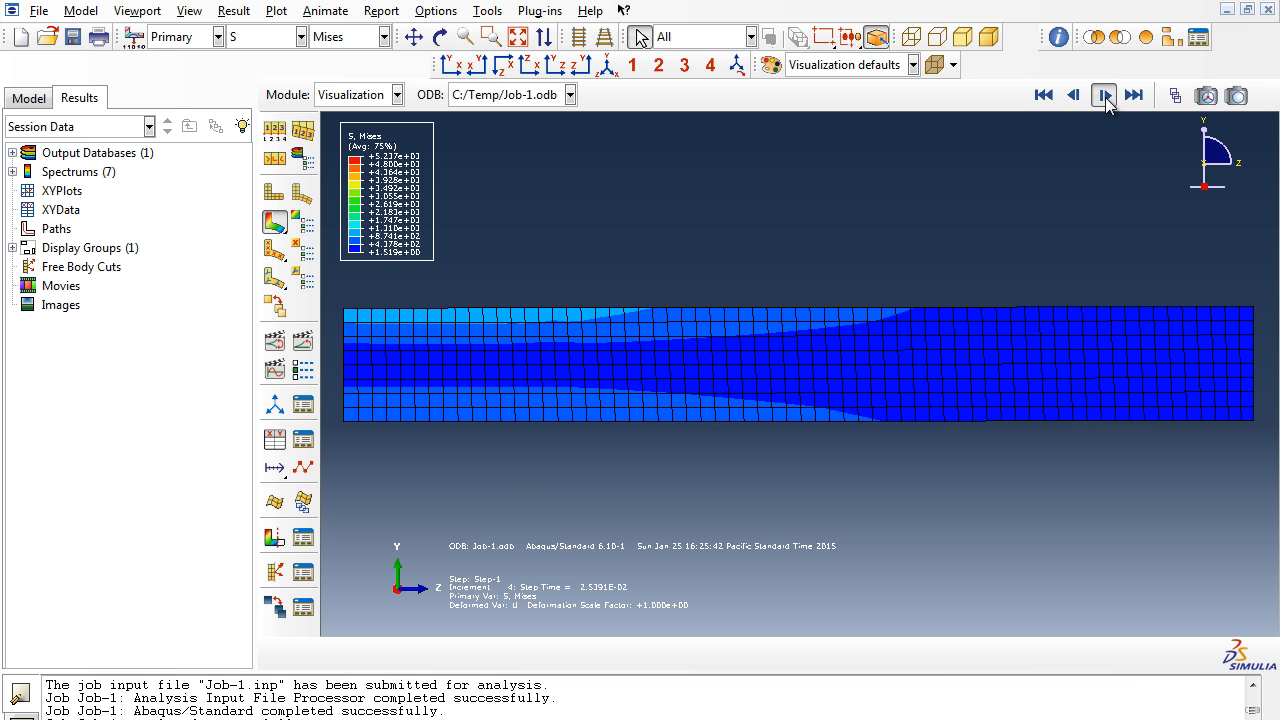
left_click(1104, 95)
left_click(1104, 95)
left_click(1104, 95)
left_click(1104, 95)
left_click(1104, 95)
left_click(1104, 95)
left_click(1104, 95)
left_click(1104, 95)
left_click(1104, 95)
left_click(1104, 95)
left_click(1104, 95)
left_click(1104, 95)
left_click(1104, 95)
left_click(1104, 95)
left_click(1104, 95)
left_click(1104, 95)
left_click(1104, 95)
left_click(1104, 95)
left_click(1104, 95)
left_click(1104, 95)
left_click(1104, 95)
left_click(1104, 95)
left_click(1104, 95)
left_click(1104, 95)
left_click(1104, 95)
left_click(1104, 95)
left_click(1104, 95)
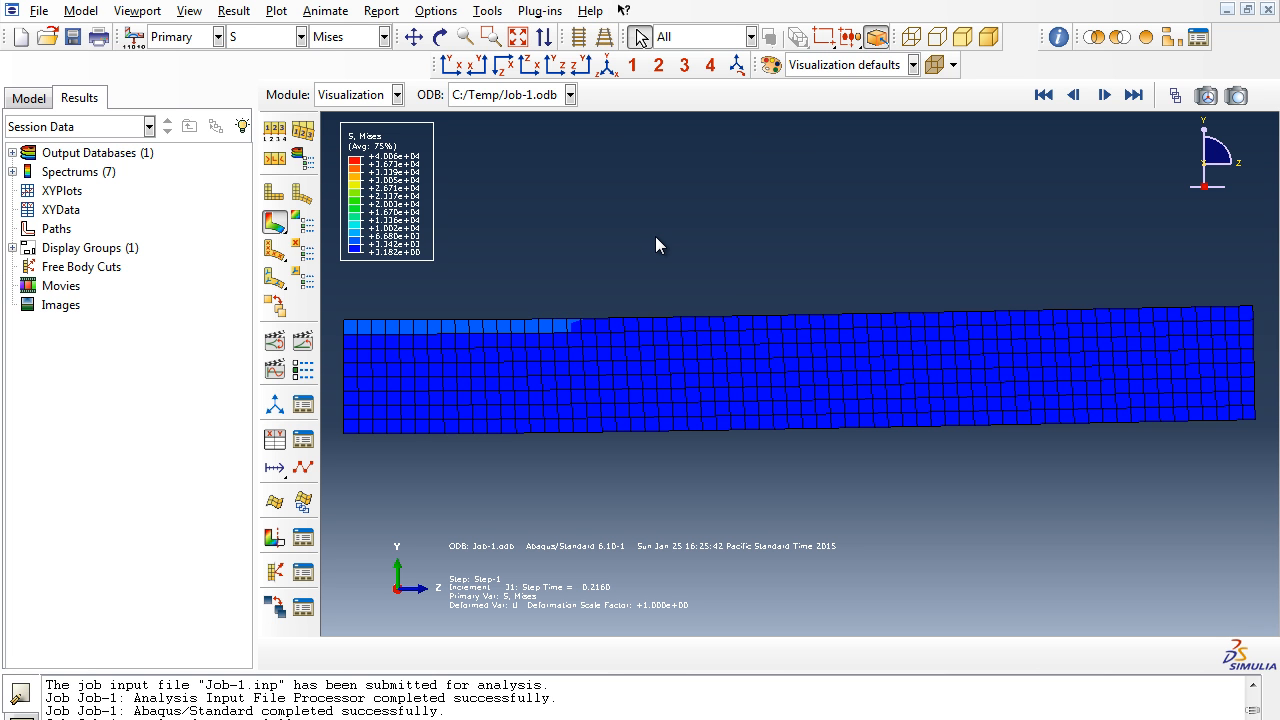
- Create an arrow-and-text annotation labelled Von Mises Stress pointing at the beam's top edge
left_click(137, 11)
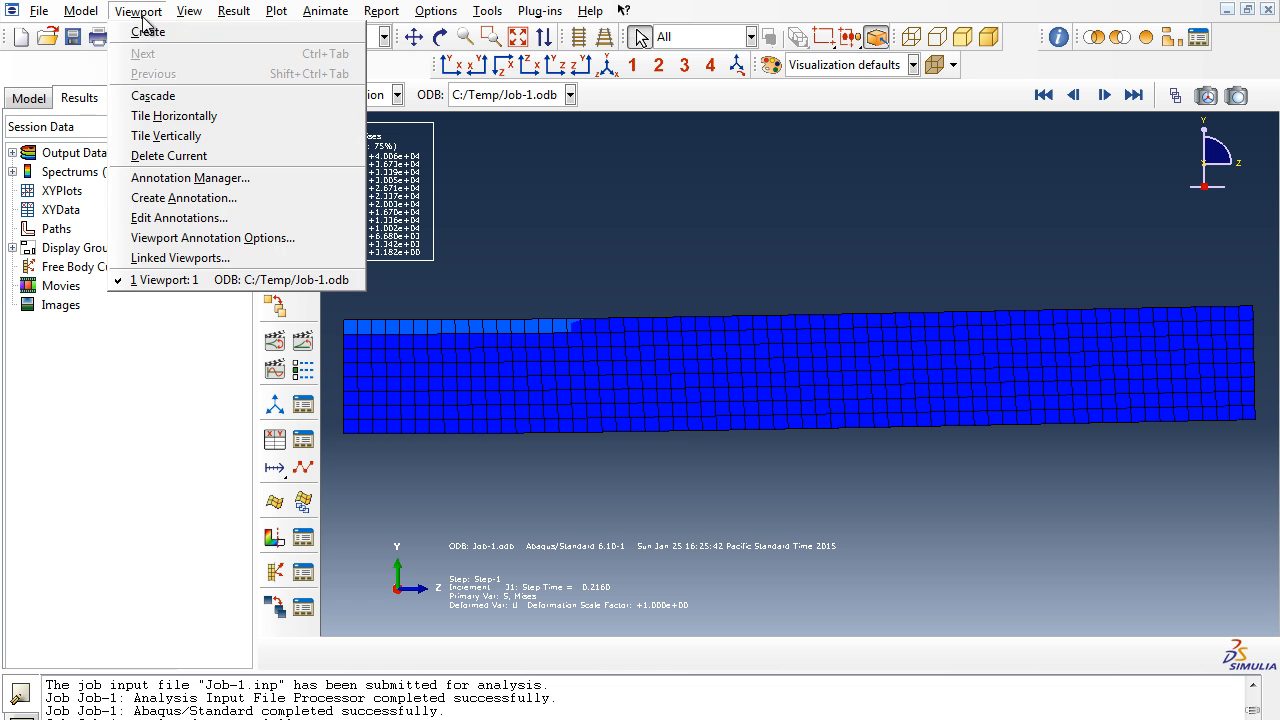
left_click(190, 199)
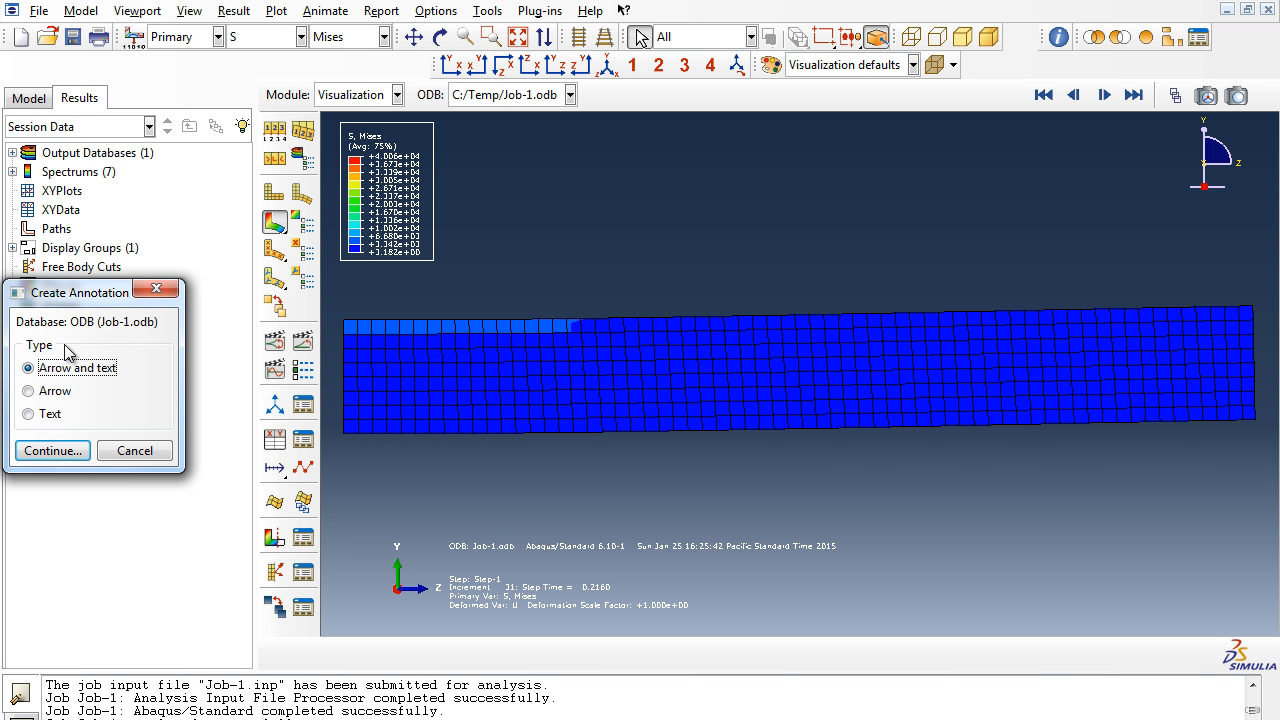
left_click(56, 451)
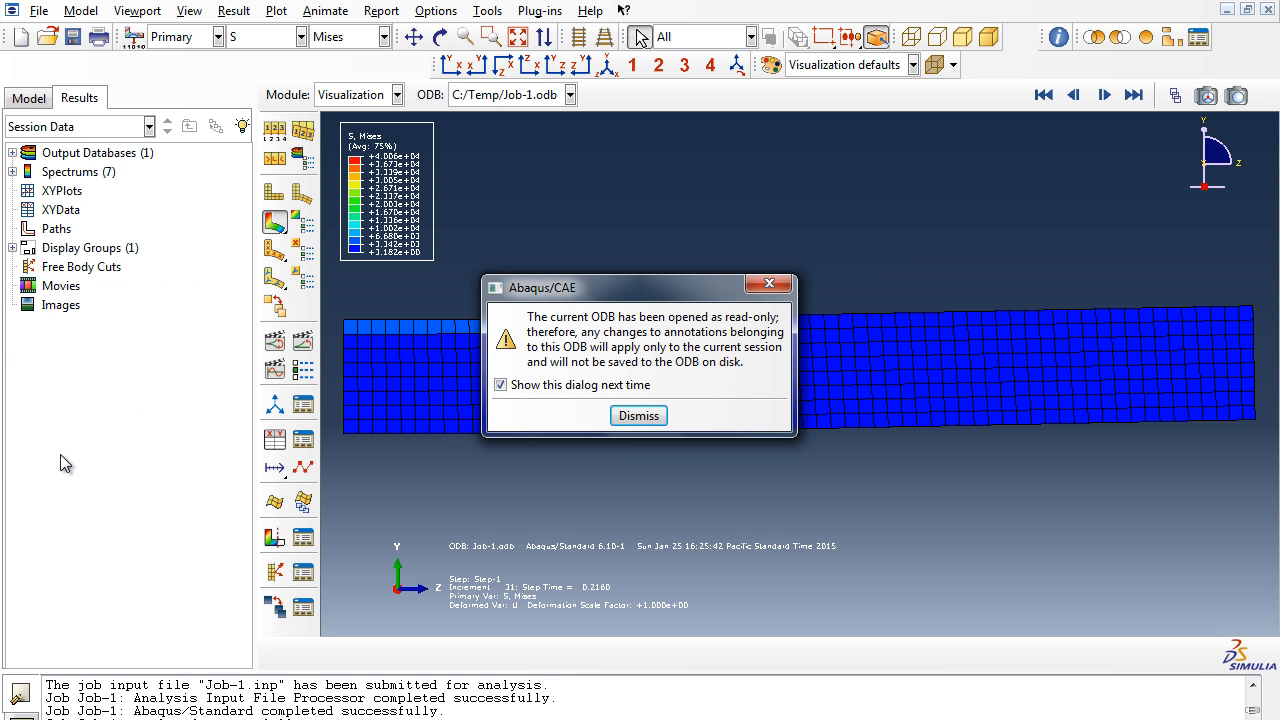
left_click(637, 417)
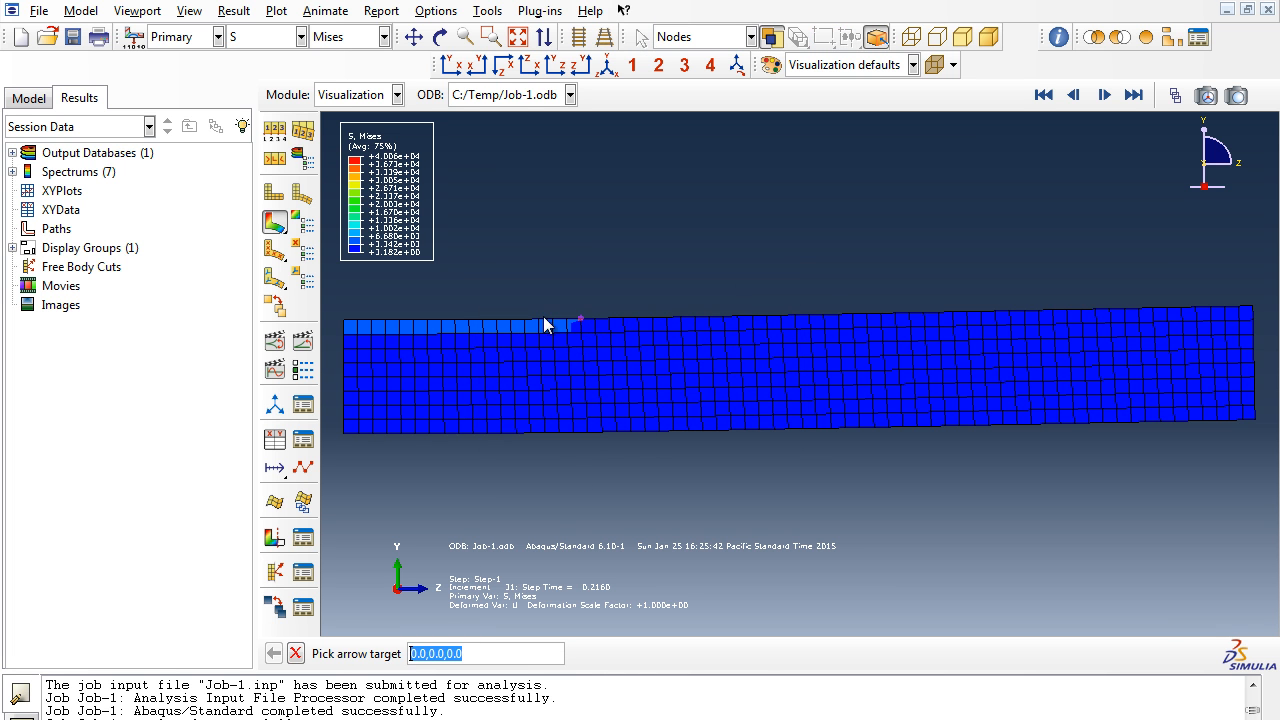
left_click(482, 321)
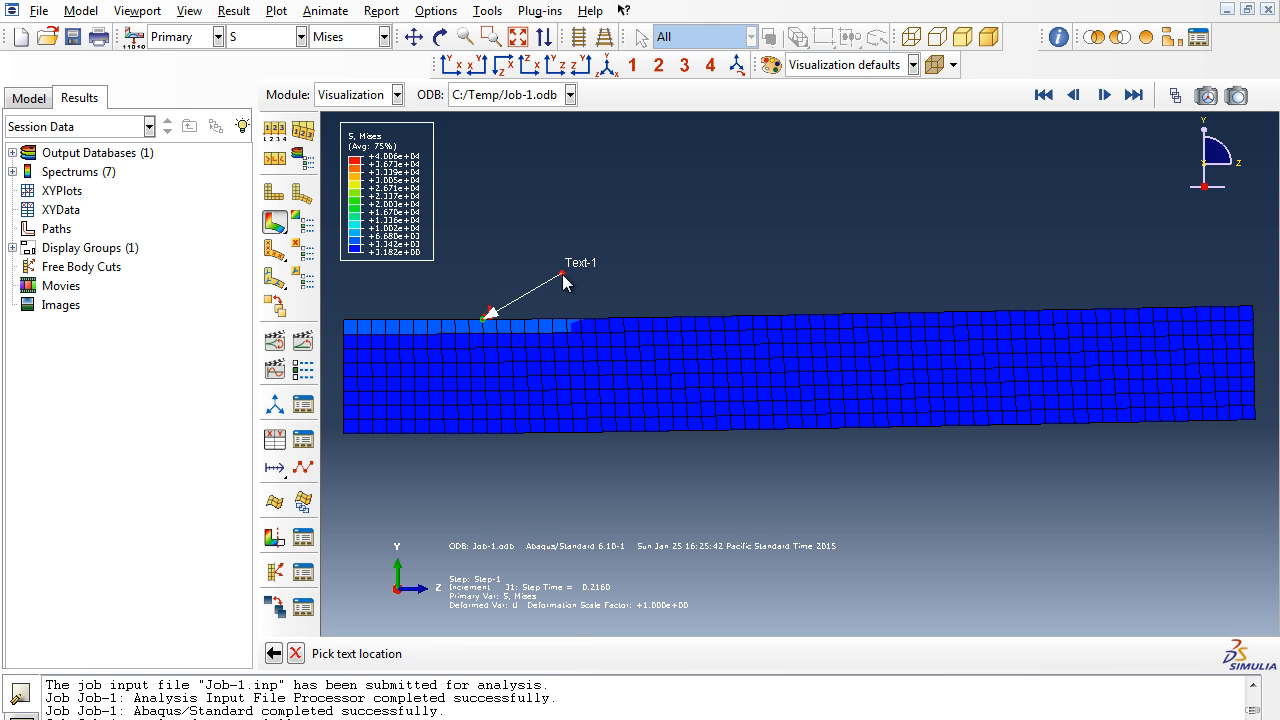
left_click(557, 265)
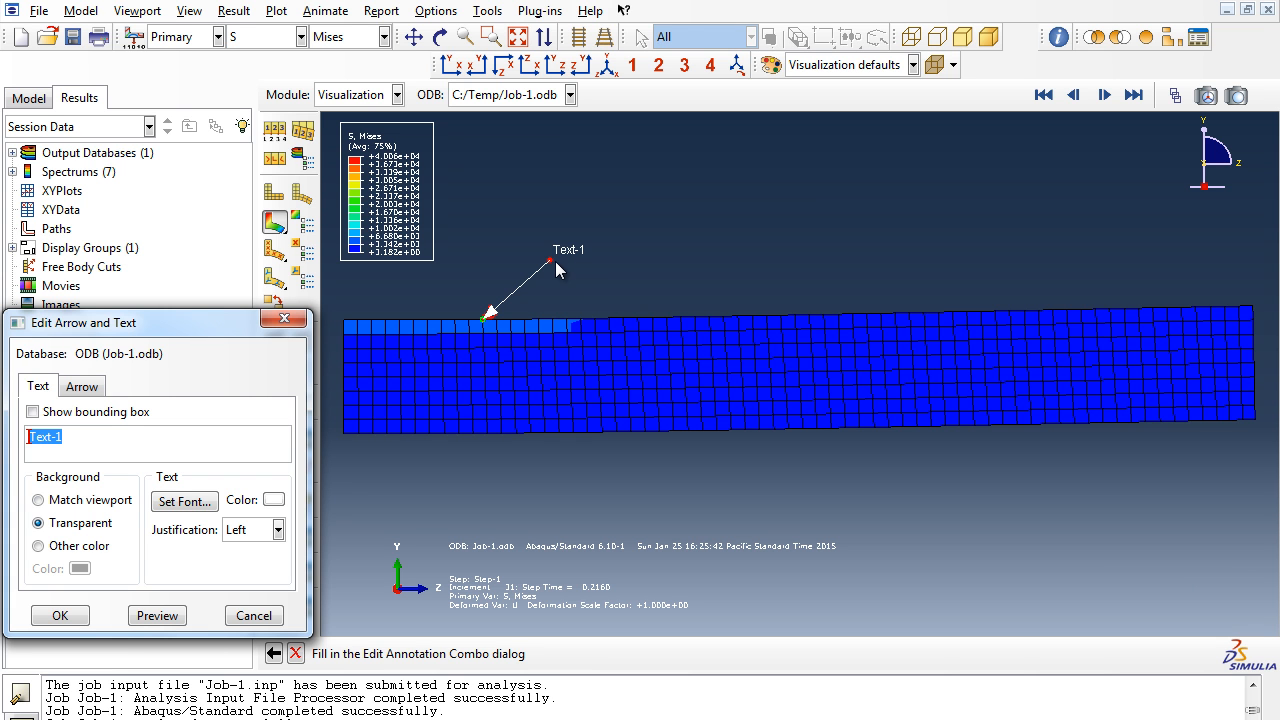
type("Von Mises Stress")
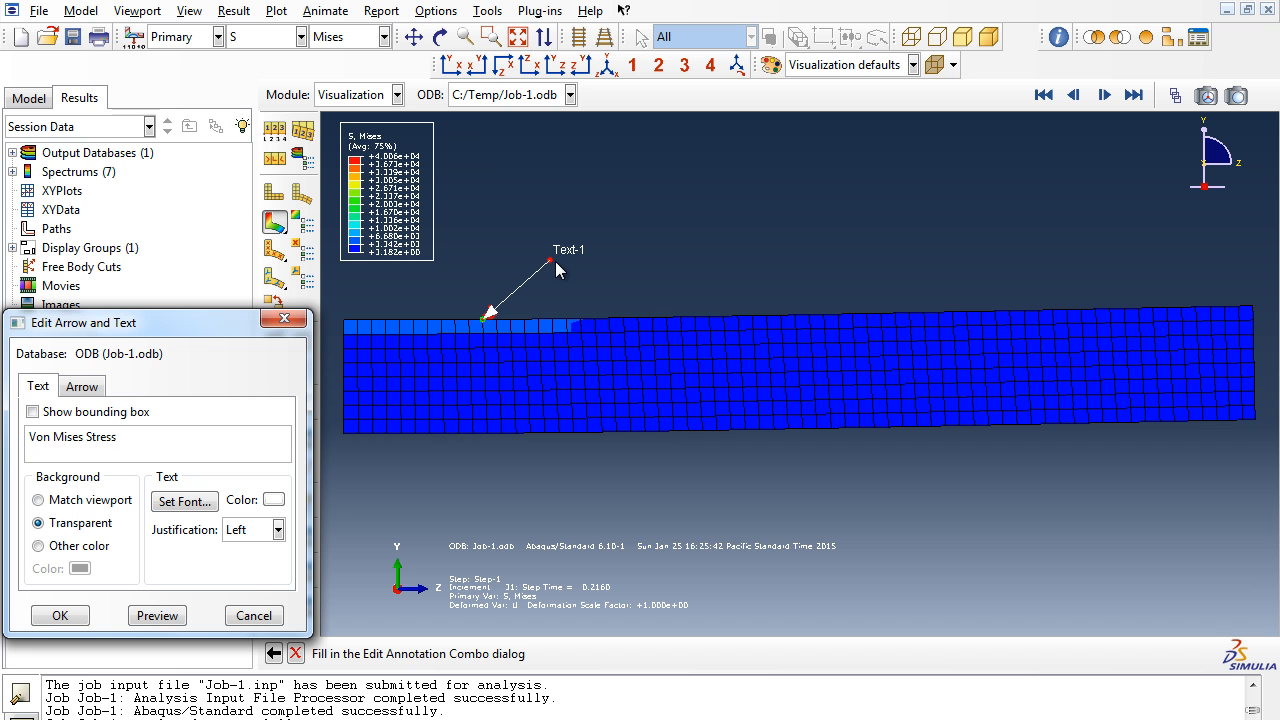
left_click(172, 615)
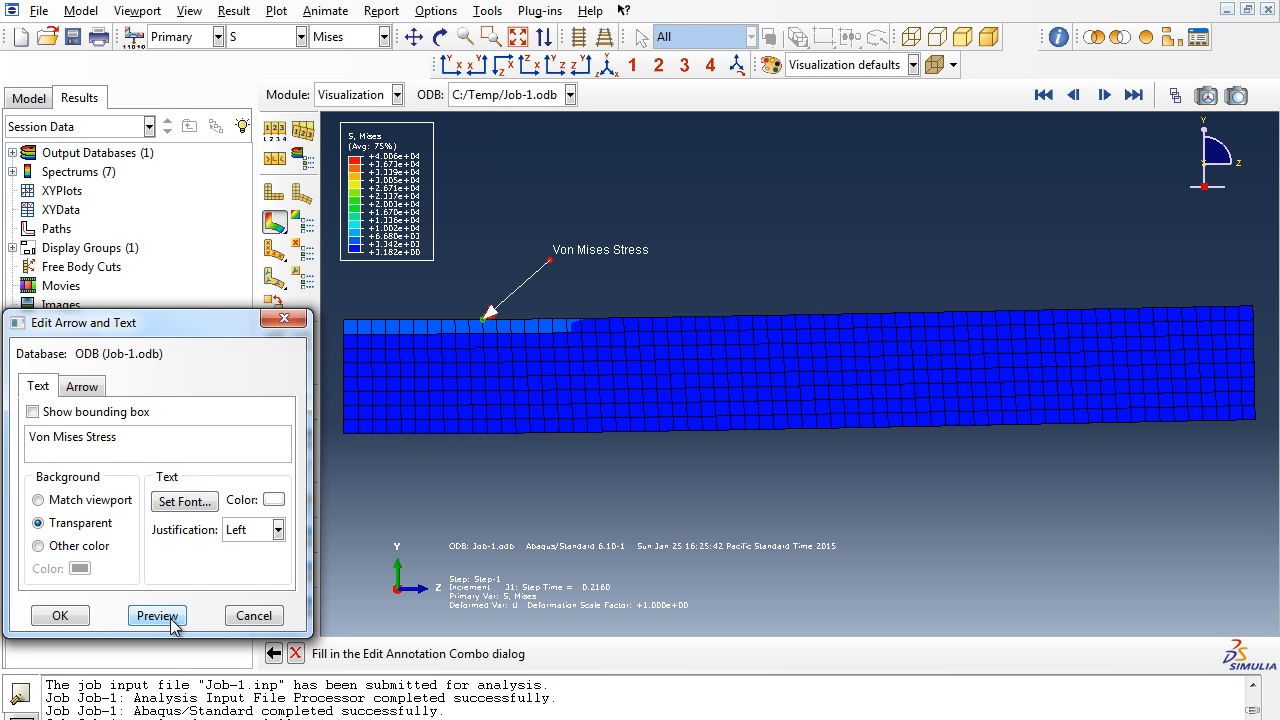
left_click(60, 615)
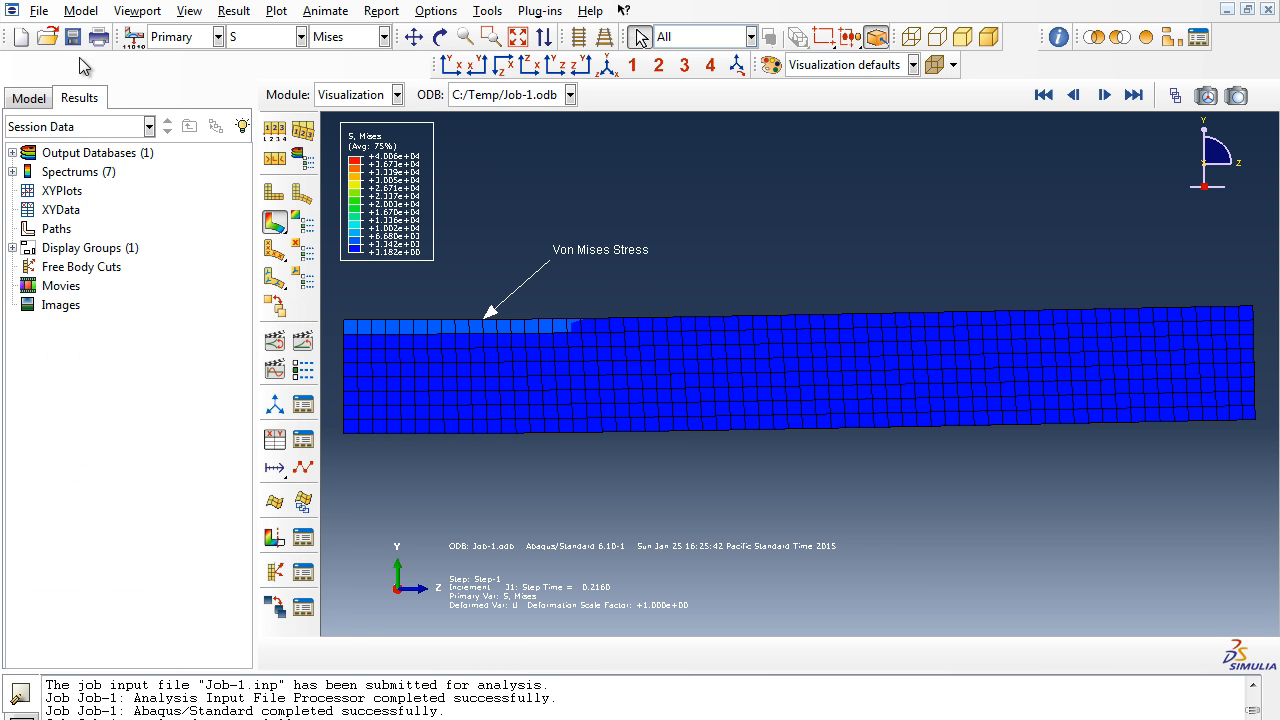
- Print the viewport to a PNG file named Stress Result, overwriting the existing file
left_click(39, 11)
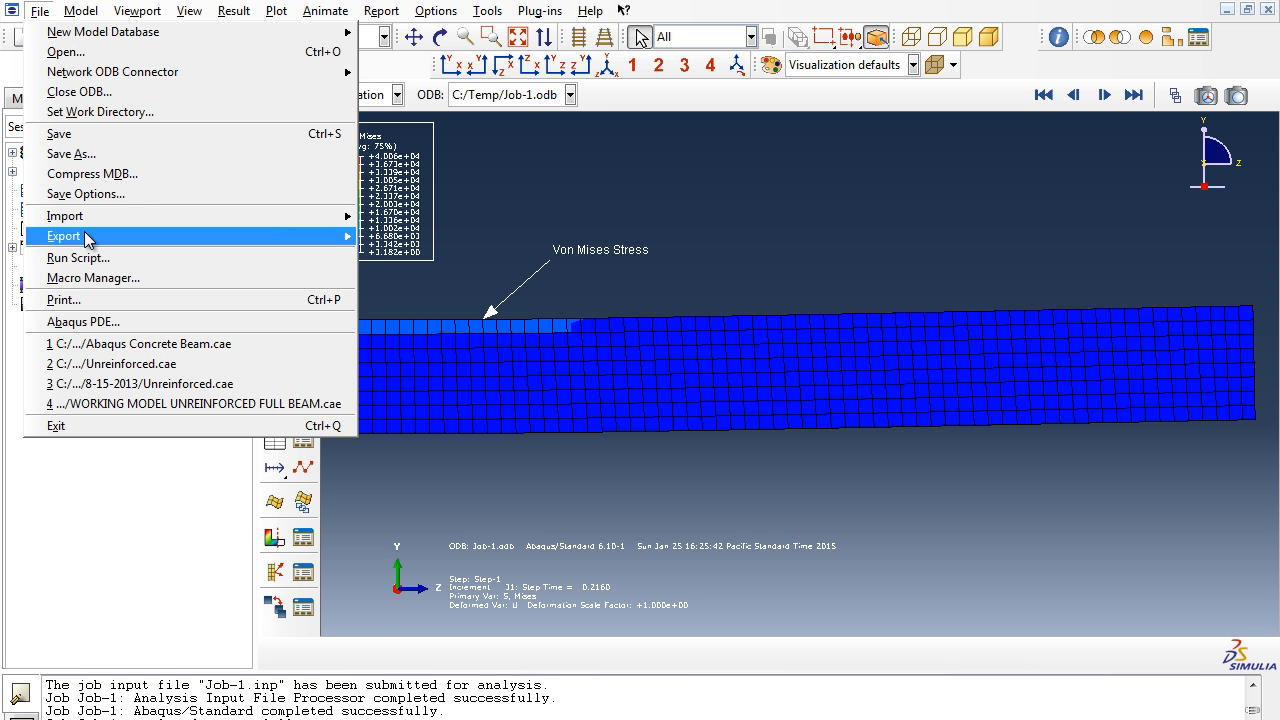
left_click(110, 300)
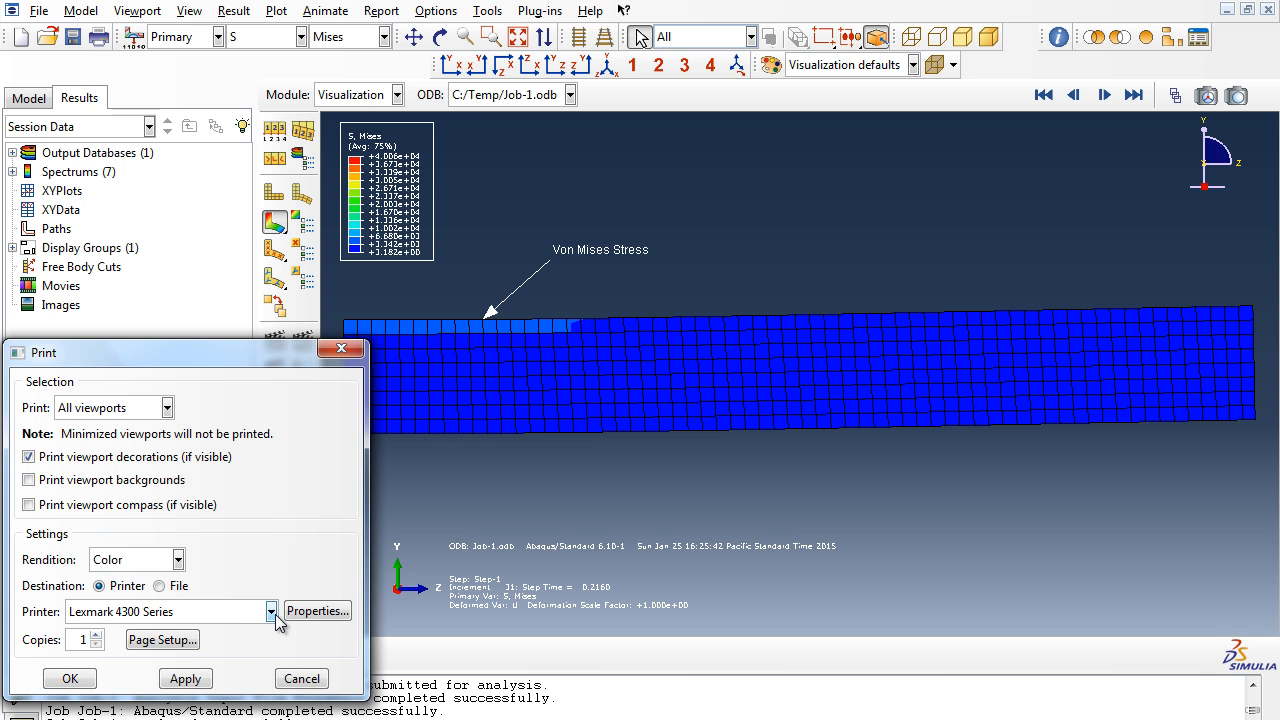
left_click(160, 586)
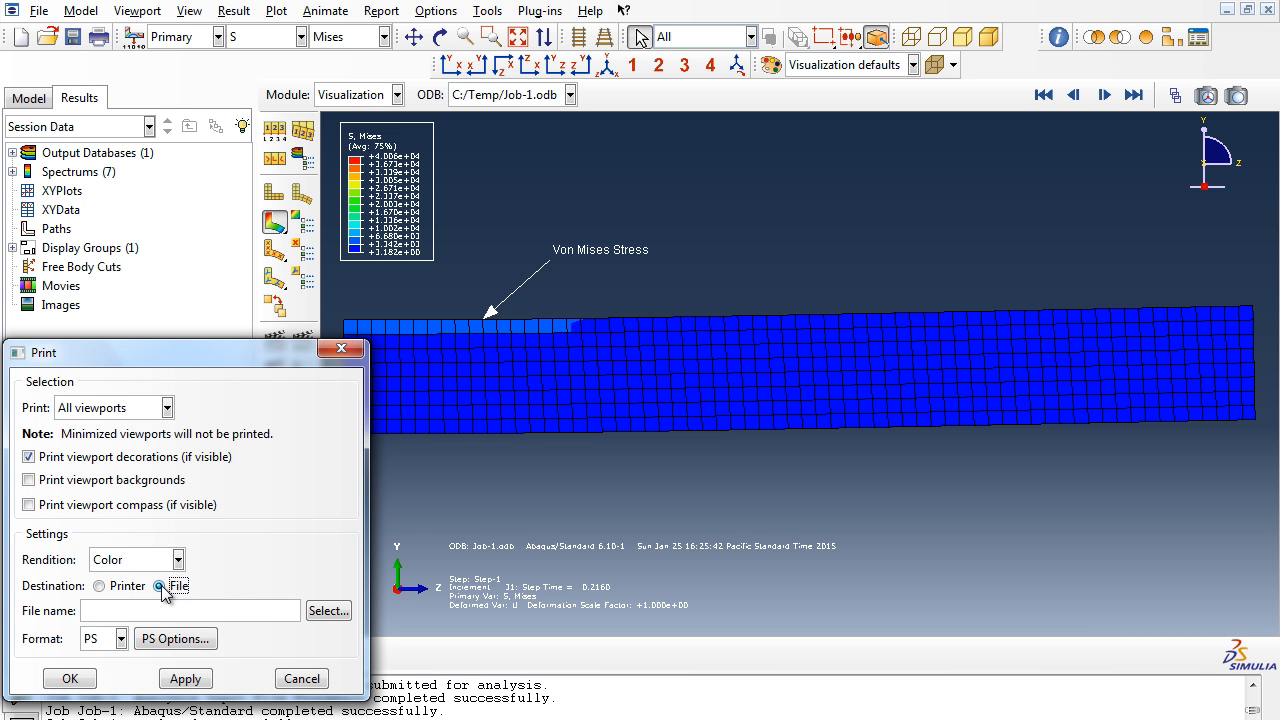
left_click(121, 638)
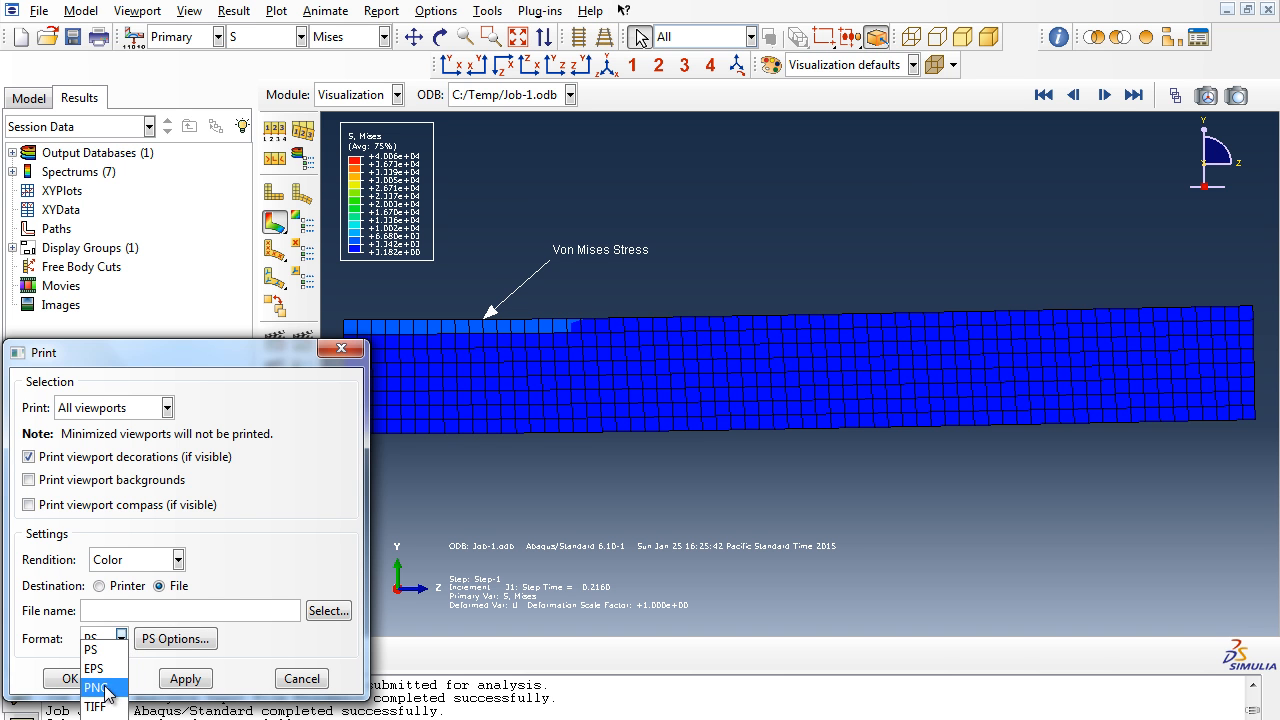
left_click(97, 688)
left_click(99, 615)
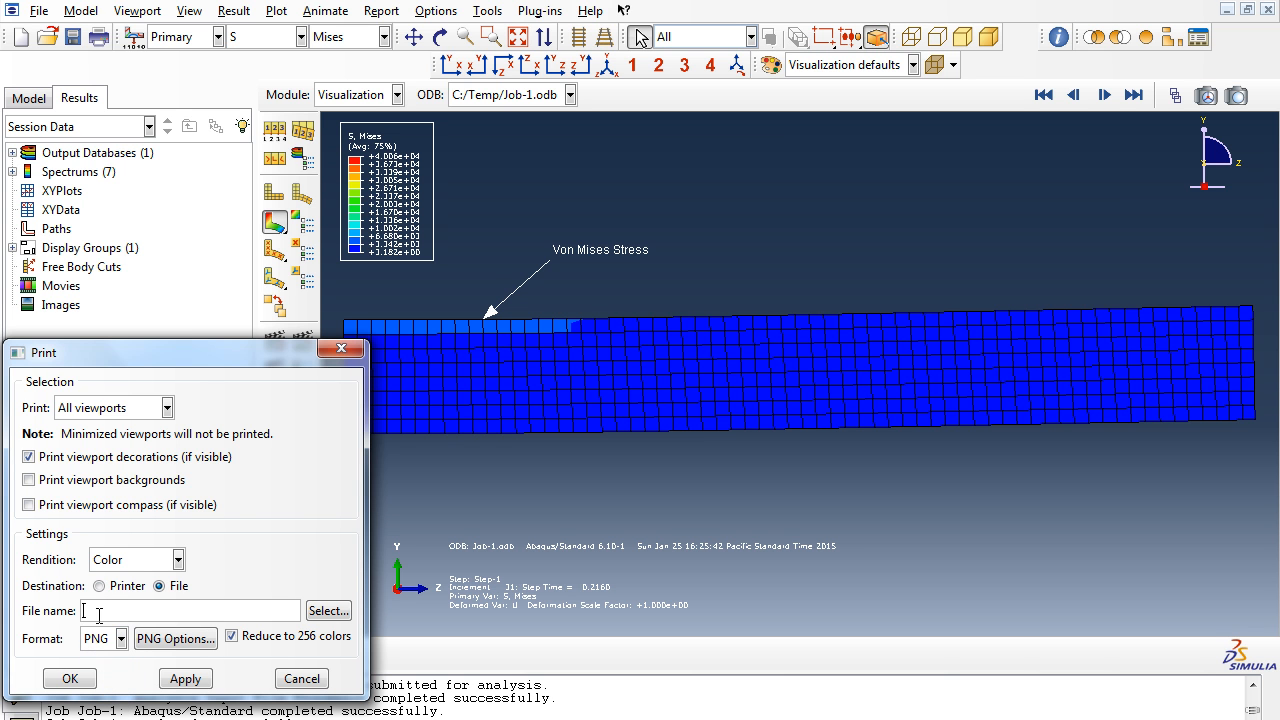
type("Stress Result")
left_click(184, 679)
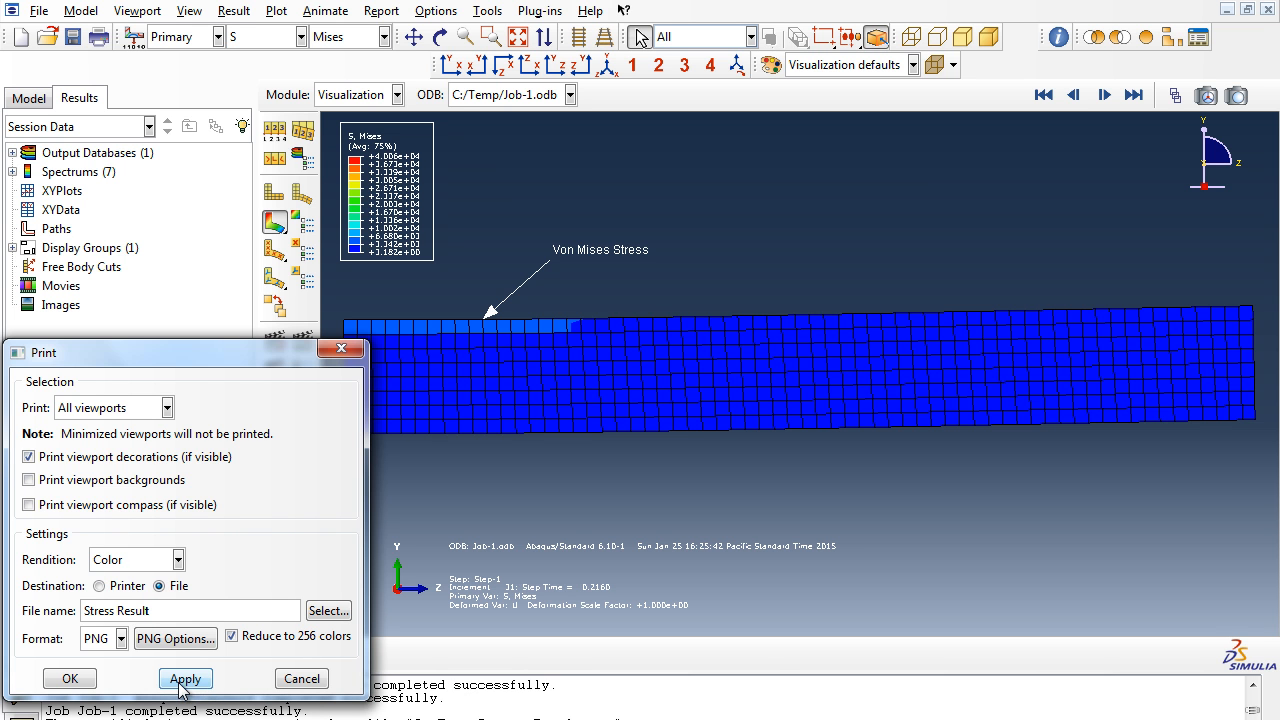
left_click(68, 679)
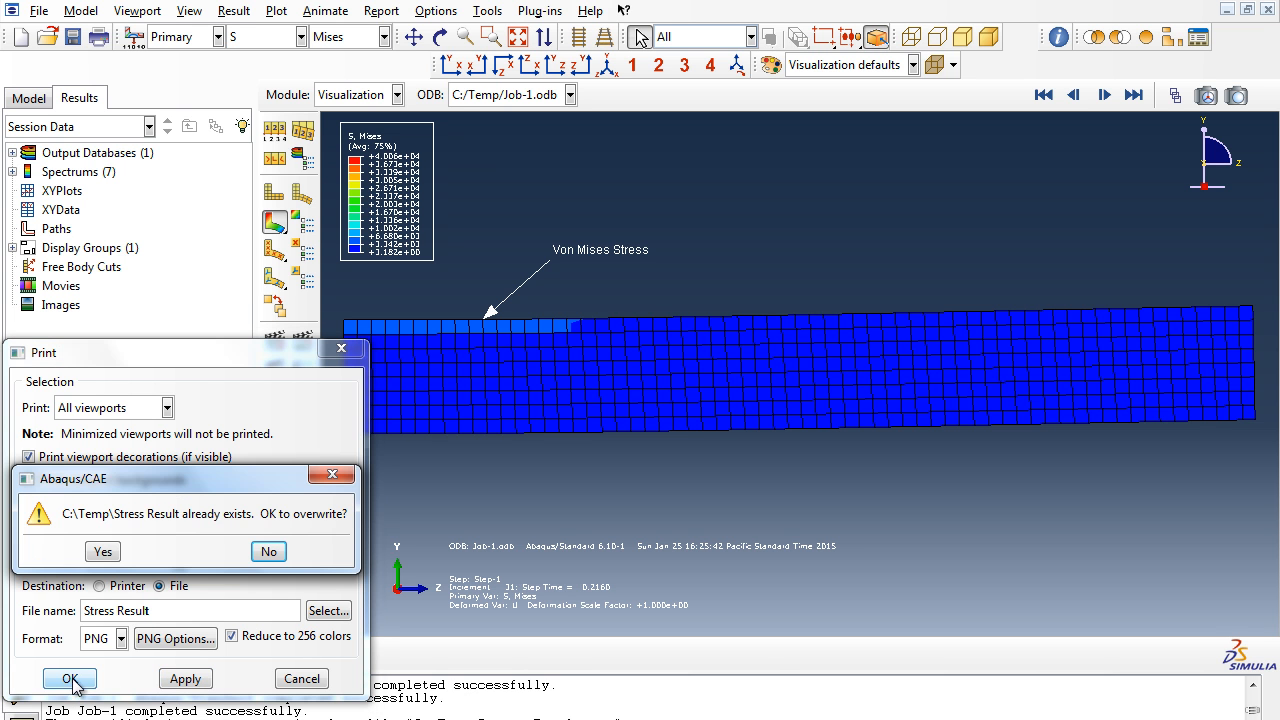
left_click(106, 551)
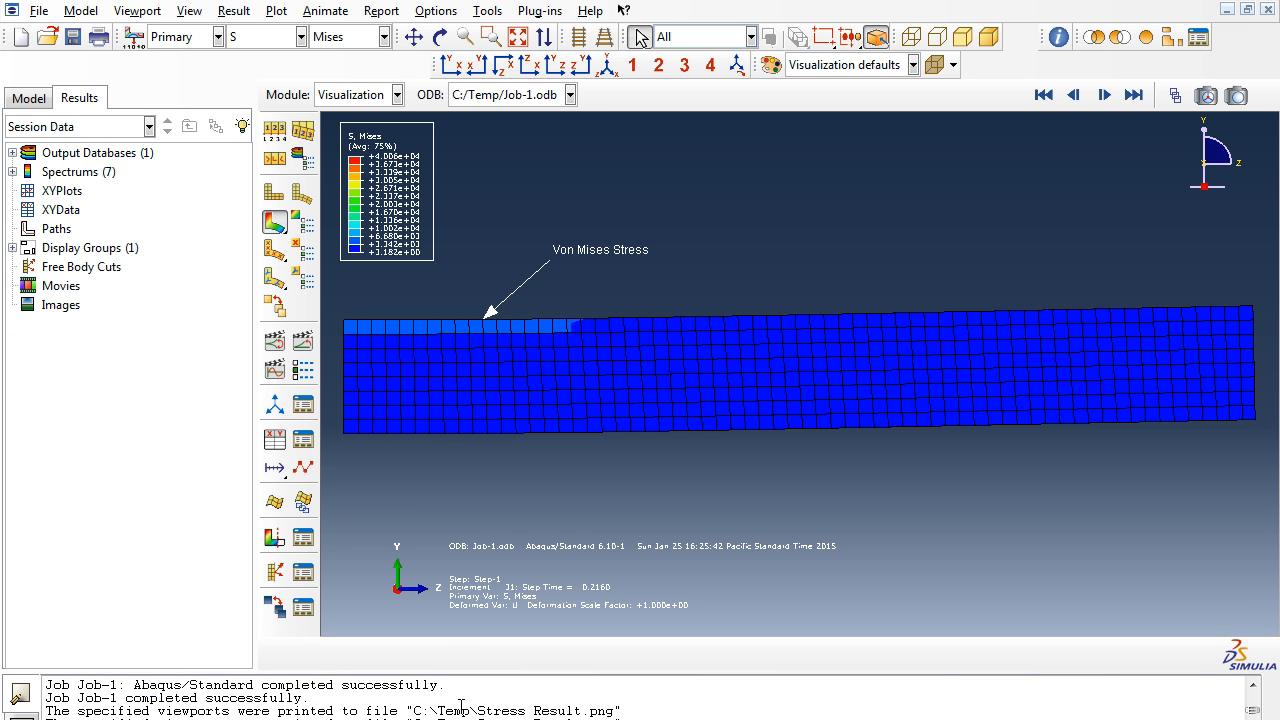
- Open File Explorer, locate Stress Result in C:\Temp and preview the image before closing both windows
key("super+e")
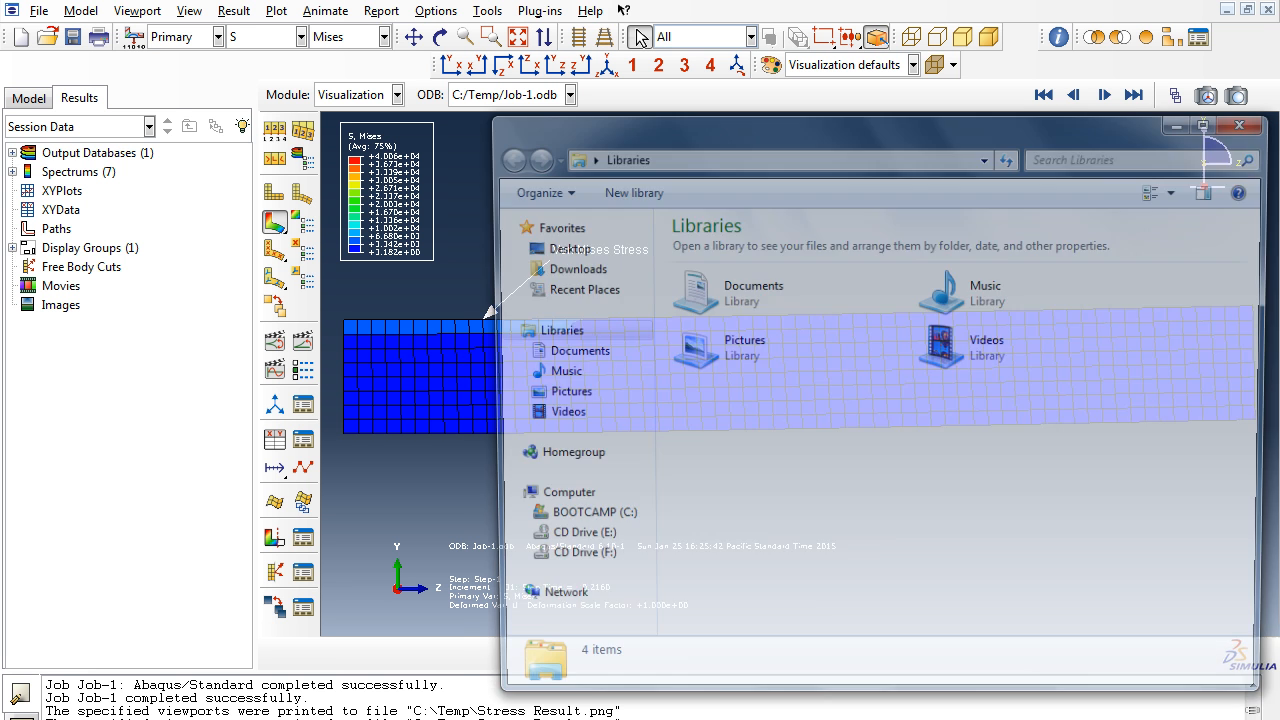
left_click(577, 520)
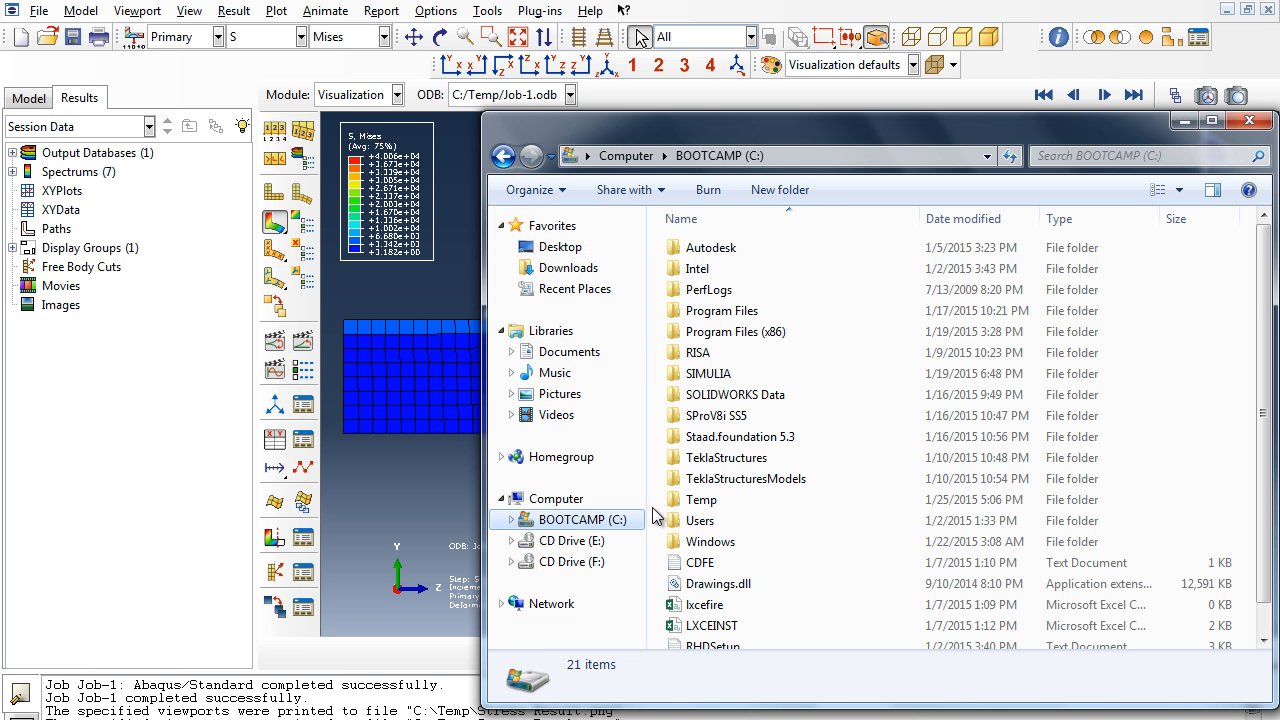
double_click(742, 506)
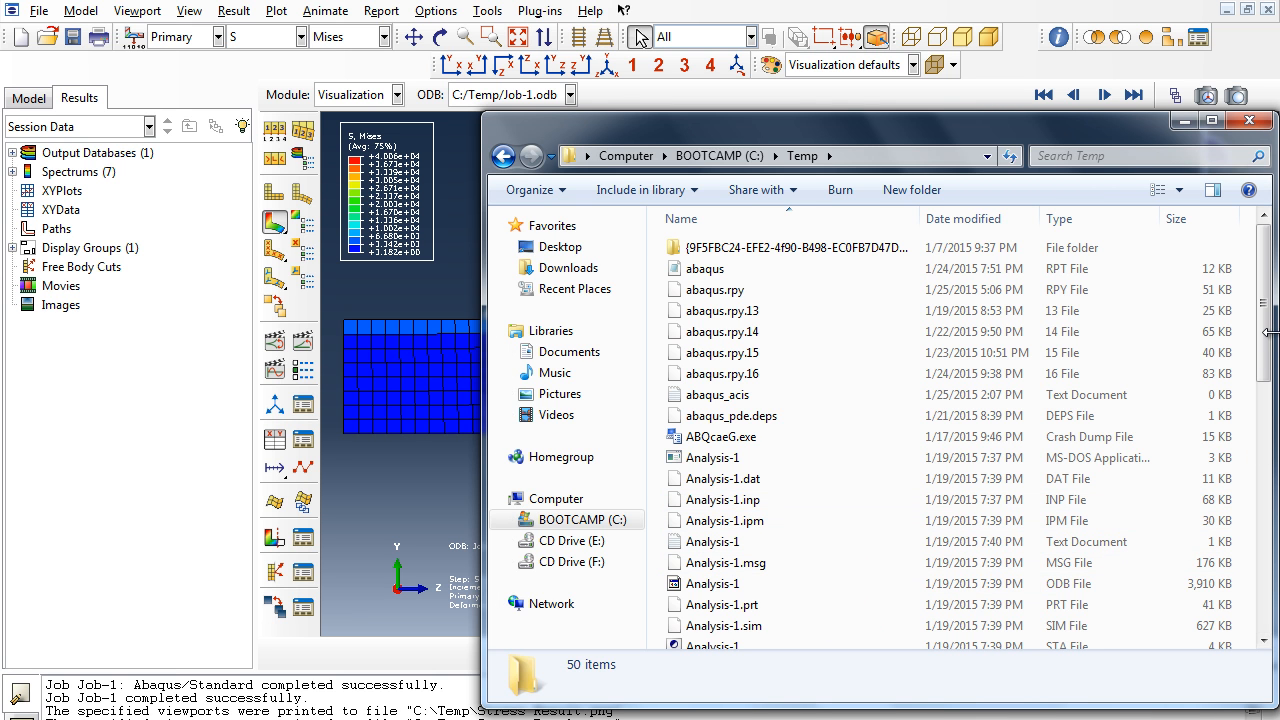
left_click_drag(1268, 330, 1264, 592)
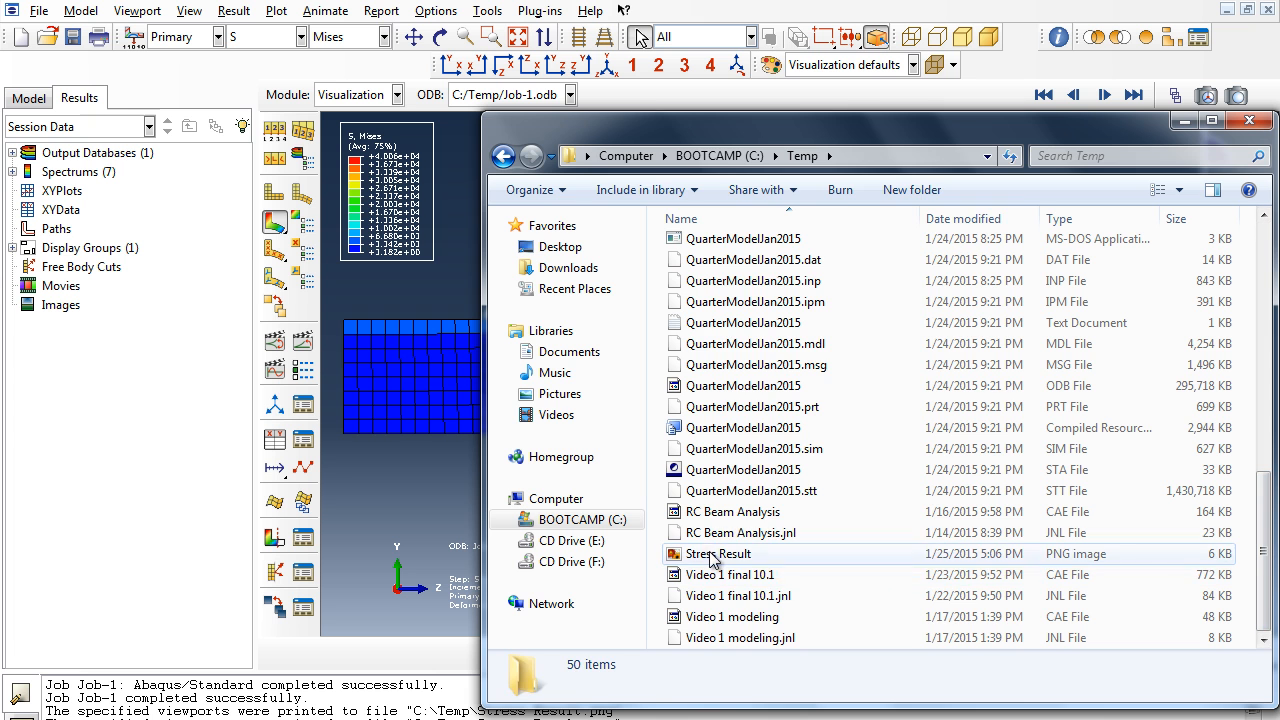
left_click(710, 556)
right_click(712, 557)
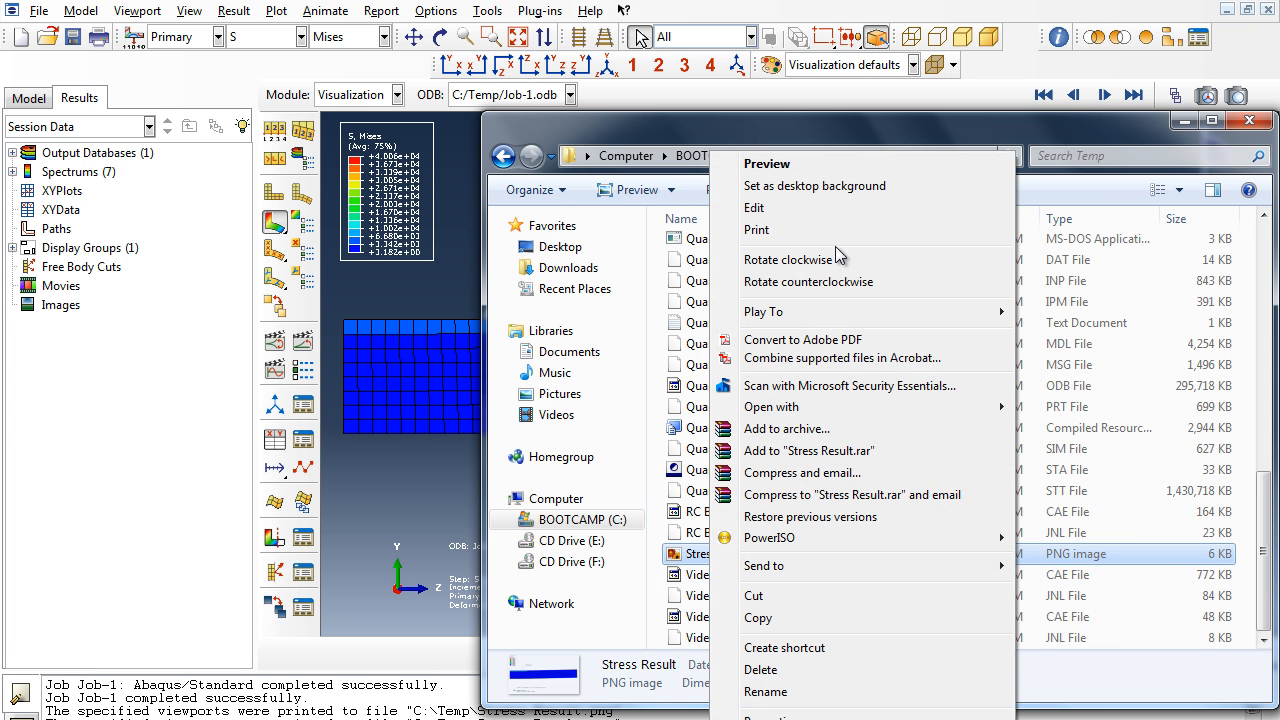
left_click(834, 164)
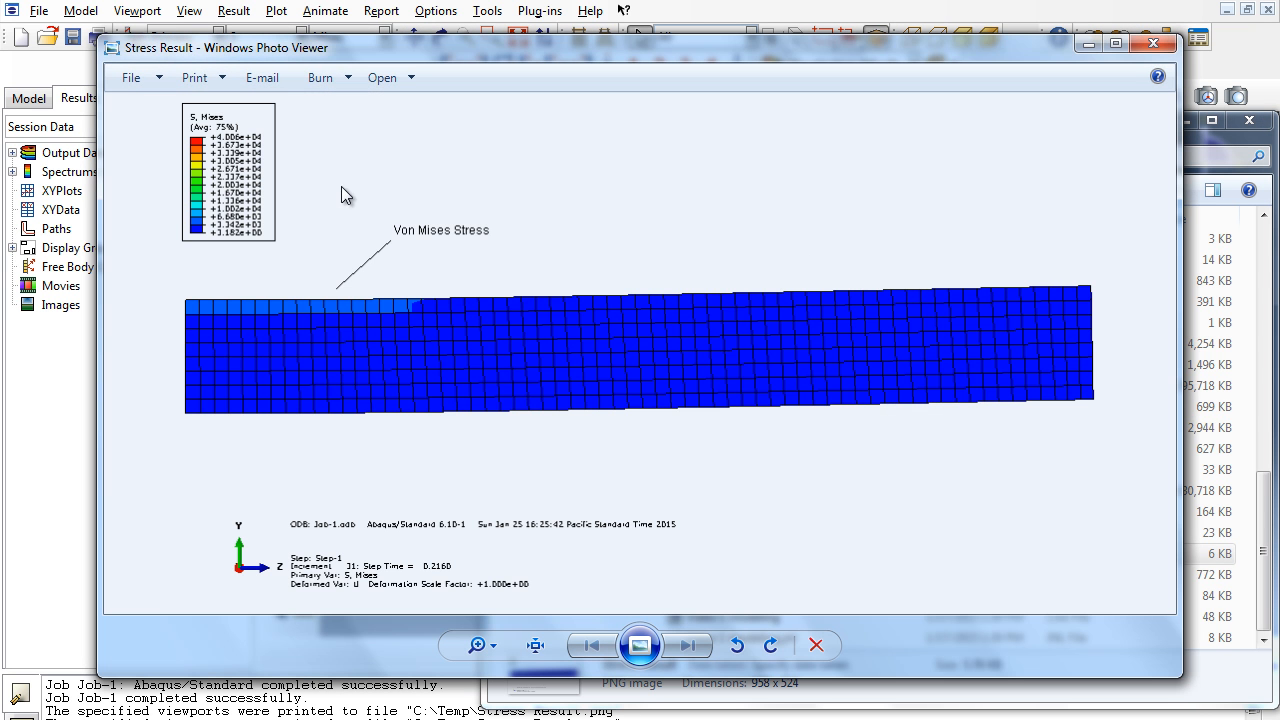
left_click(1155, 44)
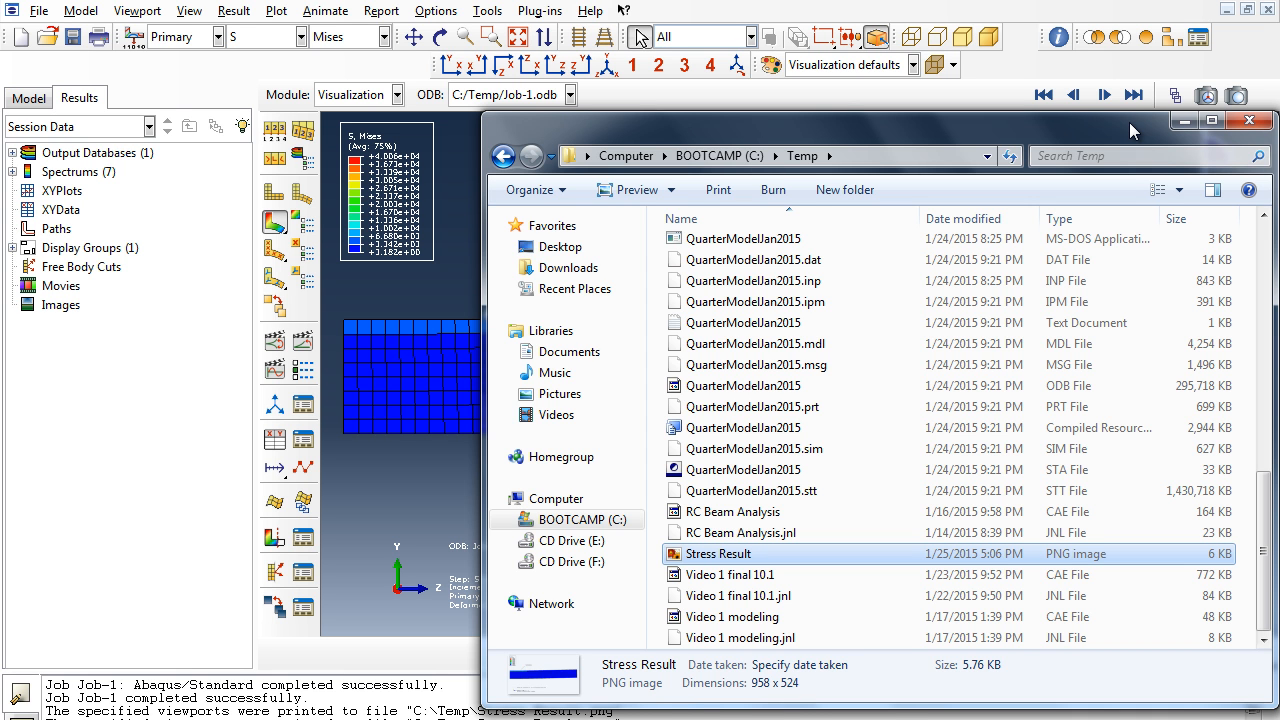
left_click(1233, 124)
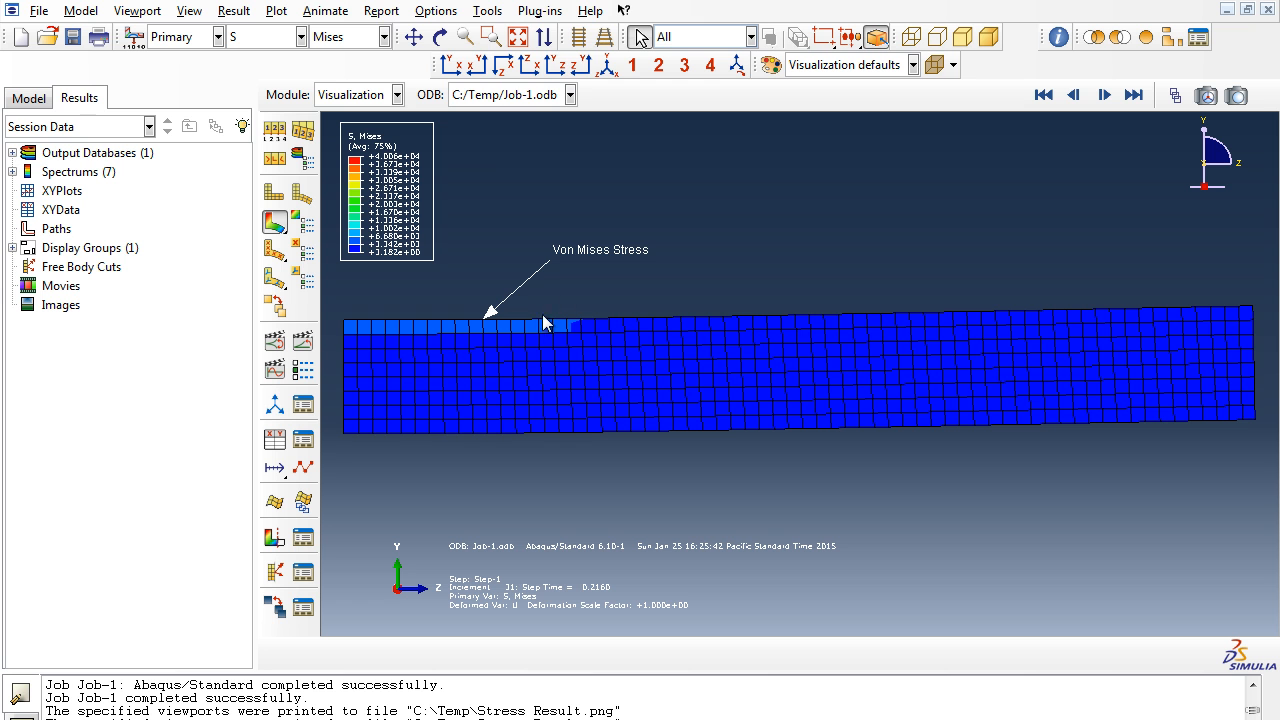
- Start creating XY data from the ODB history output of the job
left_click(481, 14)
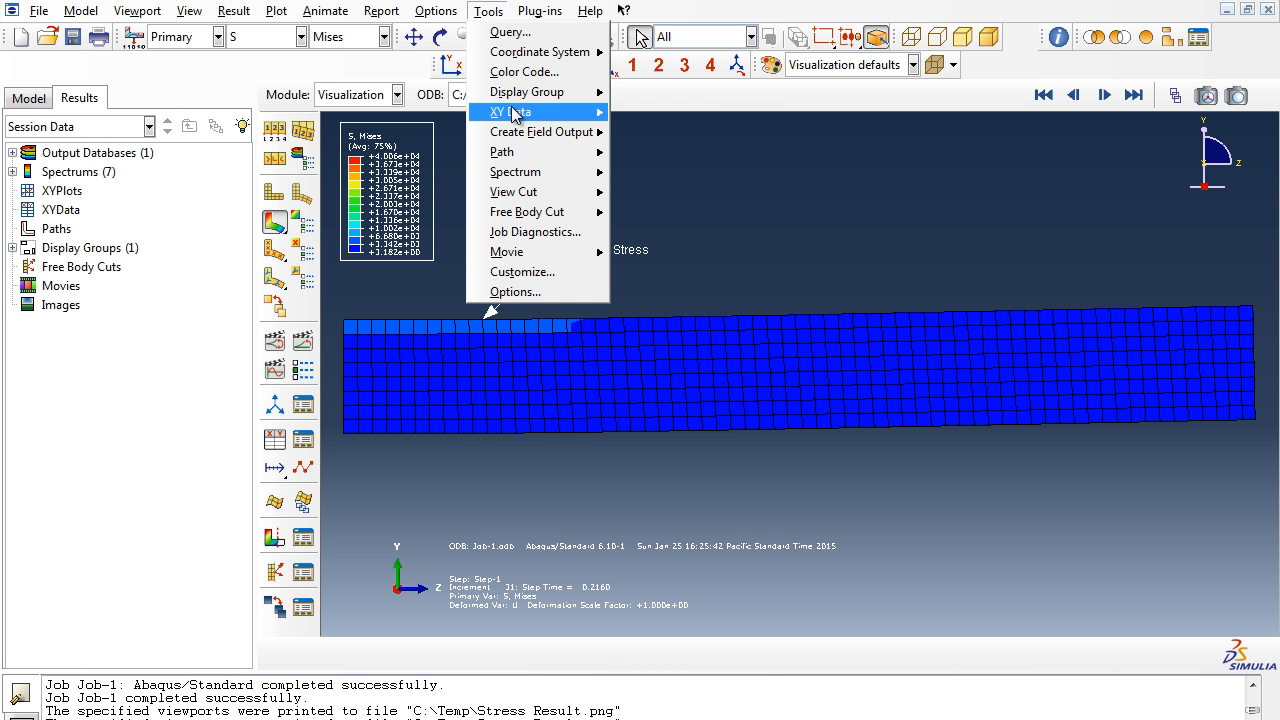
mouse_move(560, 112)
left_click(652, 133)
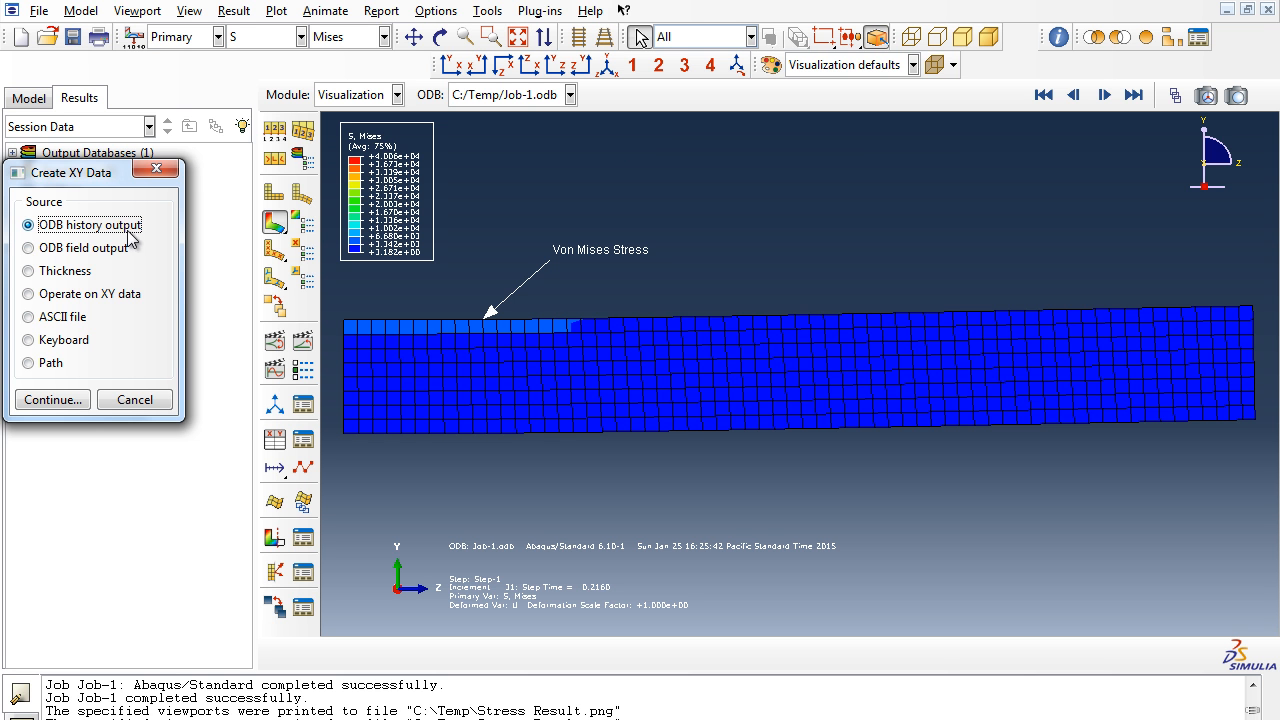
left_click(70, 402)
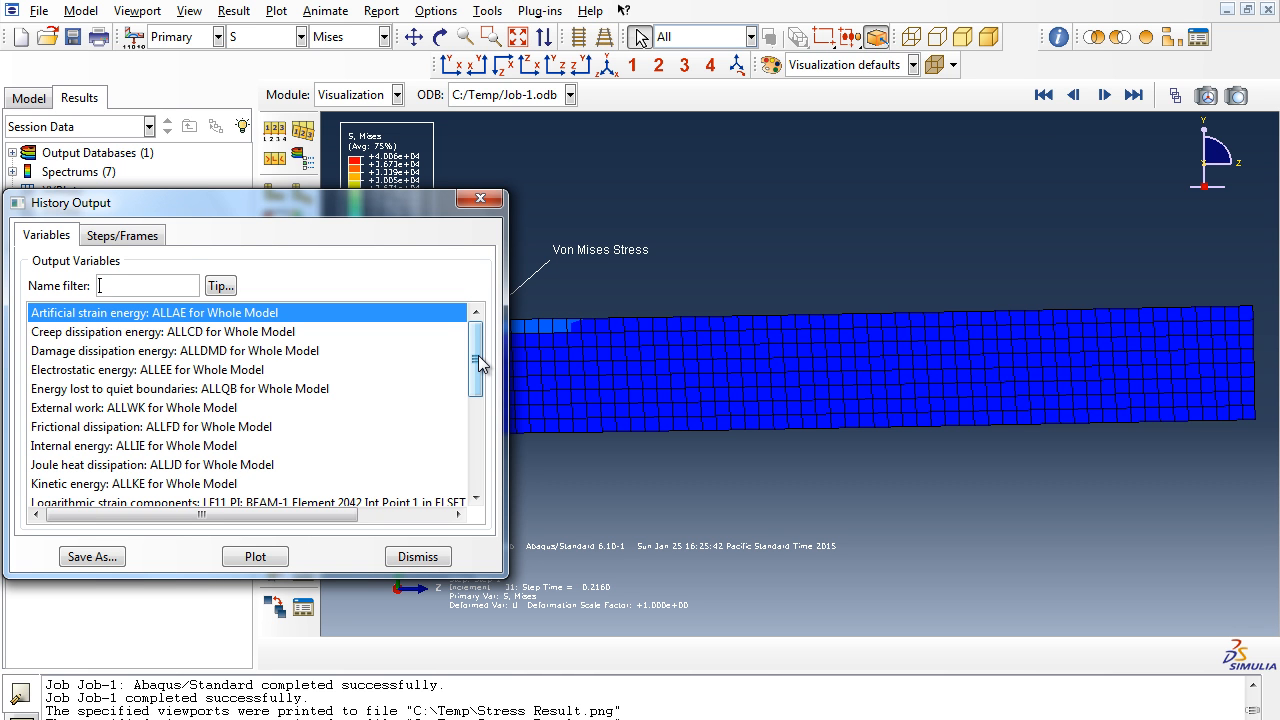
- Save the sum of the five RF2 reaction forces at the LOADBAR nodes as XY data named Force
left_click_drag(478, 355, 497, 462)
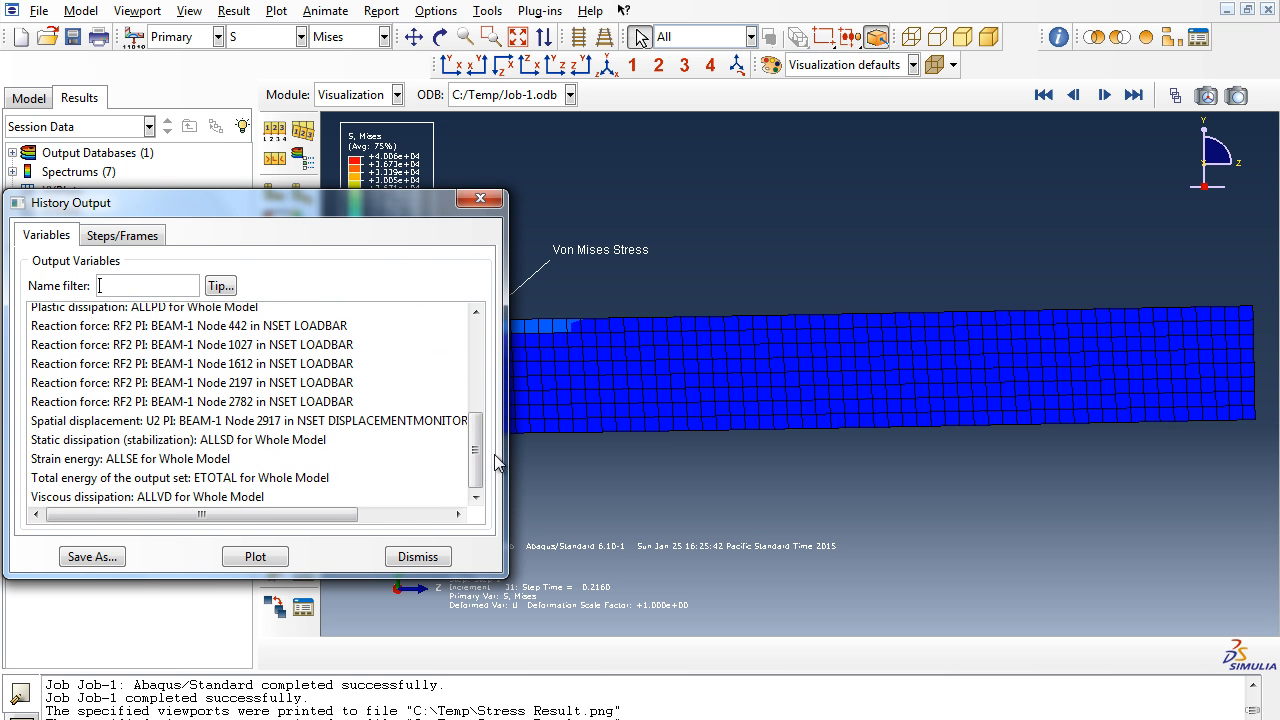
left_click(70, 330)
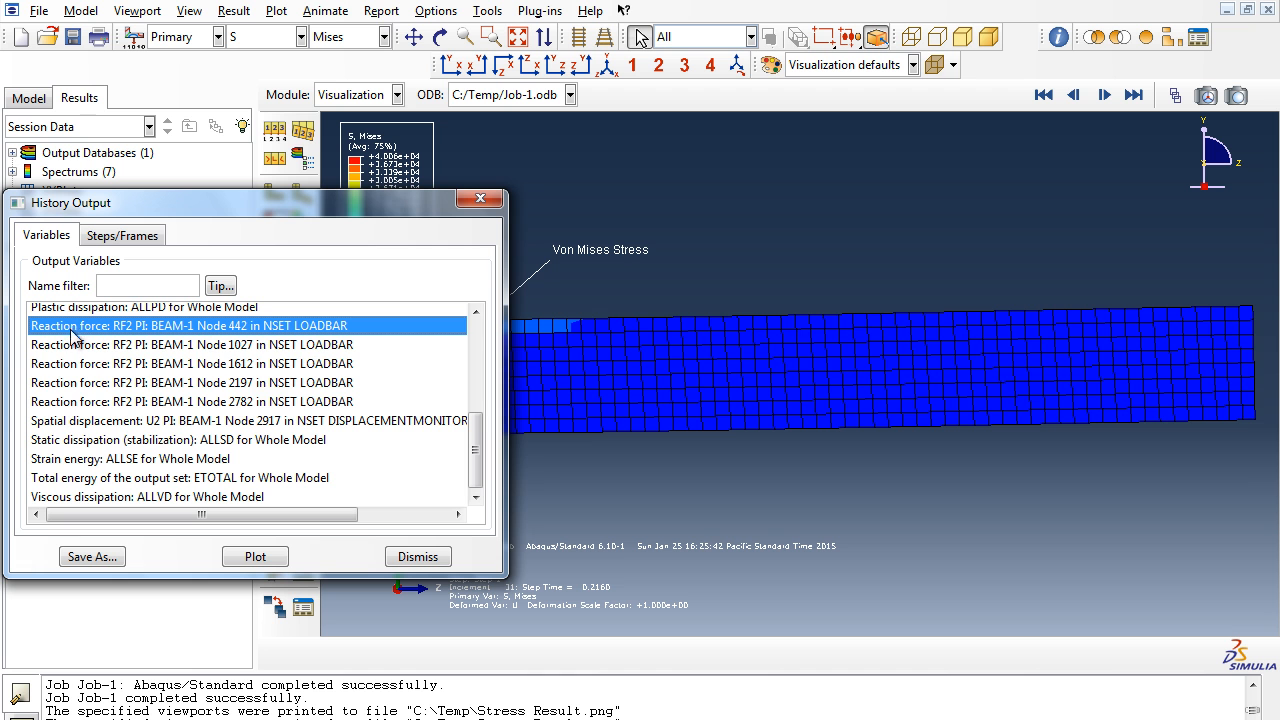
left_click(120, 405, "shift")
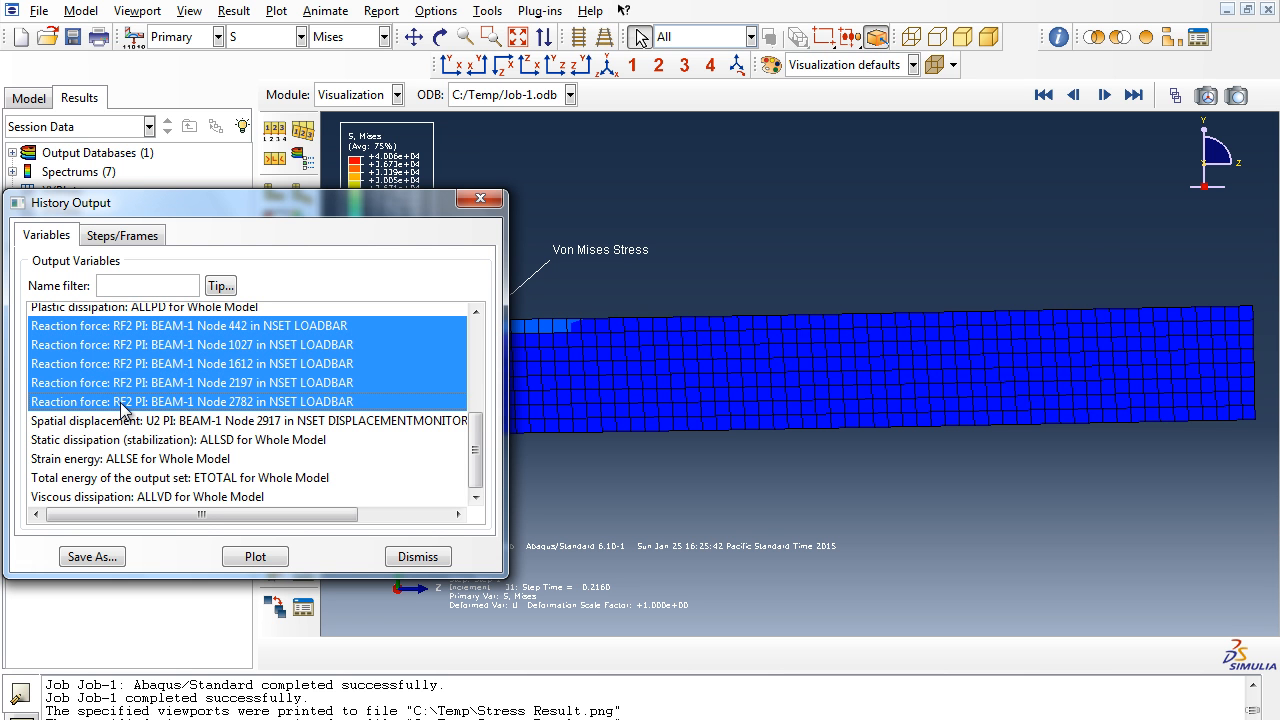
left_click(110, 558)
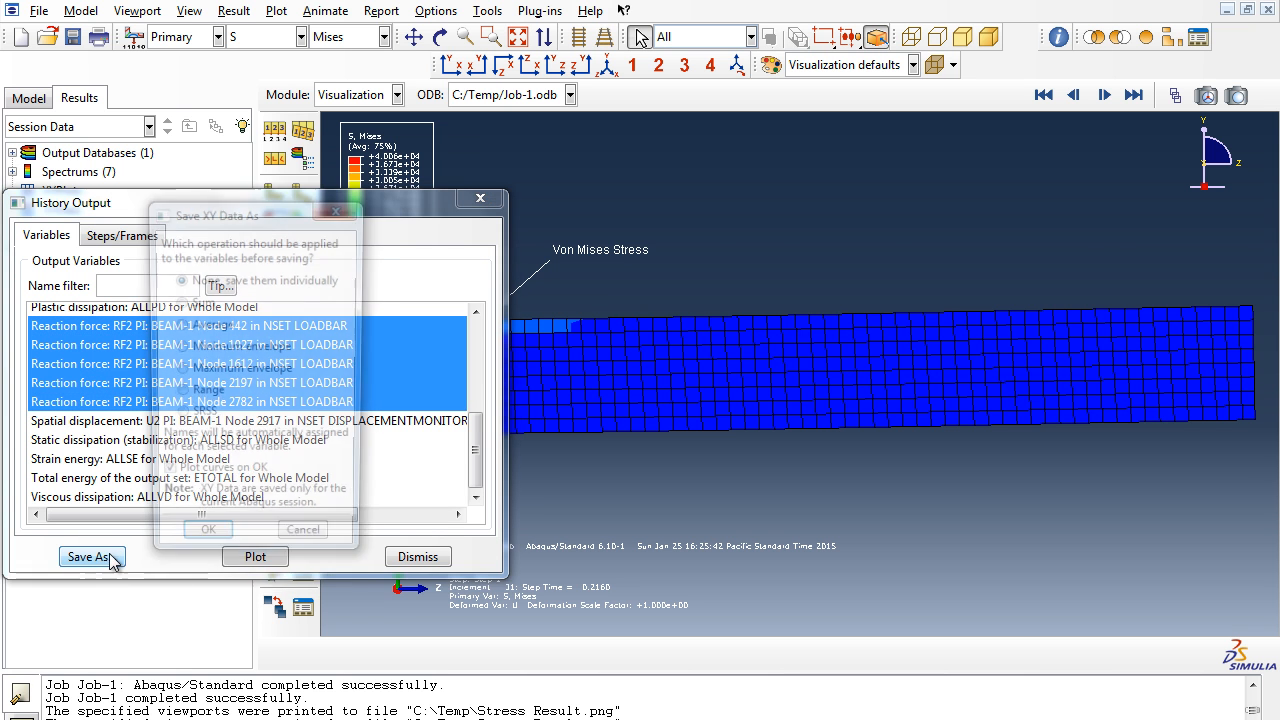
left_click(177, 304)
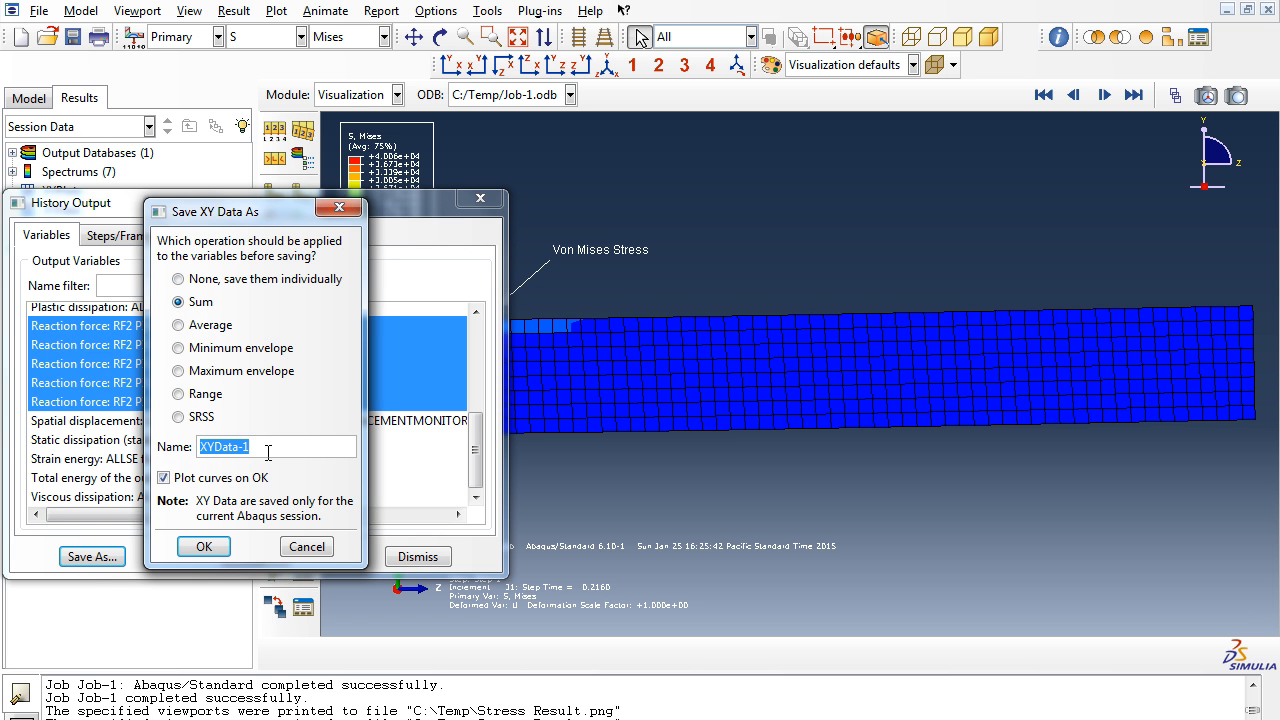
type("Force")
left_click(205, 548)
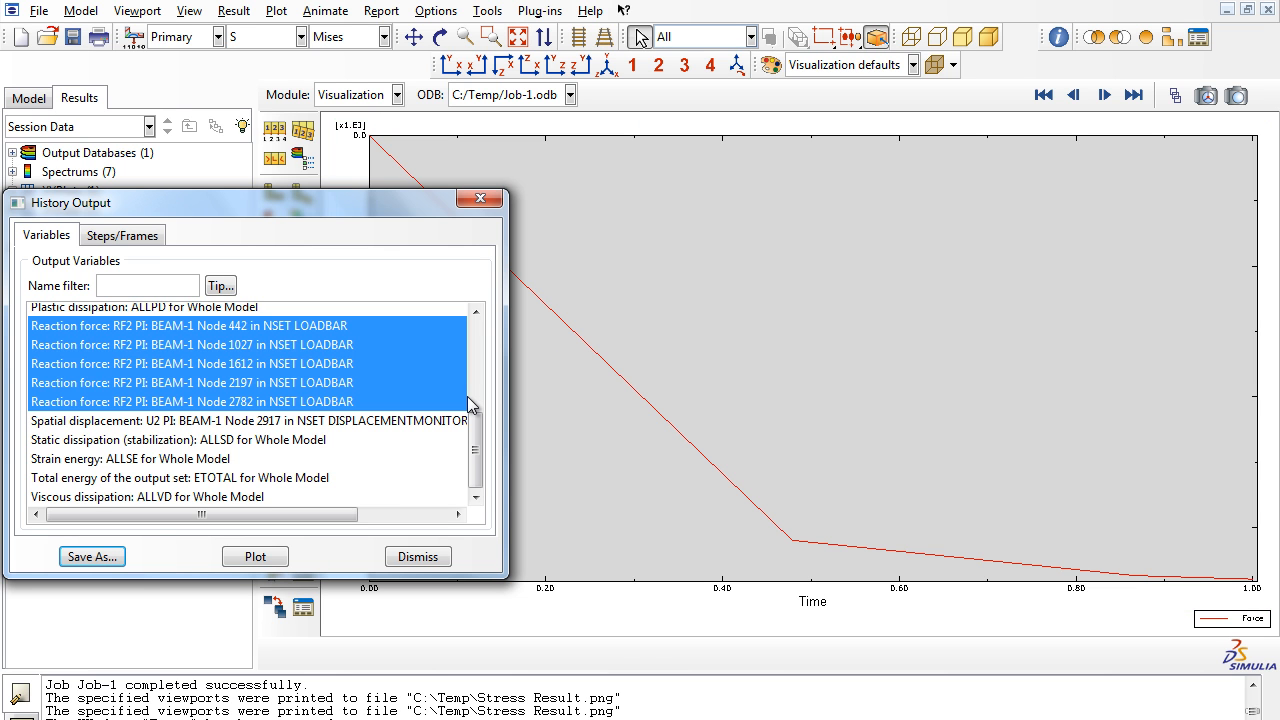
- Save the U2 spatial displacement of the DISPLACEMENTMONITOR node as XY data named Displacement
left_click(80, 423)
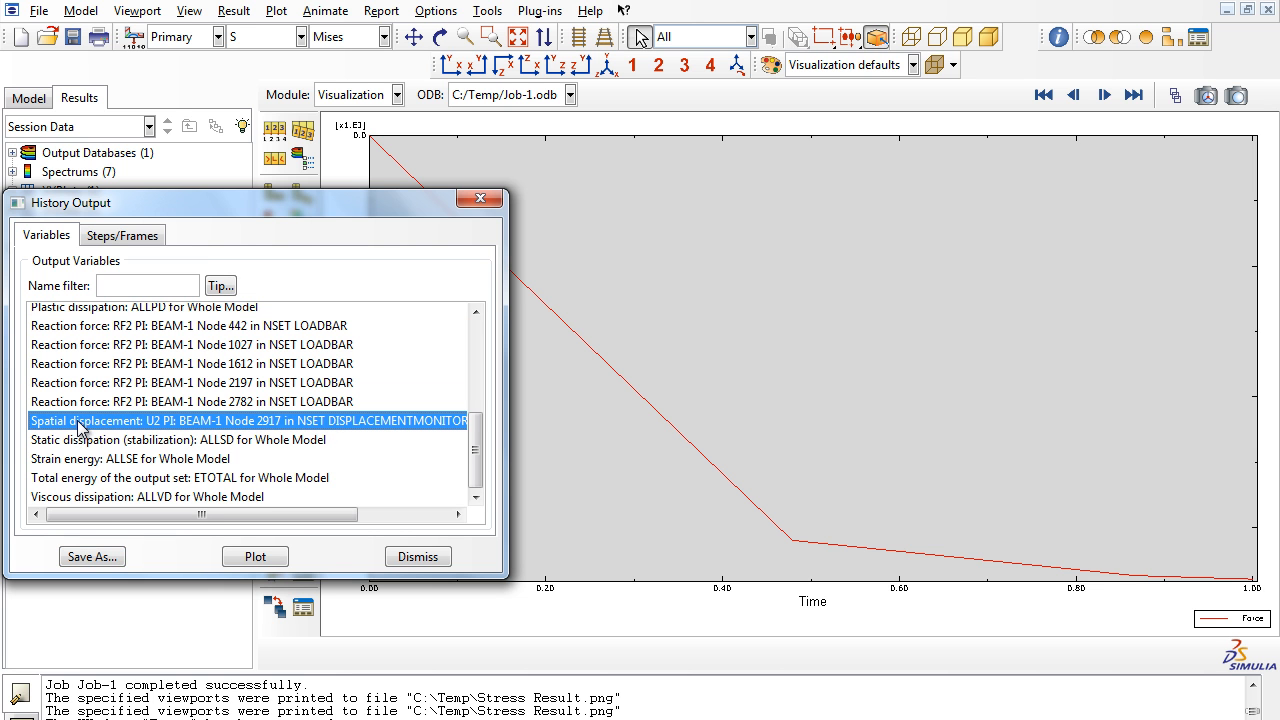
left_click(88, 557)
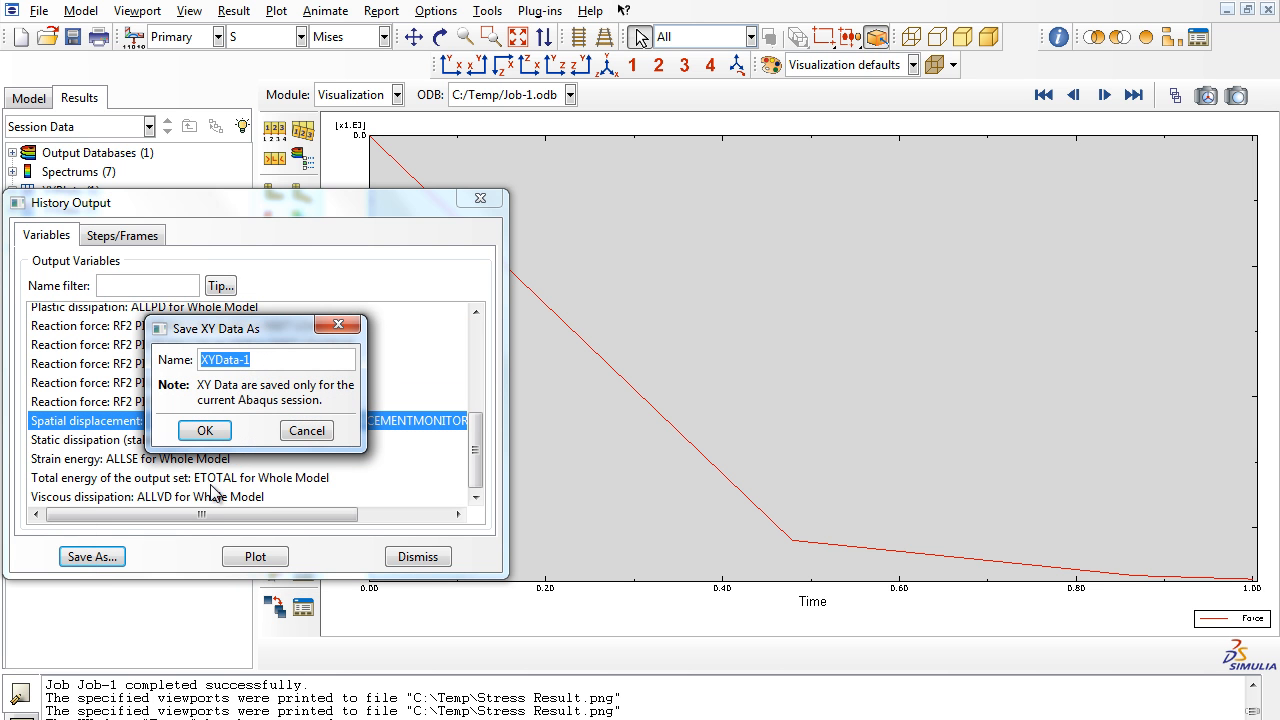
type("Displacement")
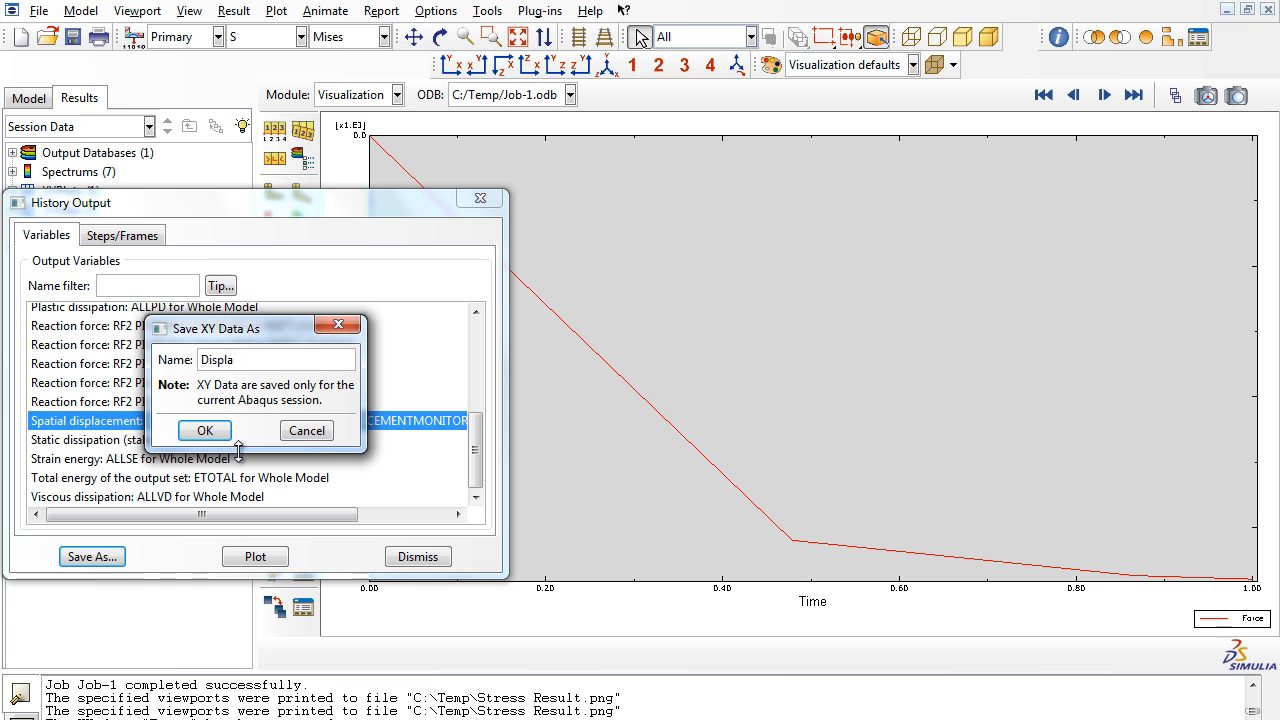
left_click(183, 437)
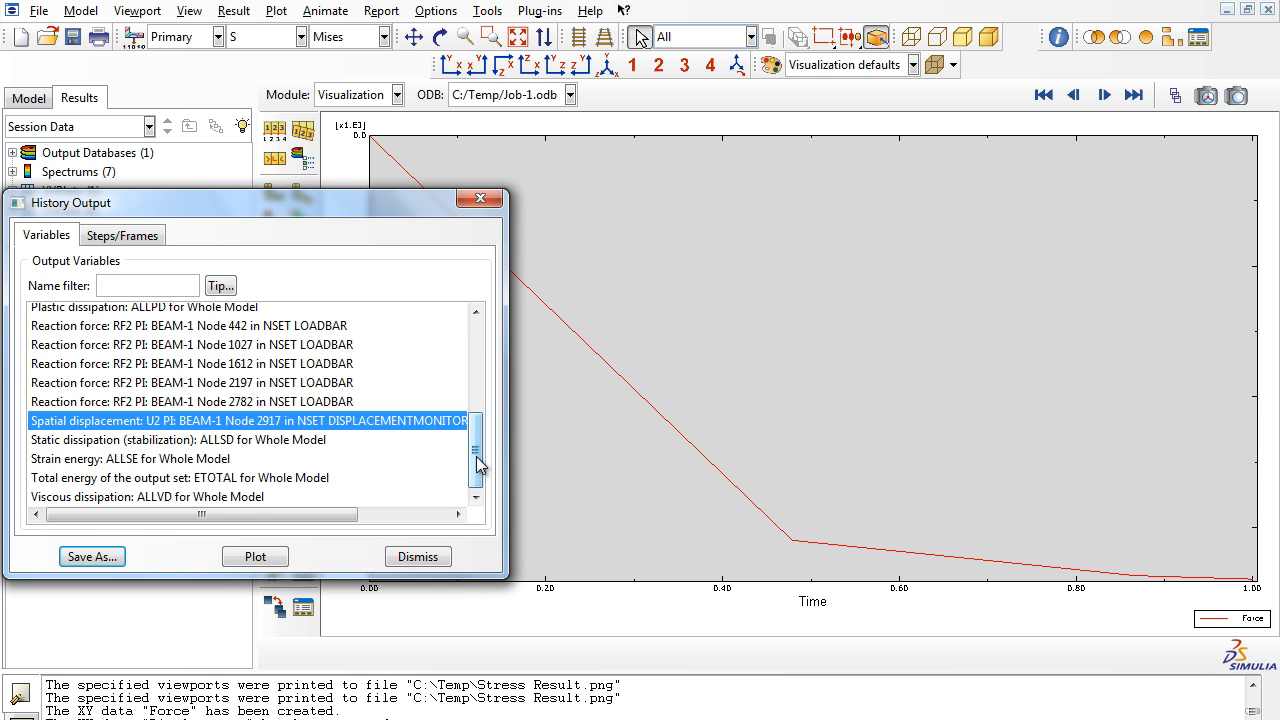
- Browse the history output variables for strain output, then close the history output dialog
left_click_drag(474, 430, 447, 353)
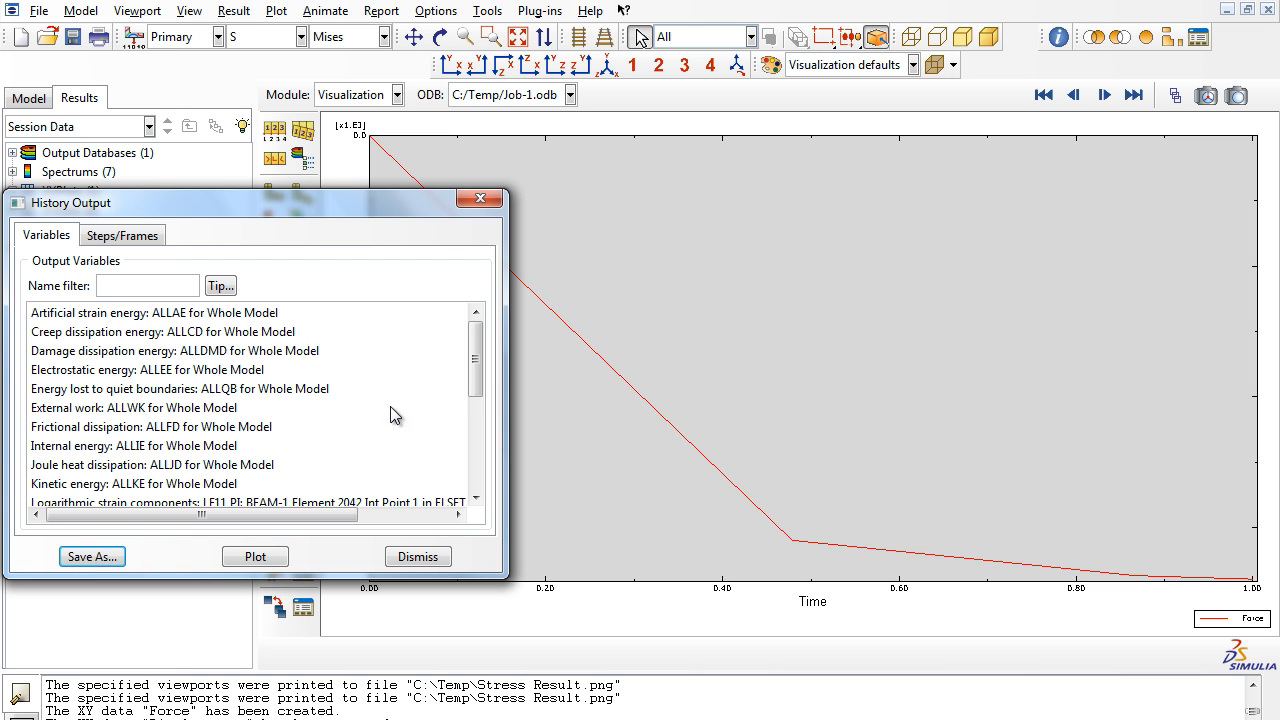
left_click(222, 500)
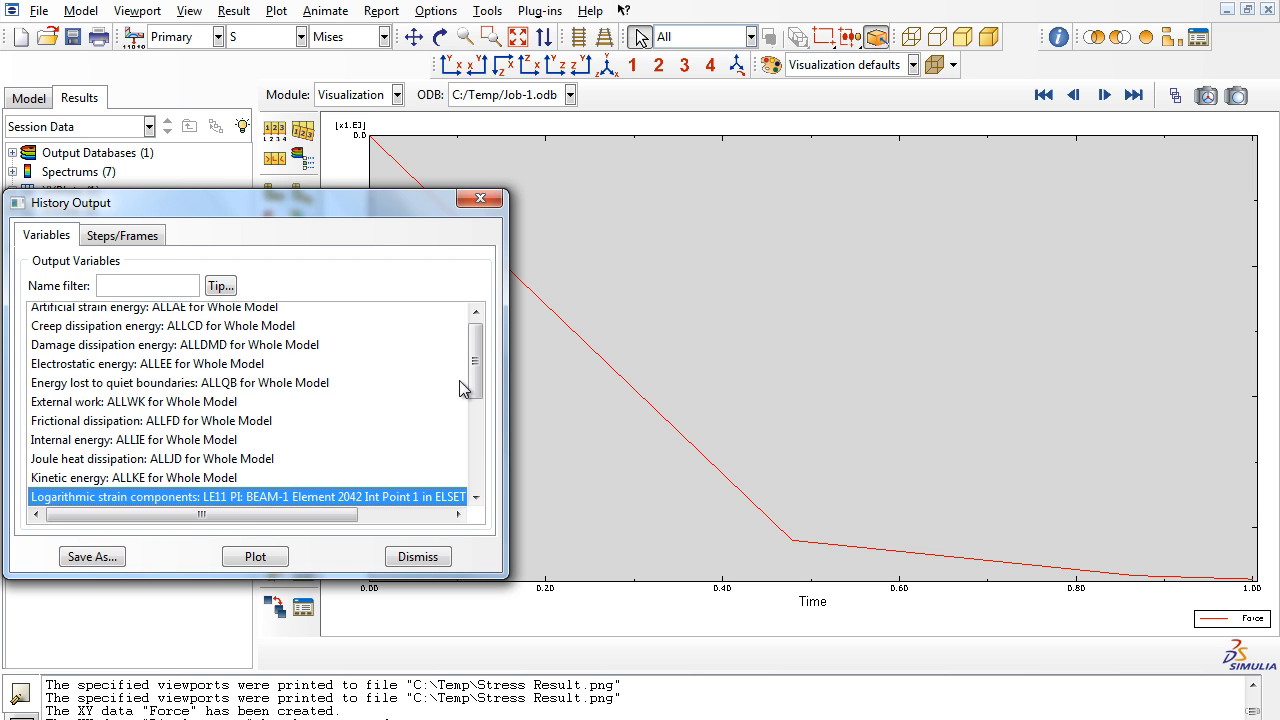
left_click_drag(474, 500, 474, 500)
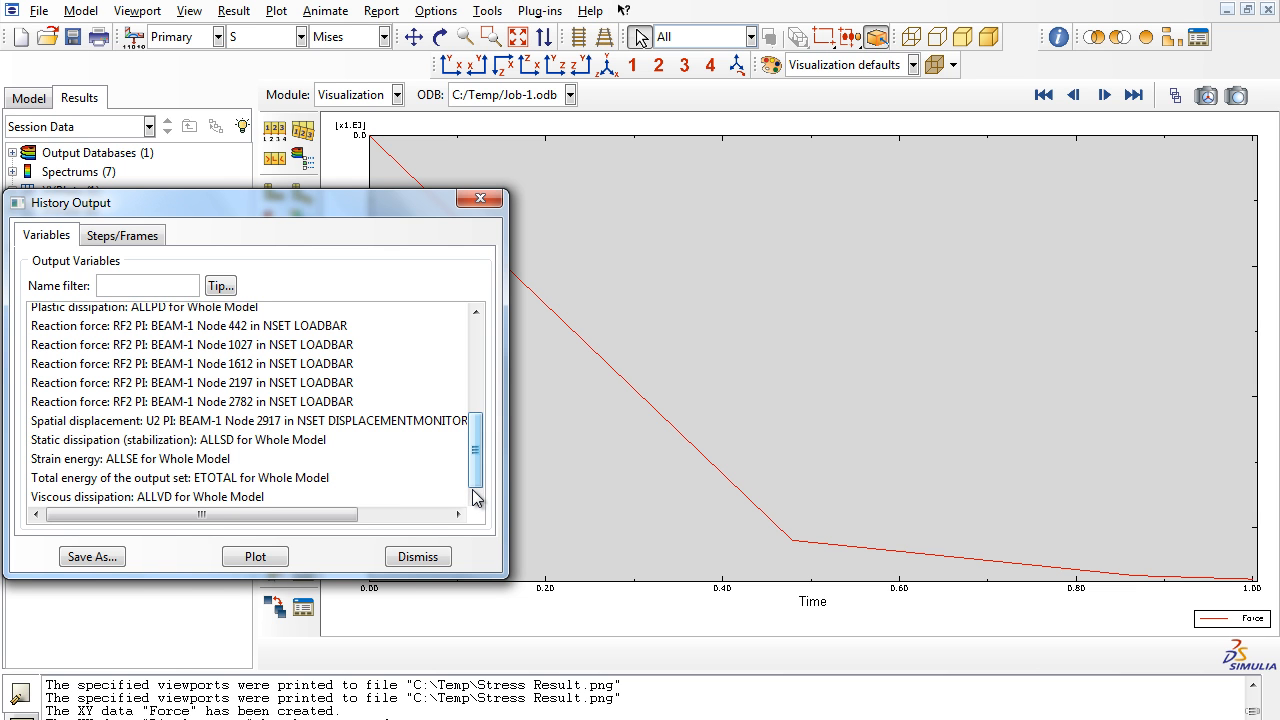
left_click_drag(477, 458, 477, 354)
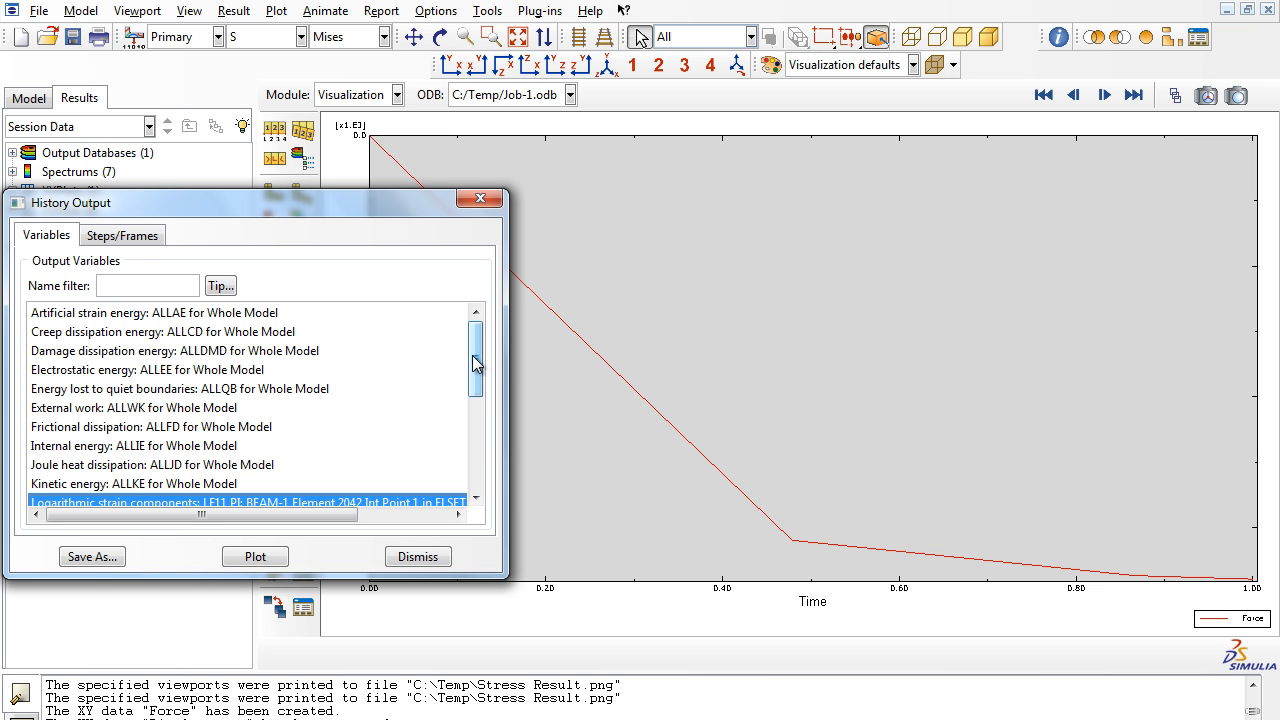
left_click_drag(476, 364, 470, 462)
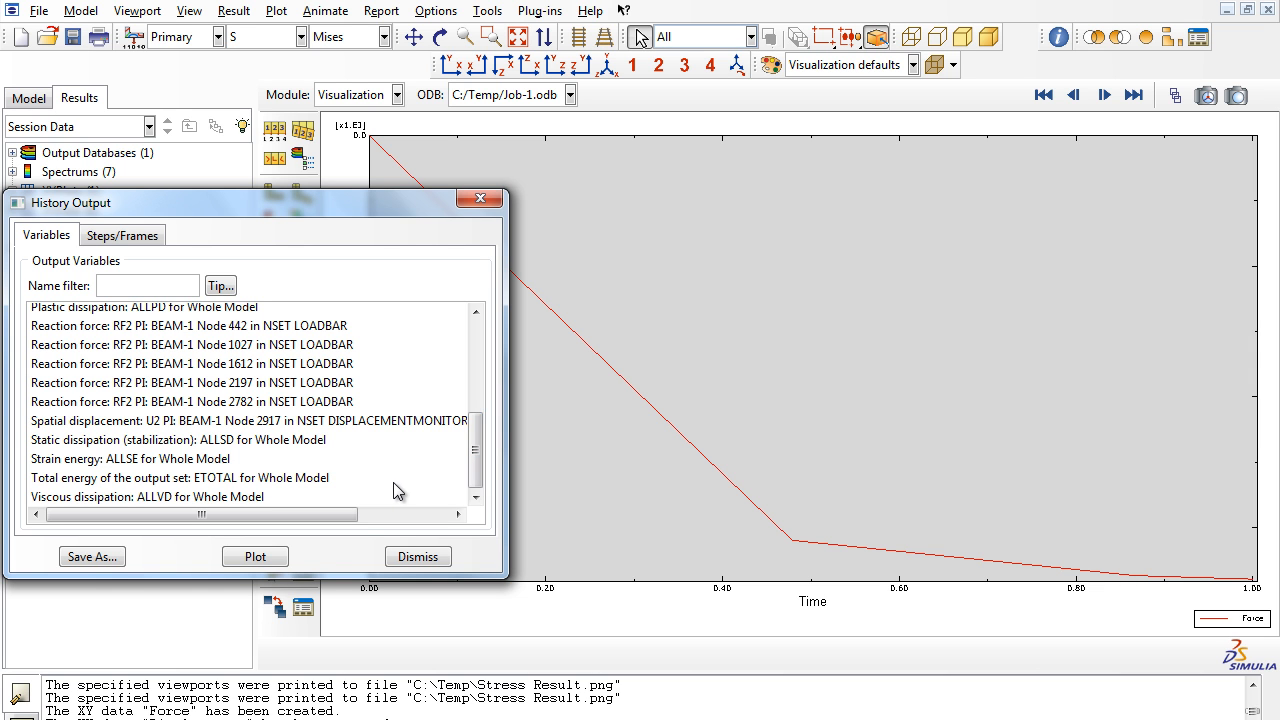
left_click(167, 464)
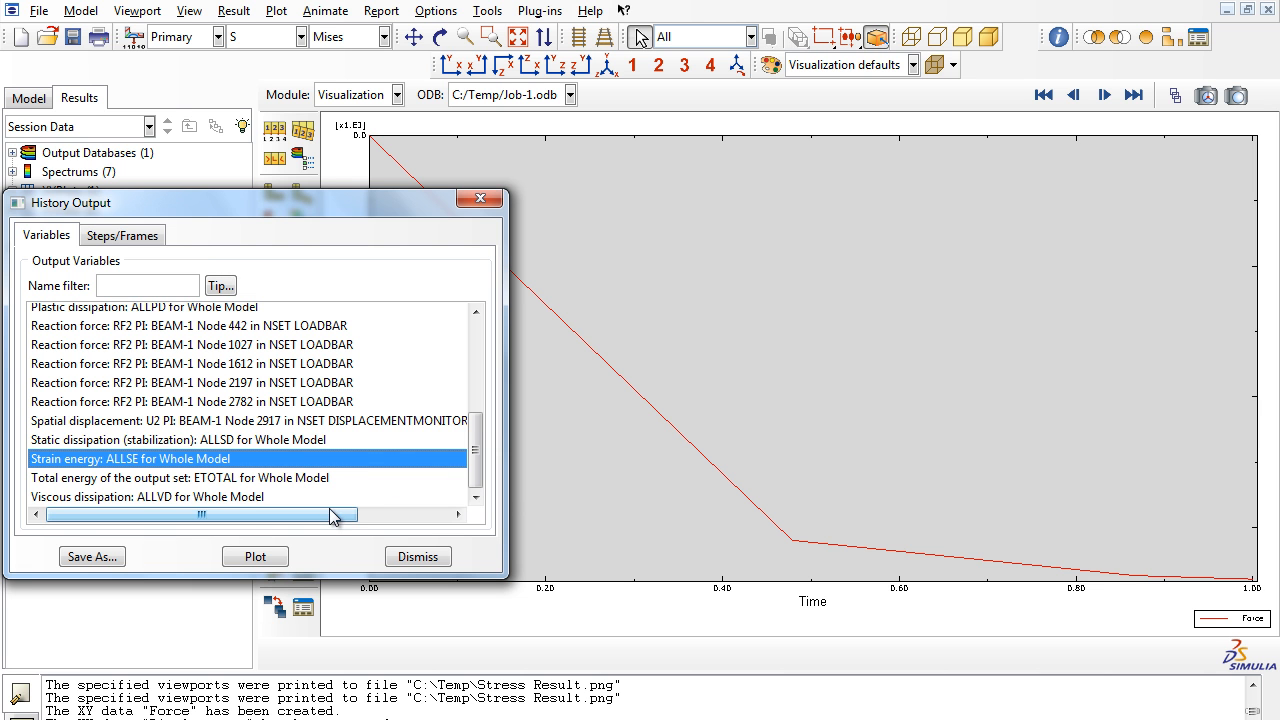
left_click(432, 563)
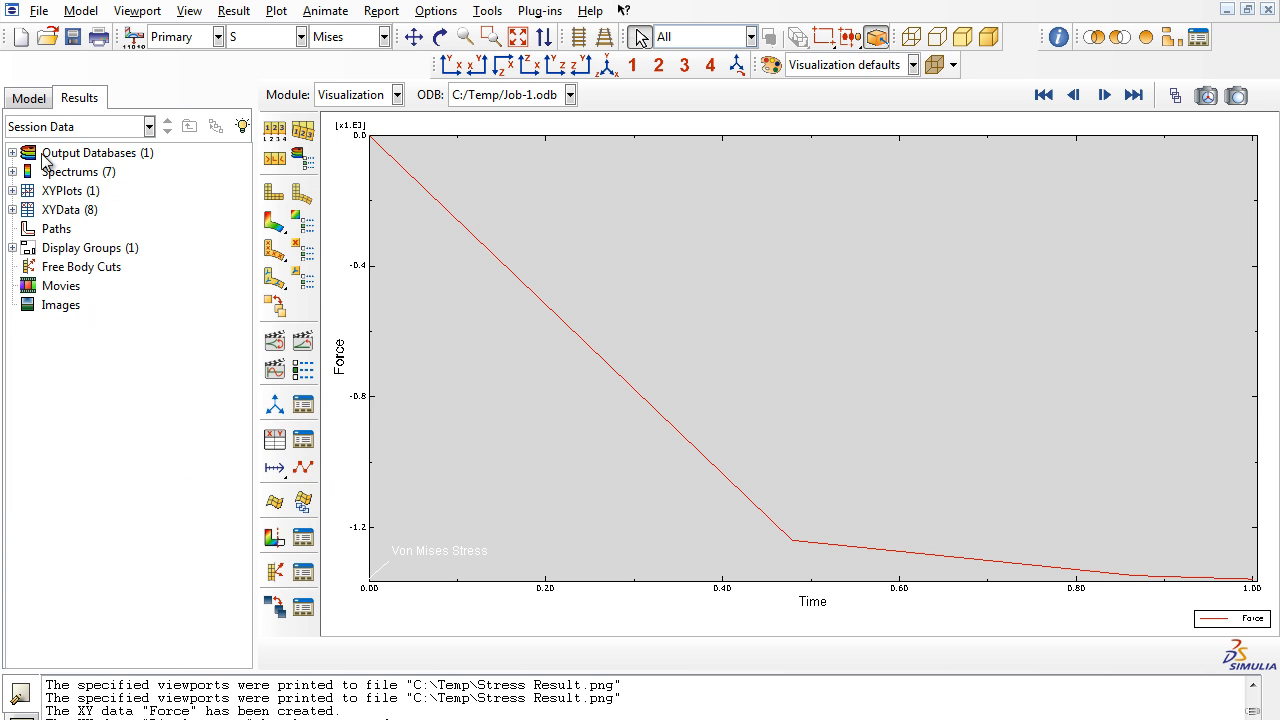
- Inspect the Strain history output request of Step-1, expanding its total strain components, and close it
left_click(29, 98)
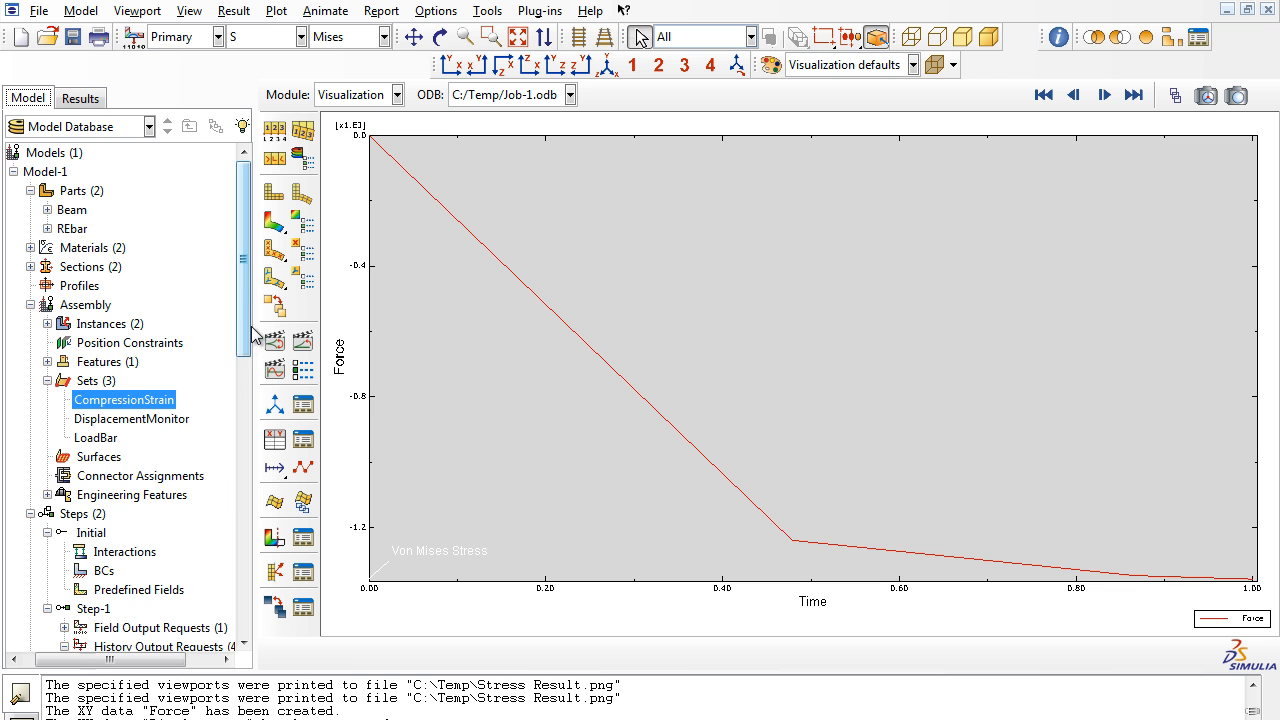
left_click_drag(243, 328, 210, 483)
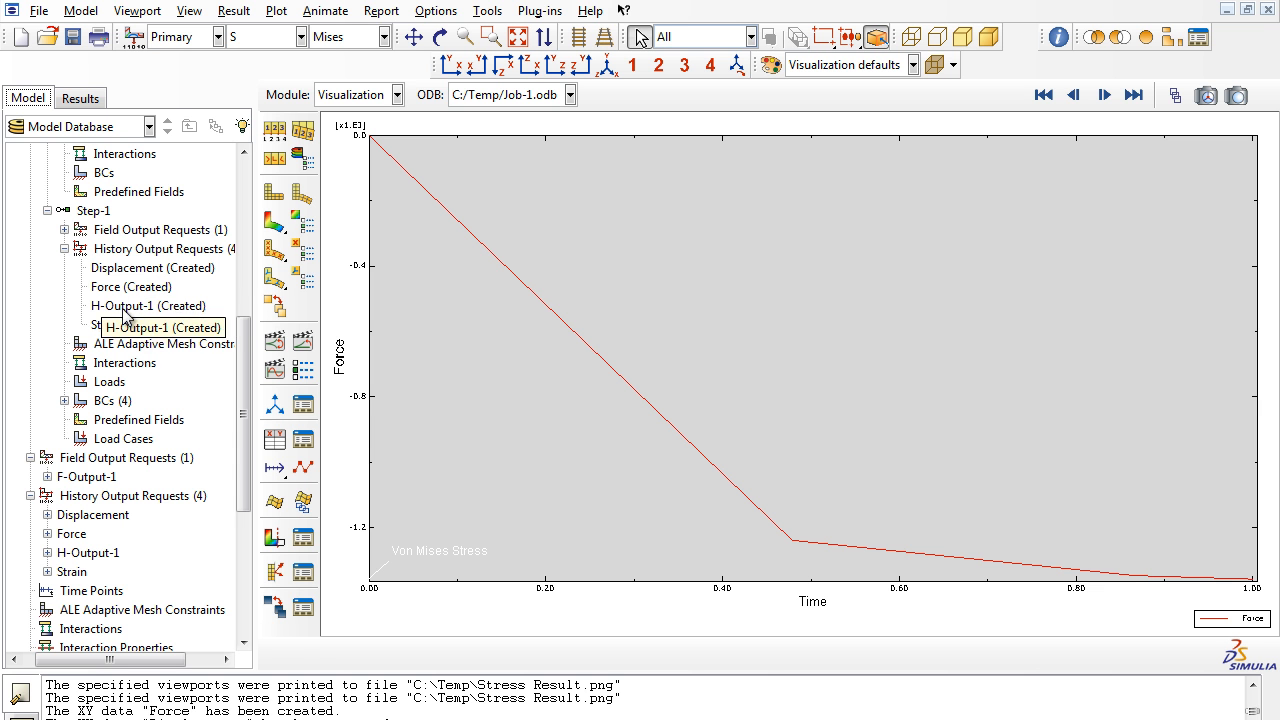
left_click(114, 326)
right_click(116, 328)
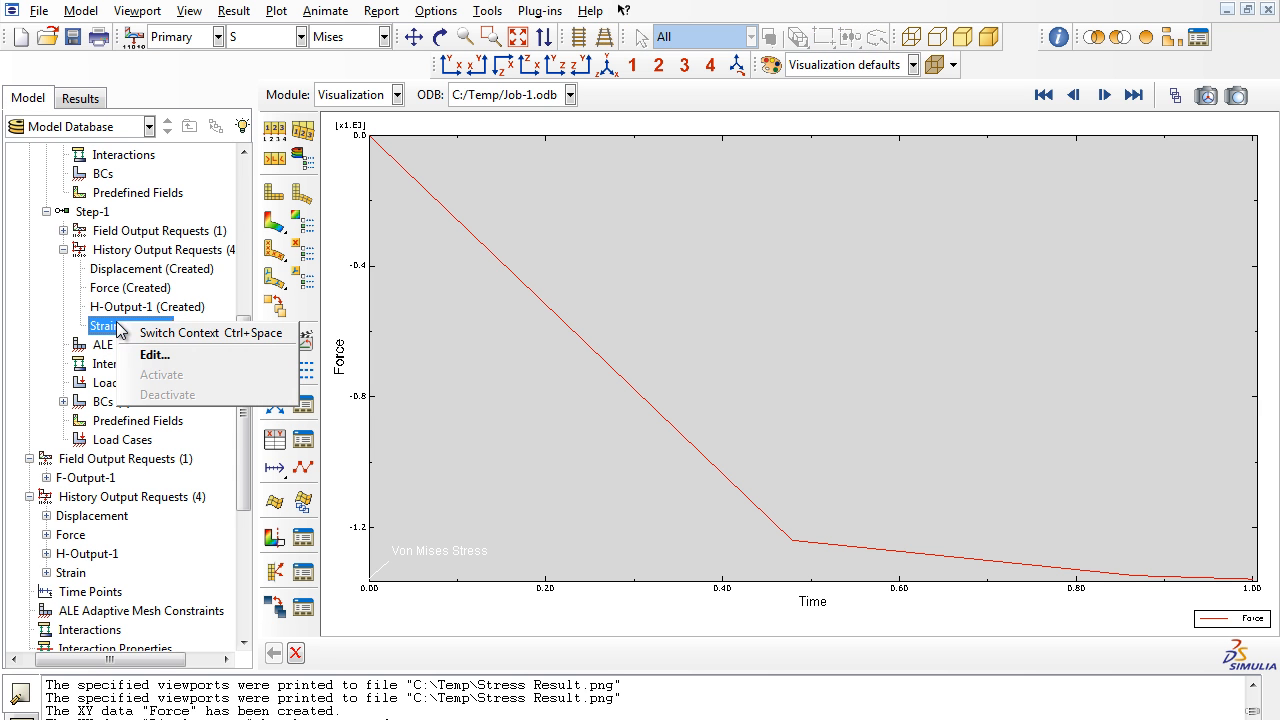
left_click(145, 355)
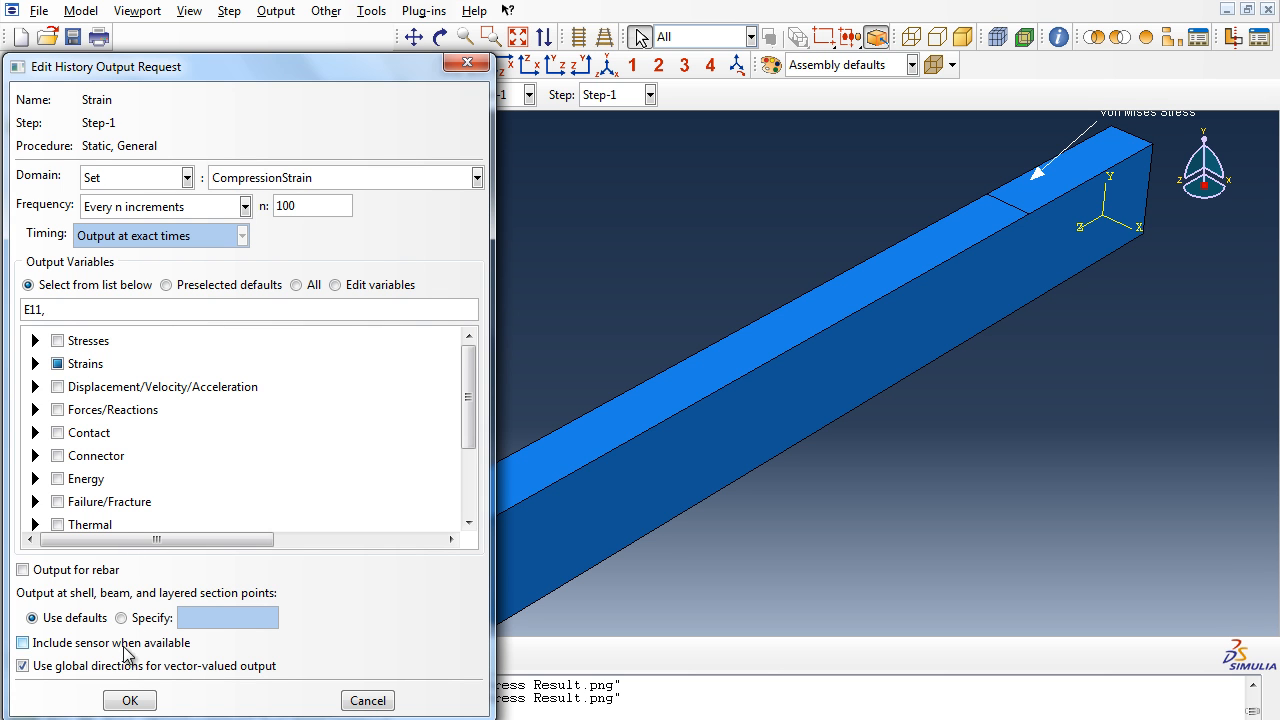
left_click(35, 364)
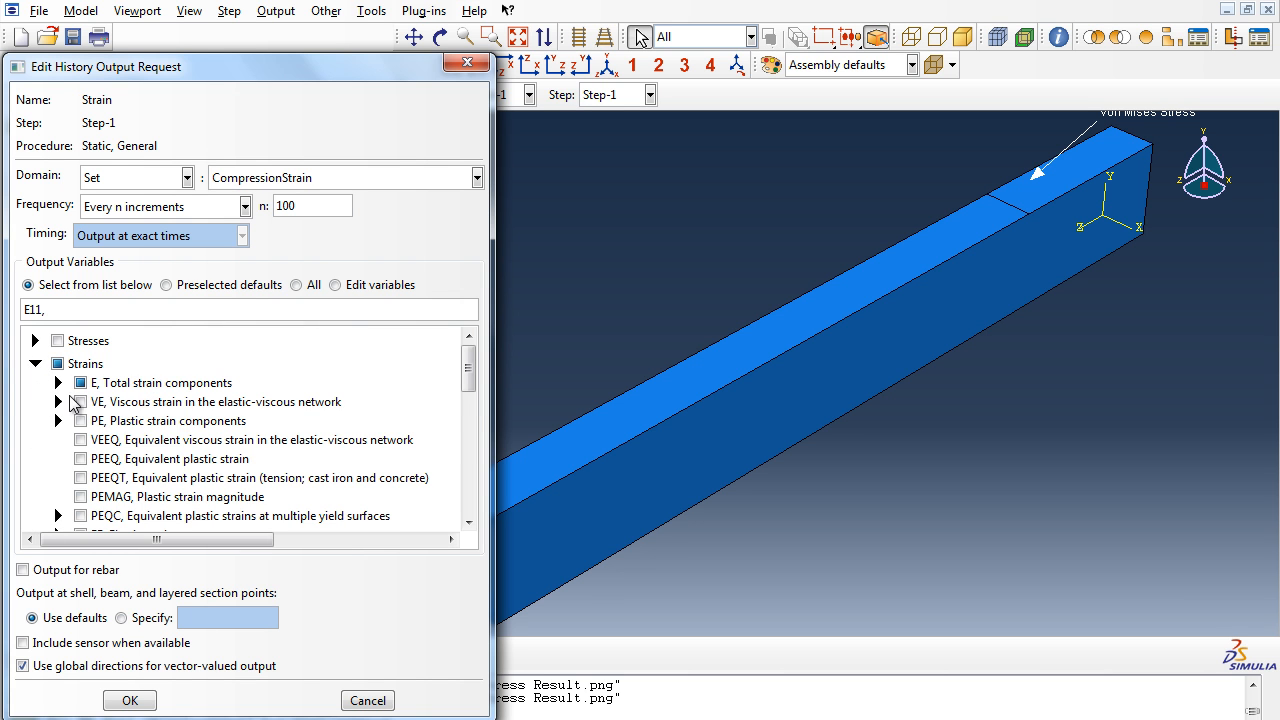
left_click(58, 383)
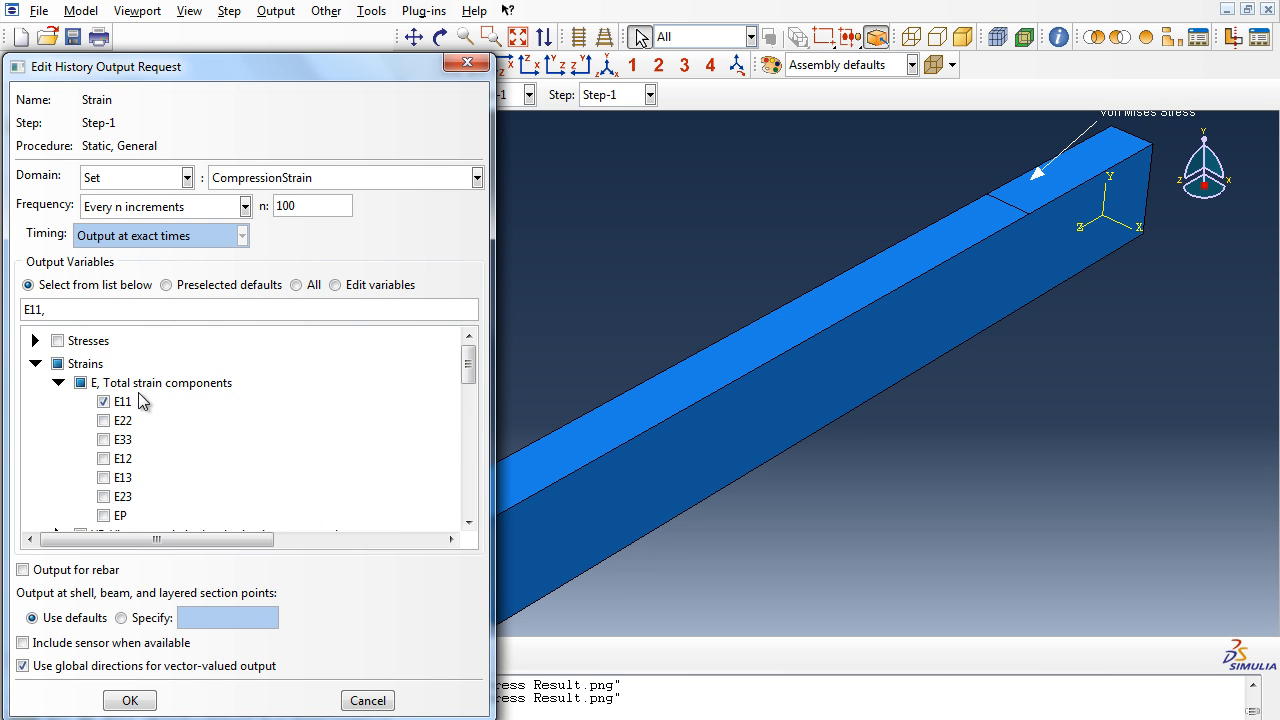
left_click(130, 700)
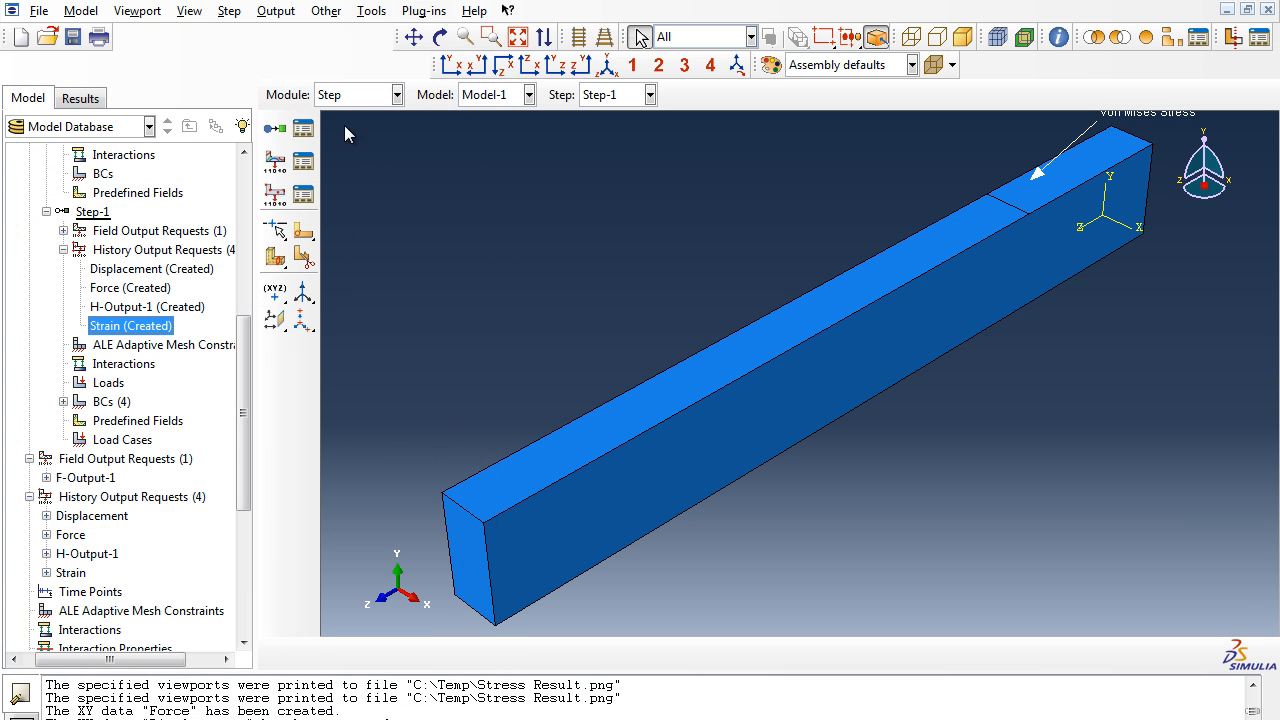
- Switch to the Job module and open the results of Job-1
left_click(372, 11)
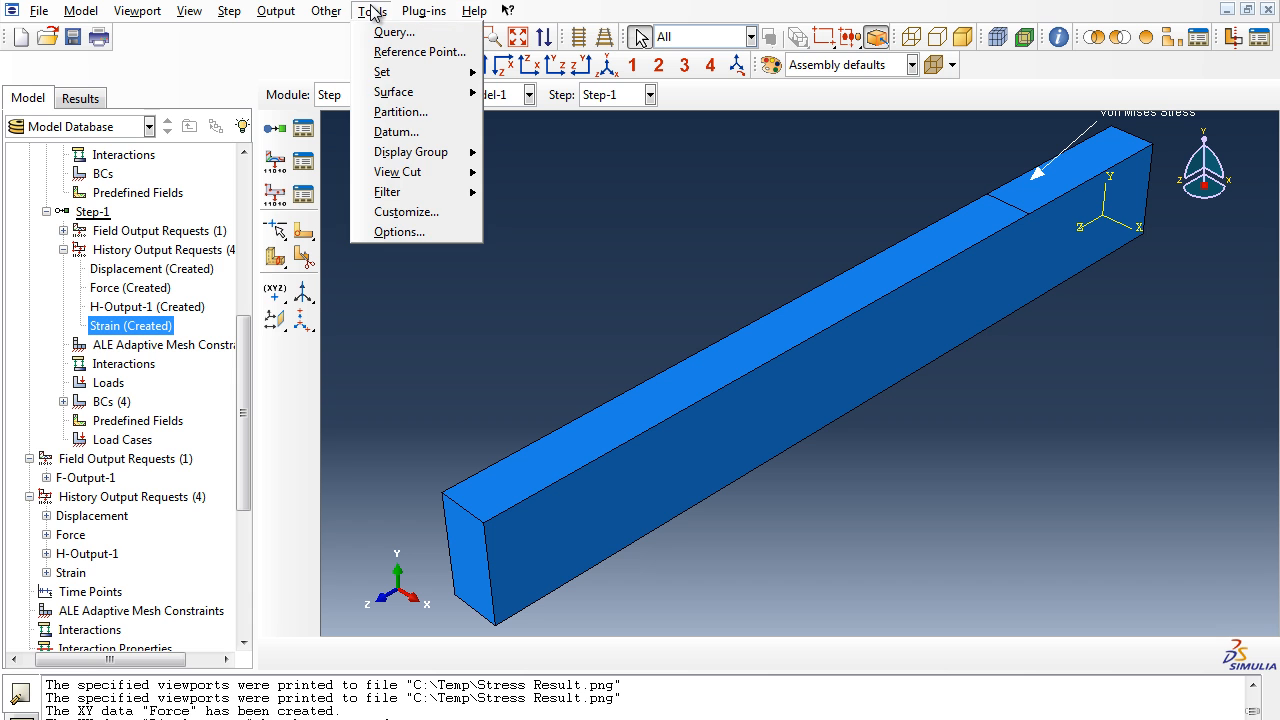
left_click(372, 11)
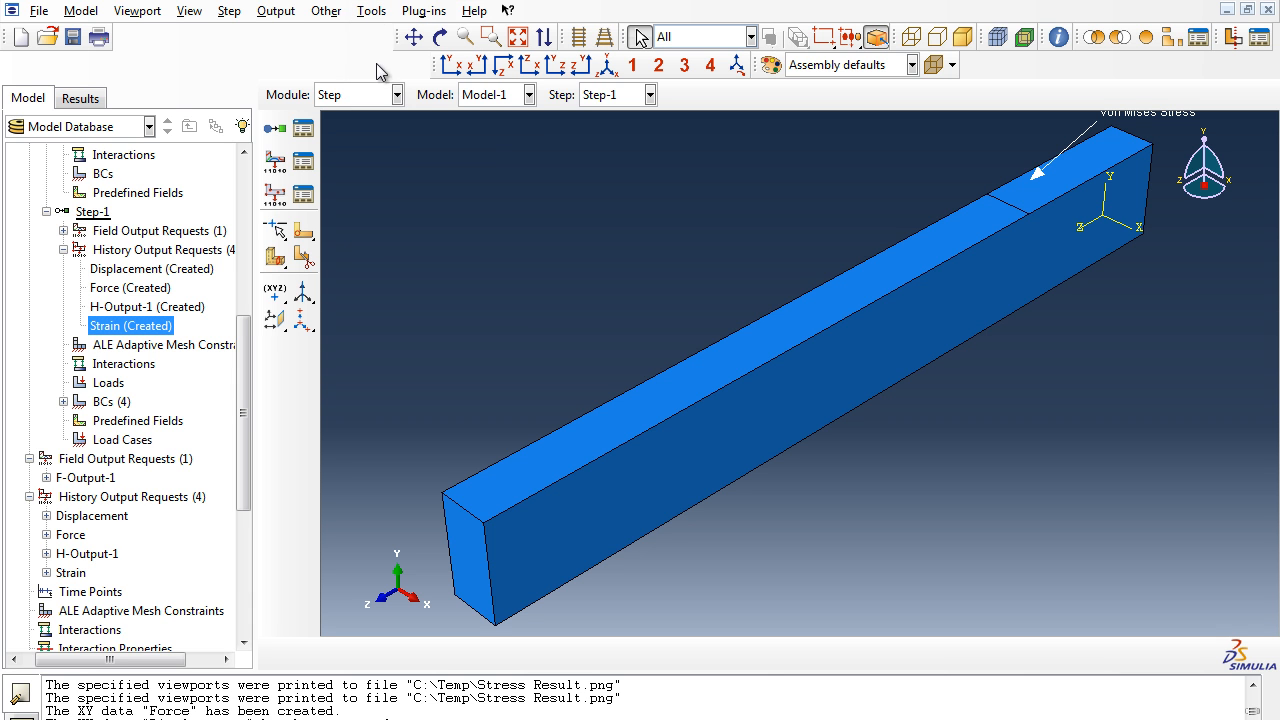
left_click(368, 95)
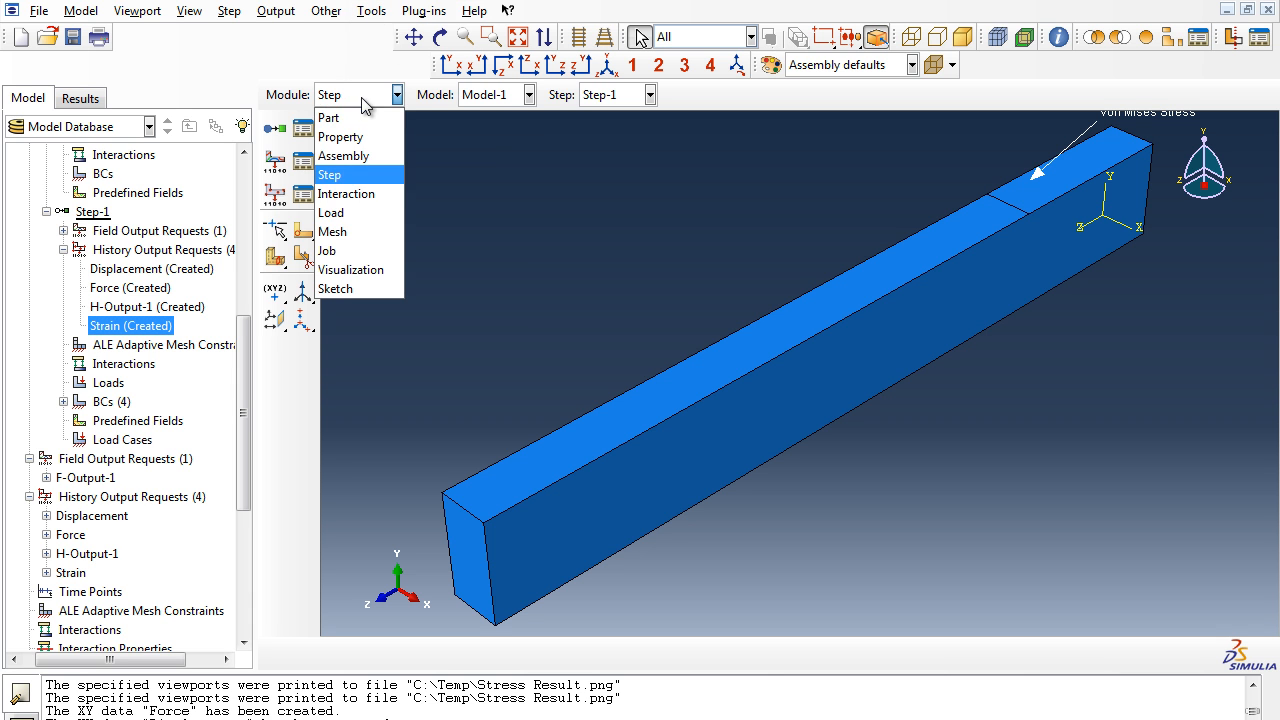
left_click(365, 251)
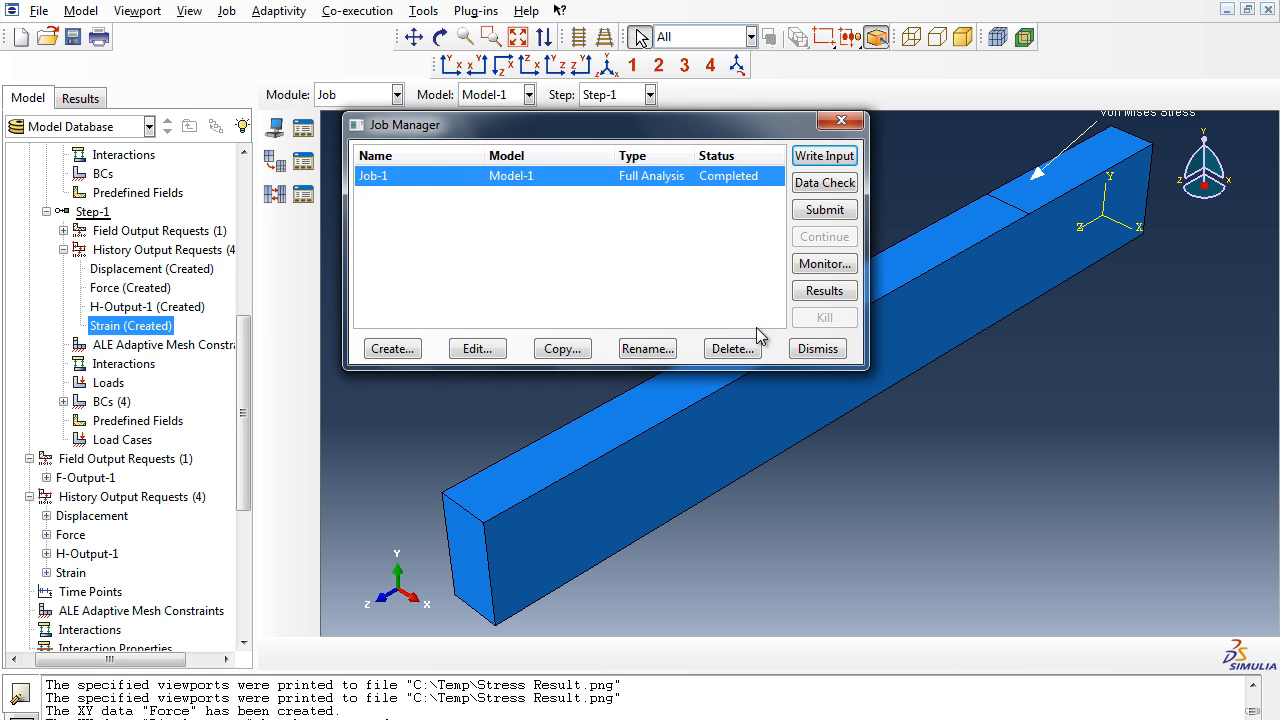
left_click(836, 289)
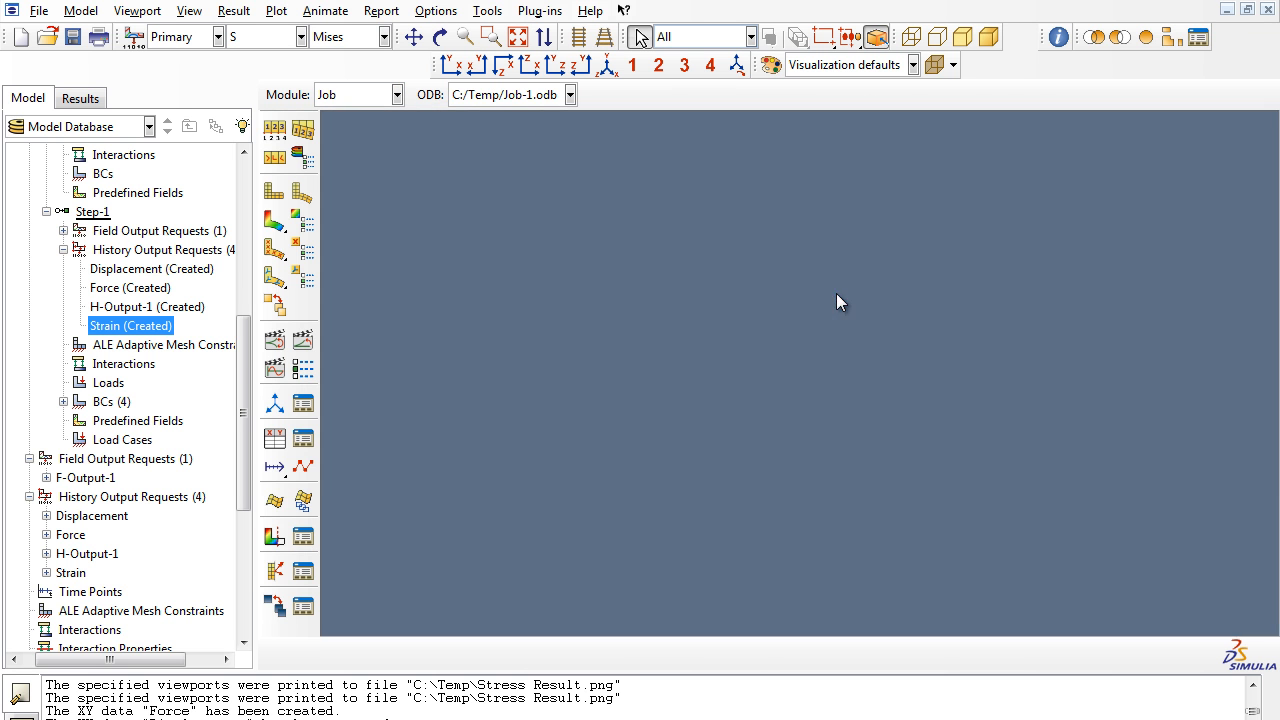
- Save the LE11 logarithmic strain history output of BEAM-1 Element 2042 as XY data named ComprStrain
left_click(488, 11)
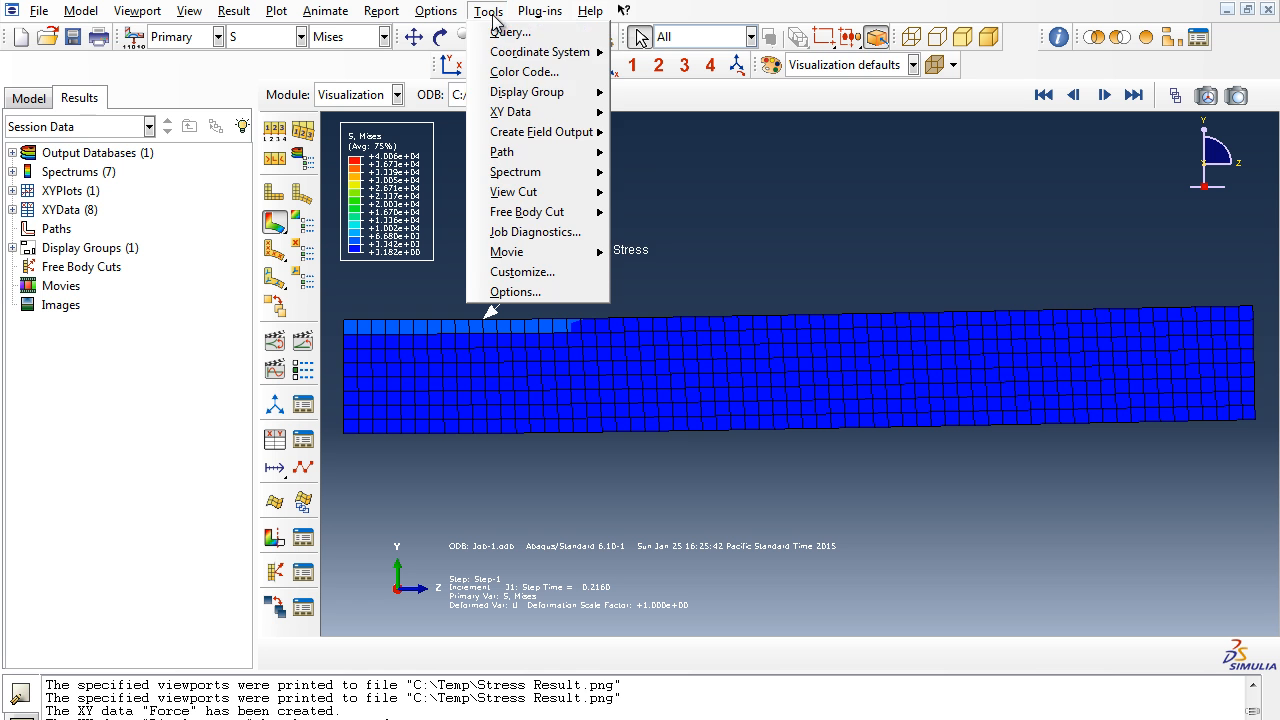
mouse_move(525, 112)
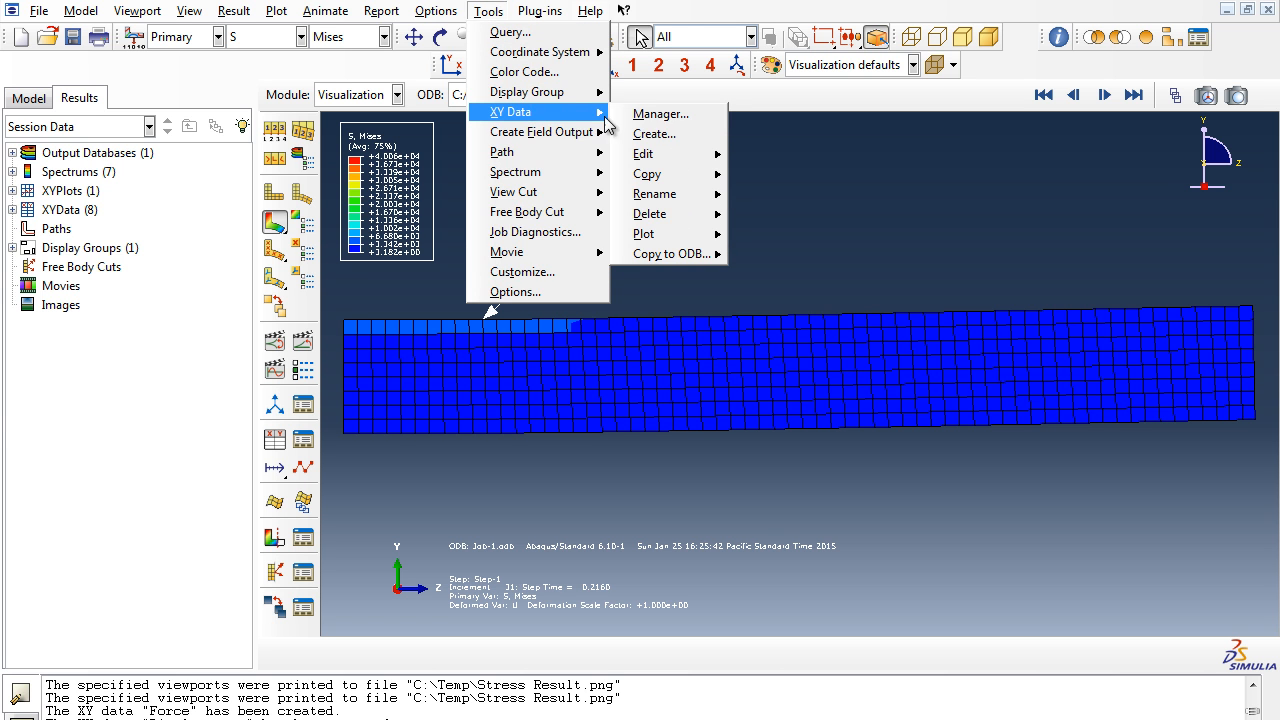
left_click(660, 141)
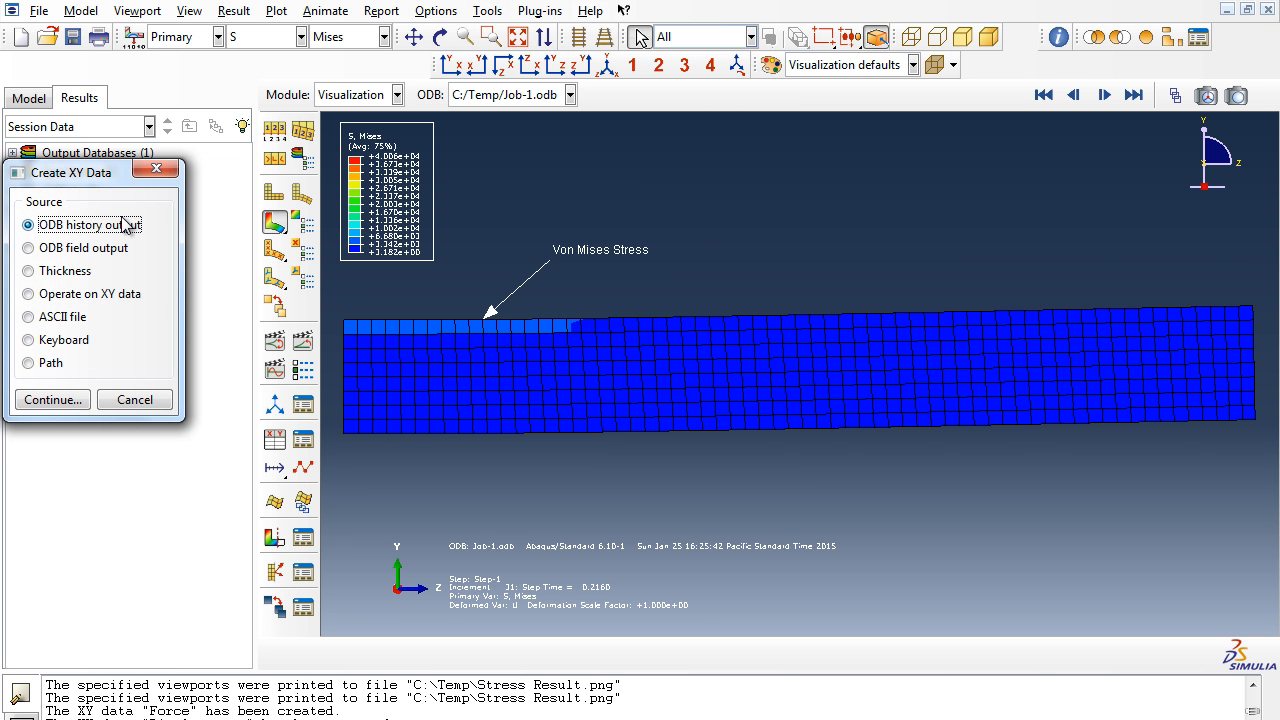
left_click(78, 402)
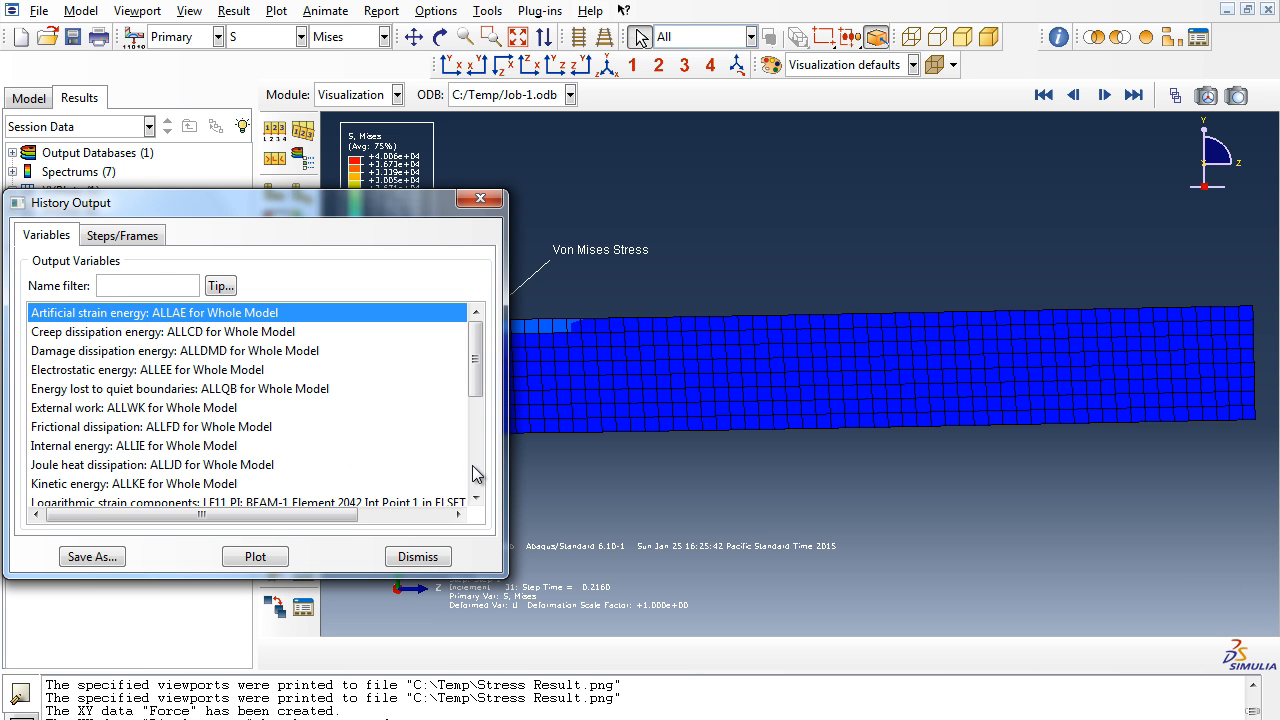
left_click(326, 502)
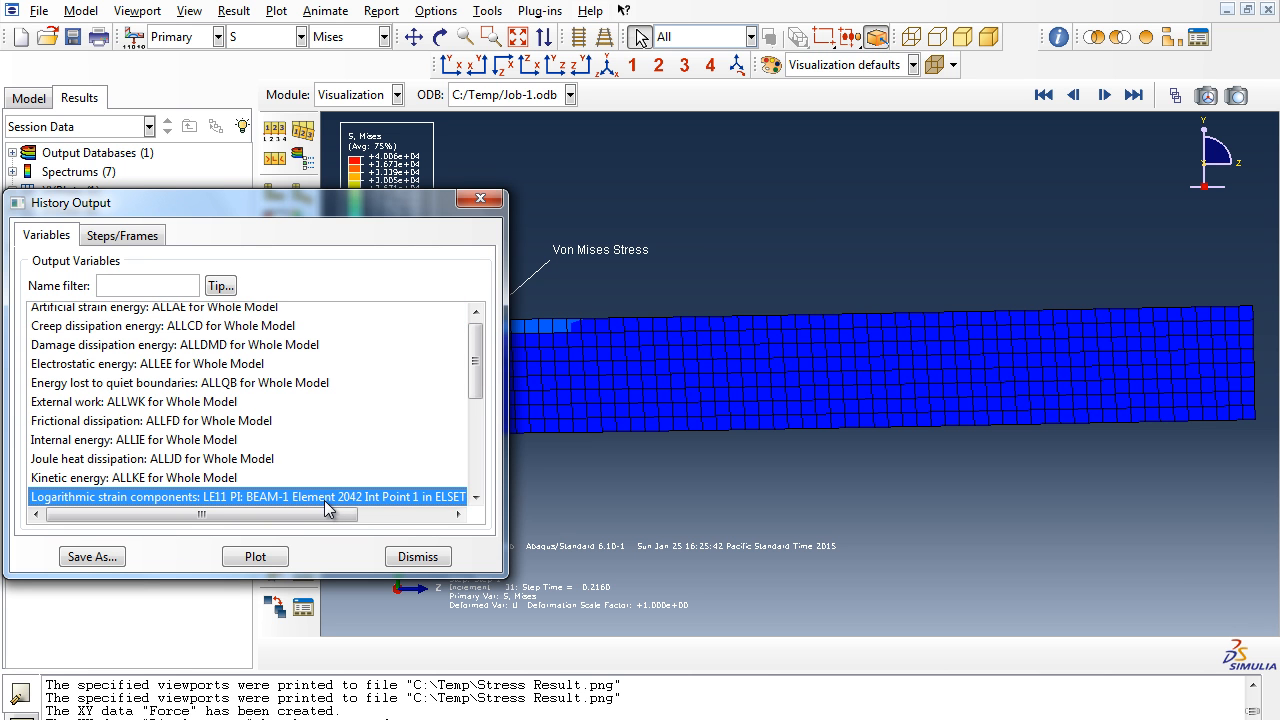
left_click(476, 497)
left_click(476, 497)
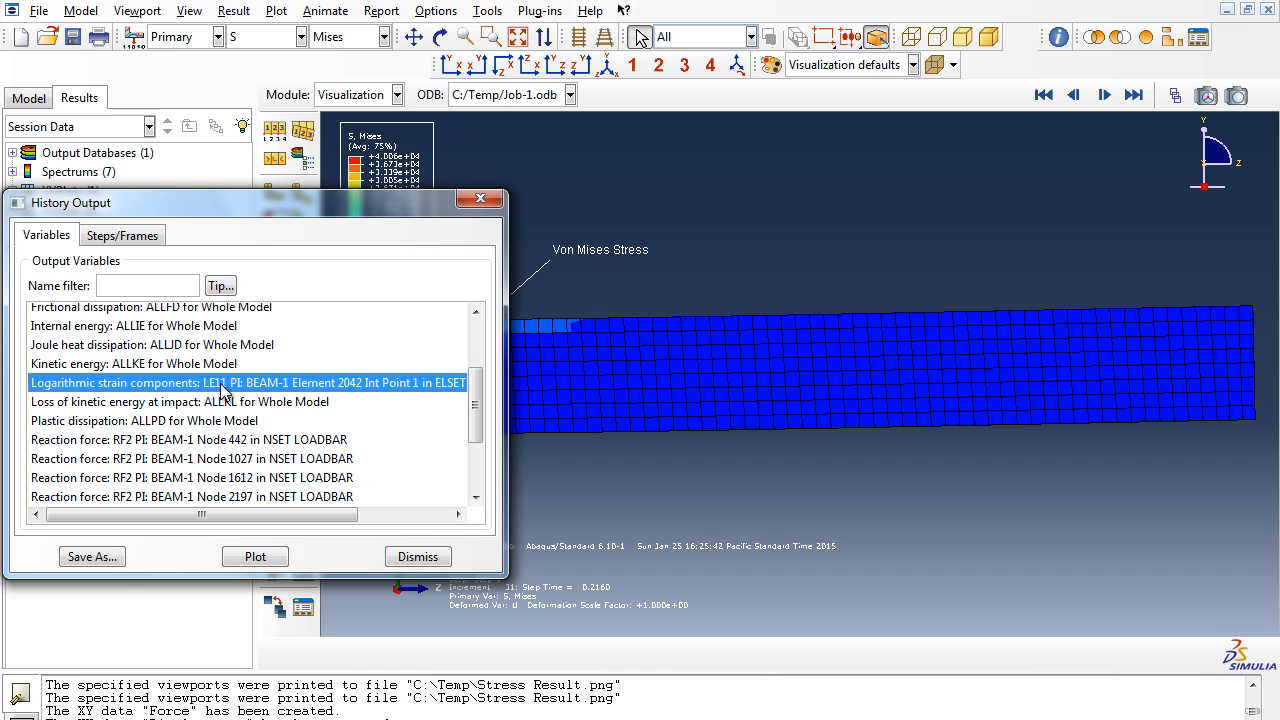
left_click(116, 558)
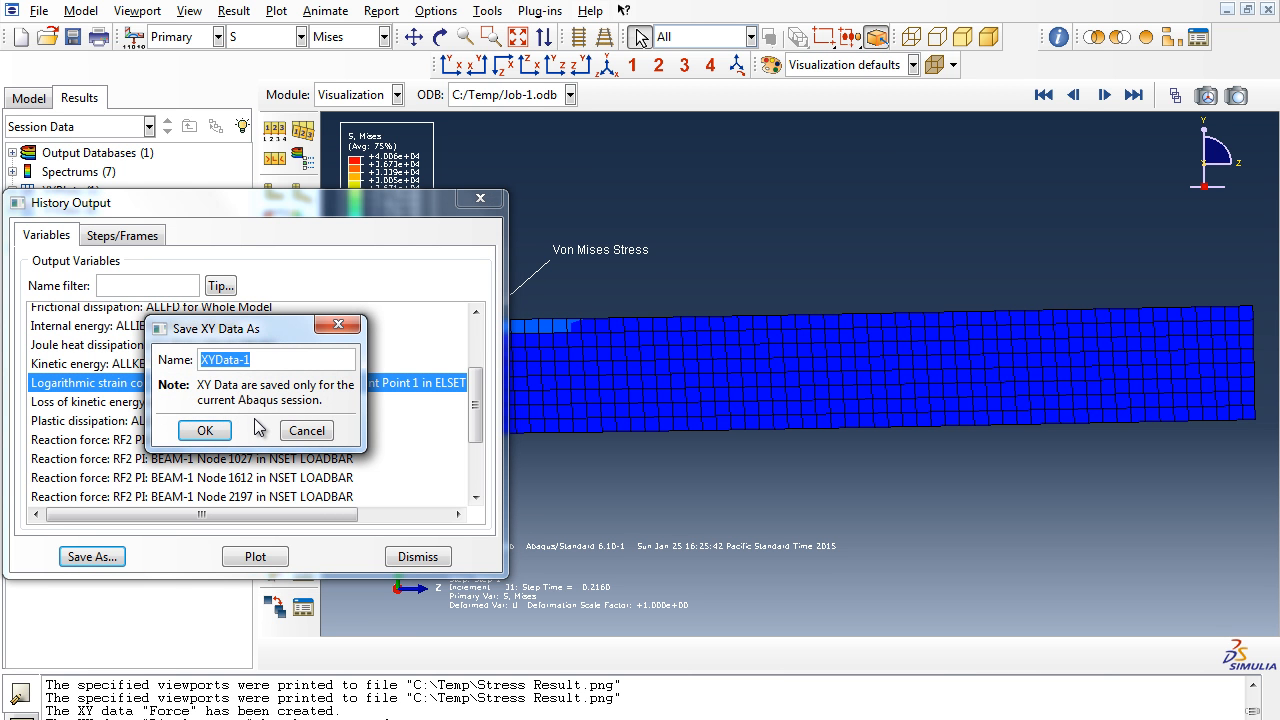
type("ComprStrain")
left_click(205, 430)
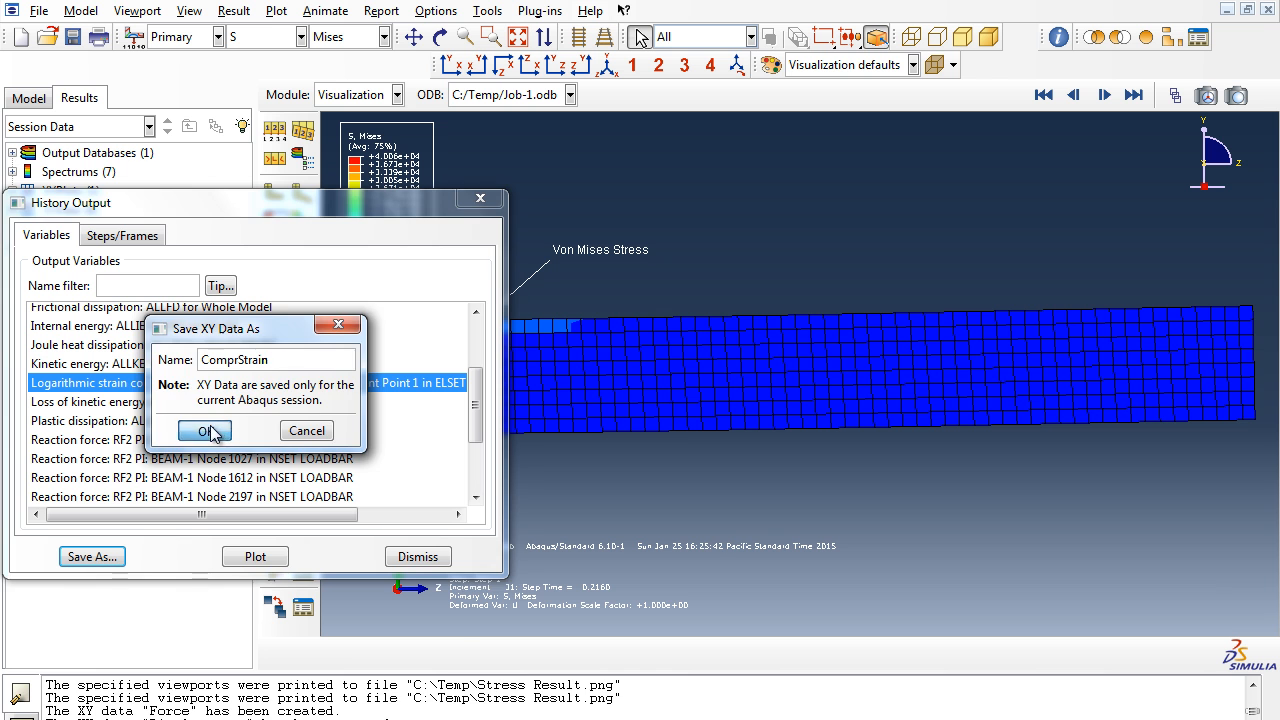
left_click(405, 559)
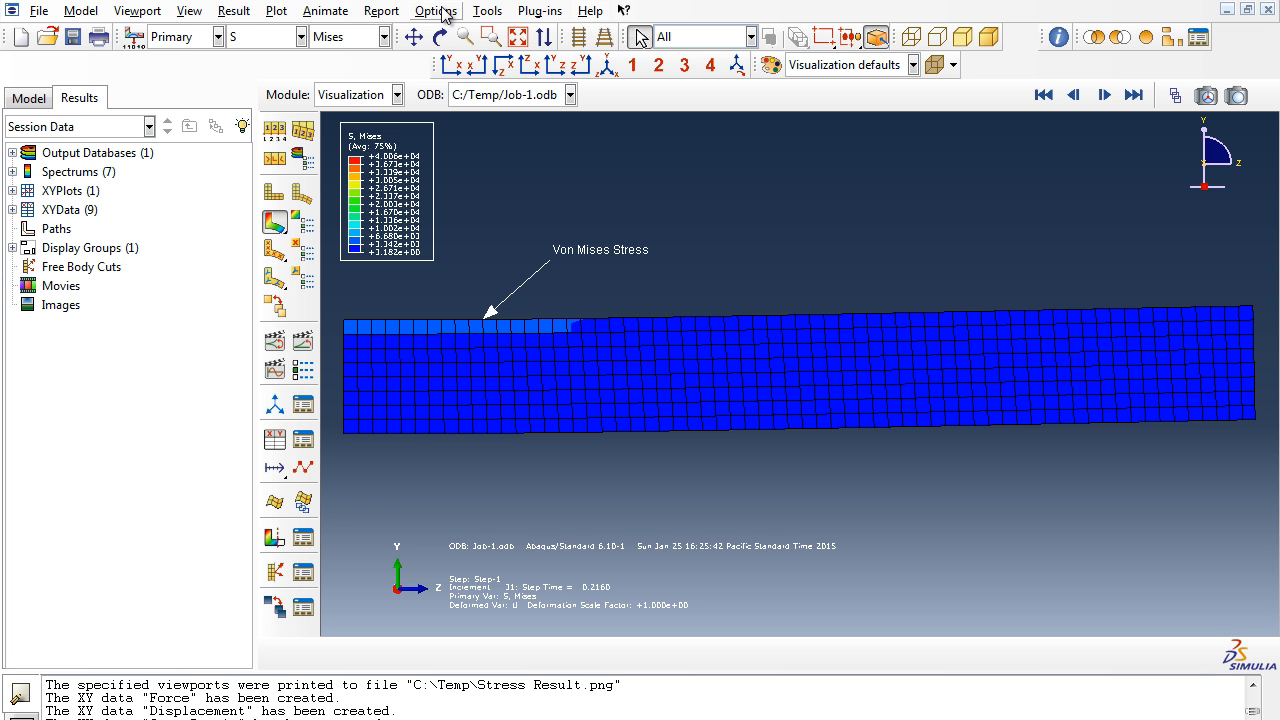
- Build and plot the XY expression combine( -1*"Displacement", 4*"Force" ) from existing XY data
left_click(489, 14)
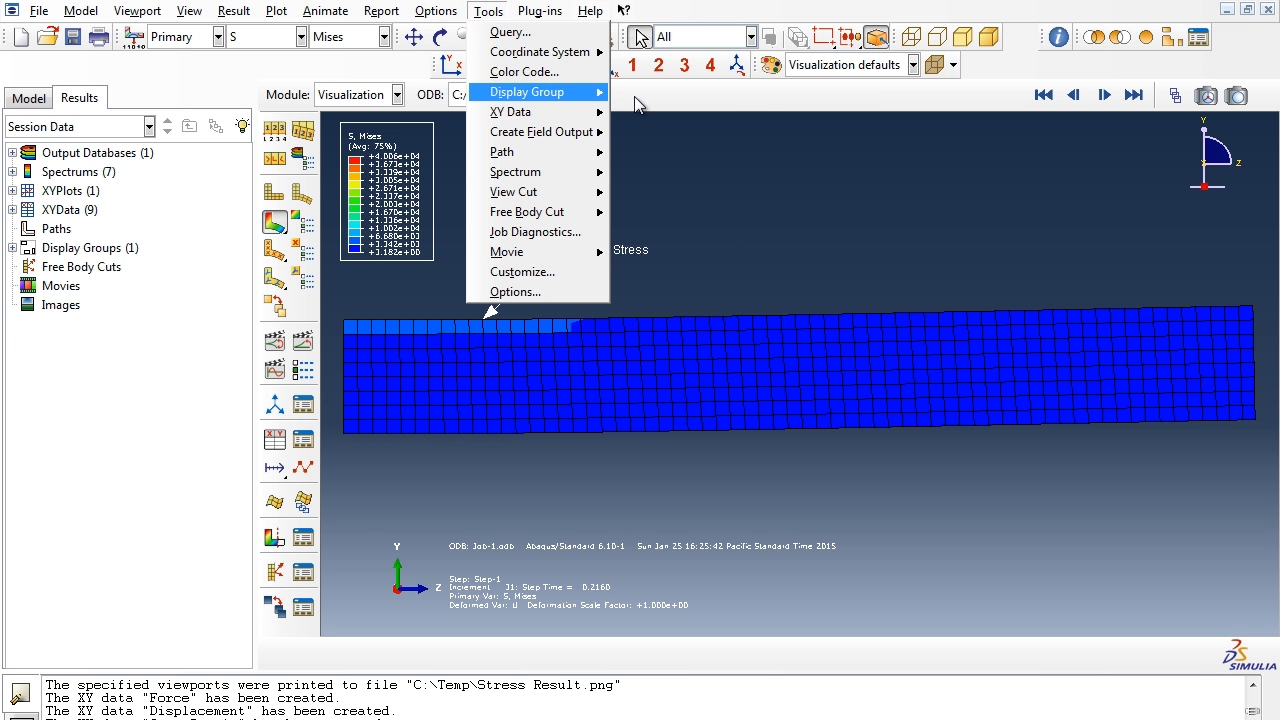
mouse_move(588, 112)
left_click(636, 132)
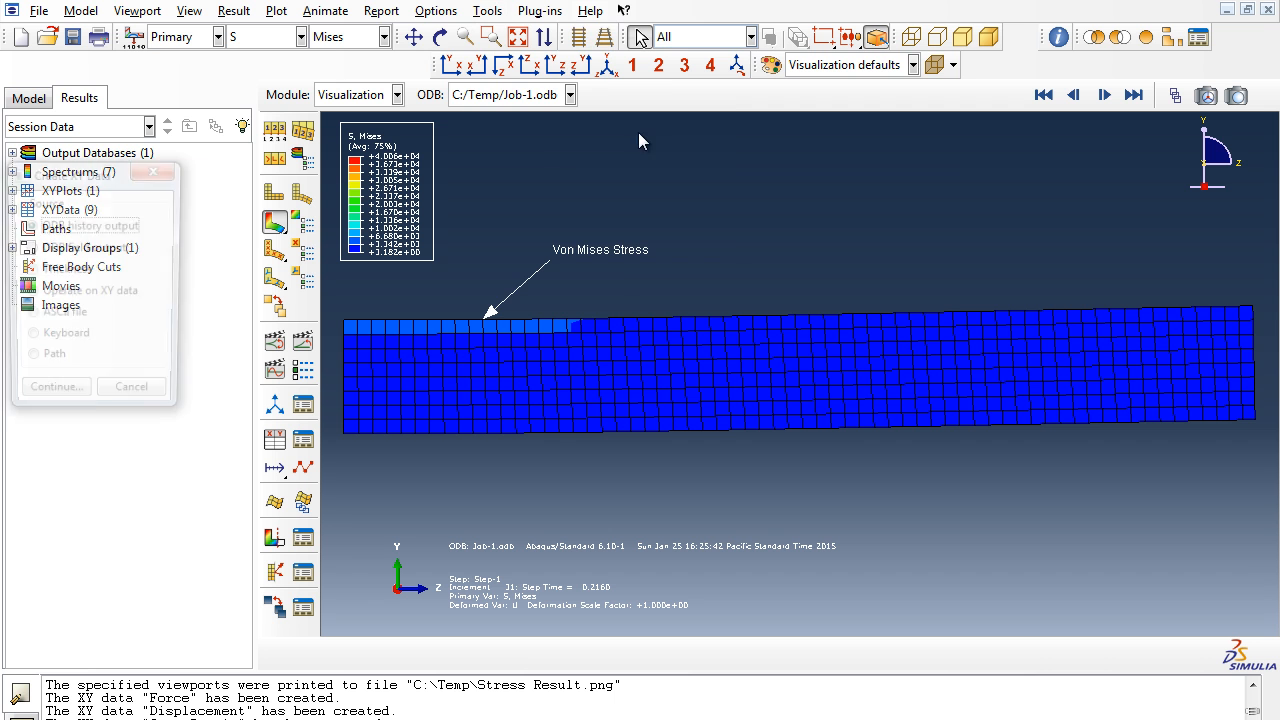
left_click(94, 300)
left_click(56, 400)
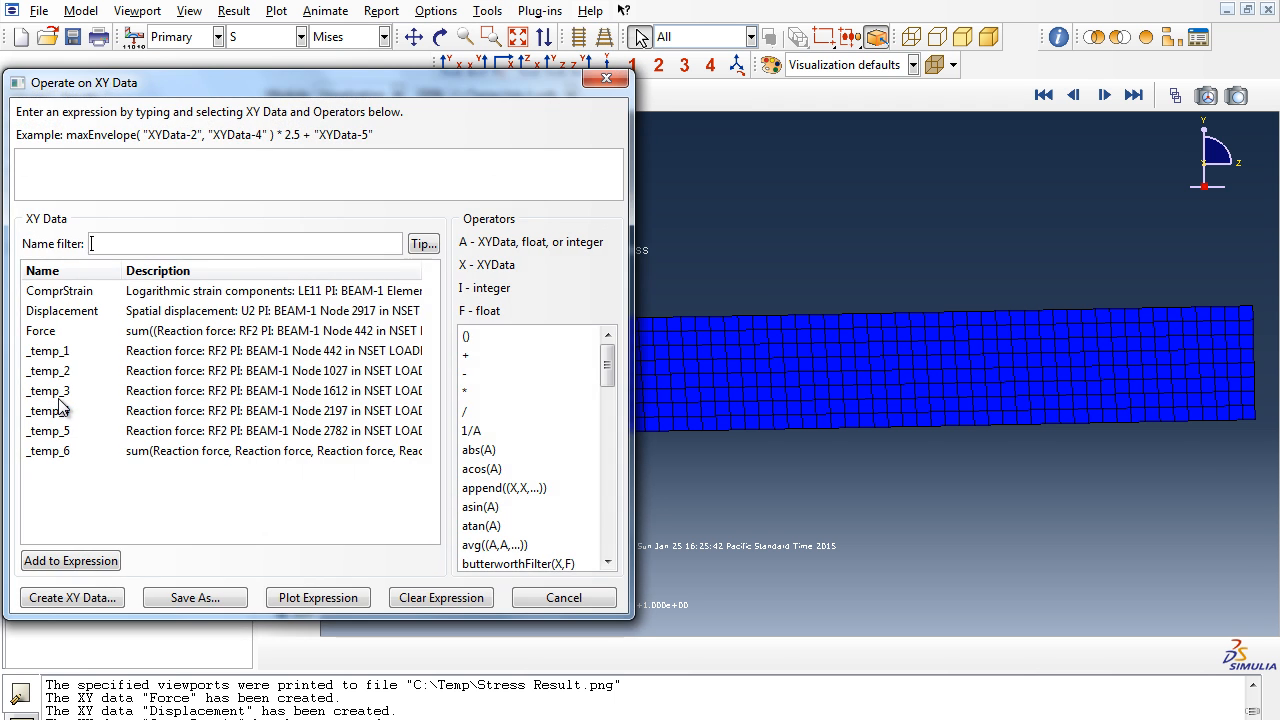
left_click(609, 433)
double_click(502, 382)
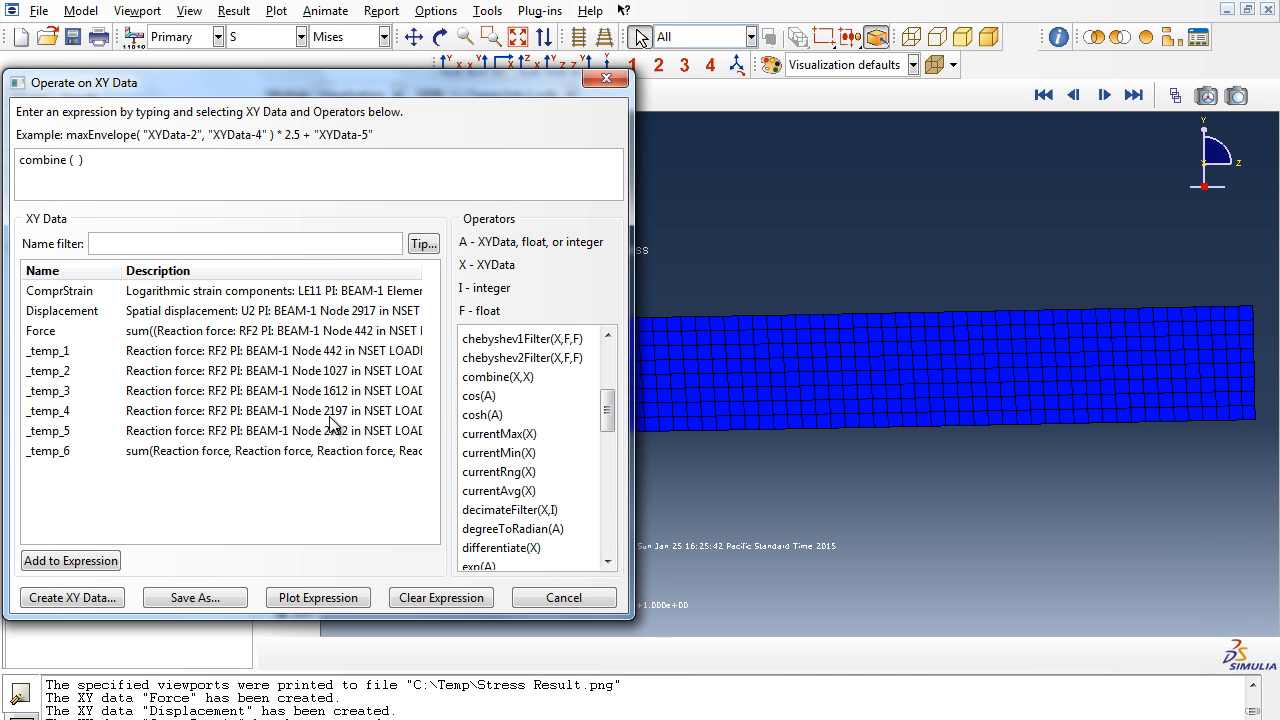
left_click(145, 312)
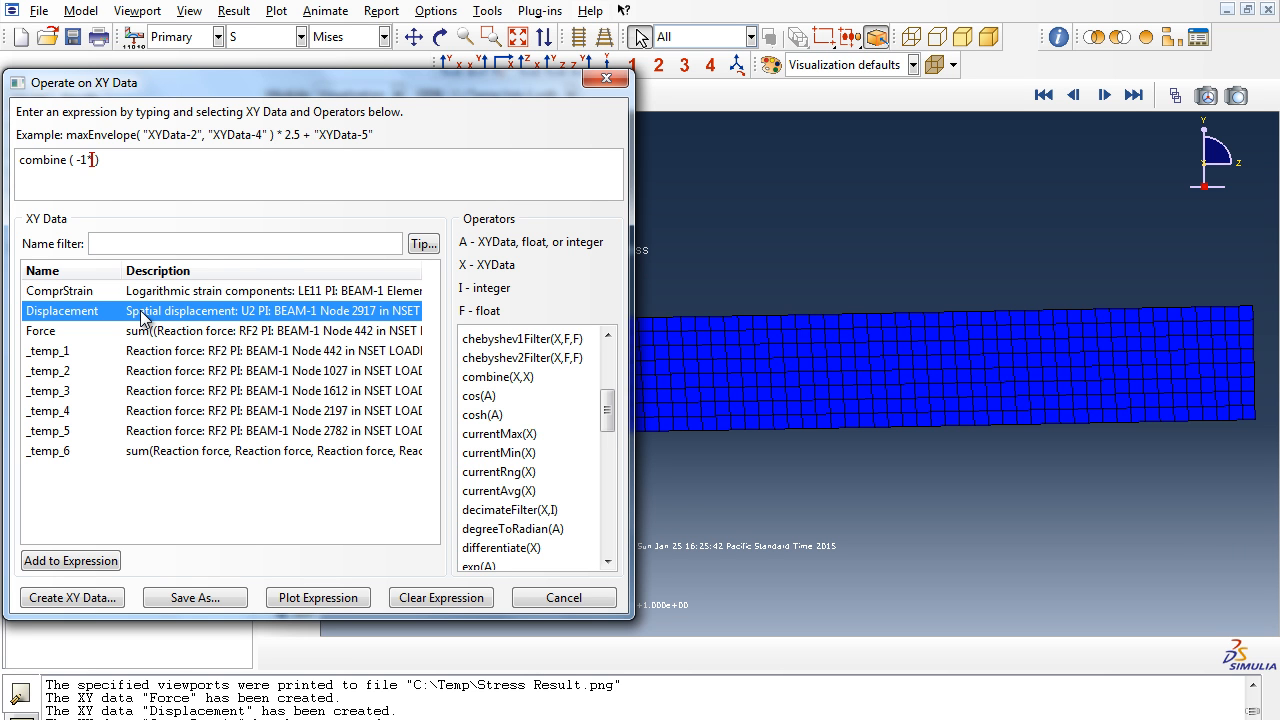
double_click(141, 317)
type(", 4")
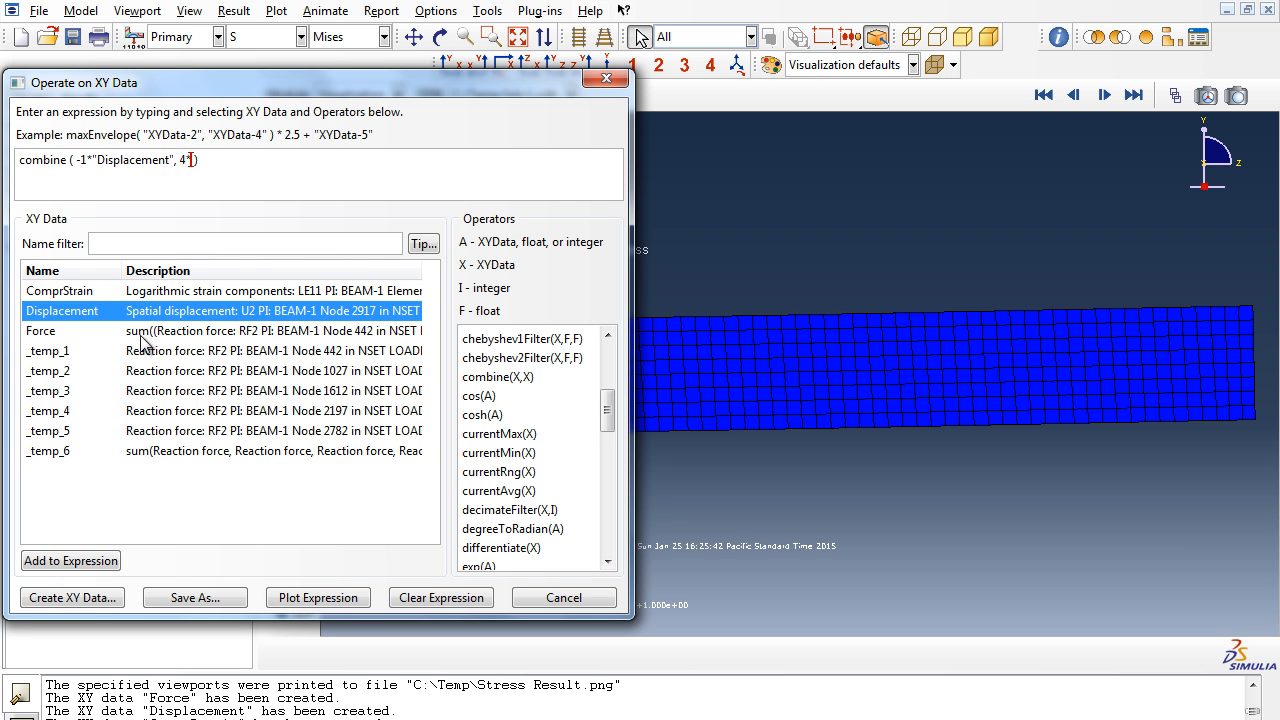
left_click(135, 332)
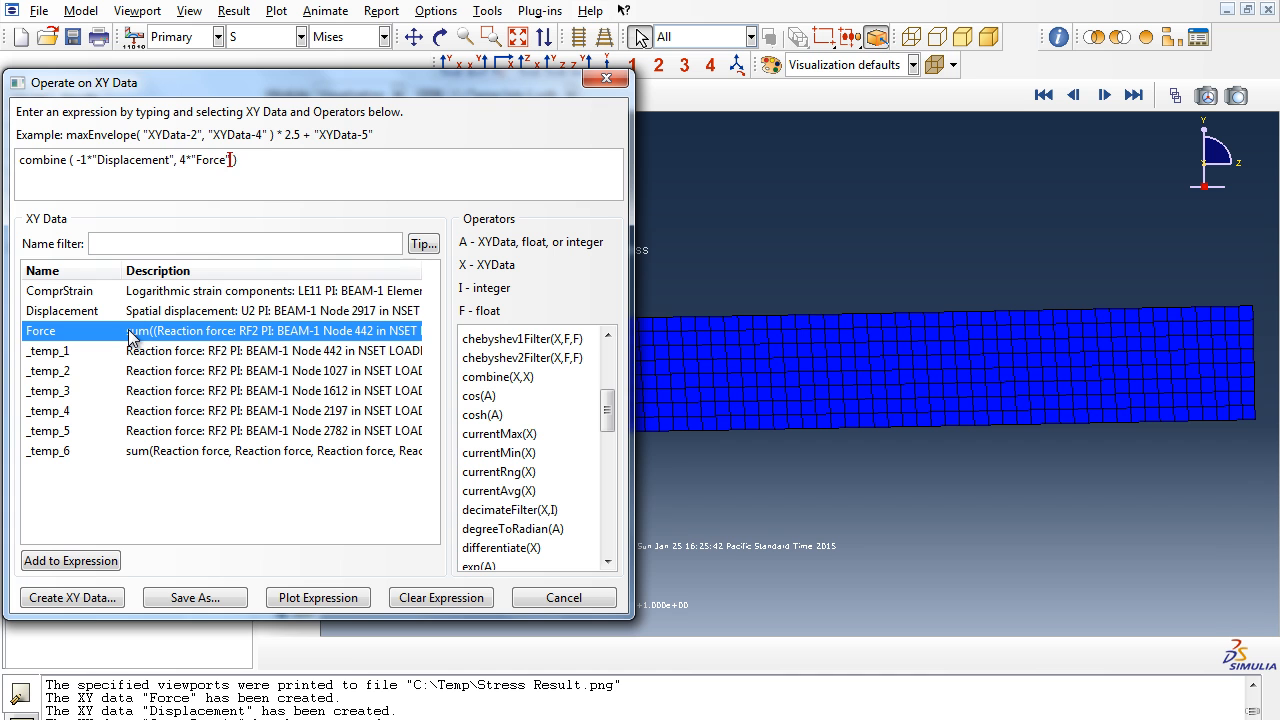
left_click(345, 603)
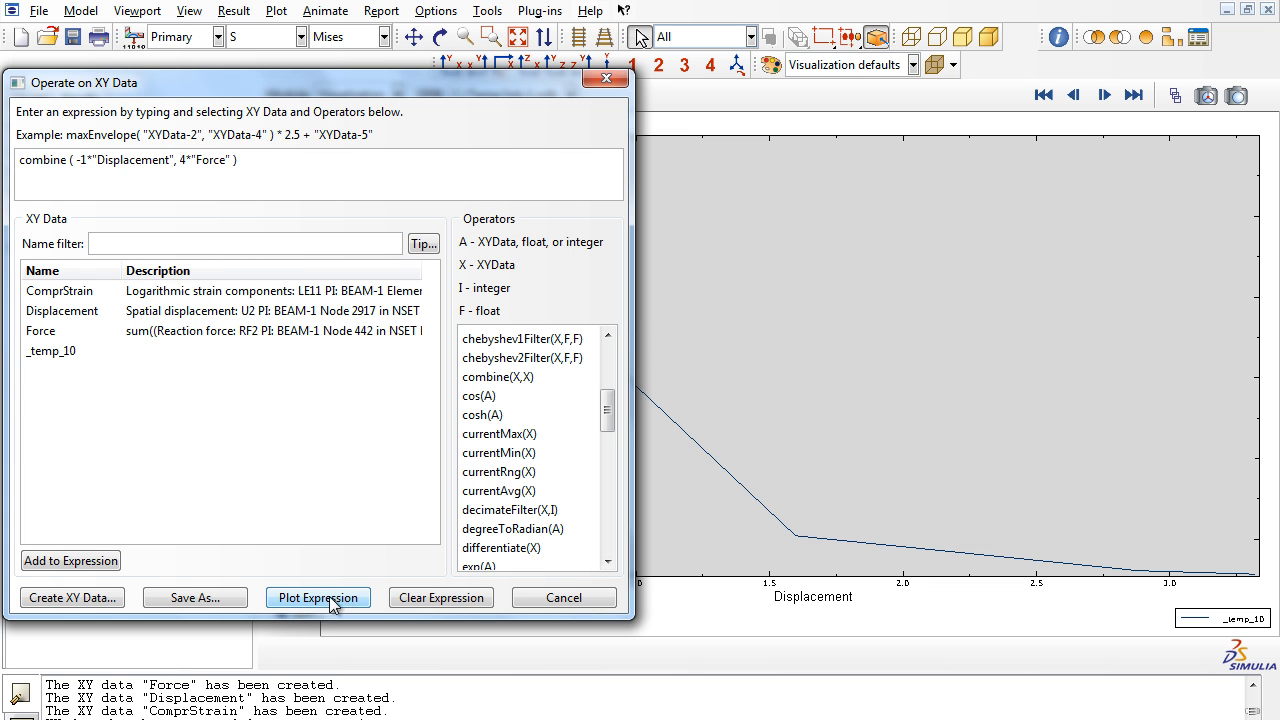
- Save the plotted combined curve as XY data named ForcevsDisplacement
left_click(228, 605)
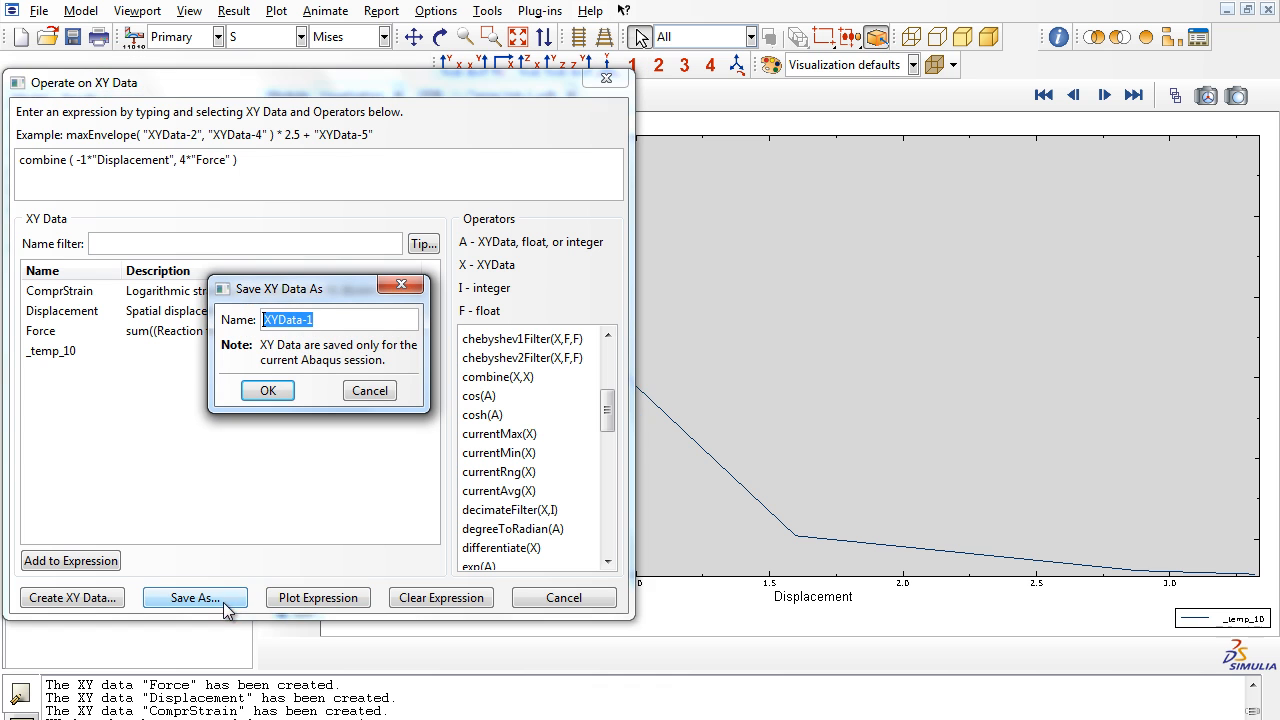
type("Foc")
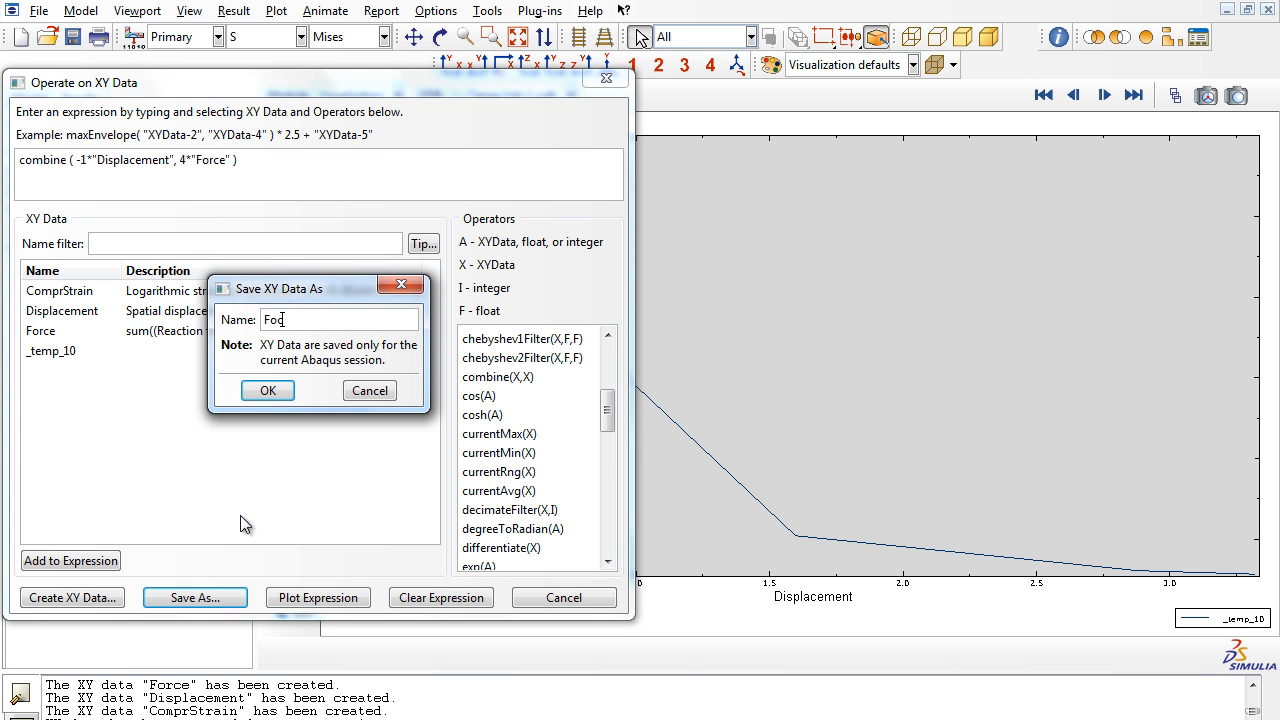
key("BackSpace")
type("rcevsDisplacement")
left_click(292, 397)
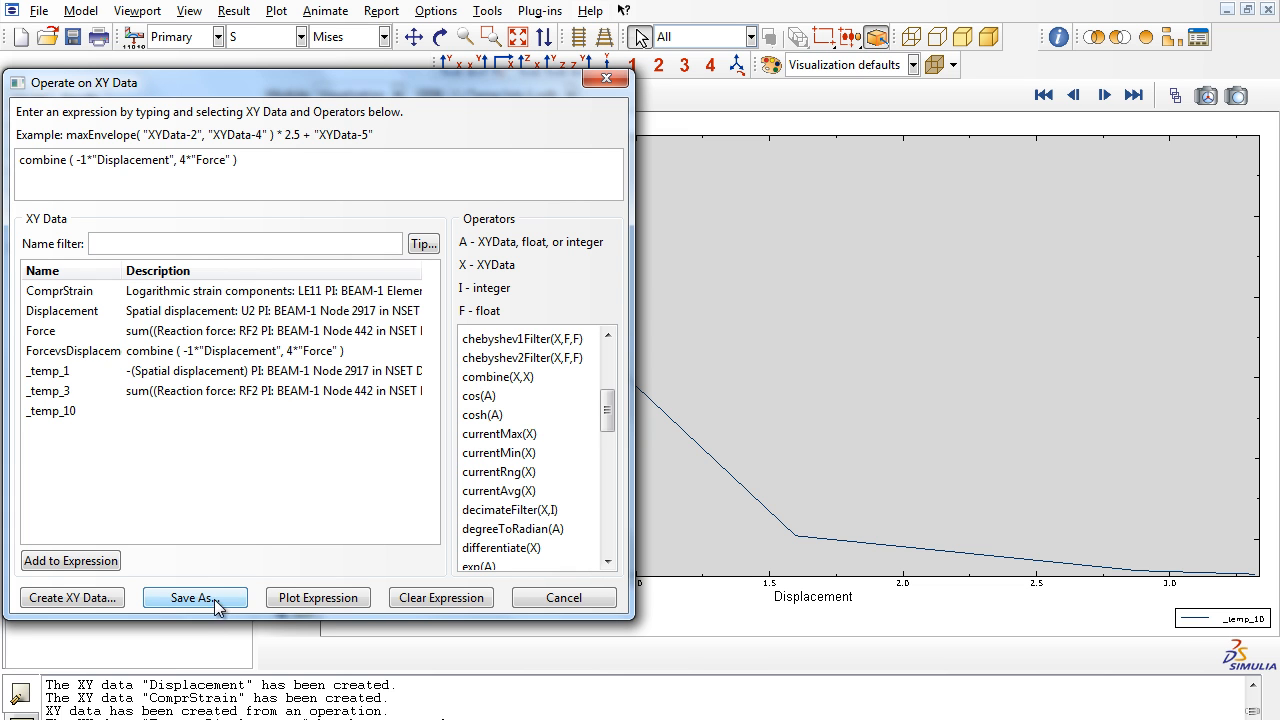
- Replace the expression with combine( -1*"Displacement","ComprStrain" ) and plot it
left_click(432, 600)
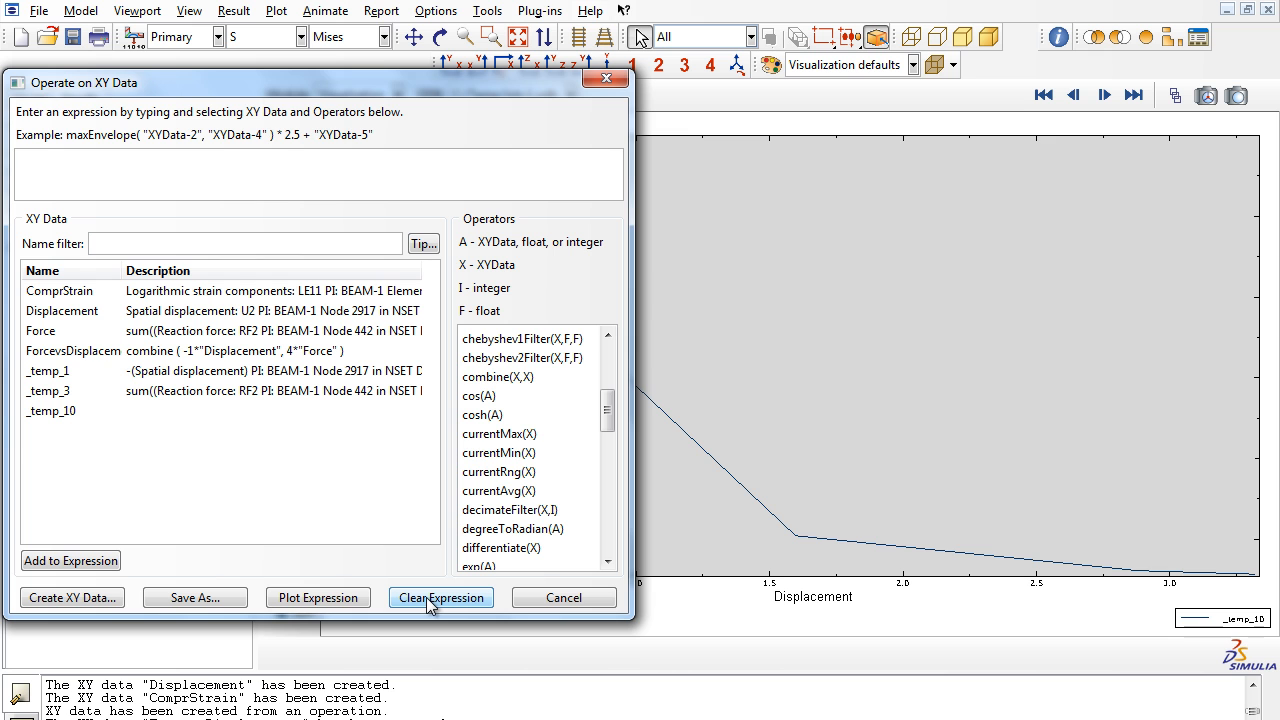
left_click(497, 377)
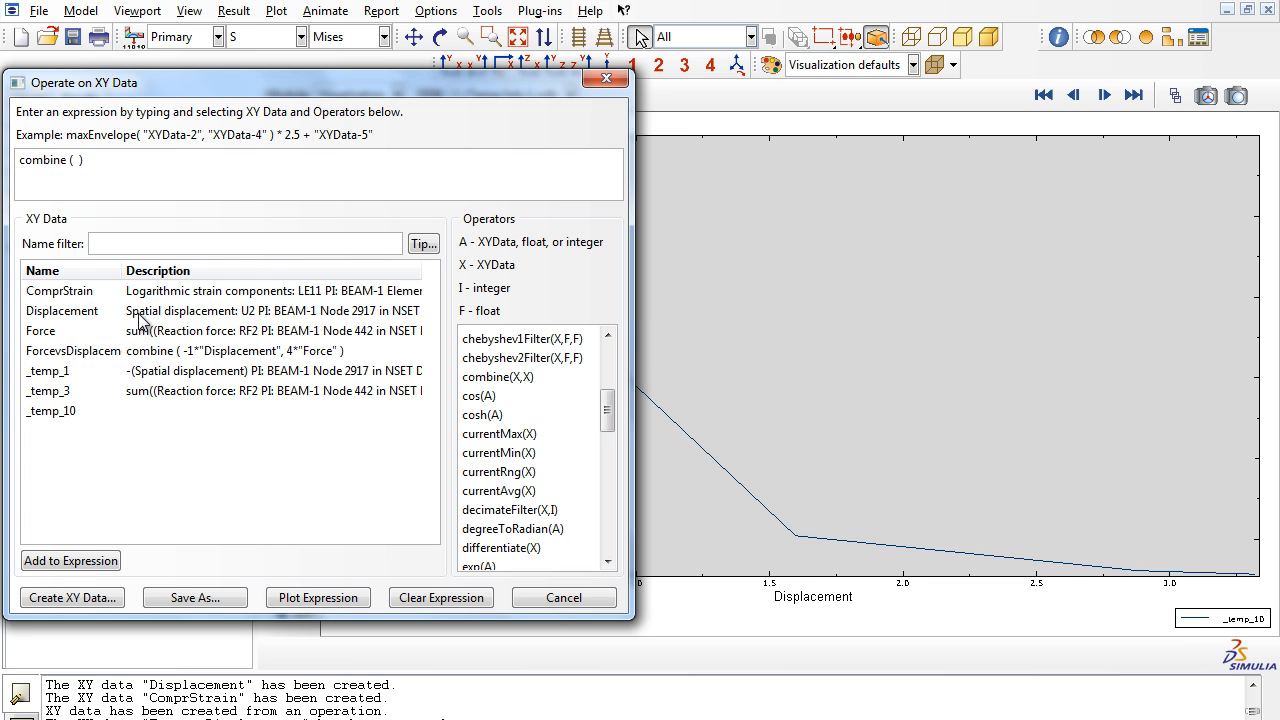
type("-1*")
double_click(155, 315)
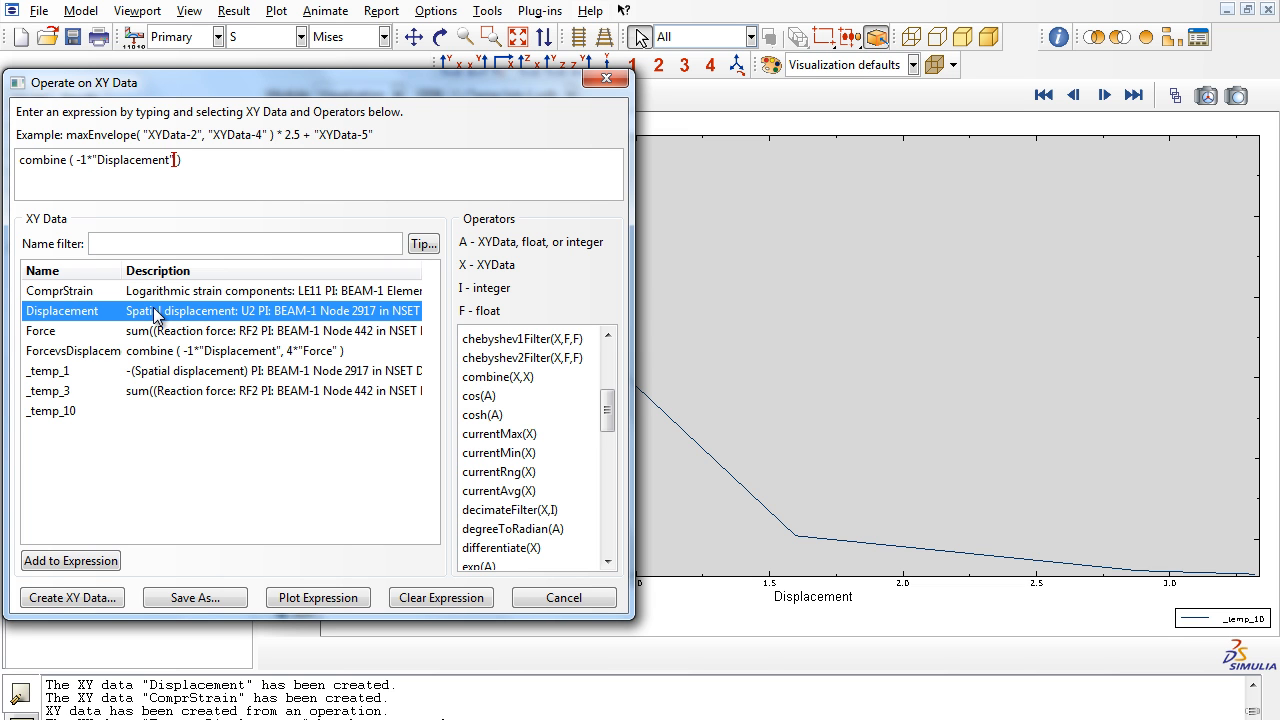
type(",")
key("BackSpace")
left_click(163, 291)
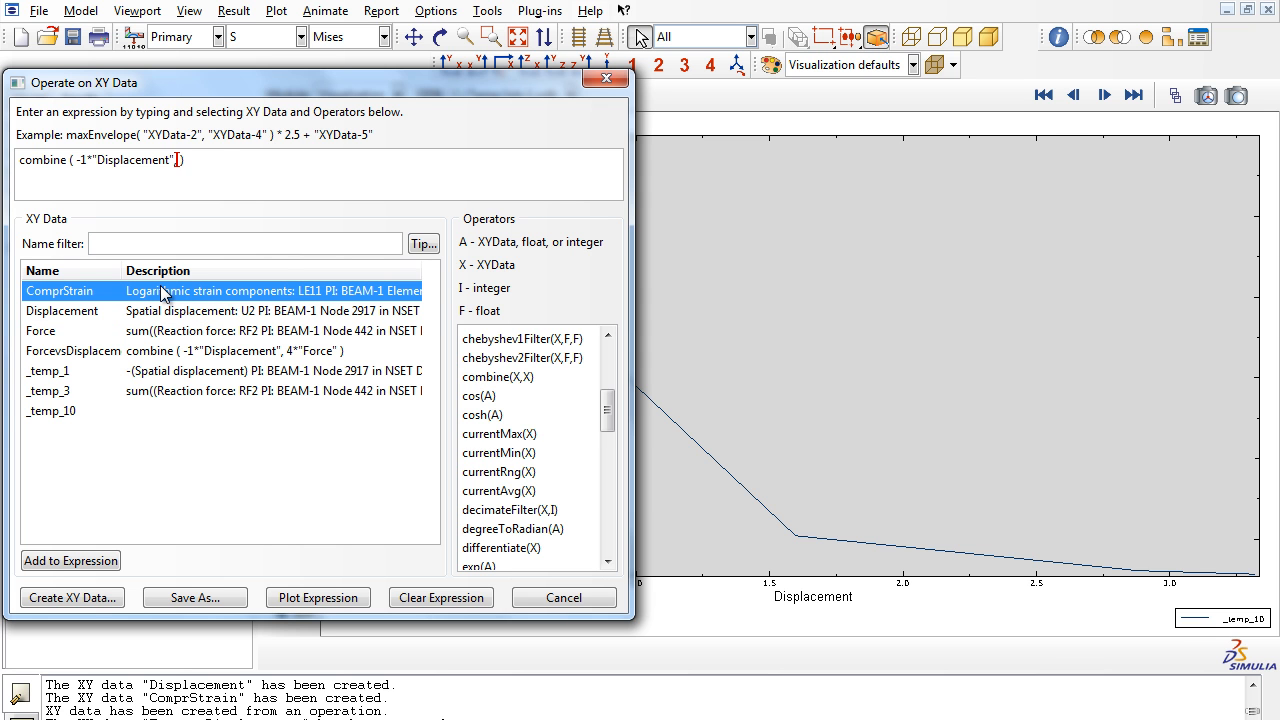
double_click(163, 291)
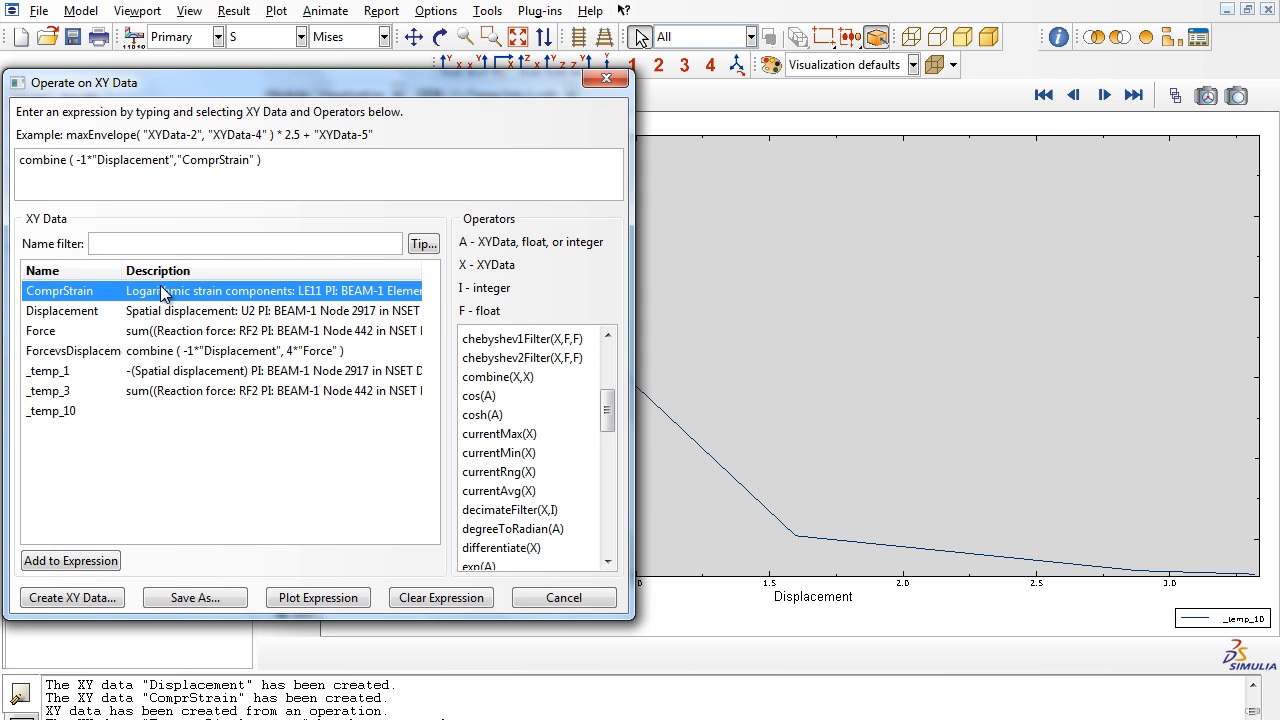
left_click(326, 600)
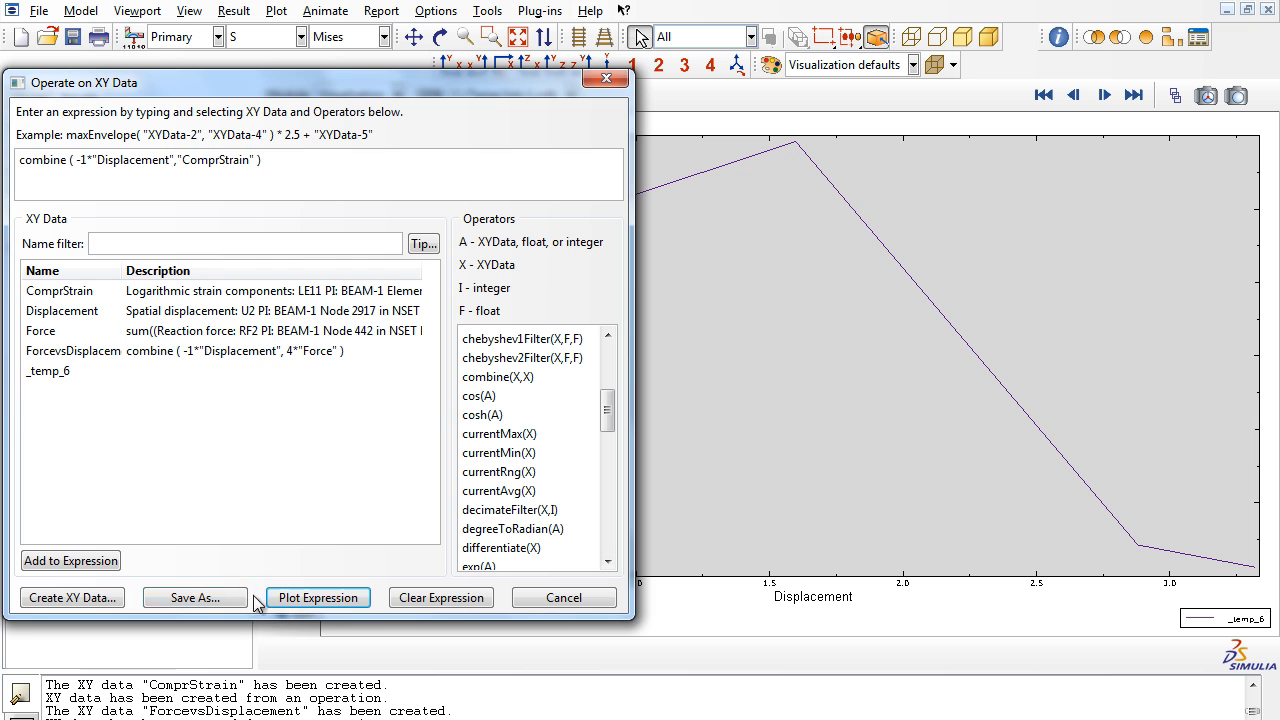
- Save the plotted strain curve as XY data named StrainvsDisplacement
left_click(196, 598)
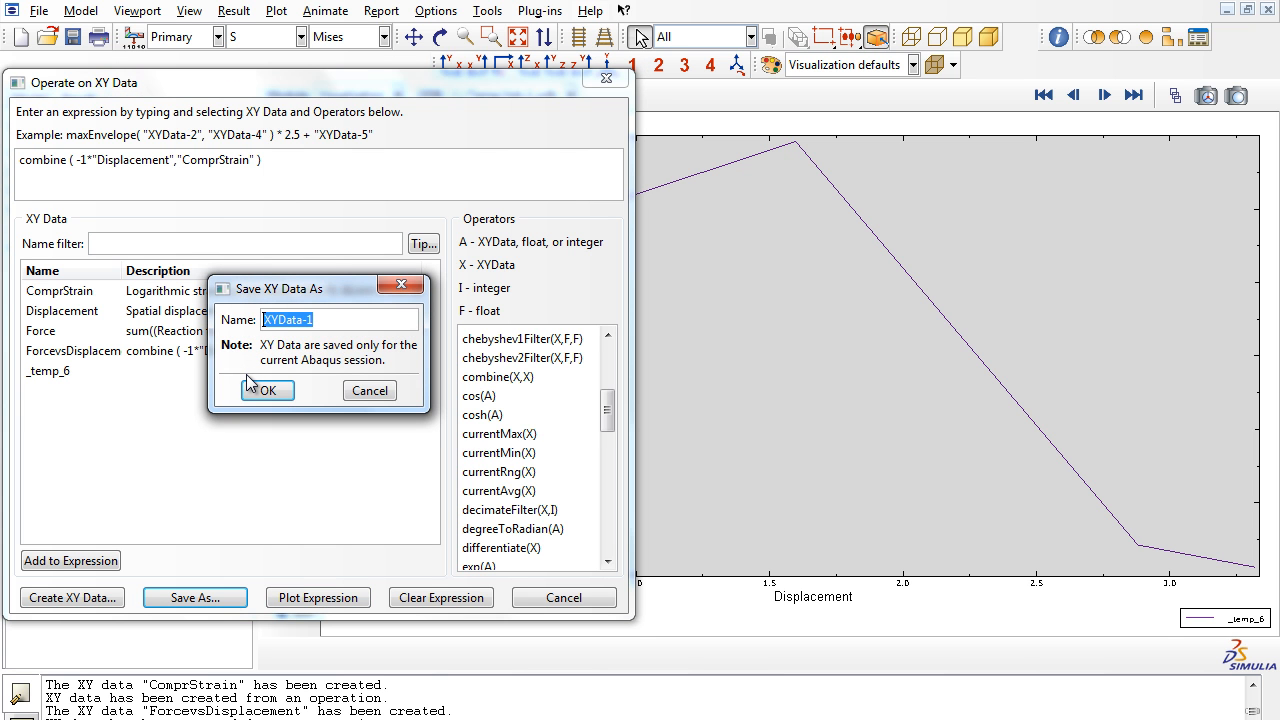
type("StrainvsDisplacement")
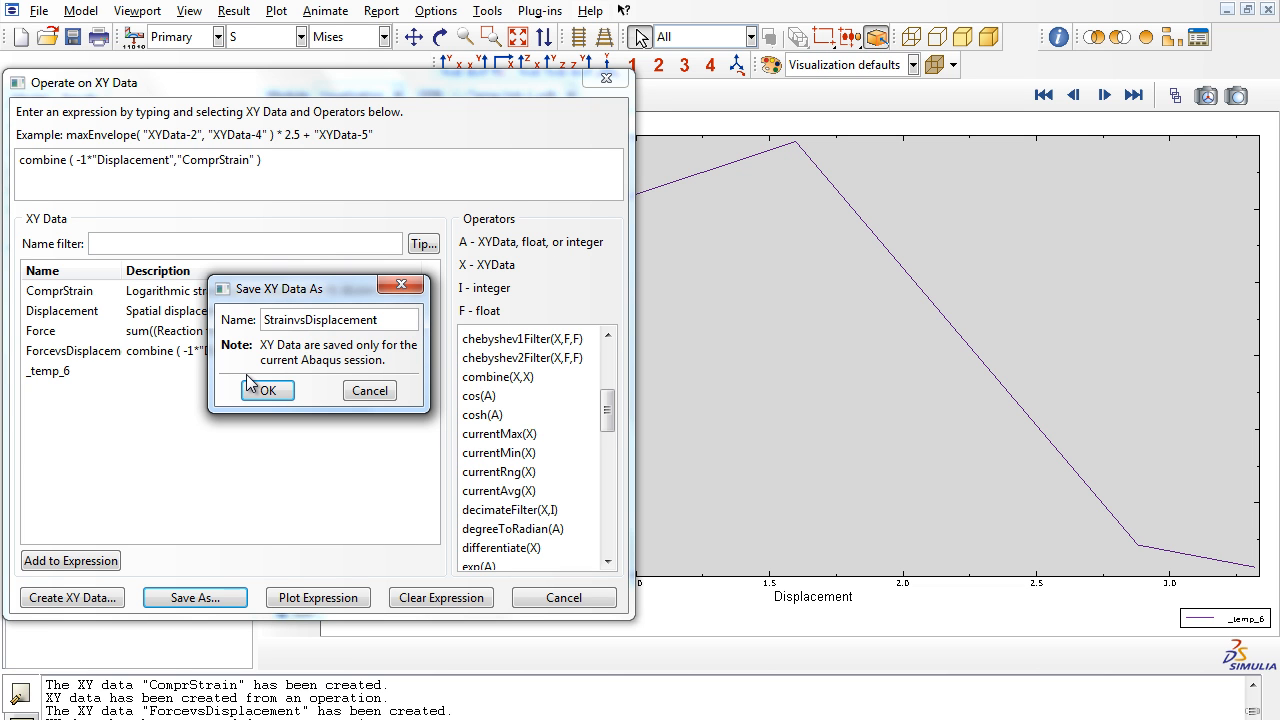
left_click(266, 392)
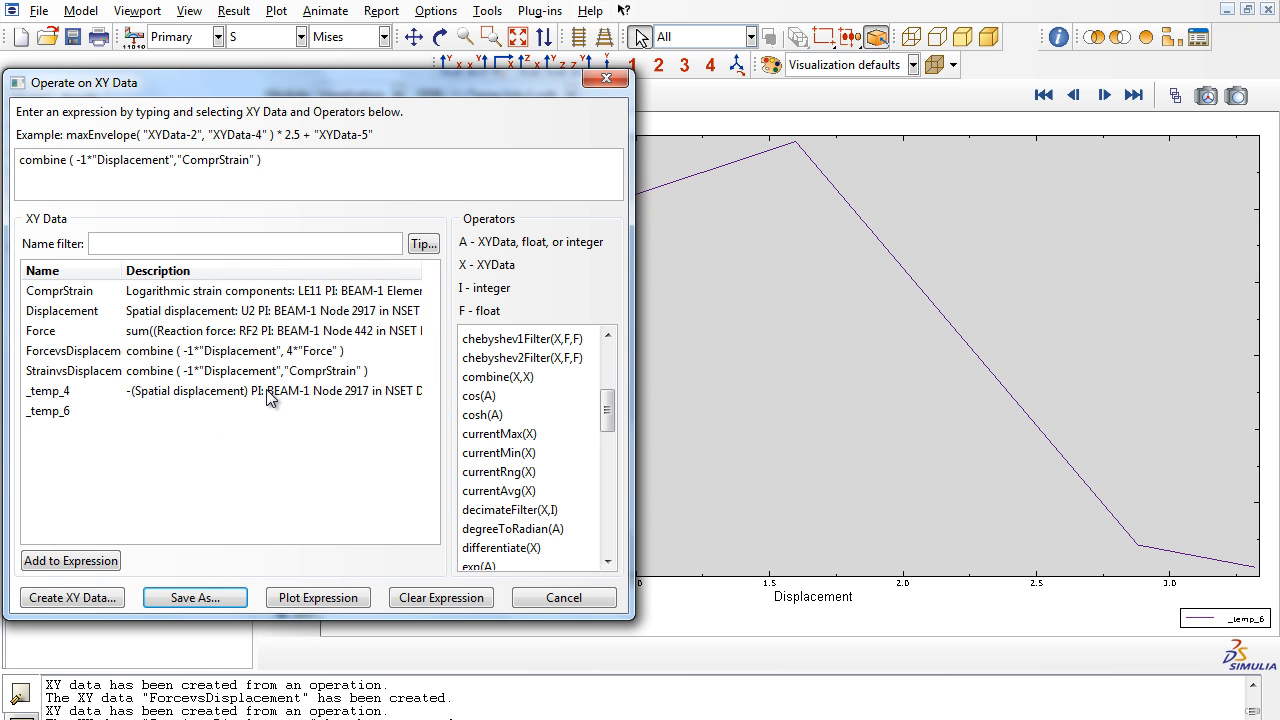
- Clear the XY data expression and close the operations dialog
left_click(107, 358)
double_click(107, 358)
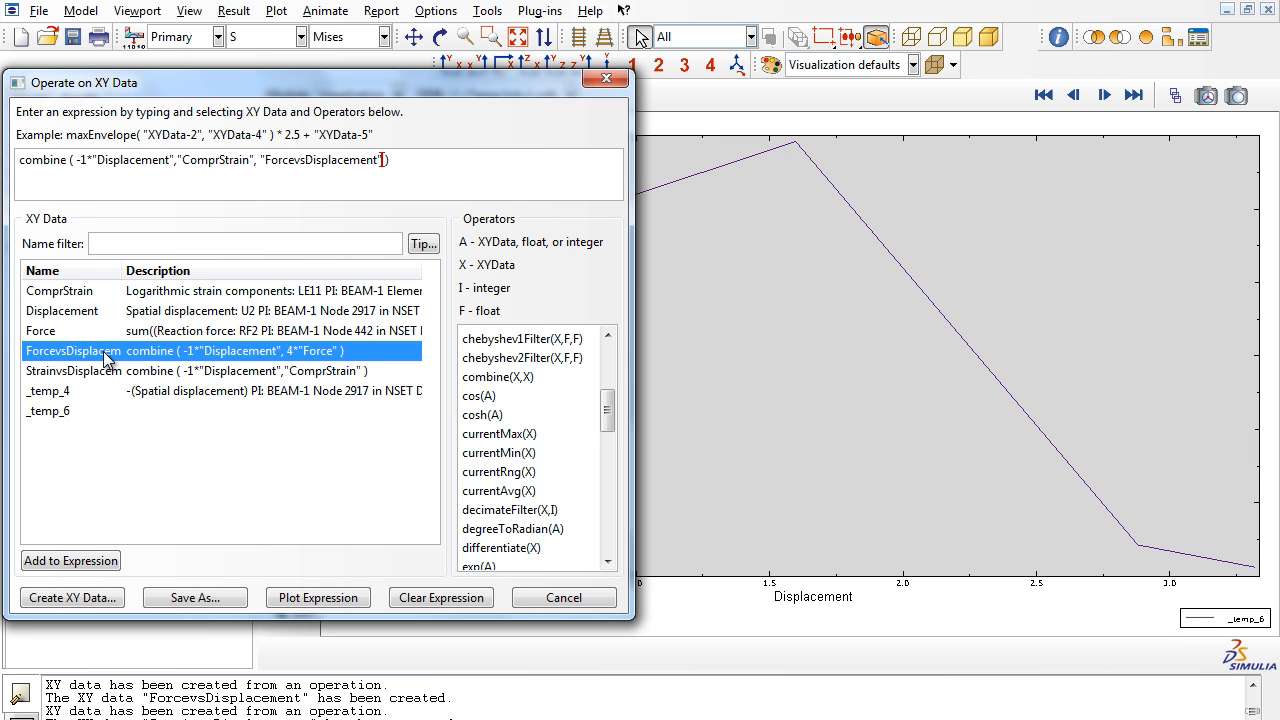
left_click(446, 598)
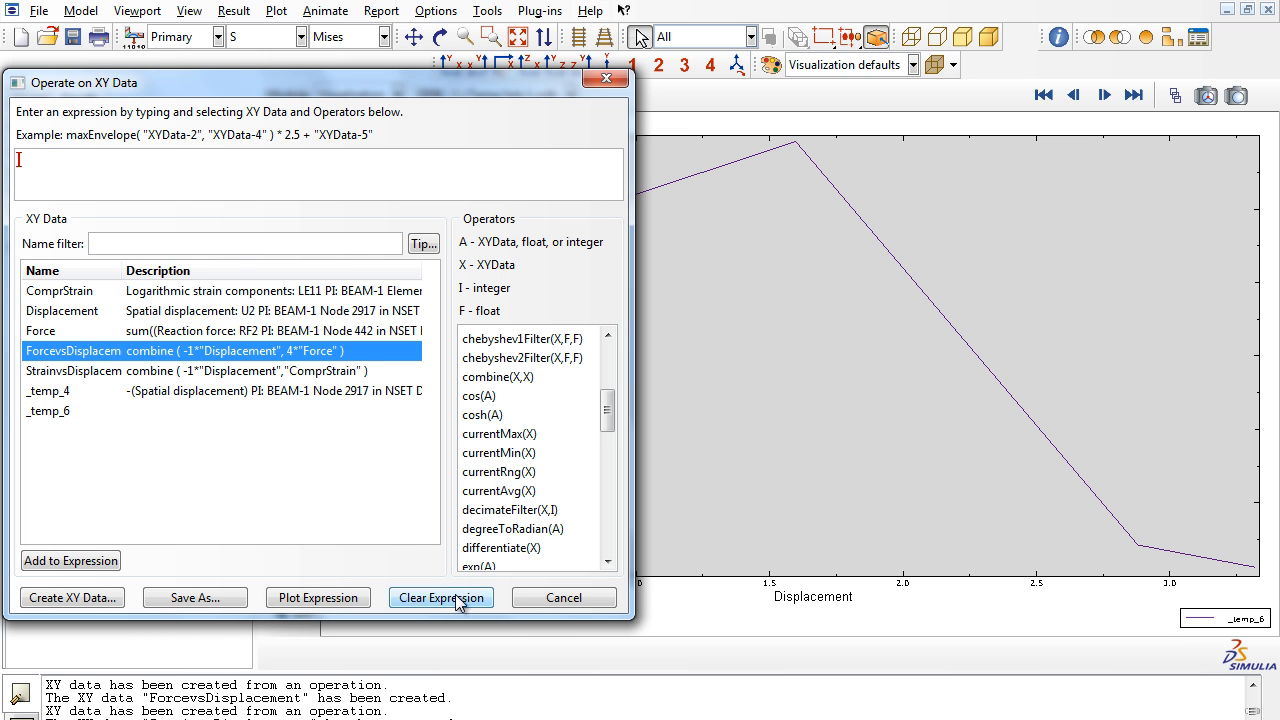
left_click(551, 597)
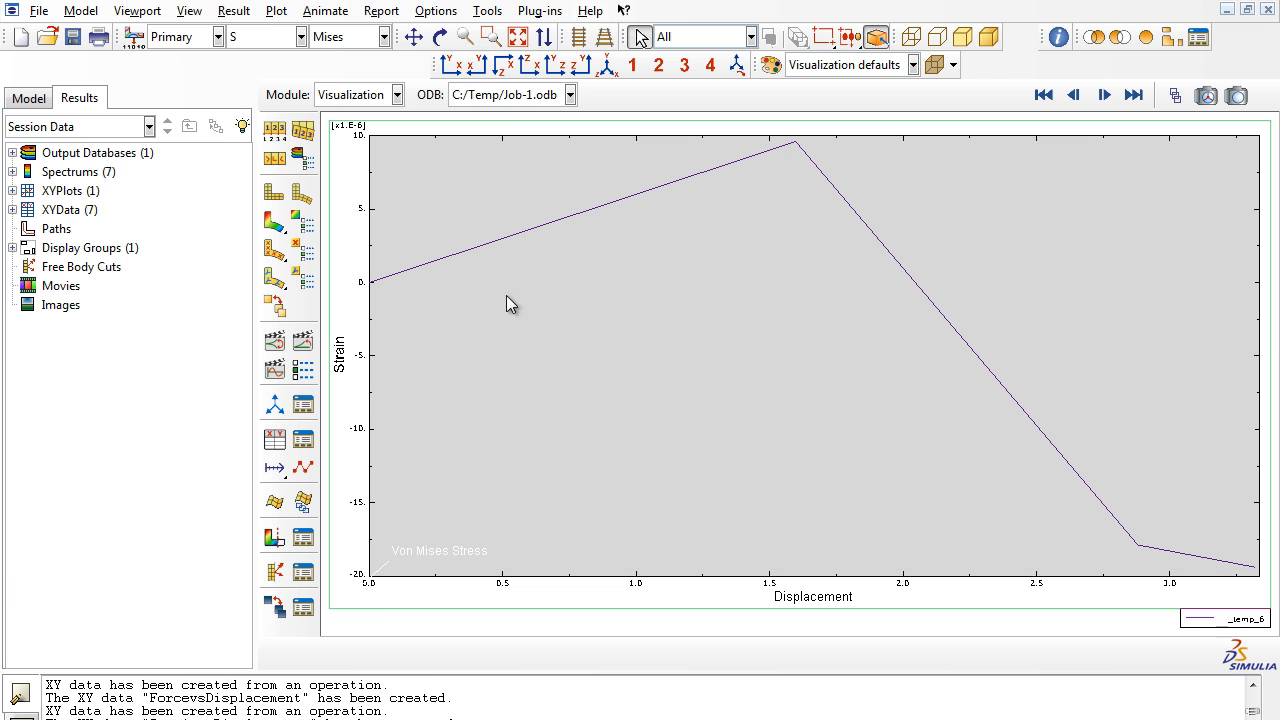
- Open the XY Data Manager to review the session's XY data
left_click(488, 11)
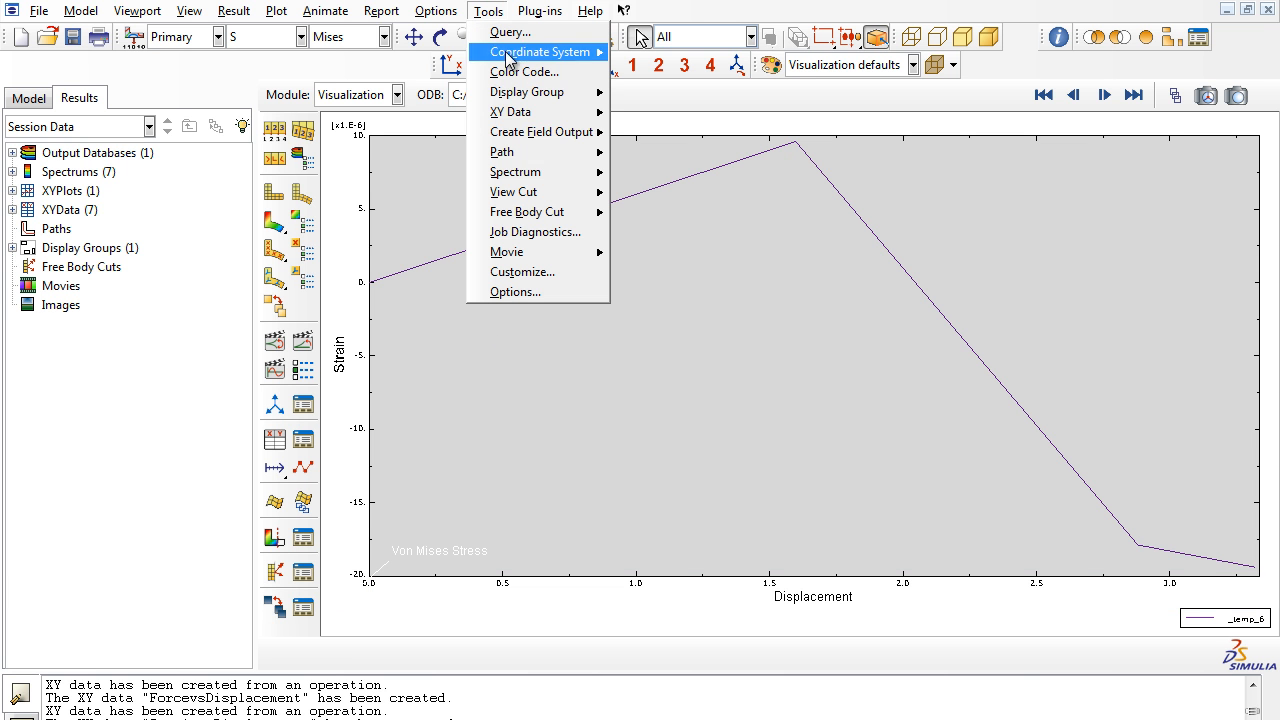
mouse_move(545, 112)
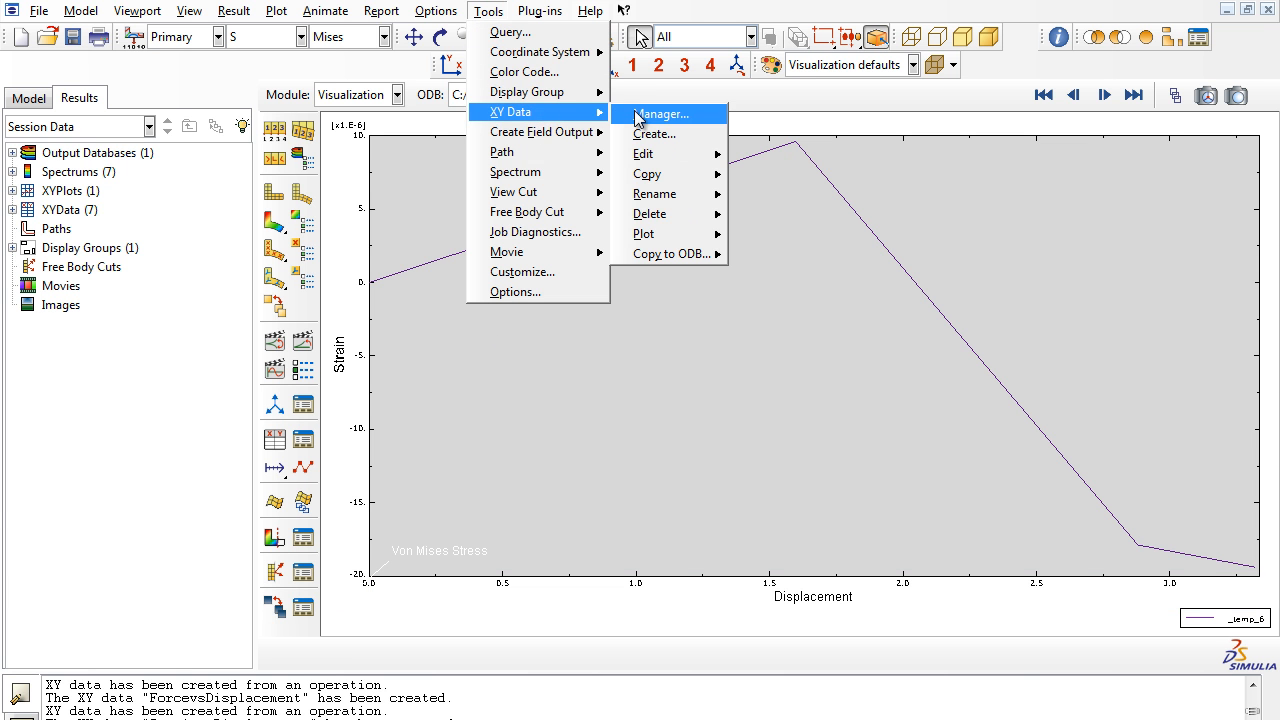
left_click(638, 115)
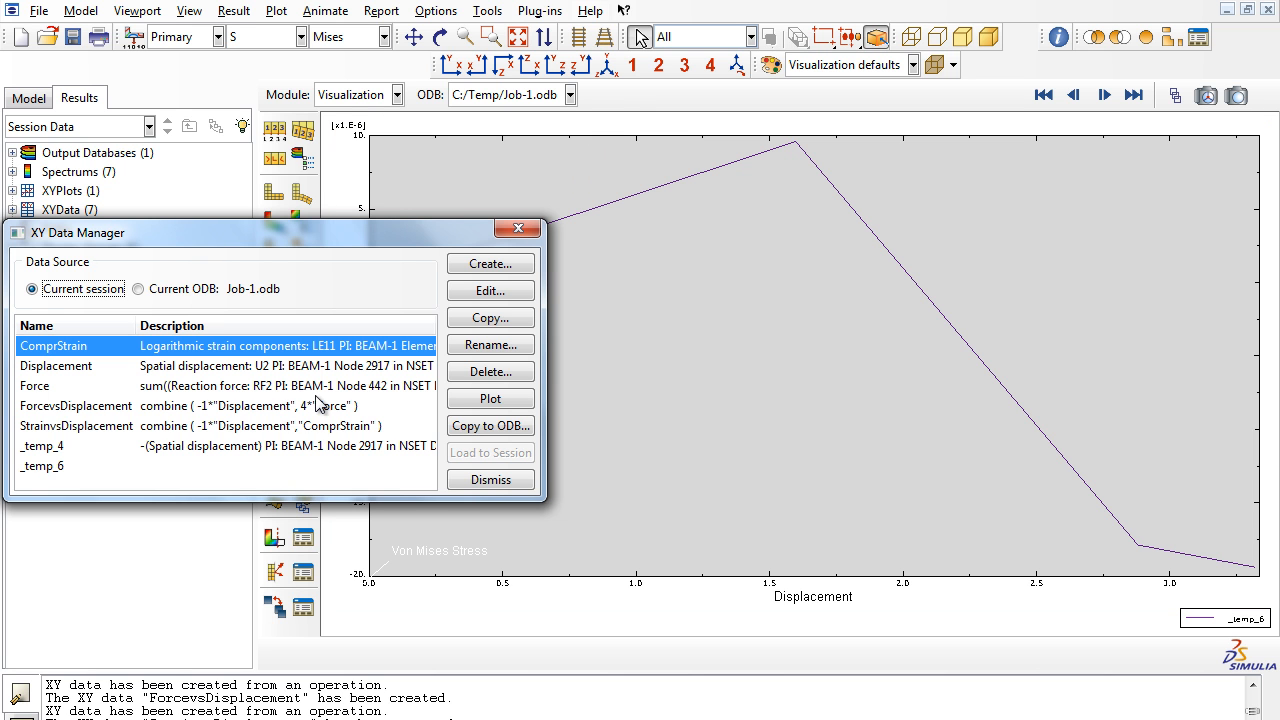
- Inspect the tabulated X and Y values of the ForcevsDisplacement XY data, then close the dialogs
left_click(118, 410)
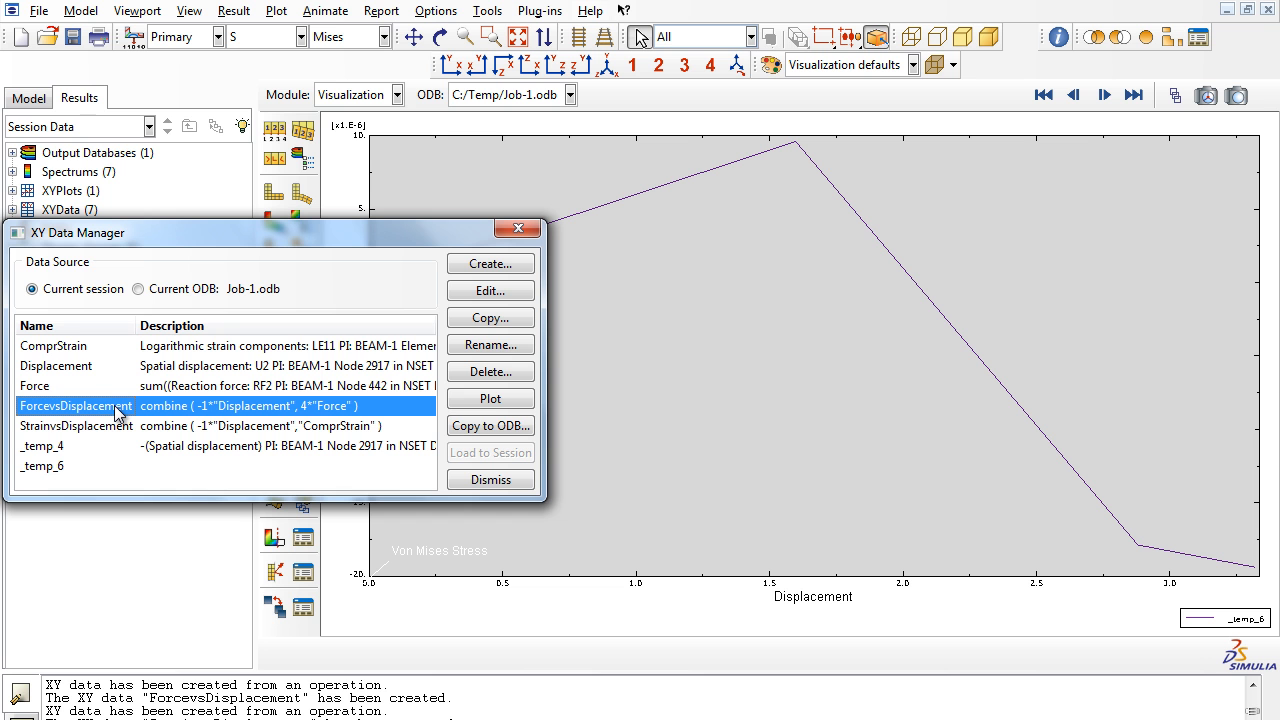
left_click(506, 294)
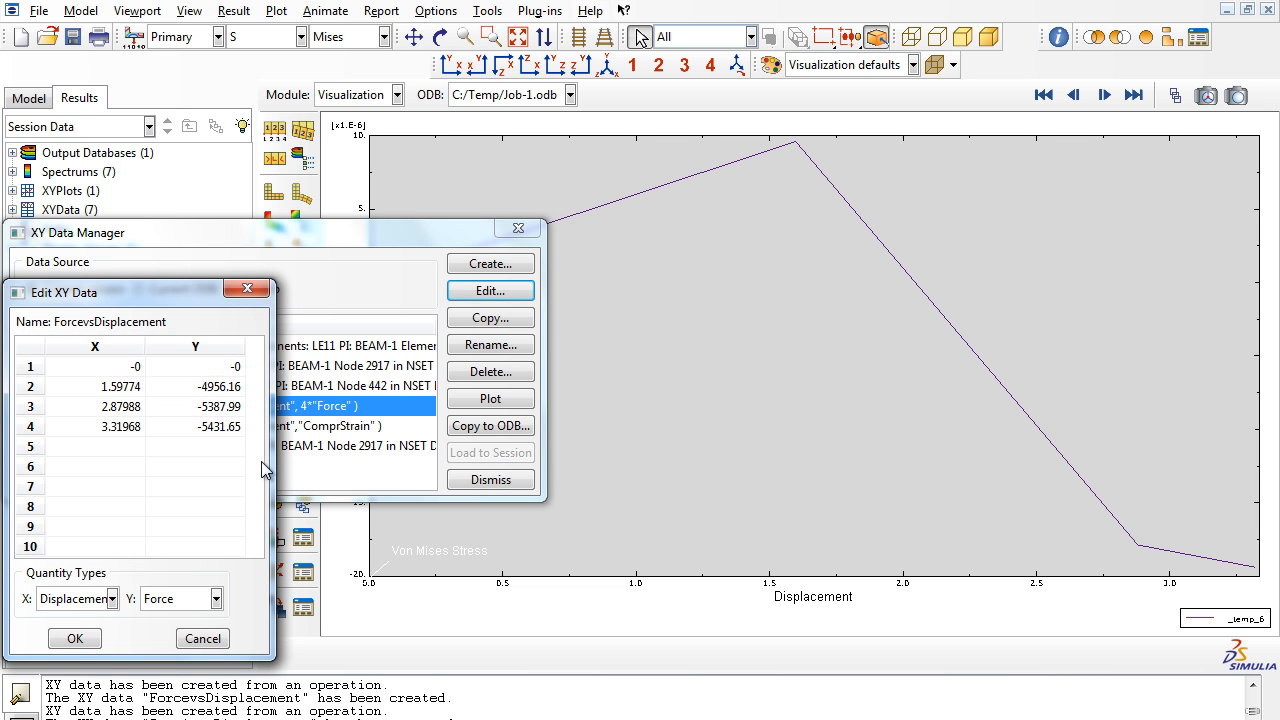
double_click(120, 366)
left_click(200, 636)
left_click(484, 480)
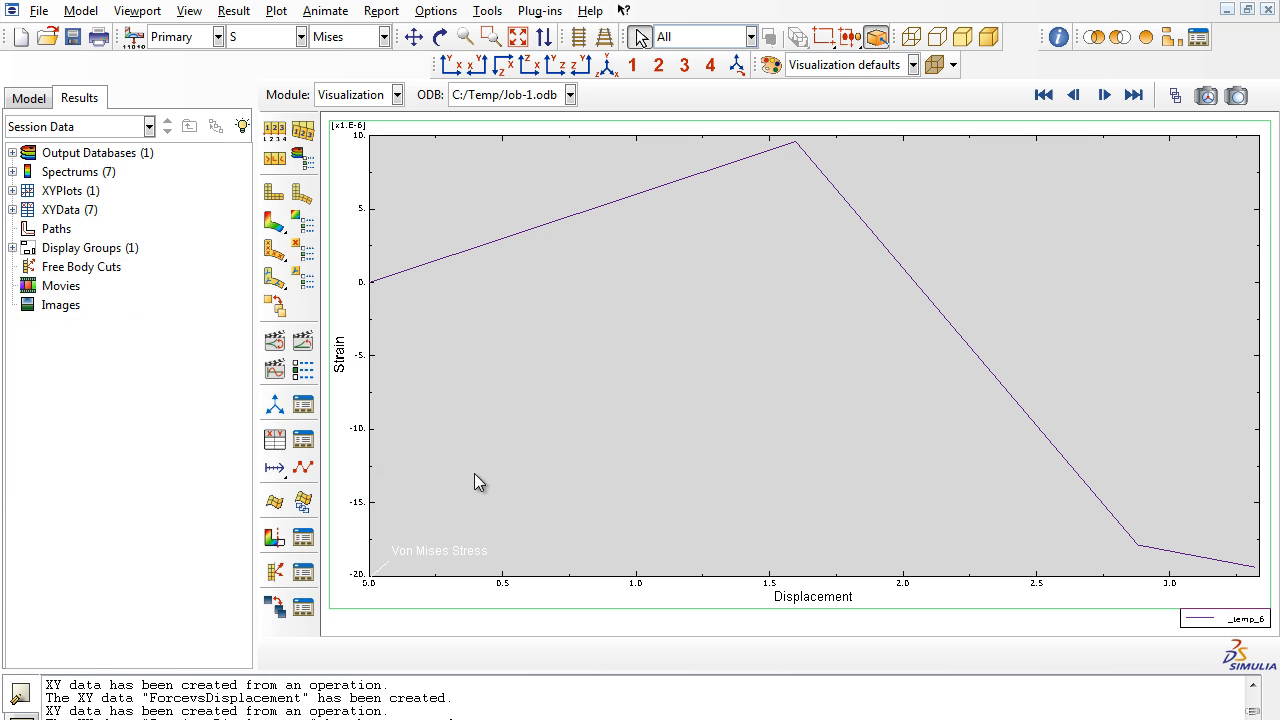
- Review Step-1's basic and incrementation settings from the model tree without changing them
left_click(27, 98)
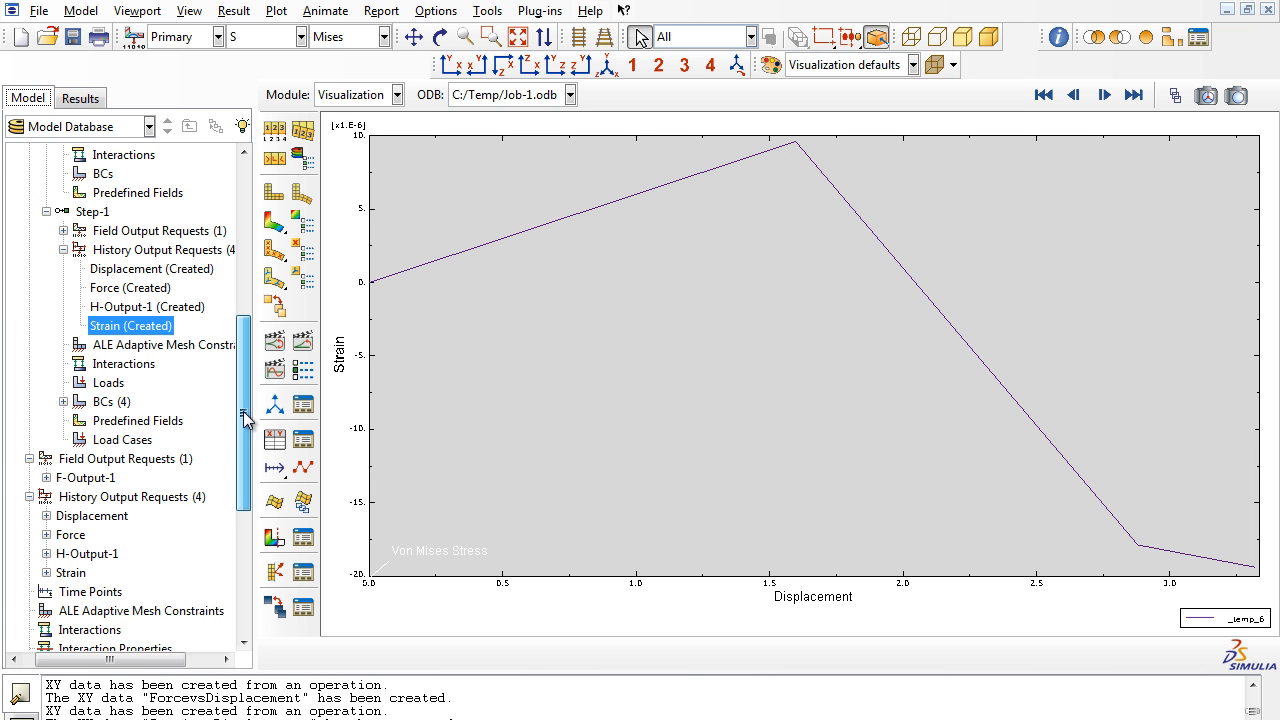
left_click_drag(244, 418, 244, 311)
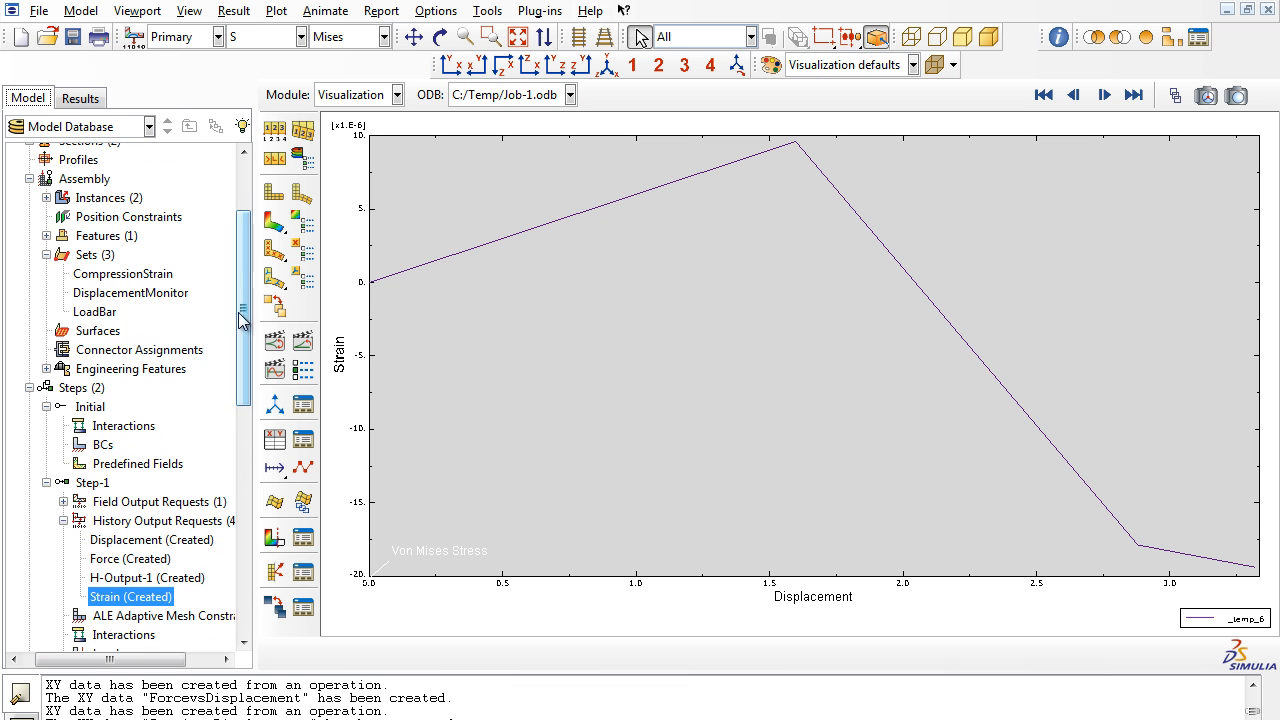
left_click(88, 484)
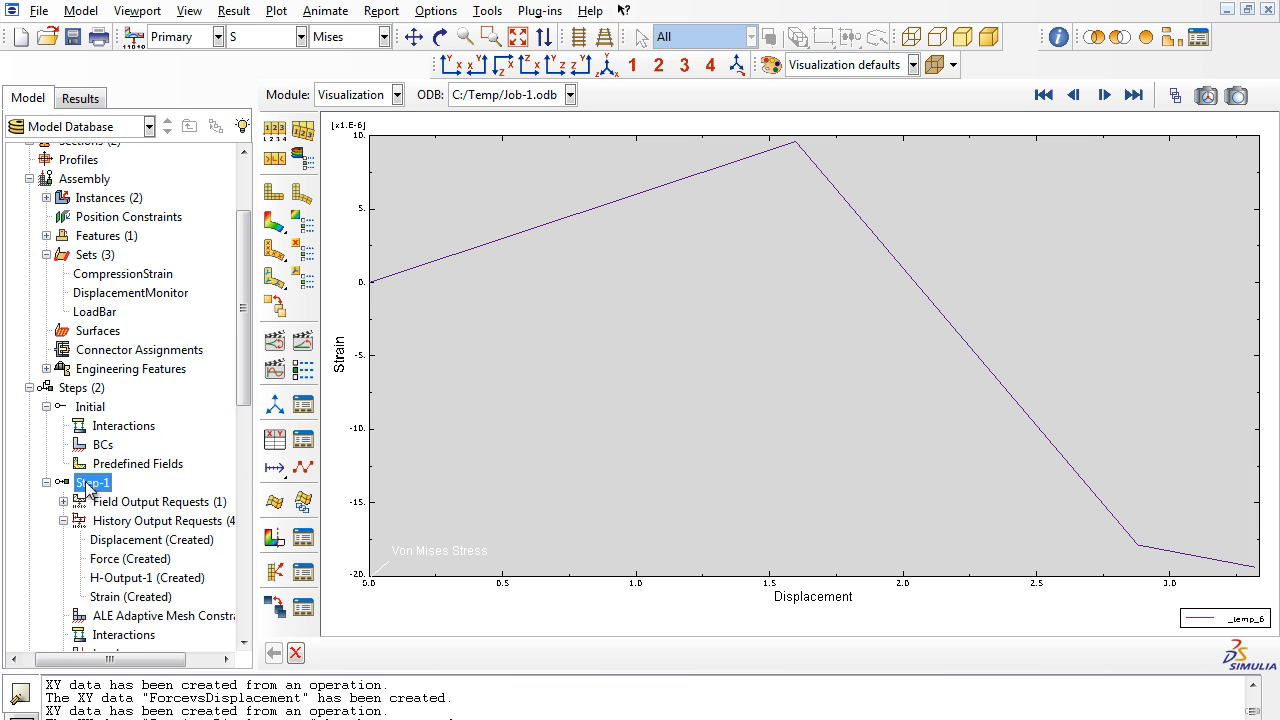
right_click(88, 487)
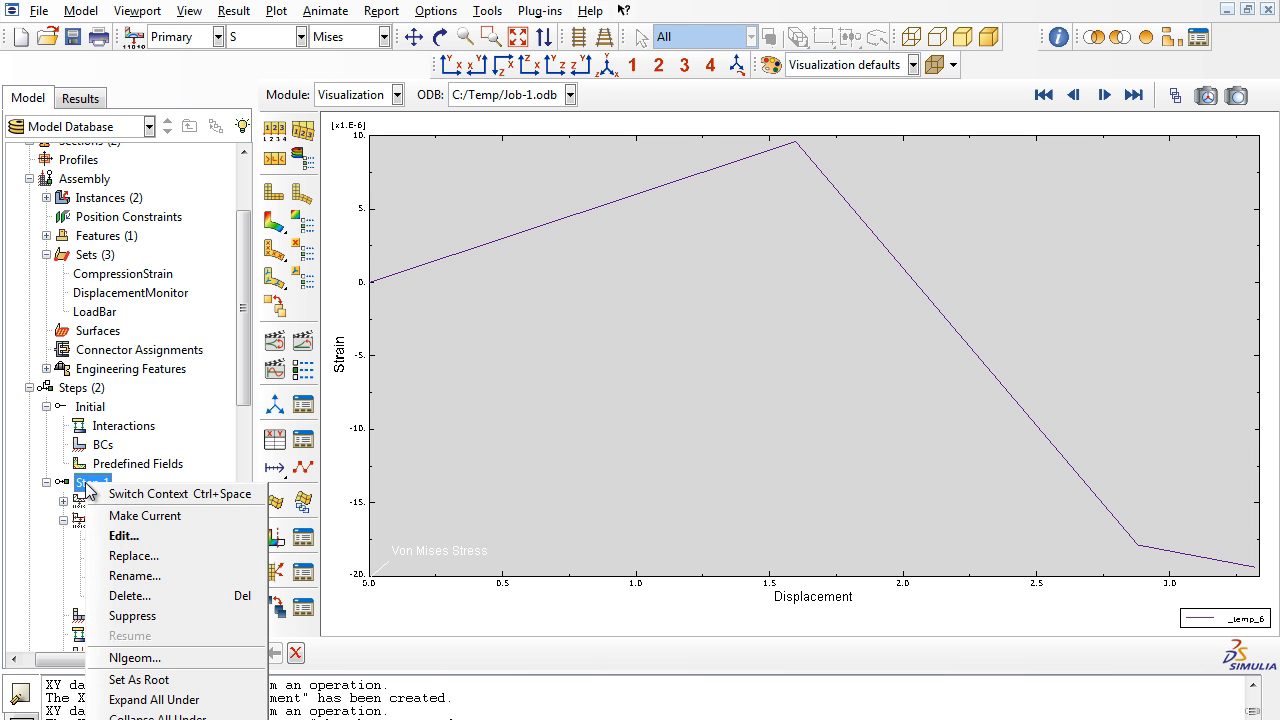
left_click(142, 535)
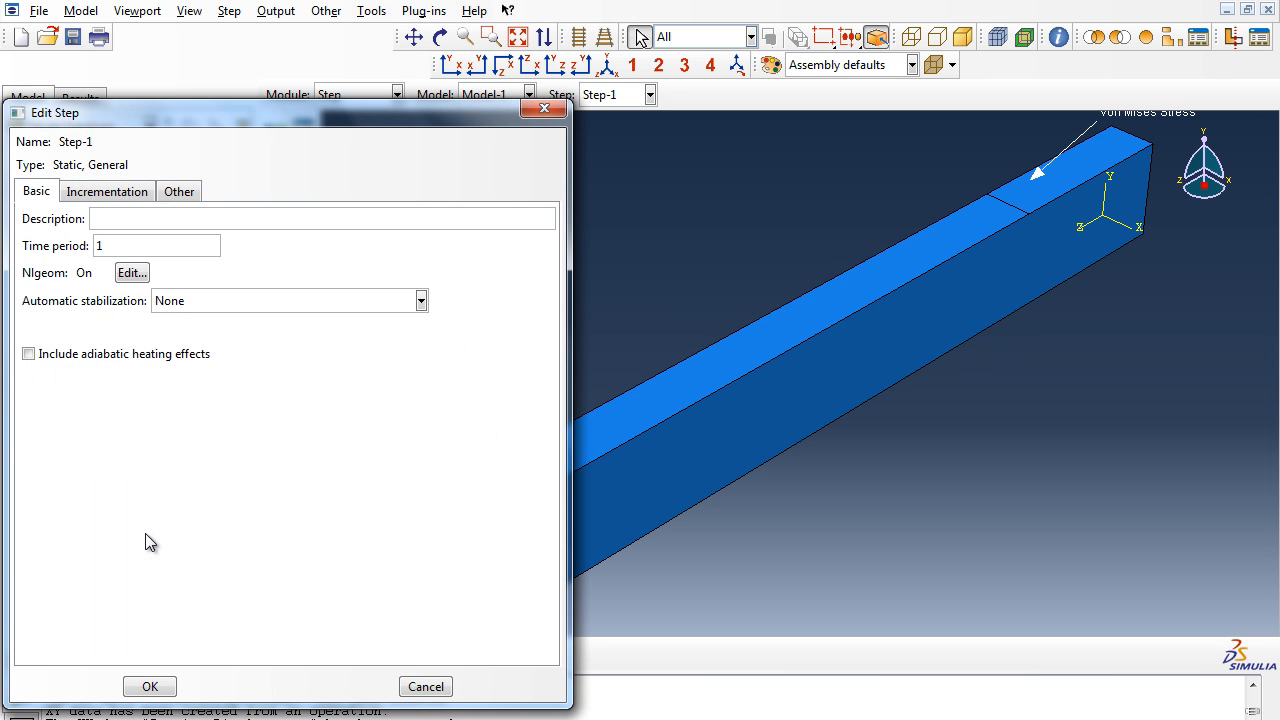
left_click(139, 195)
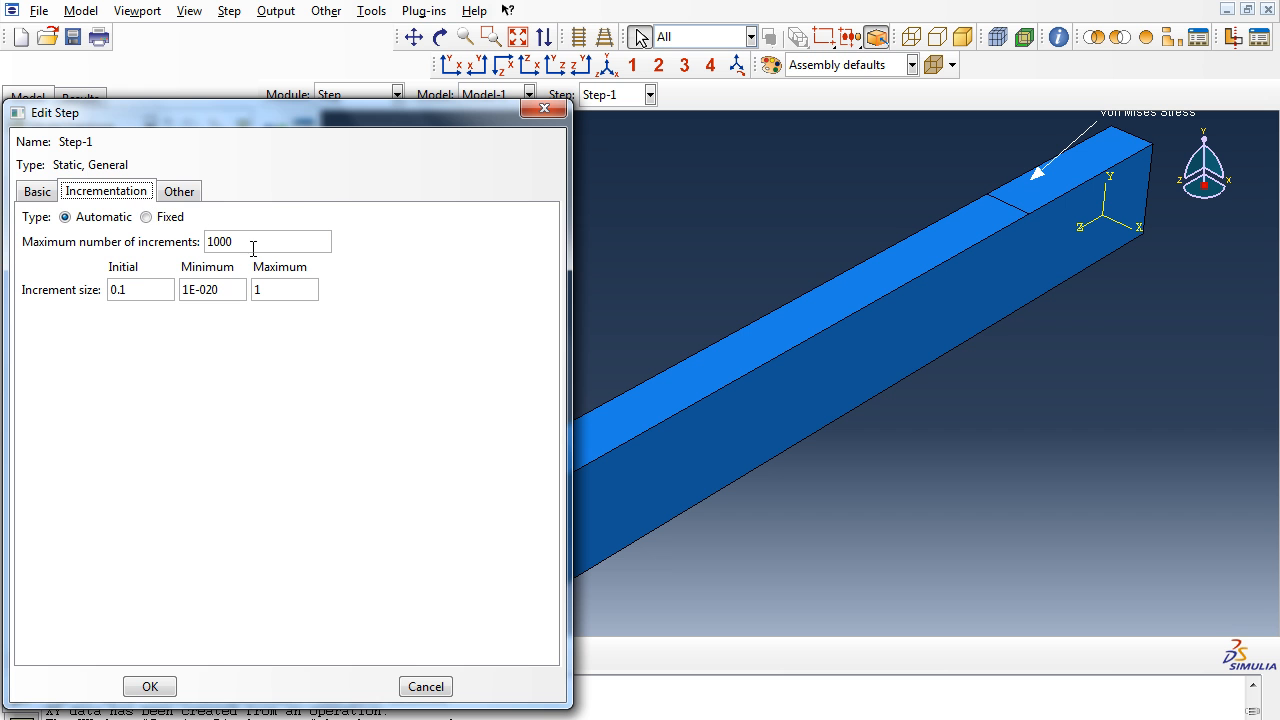
left_click(543, 108)
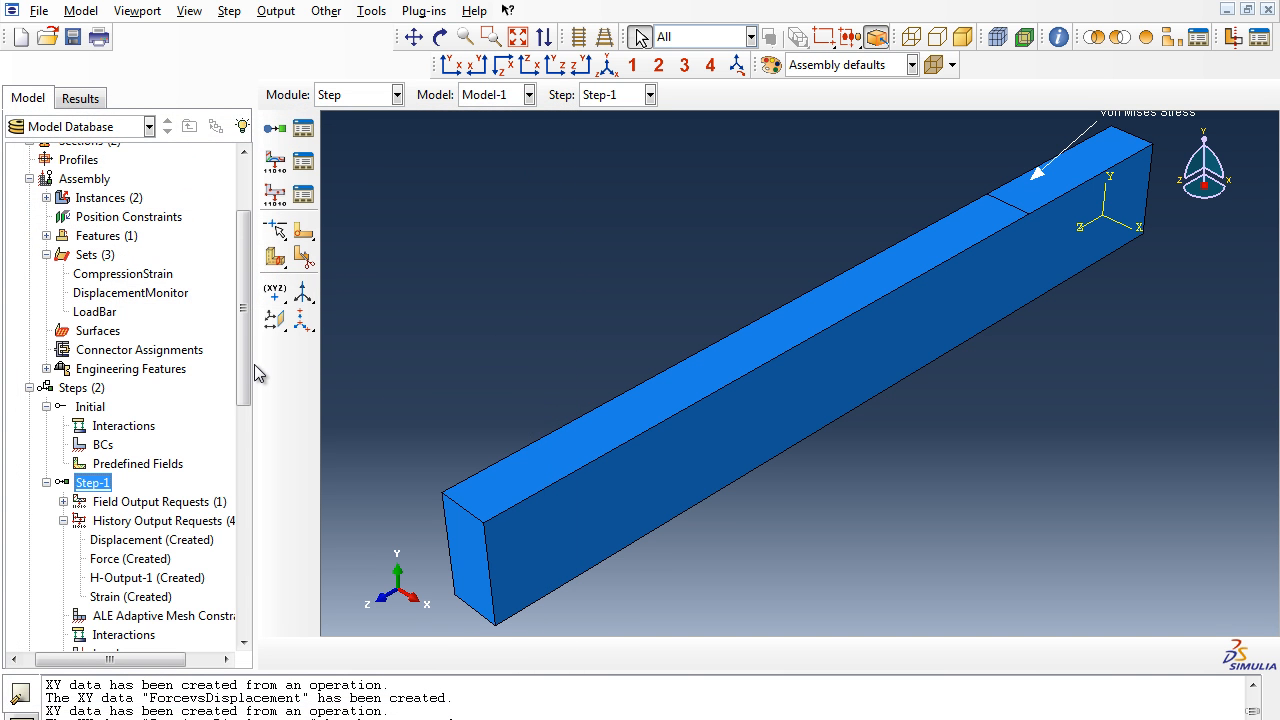
- Open the Displacement history output request of Step-1 to review its settings, then cancel
left_click_drag(245, 366, 247, 479)
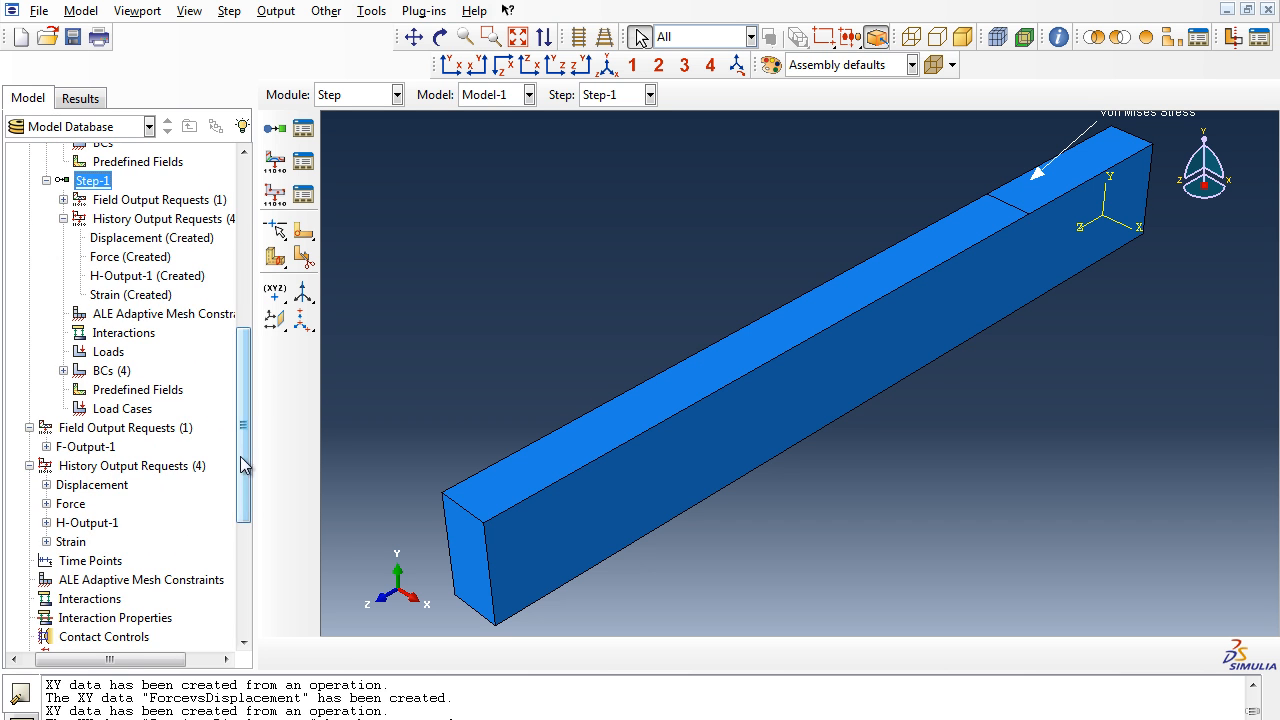
left_click(116, 243)
left_click(114, 260)
left_click(117, 281)
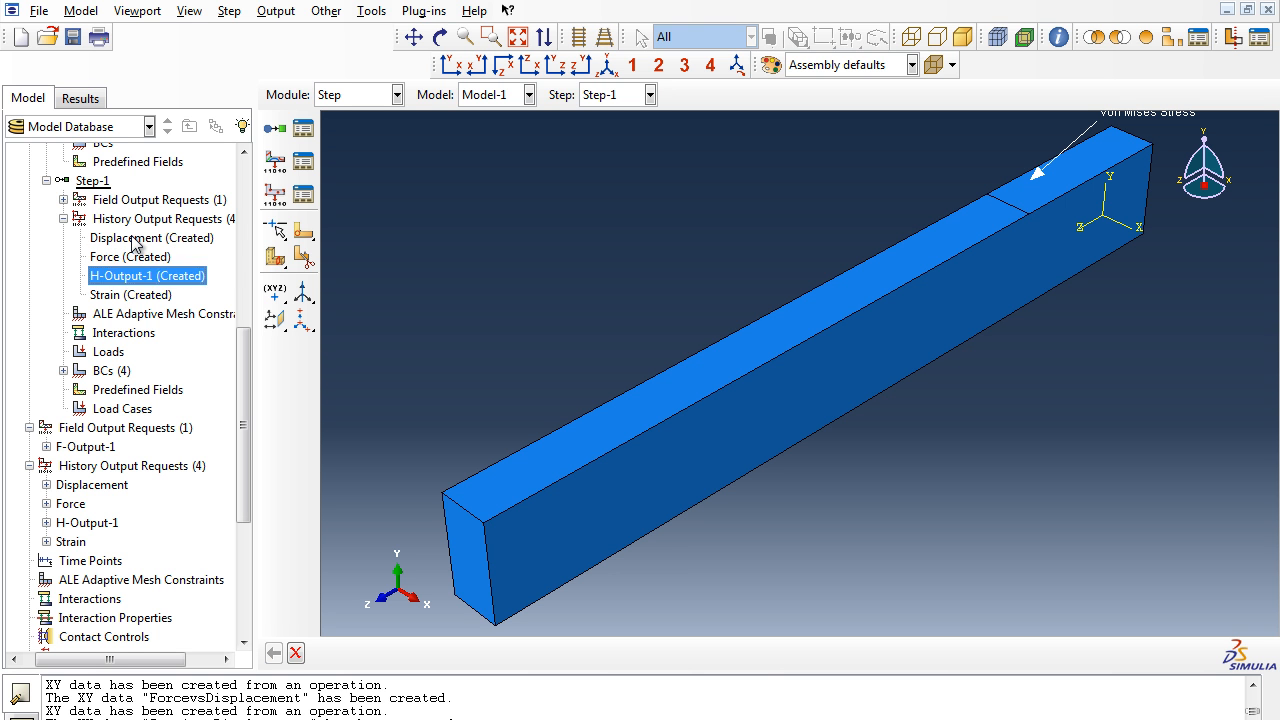
right_click(133, 243)
left_click(115, 265)
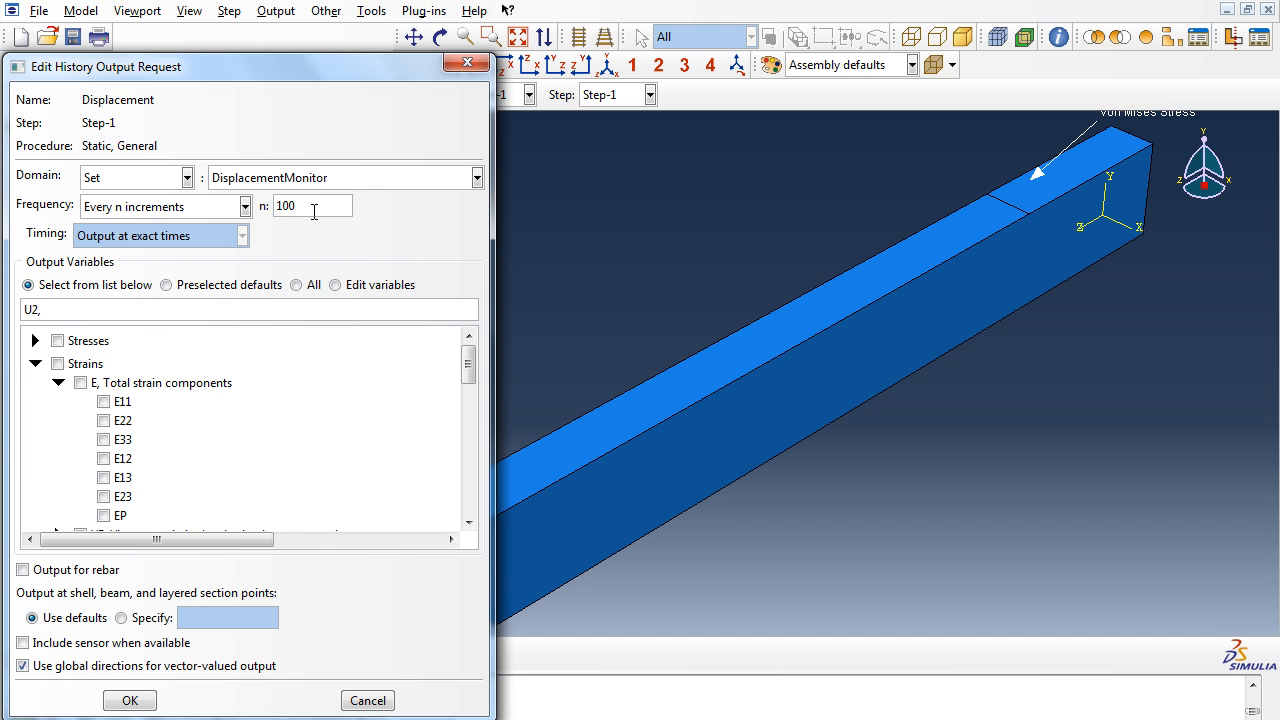
left_click(366, 700)
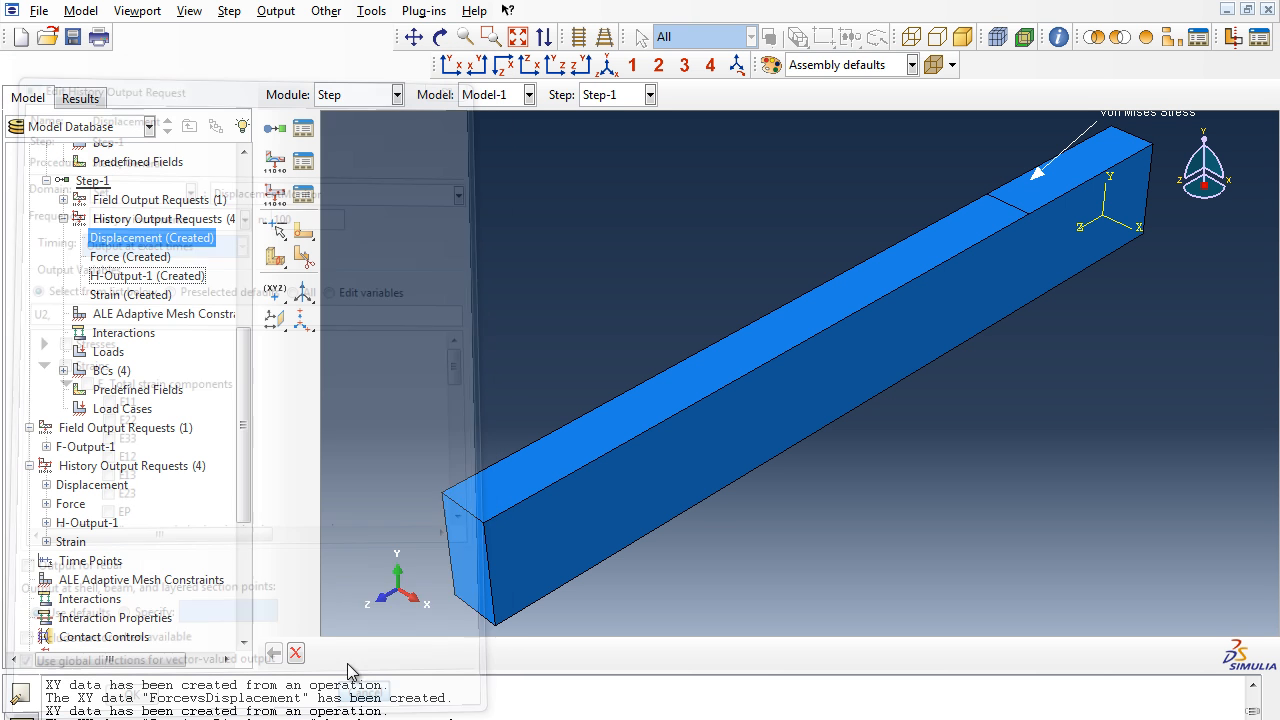
- Review the Force, Strain and H-Output-1 history output requests, opening H-Output-1's settings and closing them
left_click(148, 260)
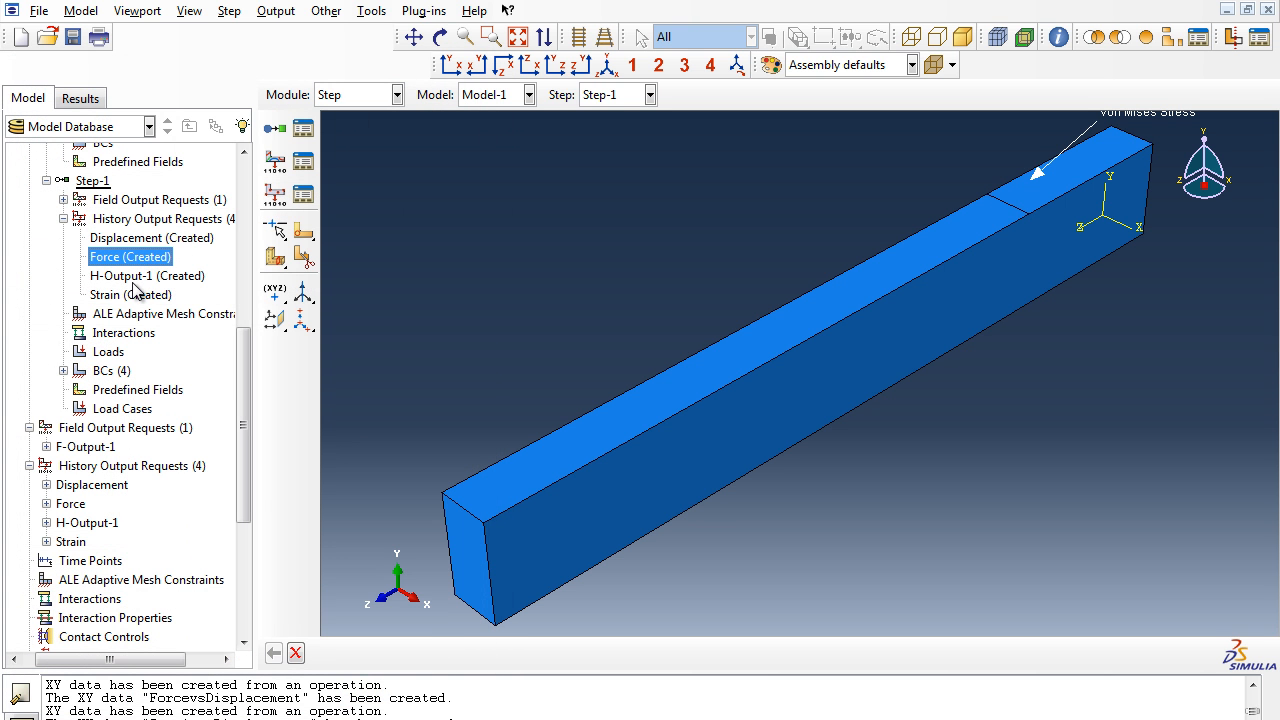
left_click(136, 295)
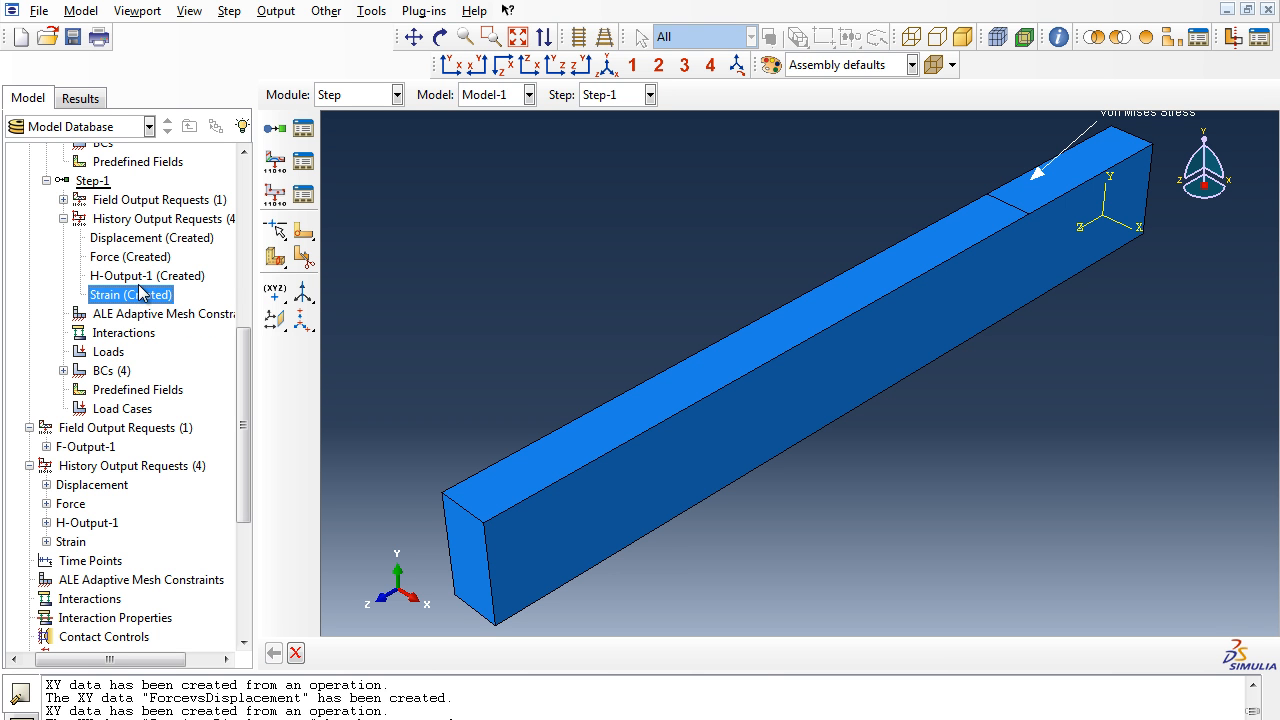
right_click(143, 278)
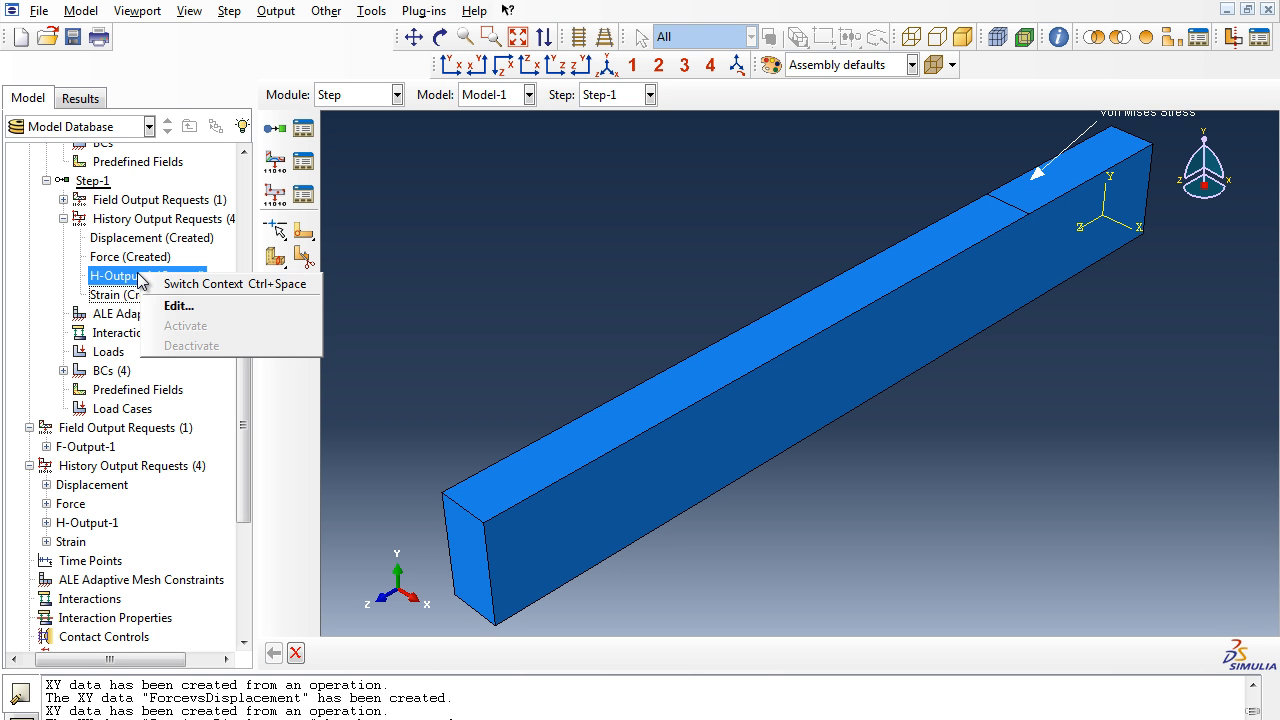
left_click(170, 303)
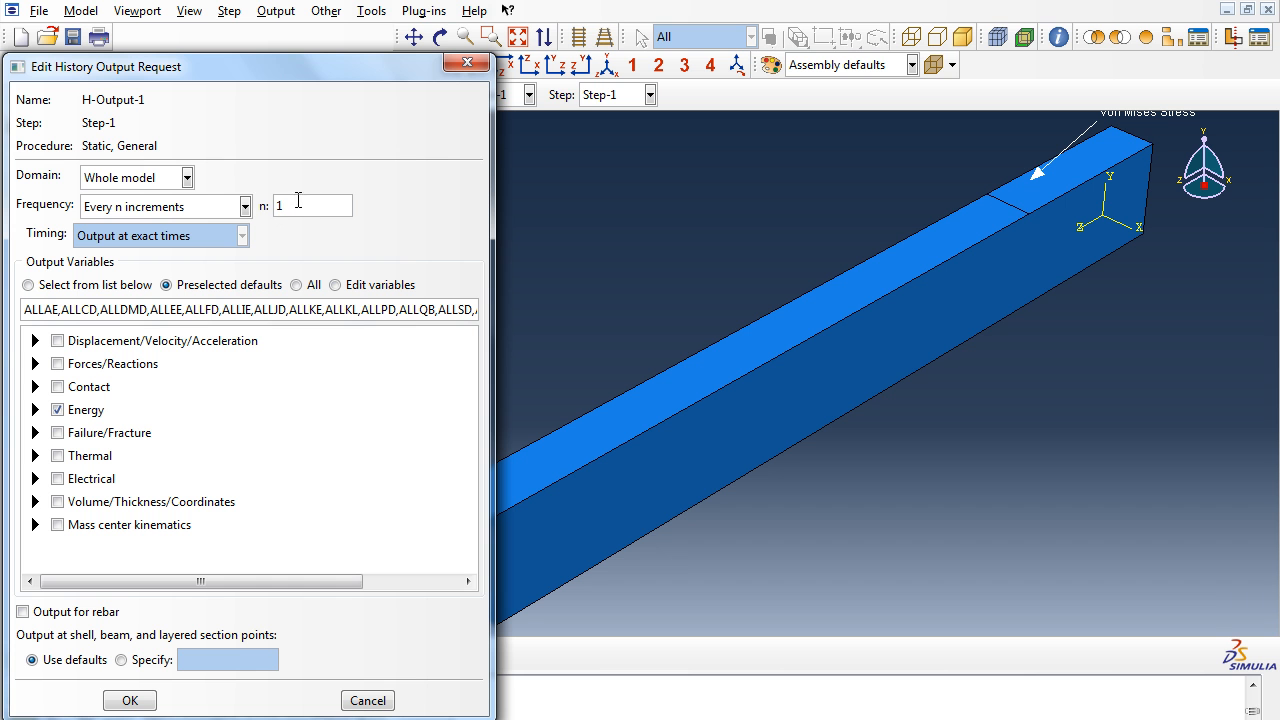
left_click(467, 64)
- Switch to the Job module and open the results of Job-1 from the Job Manager
left_click(384, 95)
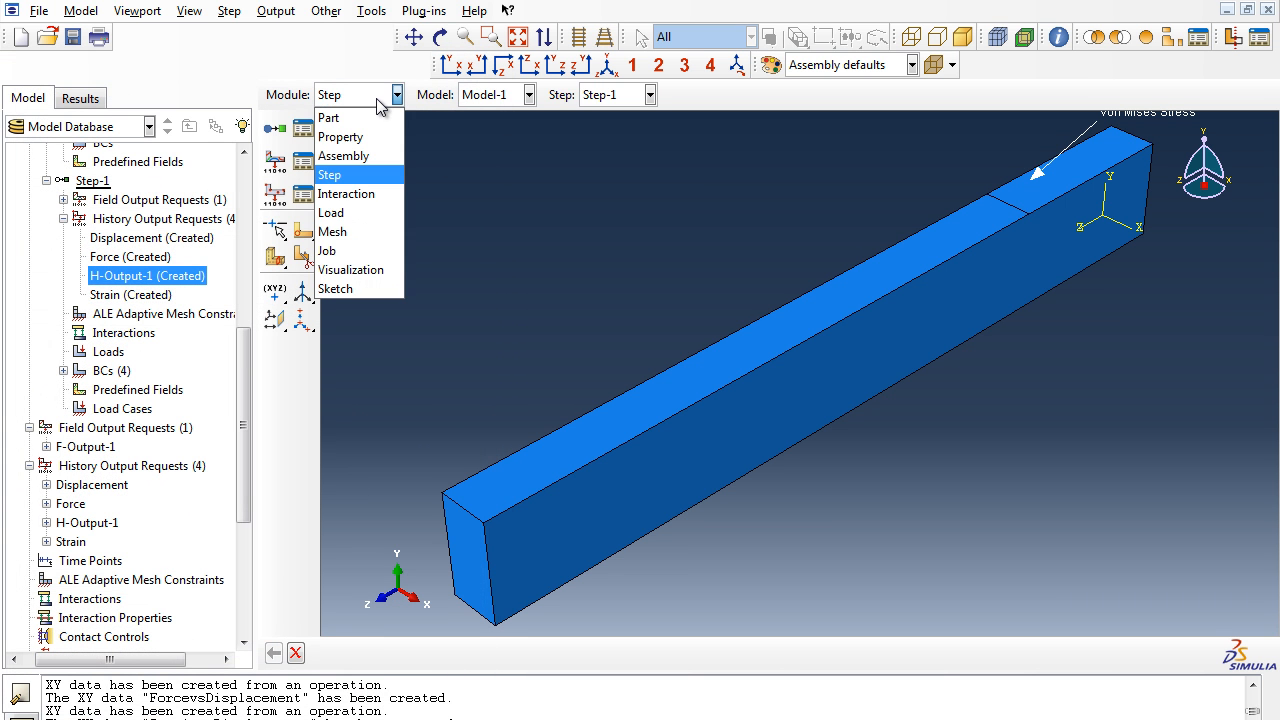
left_click(372, 248)
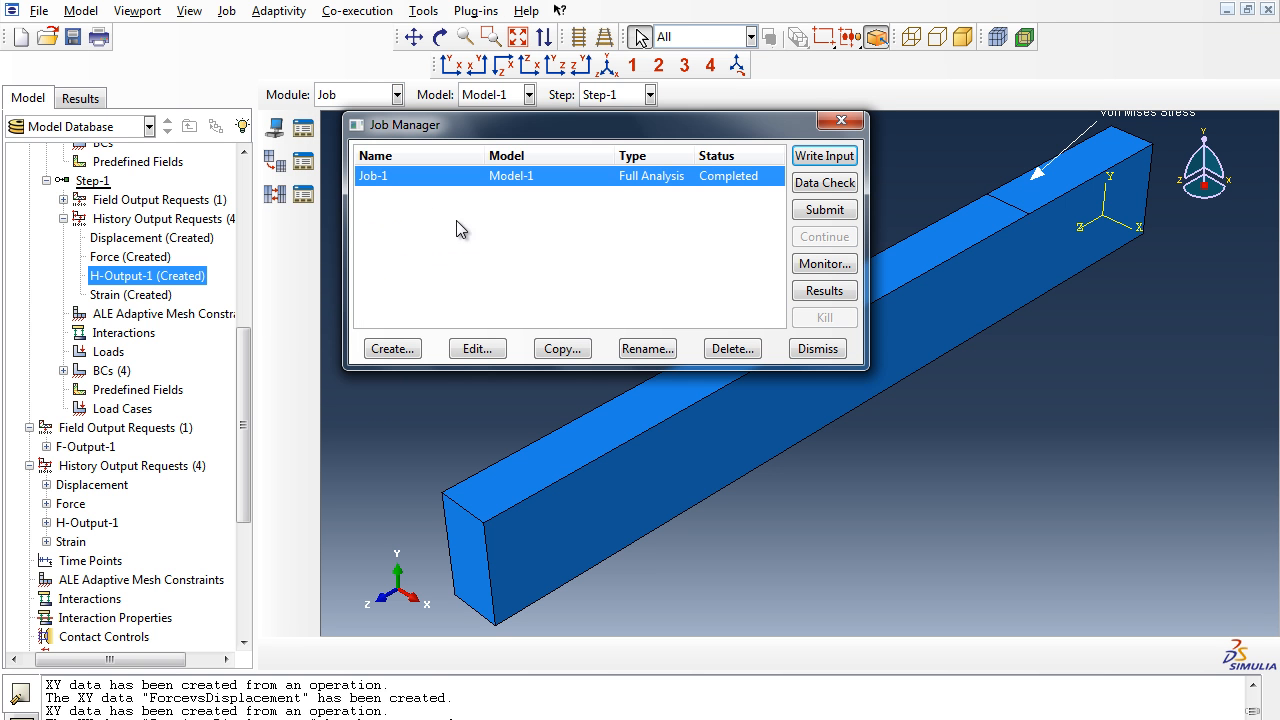
left_click(821, 290)
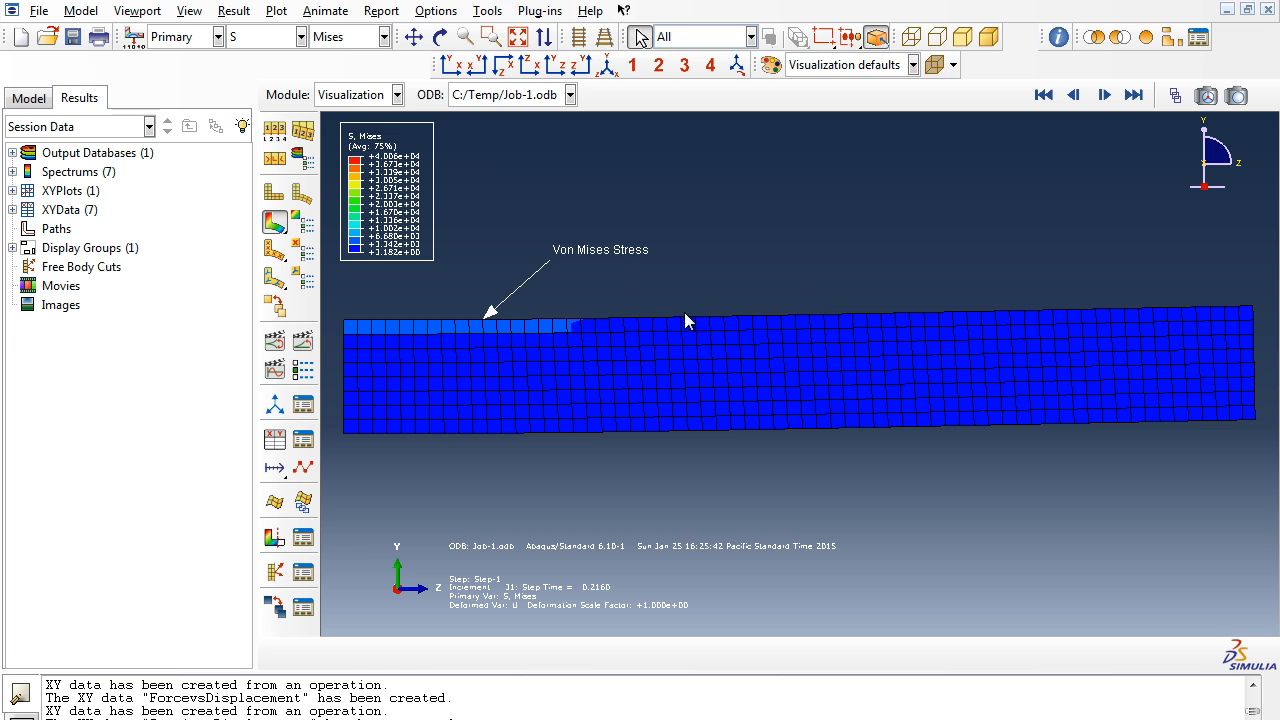
- Open the ForcevsDisplacement XY data for editing and select all of its X and Y values
left_click(489, 11)
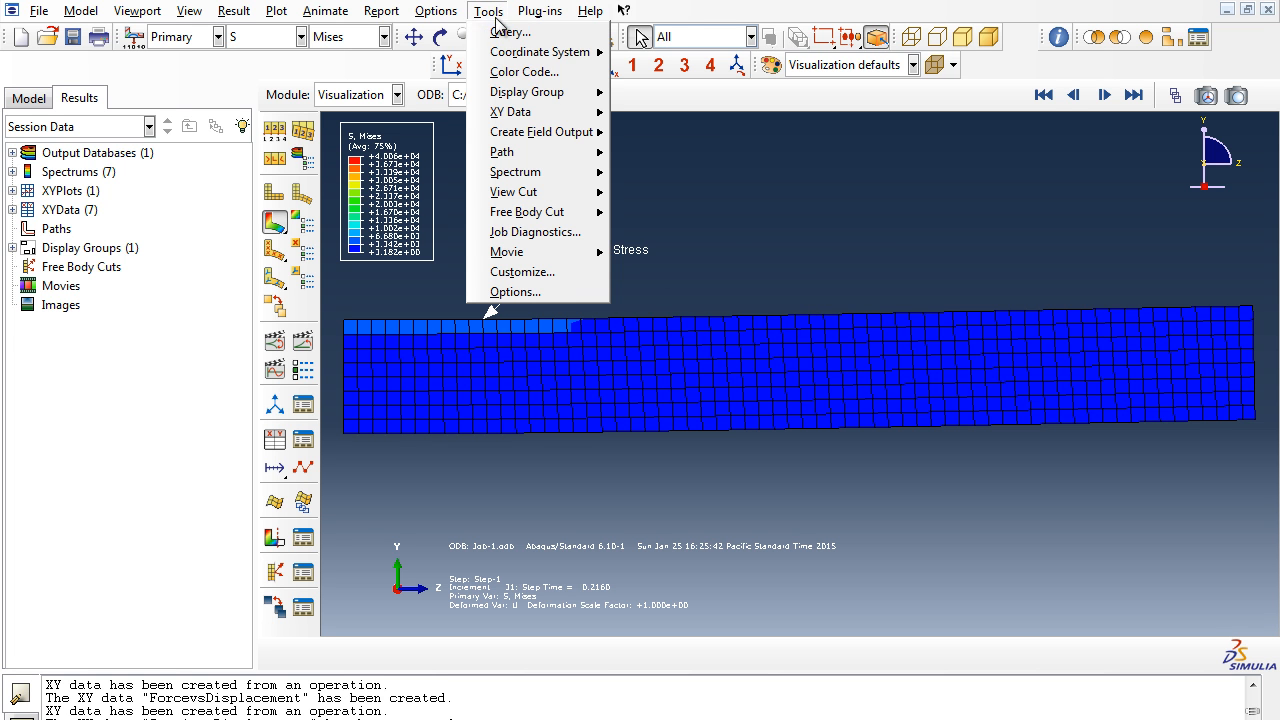
mouse_move(547, 112)
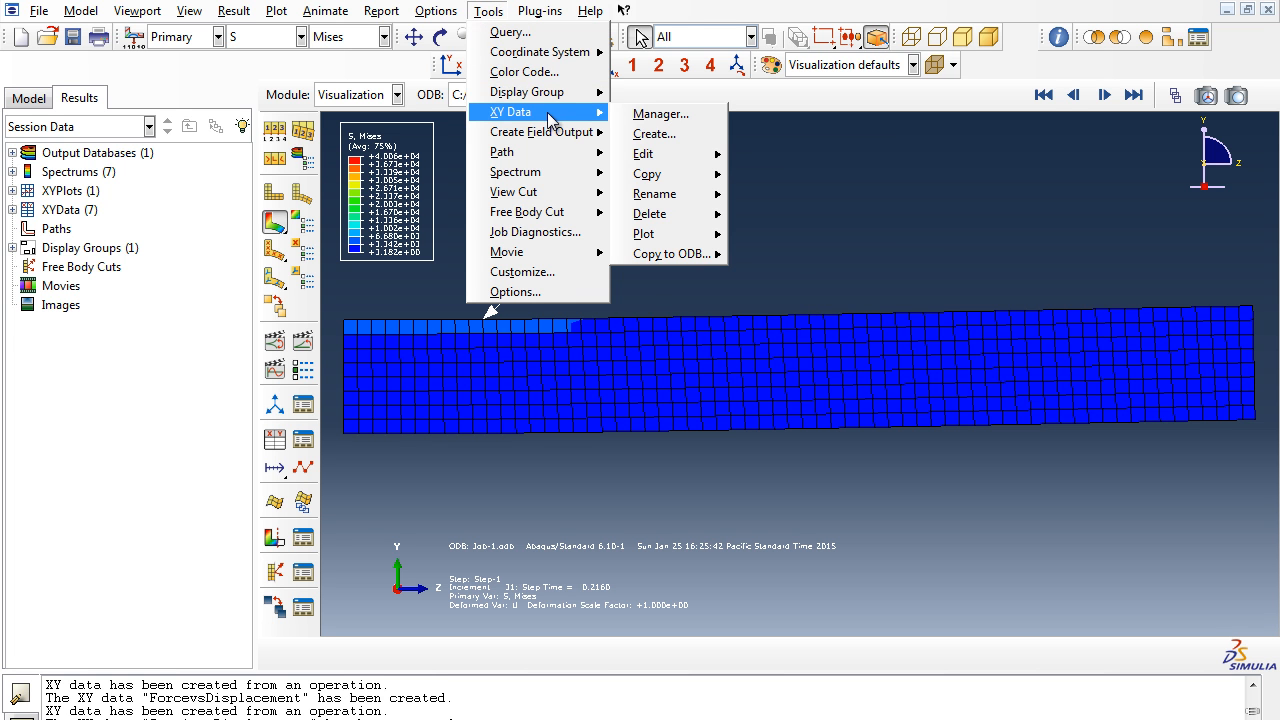
left_click(641, 110)
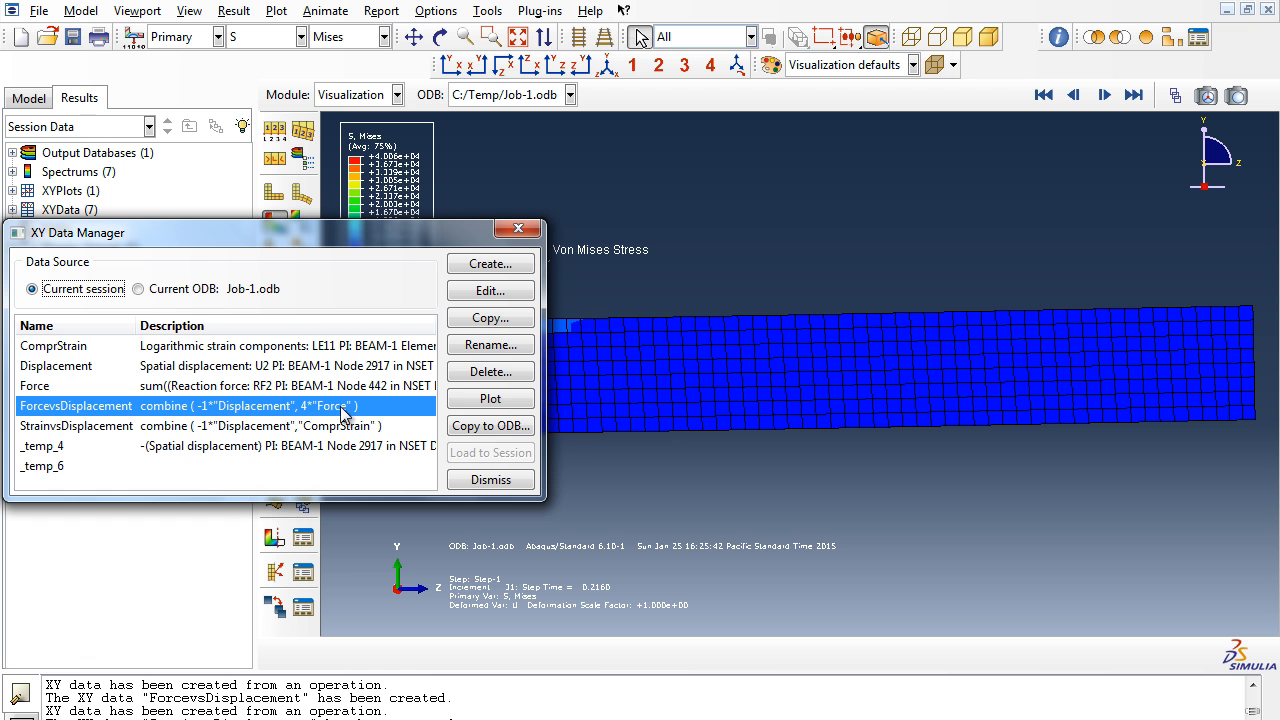
left_click(490, 291)
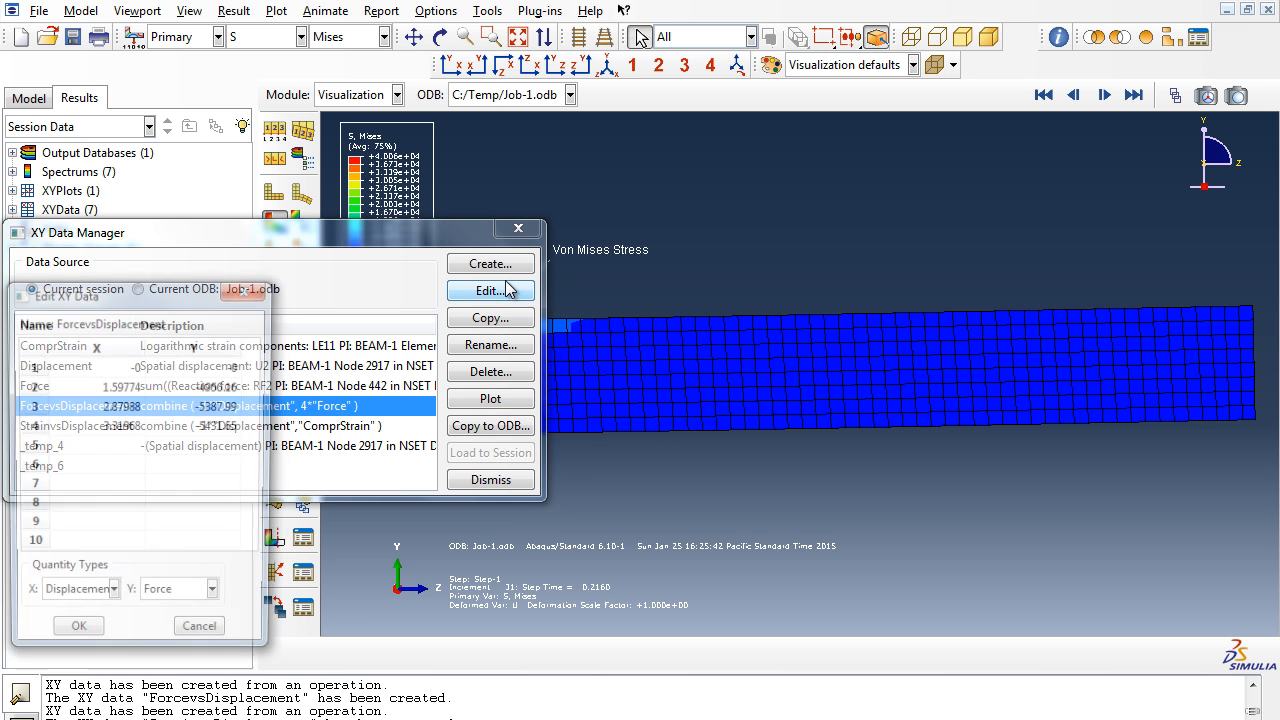
double_click(124, 366)
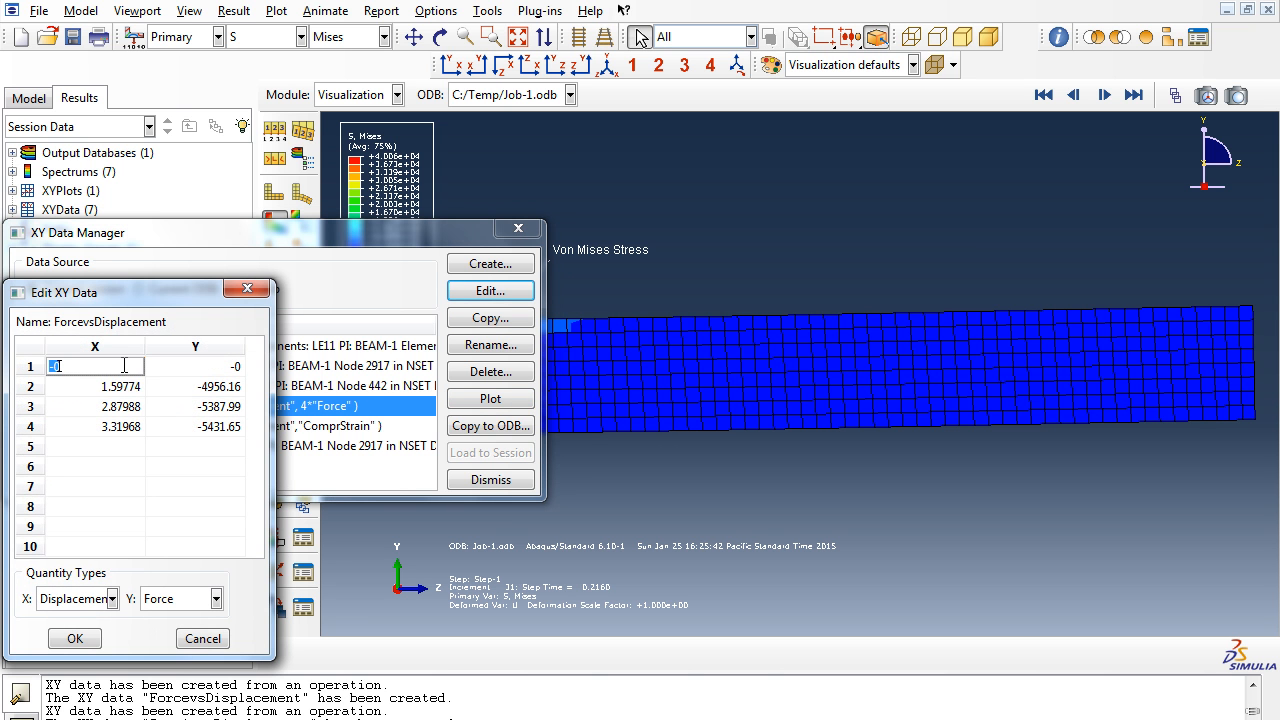
left_click(215, 427, "shift")
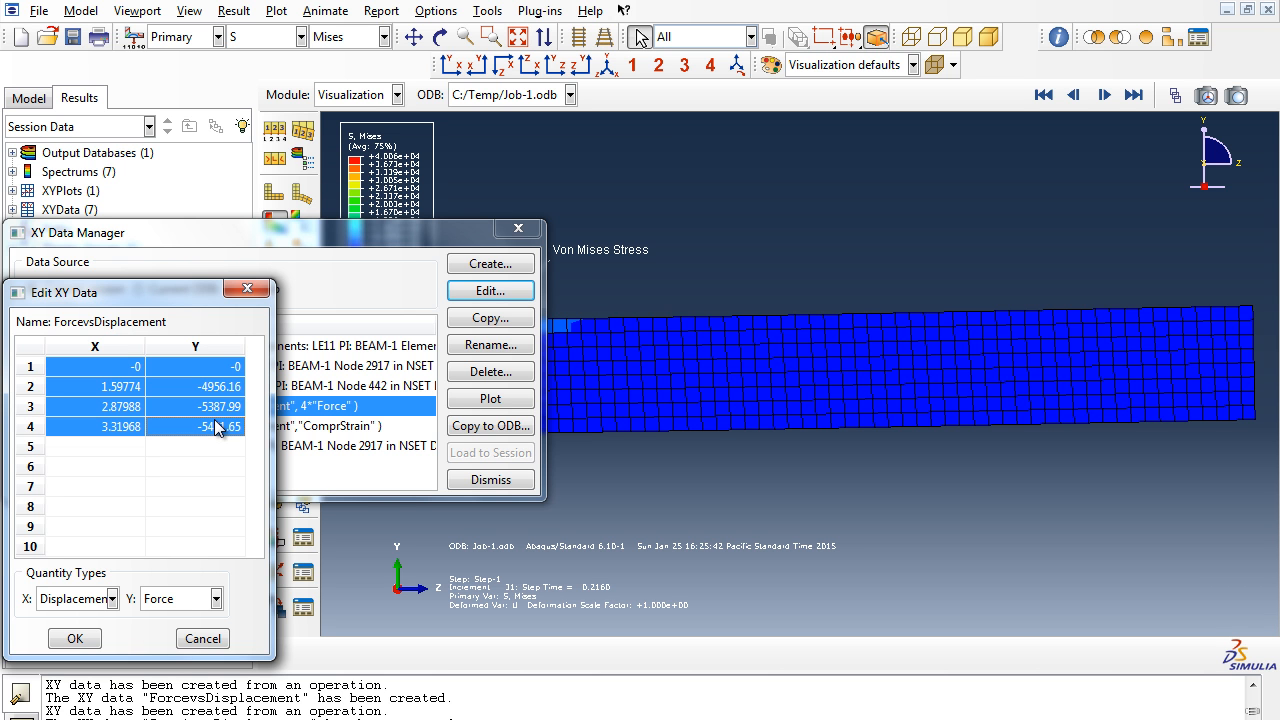
- Switch to Excel and paste the copied force-displacement values starting at cell D5
left_click(461, 719)
left_click(567, 640)
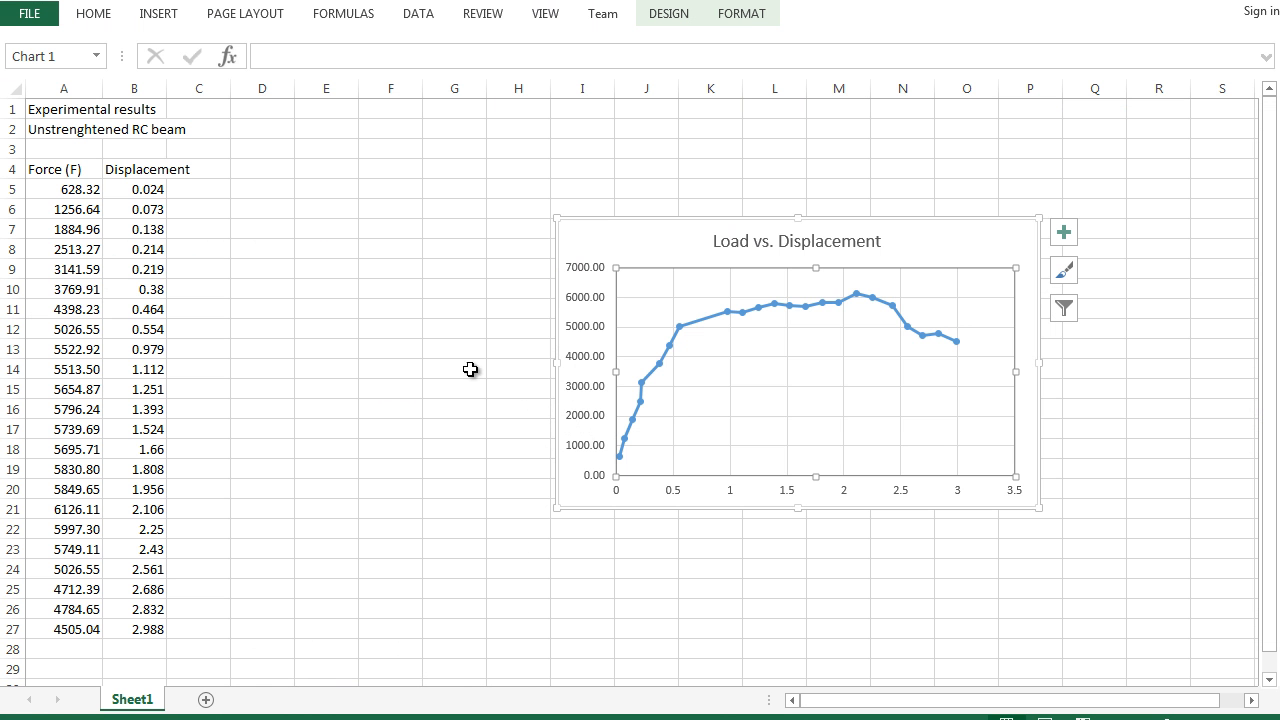
left_click(281, 185)
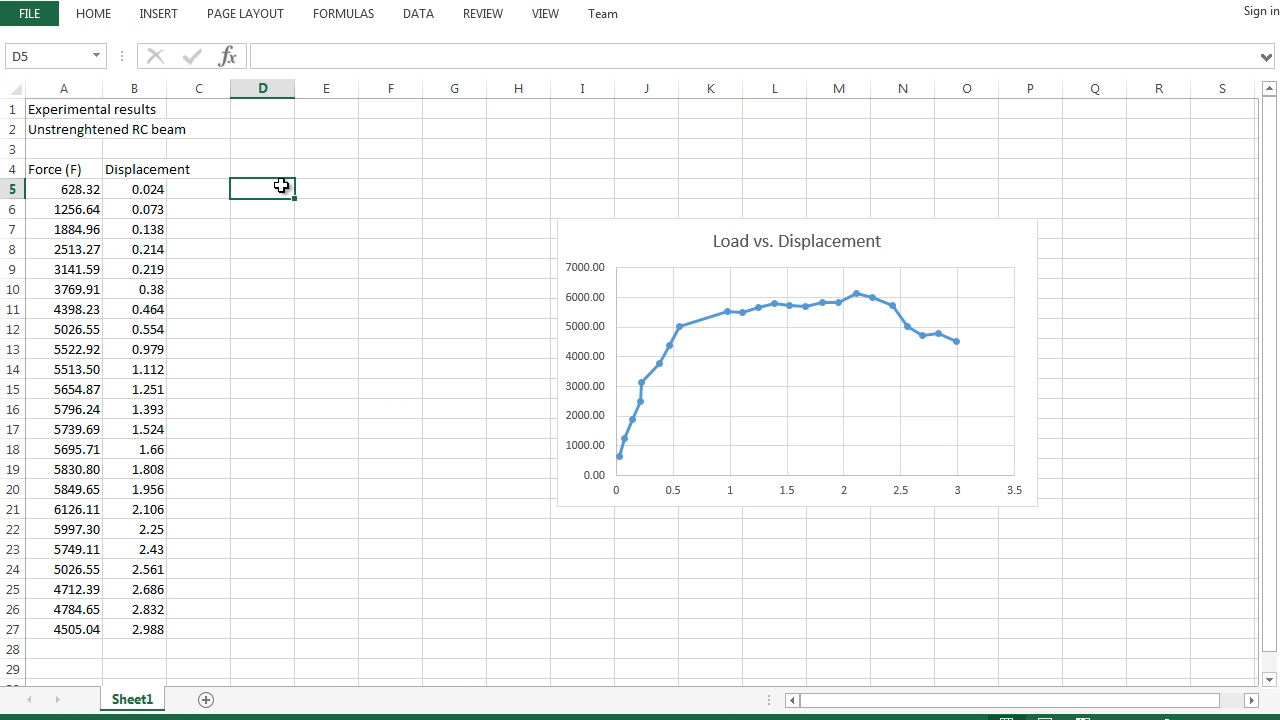
type("0\t0 1.59774\t-4956.16 2.87988\t-5387.99 3.31968\t-5431.65")
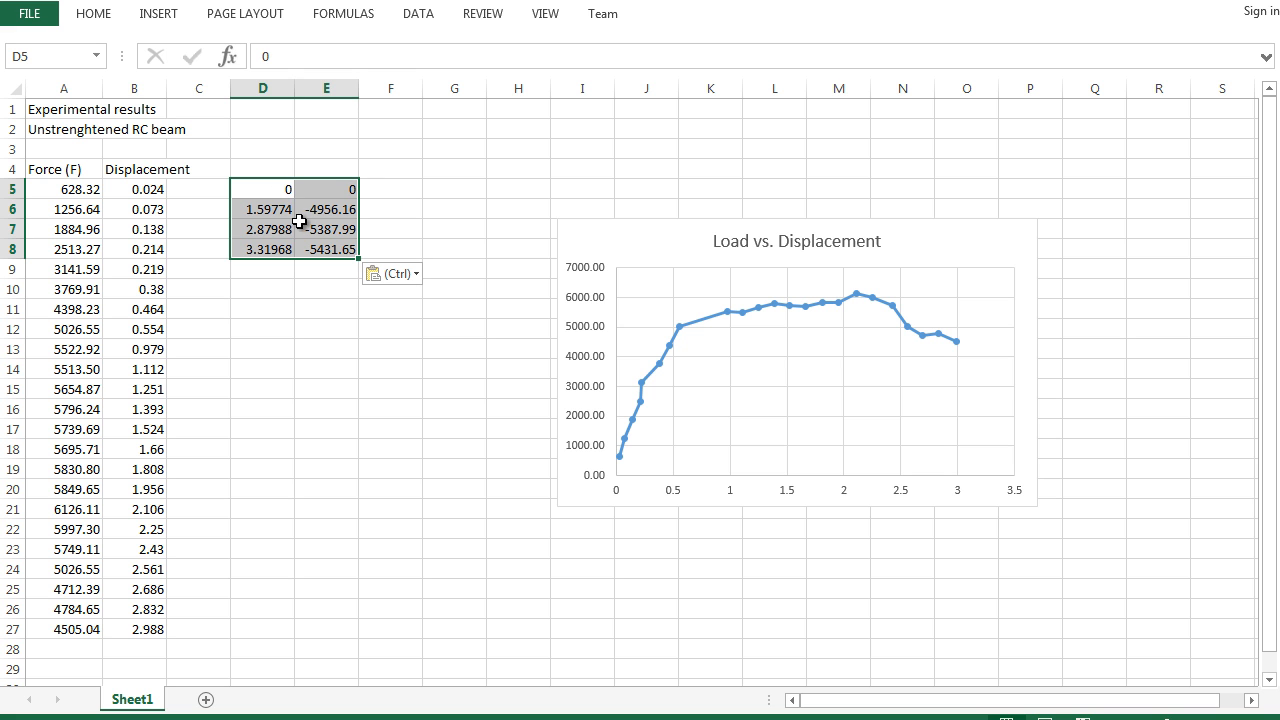
- Copy the Force (F) and Displacement headers from A4:B4 into D4:E4
left_click(284, 166)
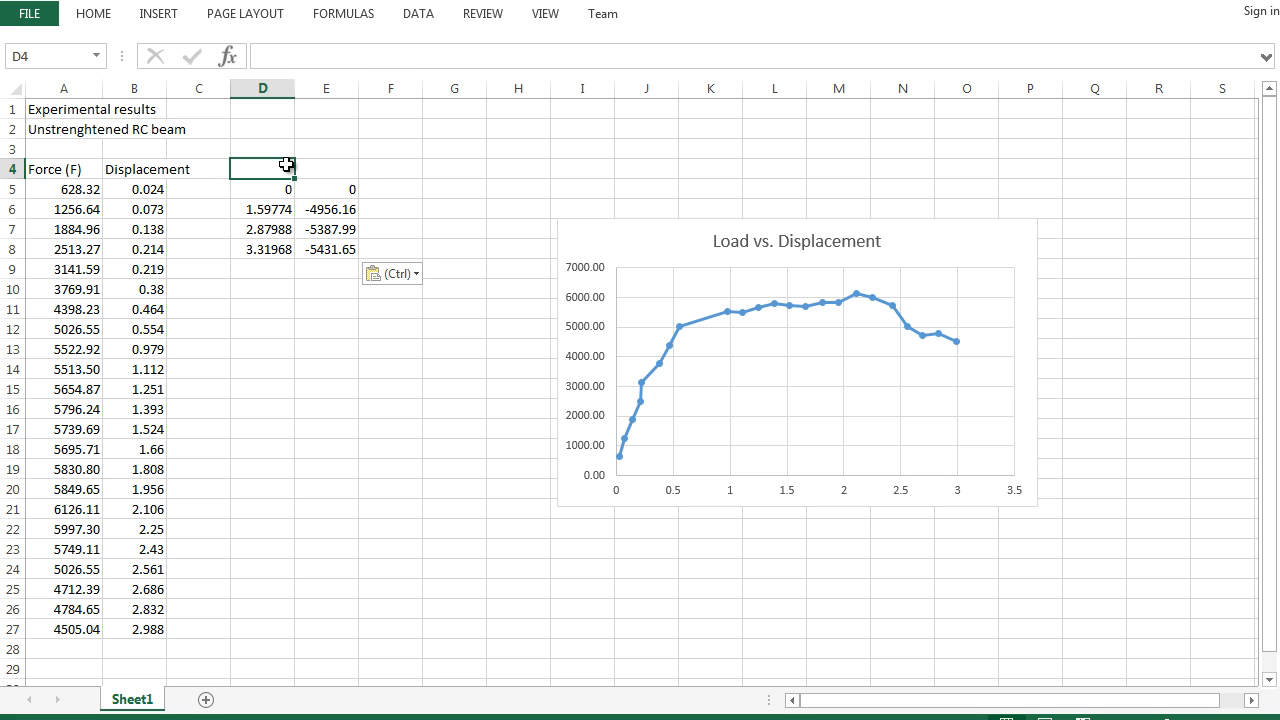
left_click_drag(79, 168, 131, 173)
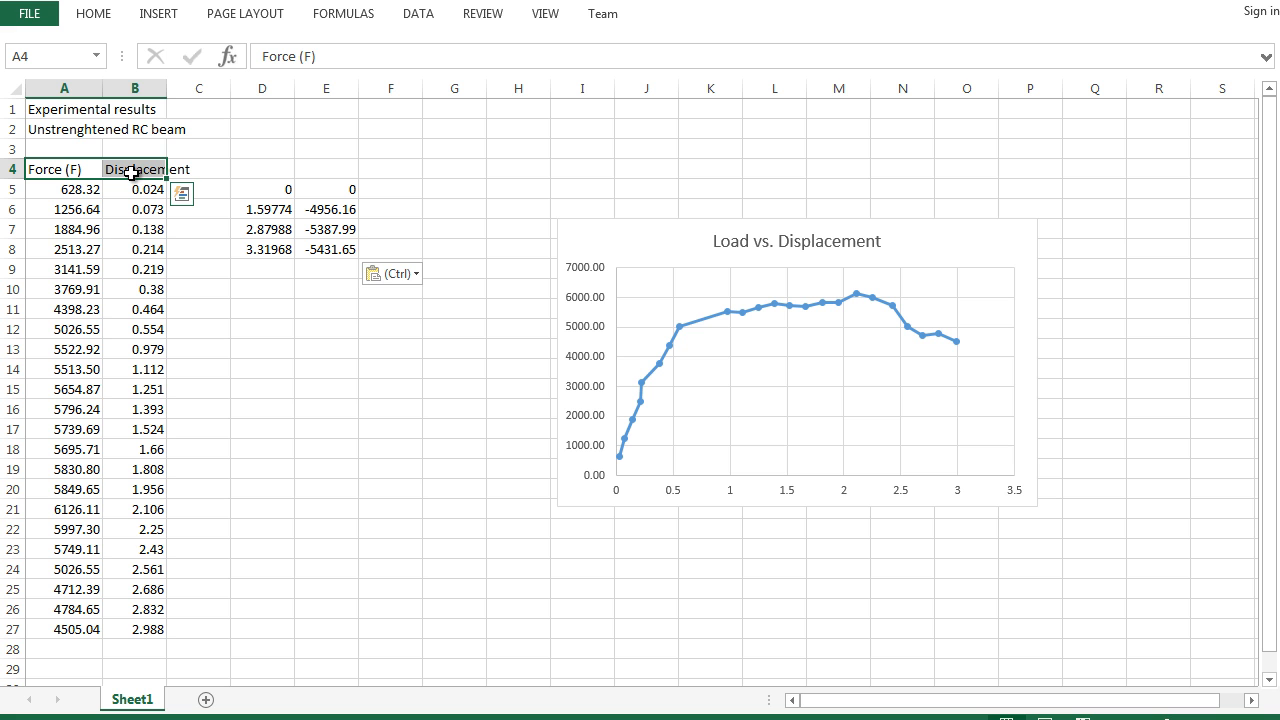
key("ctrl+c")
left_click(260, 169)
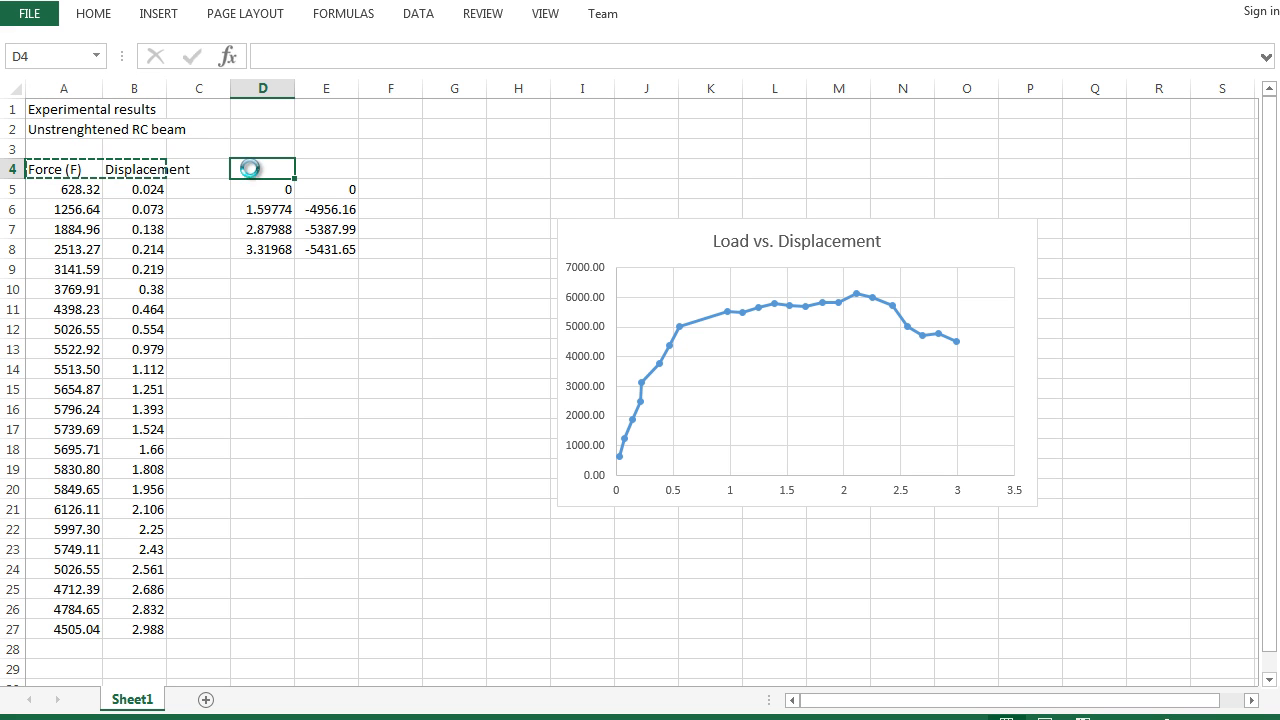
key("ctrl+v")
key("Escape")
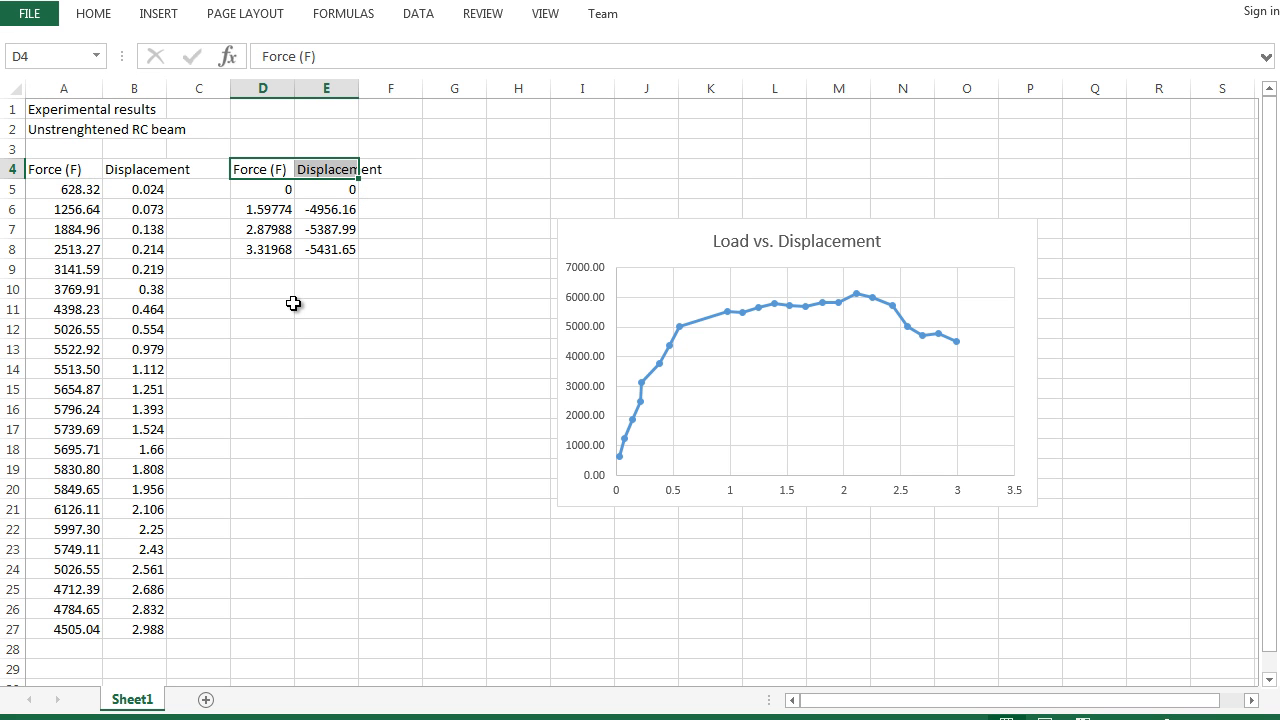
- Swap the copied headers so D4 reads Displacement and E4 reads Force (F)
left_click(270, 170)
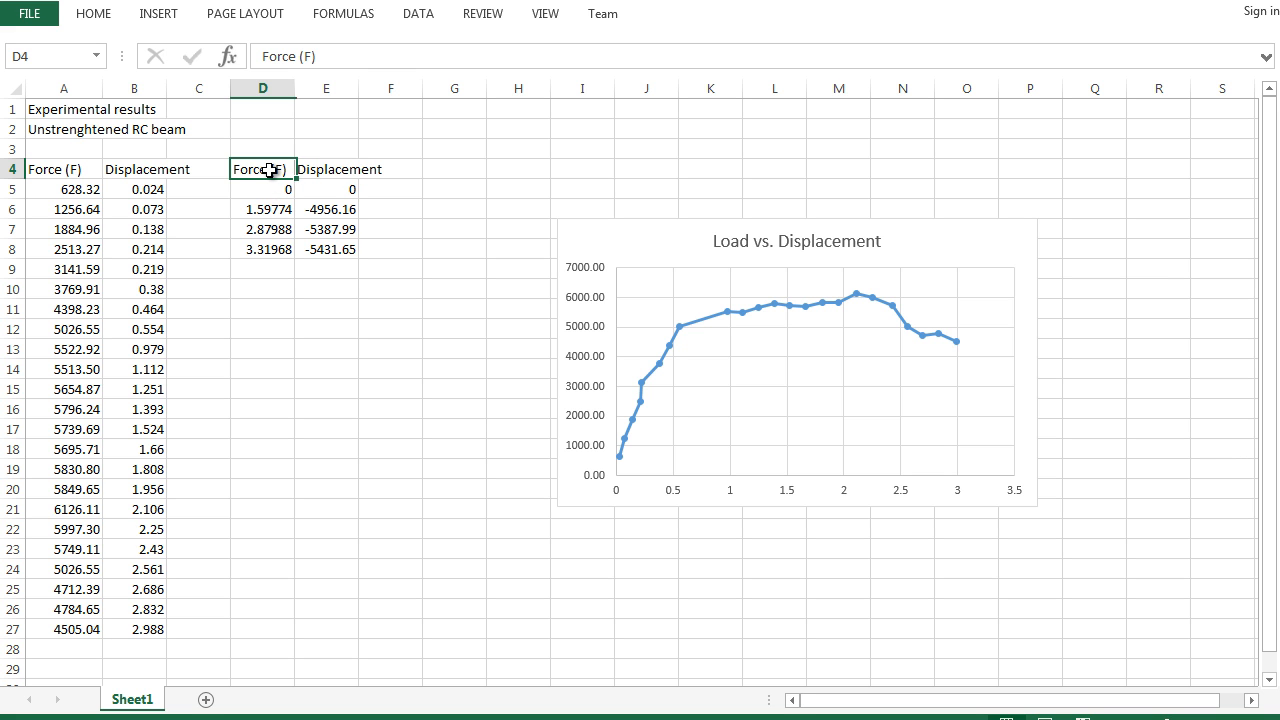
key("ctrl+c")
left_click(318, 172)
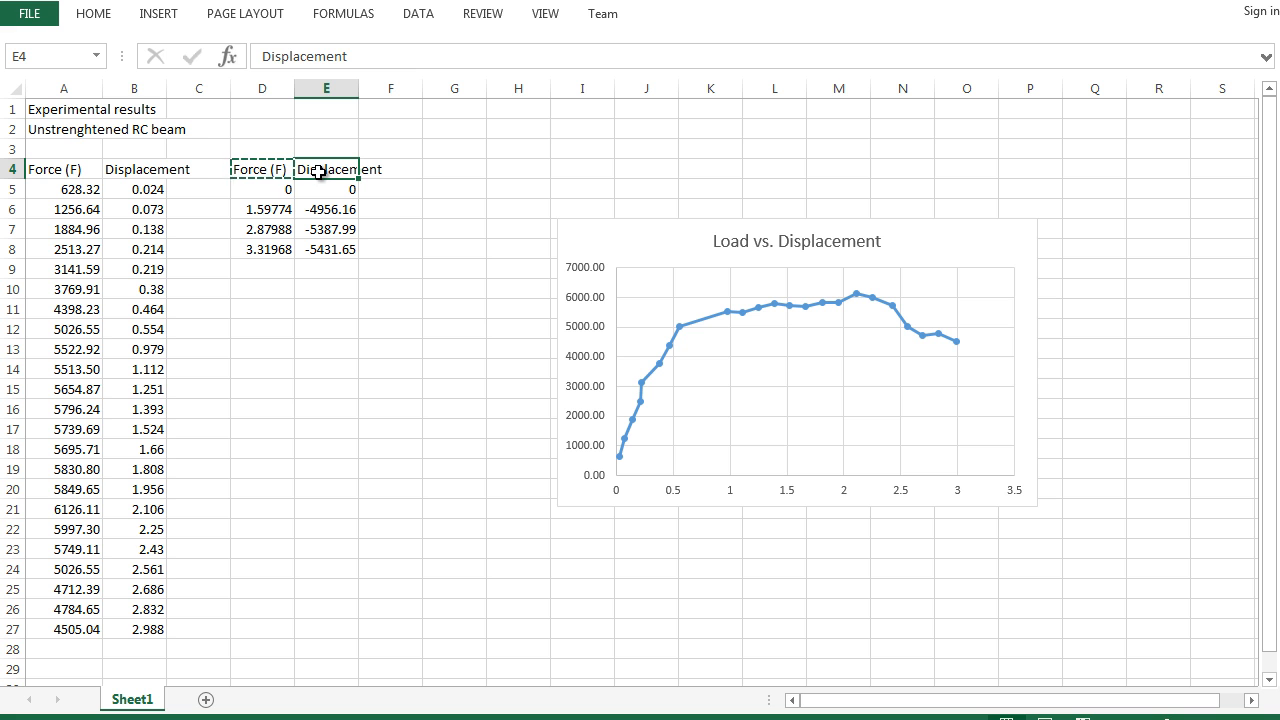
key("ctrl+v")
left_click(134, 170)
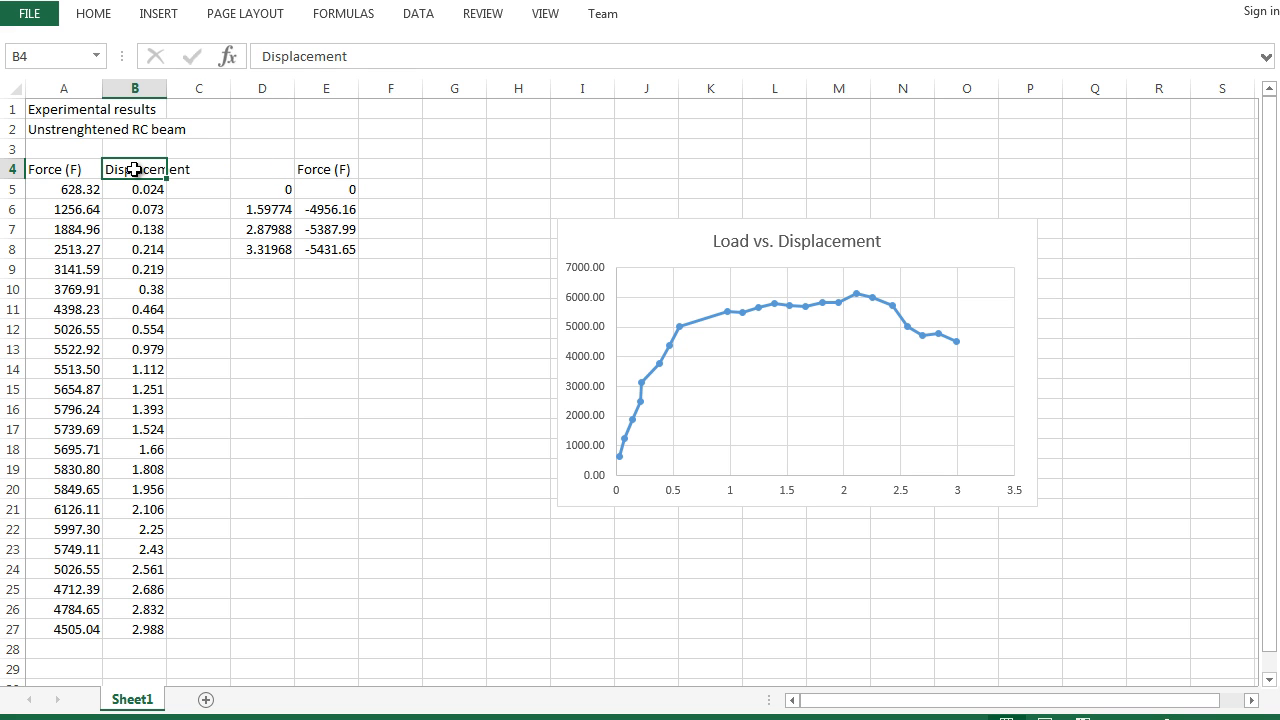
key("ctrl+c")
left_click(262, 168)
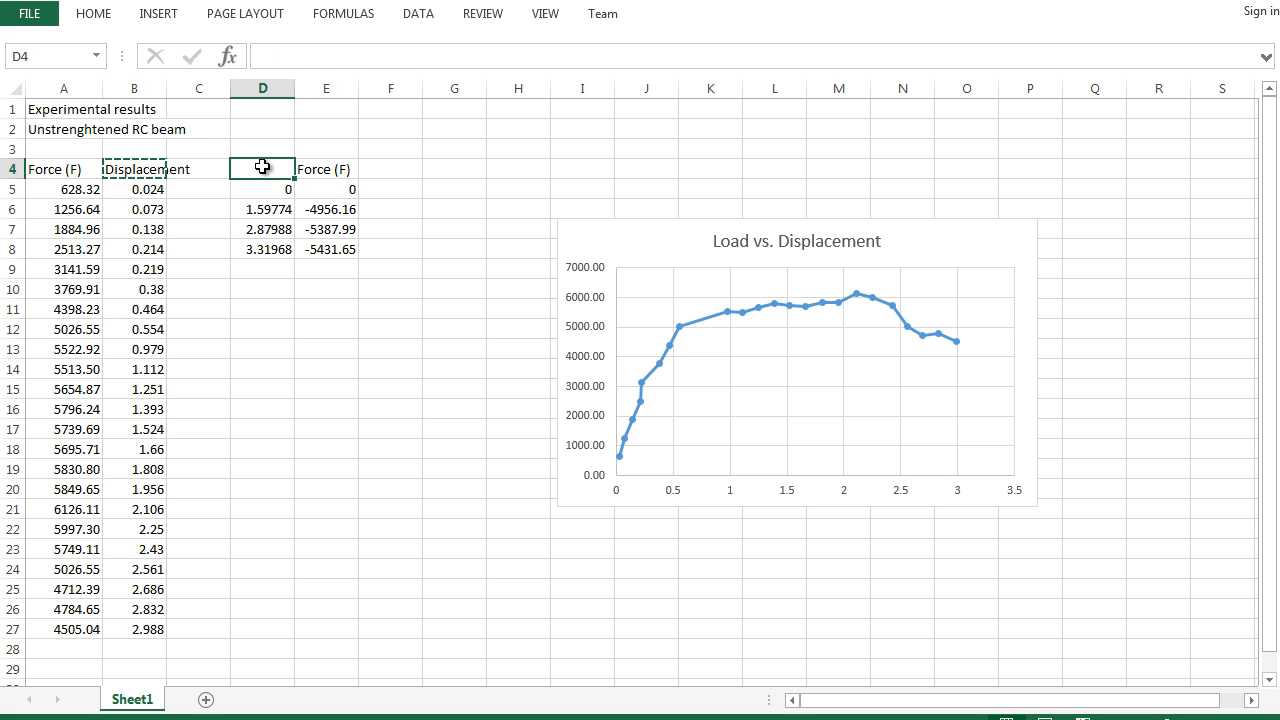
key("ctrl+v")
left_click(296, 289)
key("Escape")
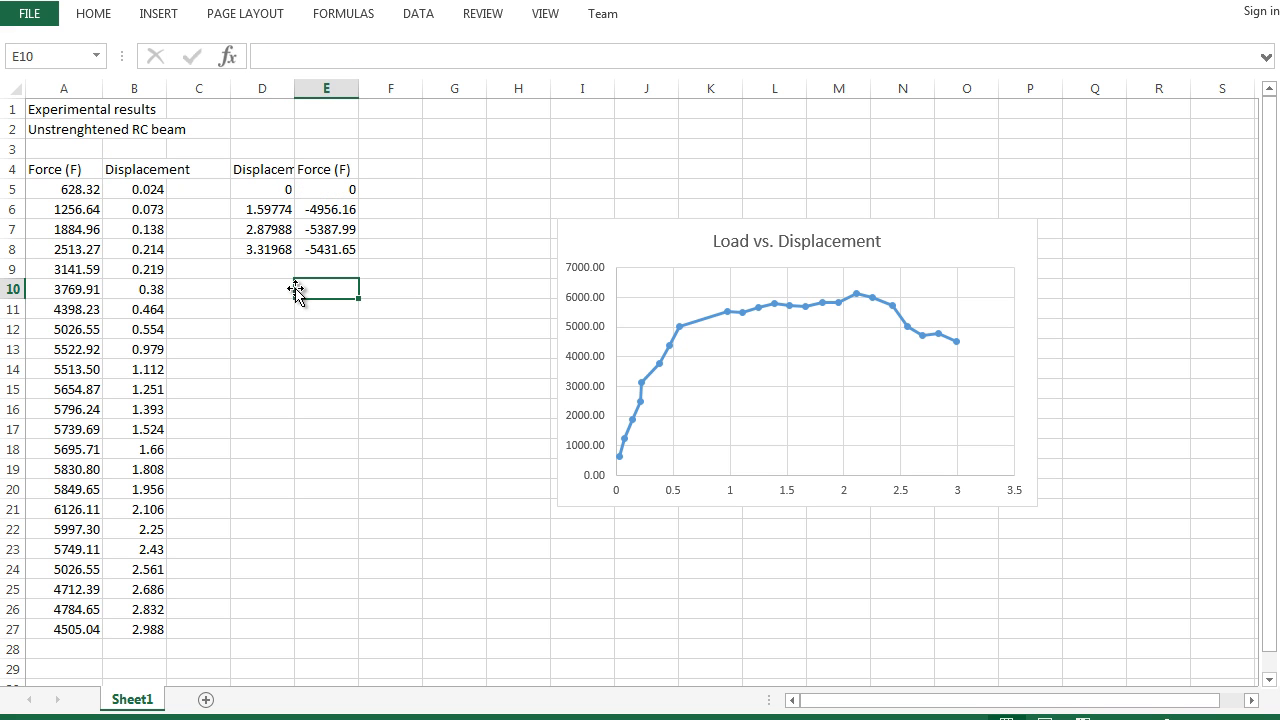
right_click(715, 380)
left_click(799, 490)
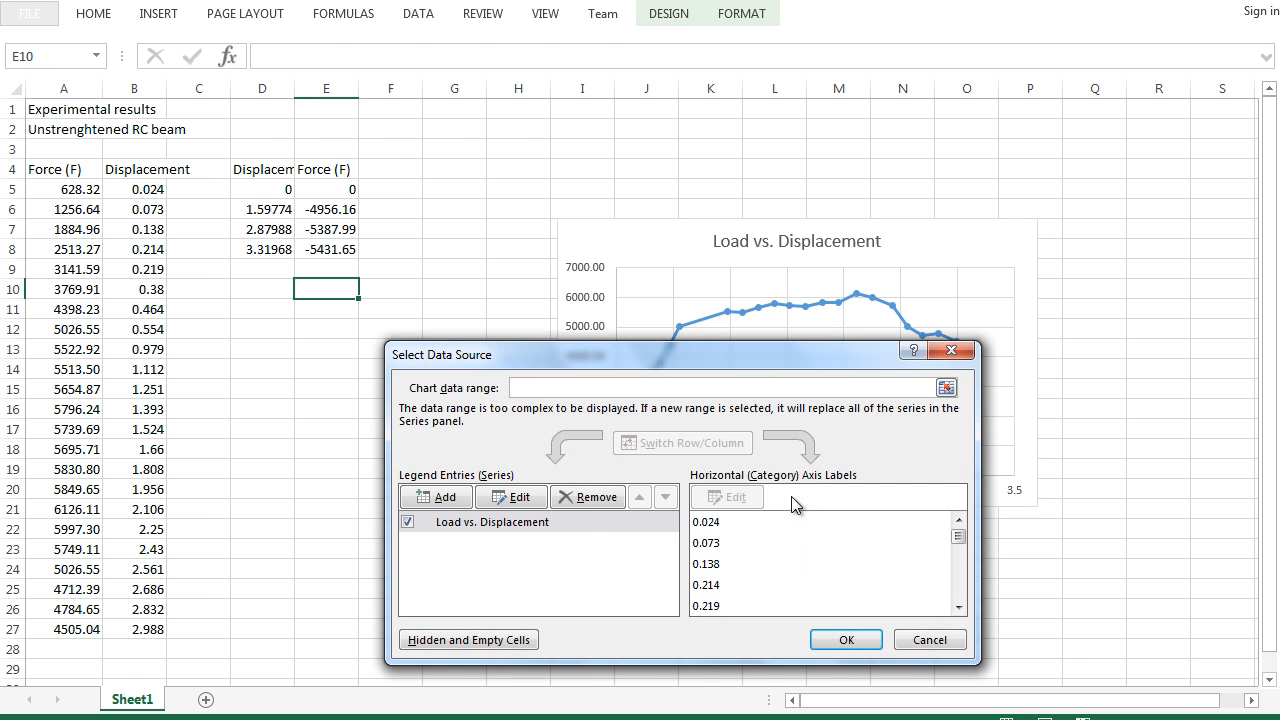
left_click(442, 497)
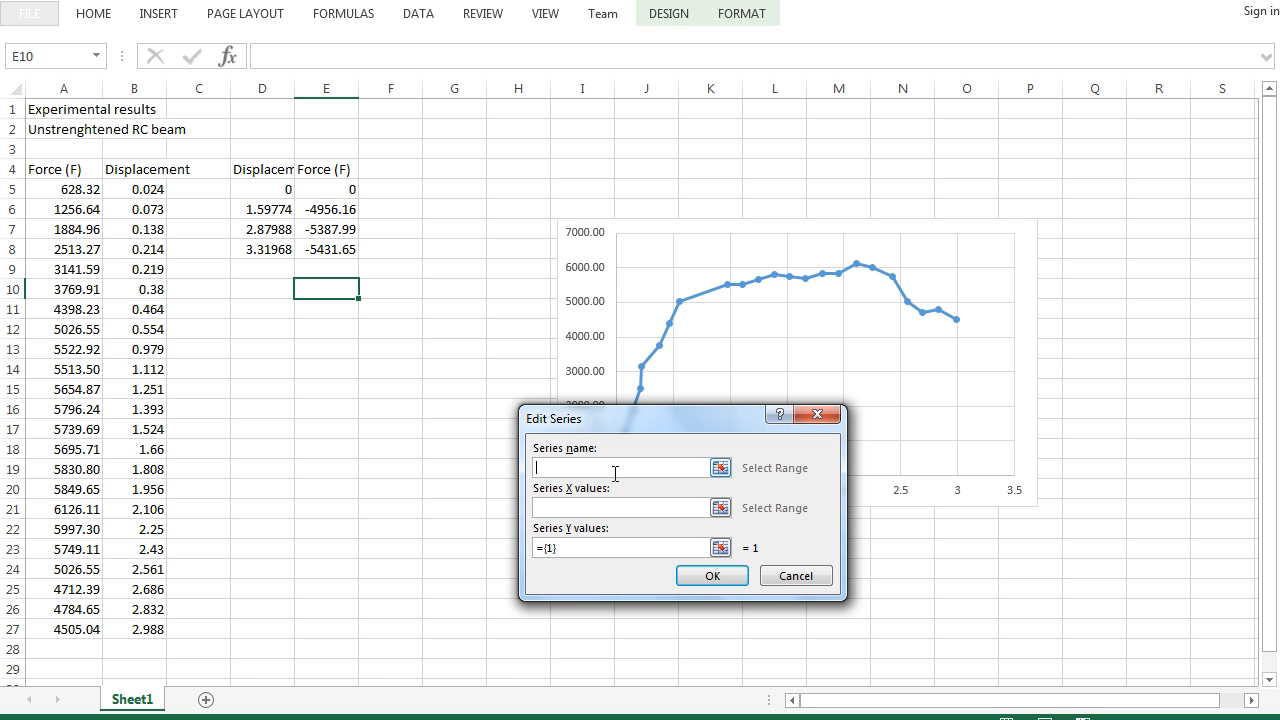
type("Abaqus")
left_click(720, 508)
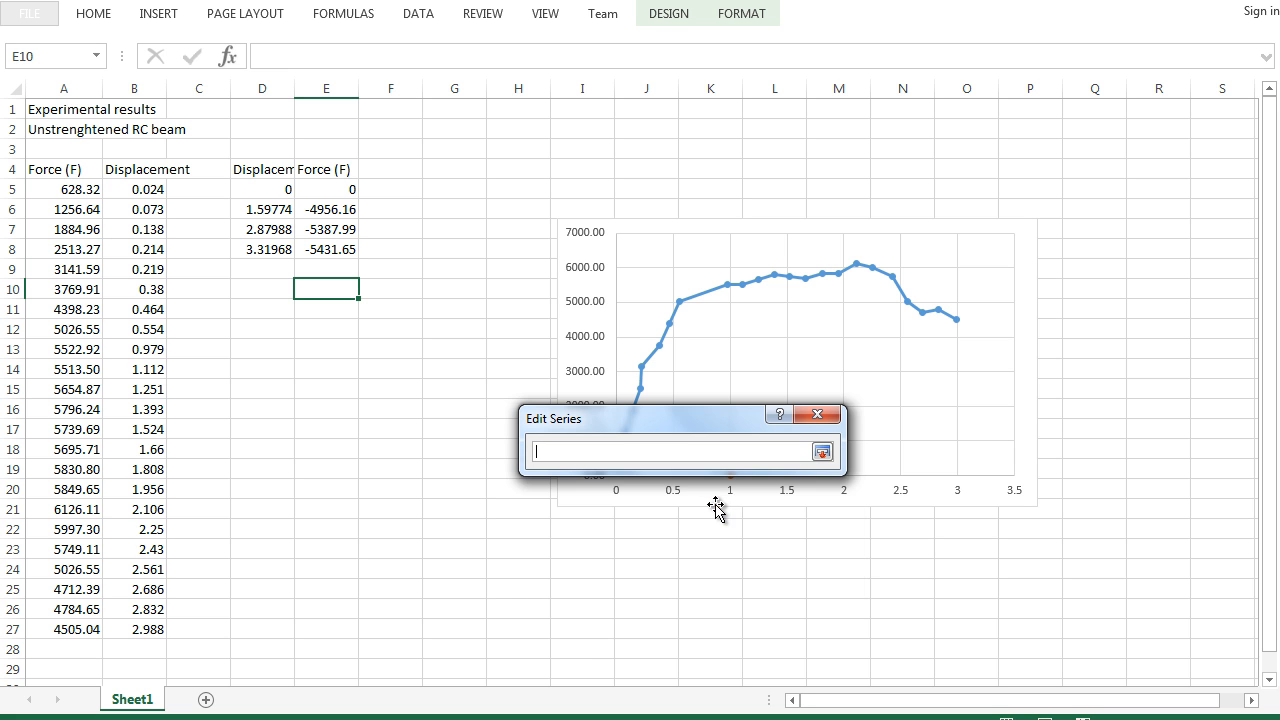
left_click_drag(268, 190, 282, 250)
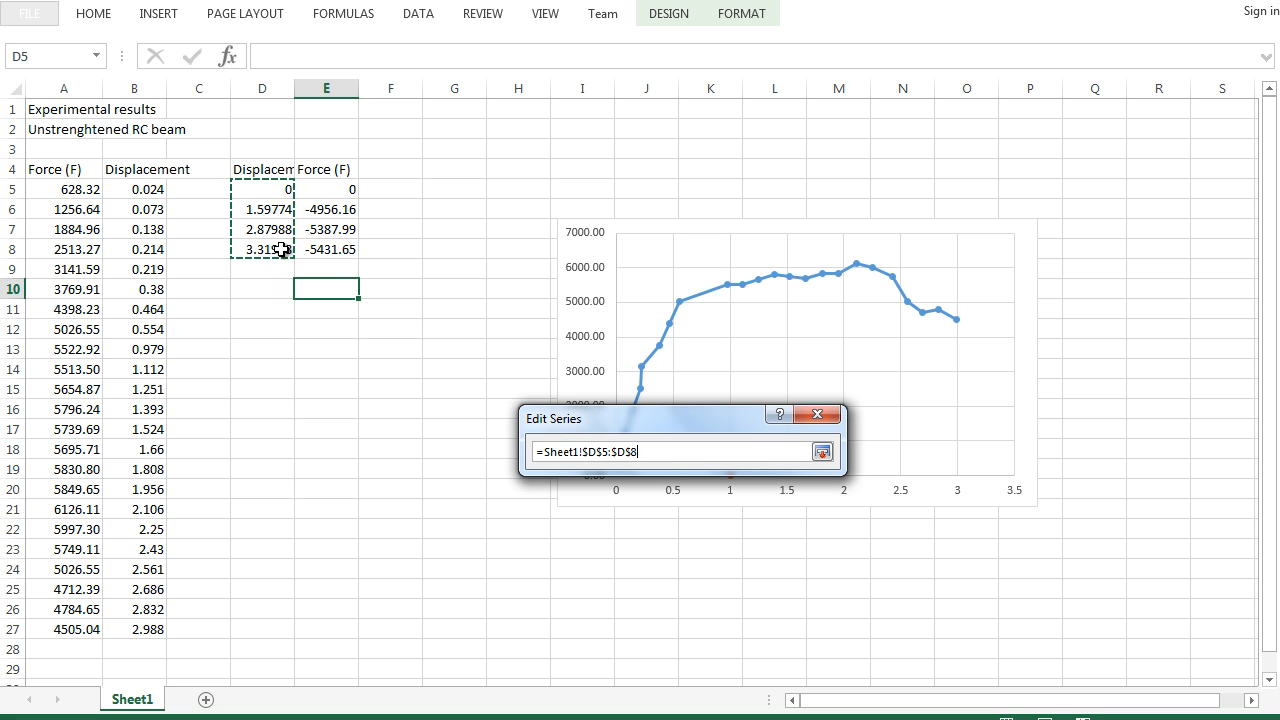
key("Return")
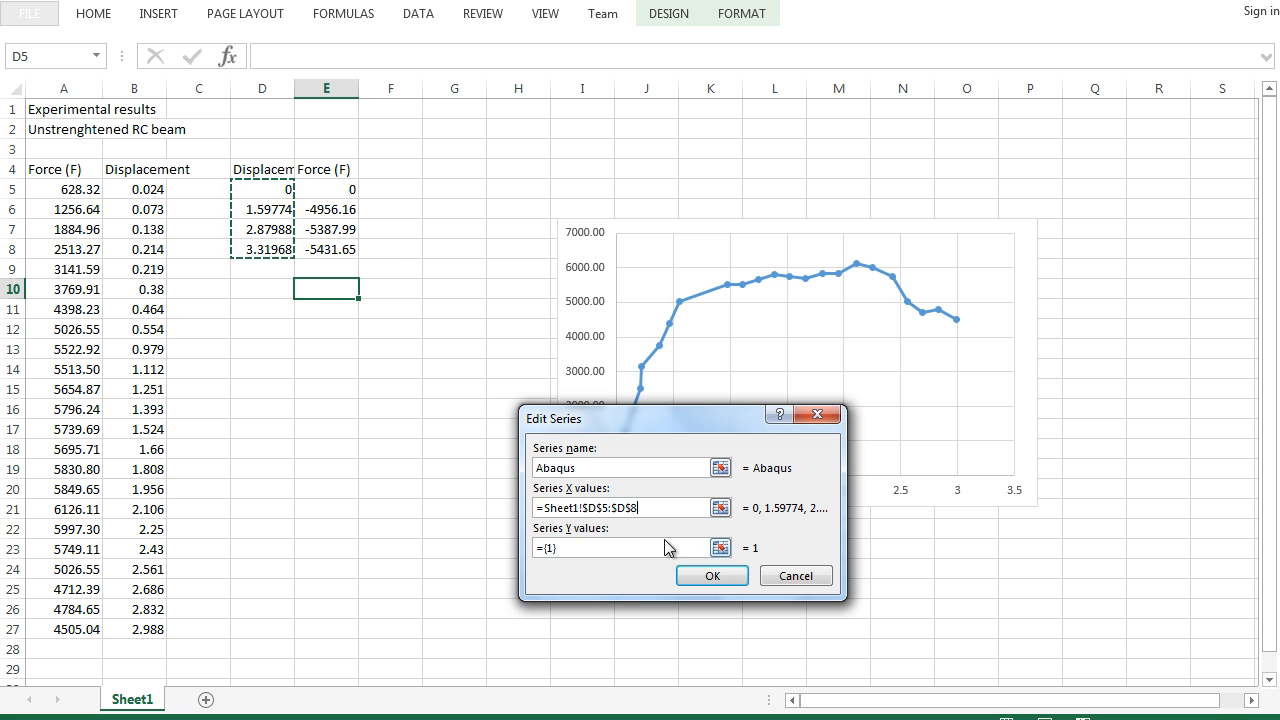
left_click(720, 548)
left_click_drag(346, 189, 347, 250)
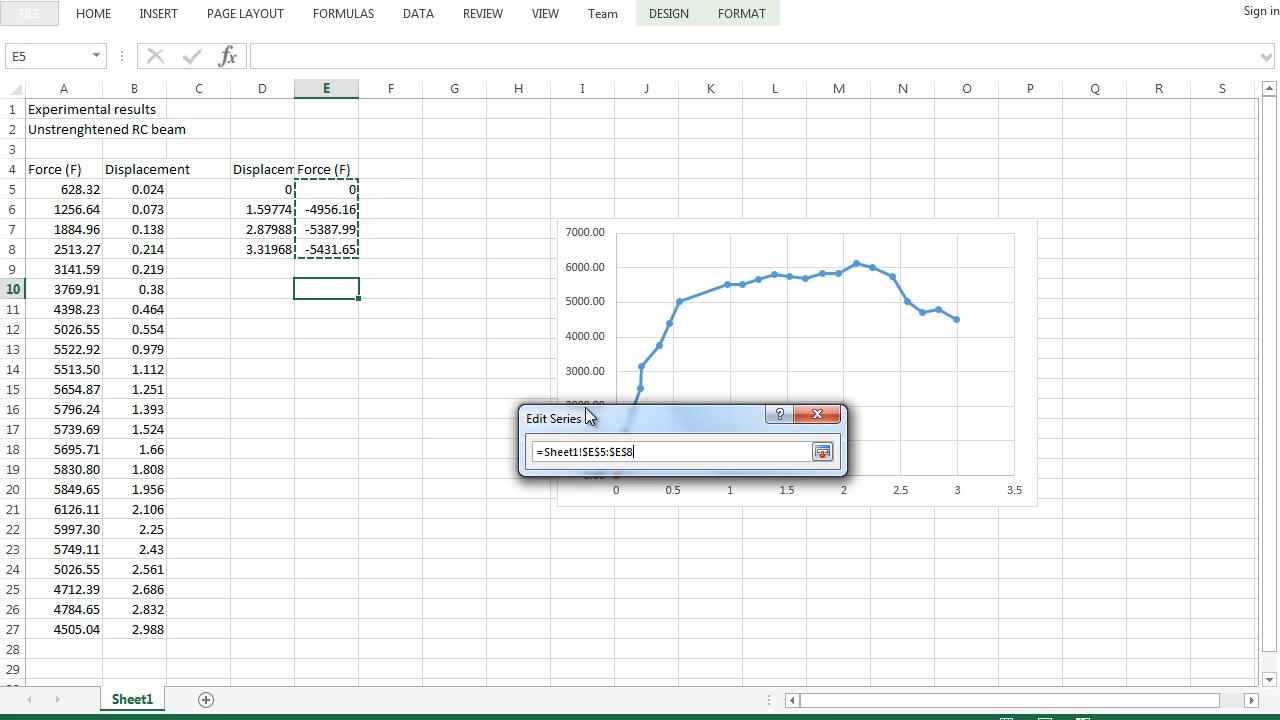
key("Return")
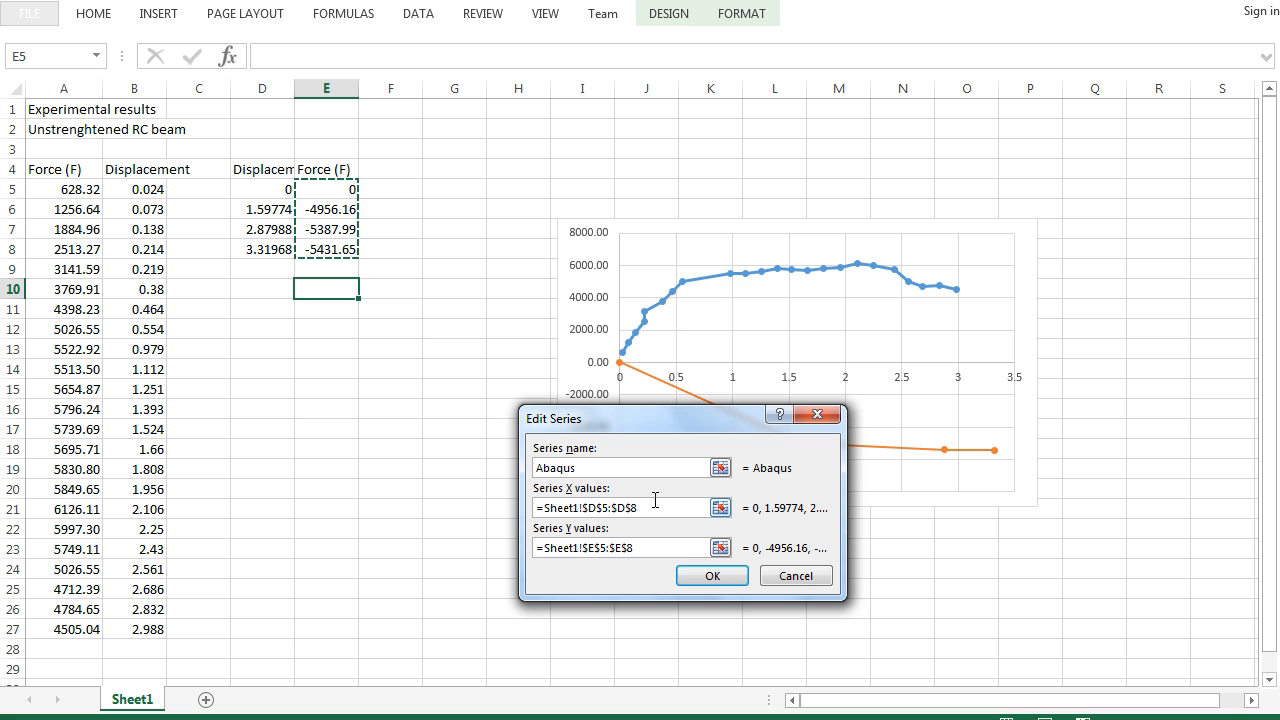
left_click(783, 578)
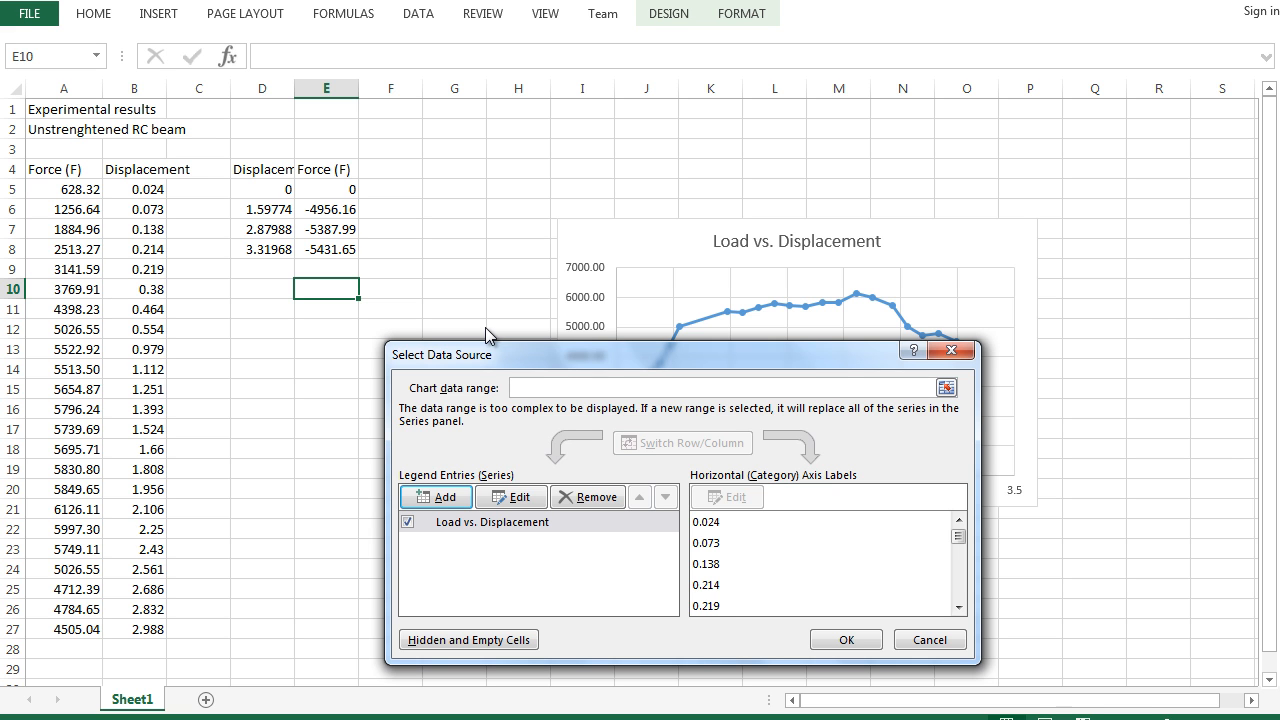
left_click(928, 640)
- Enter the formula =-1*E5 in F5 and fill it down to F8 to reverse the force sign
left_click(330, 189)
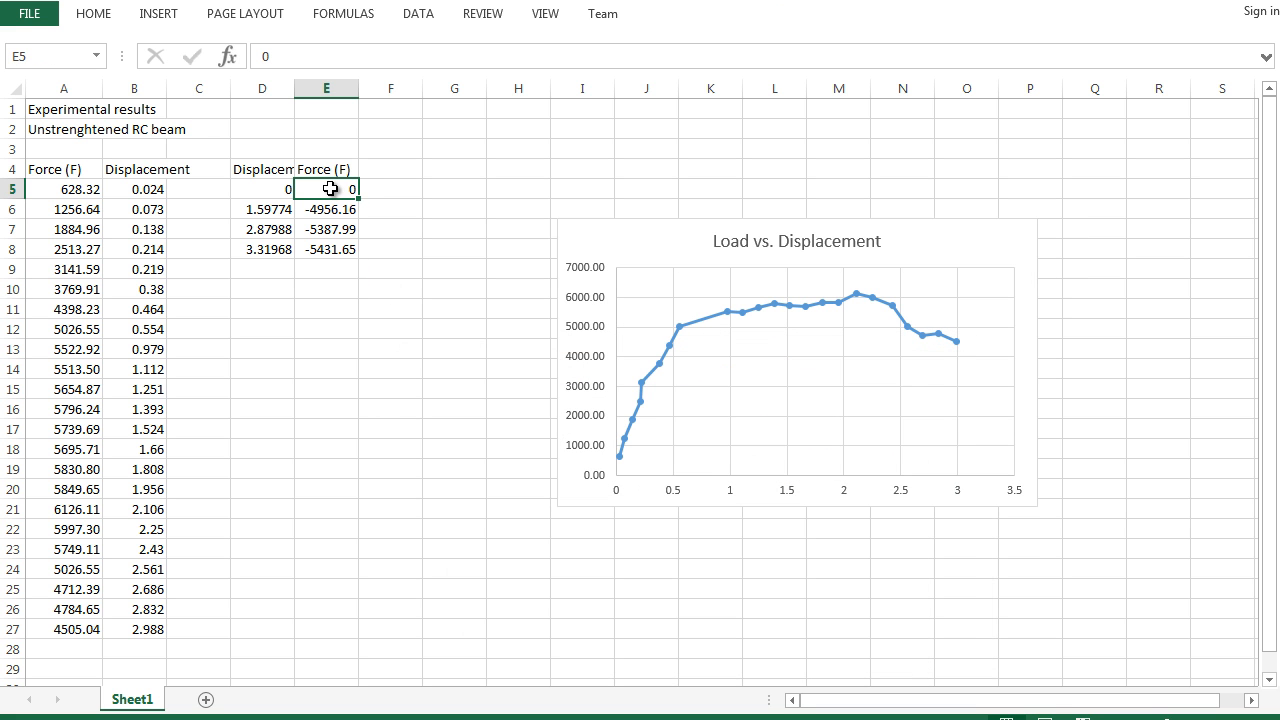
left_click(398, 190)
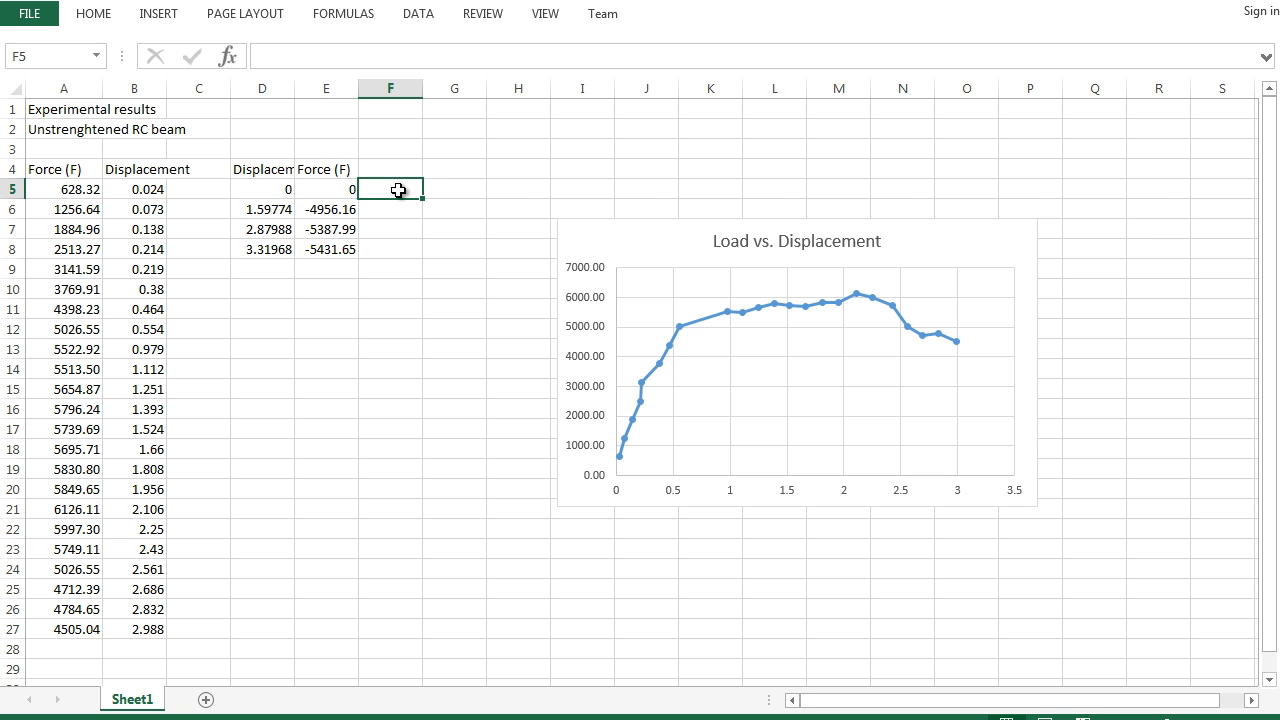
type("-")
key("BackSpace")
type("=-1")
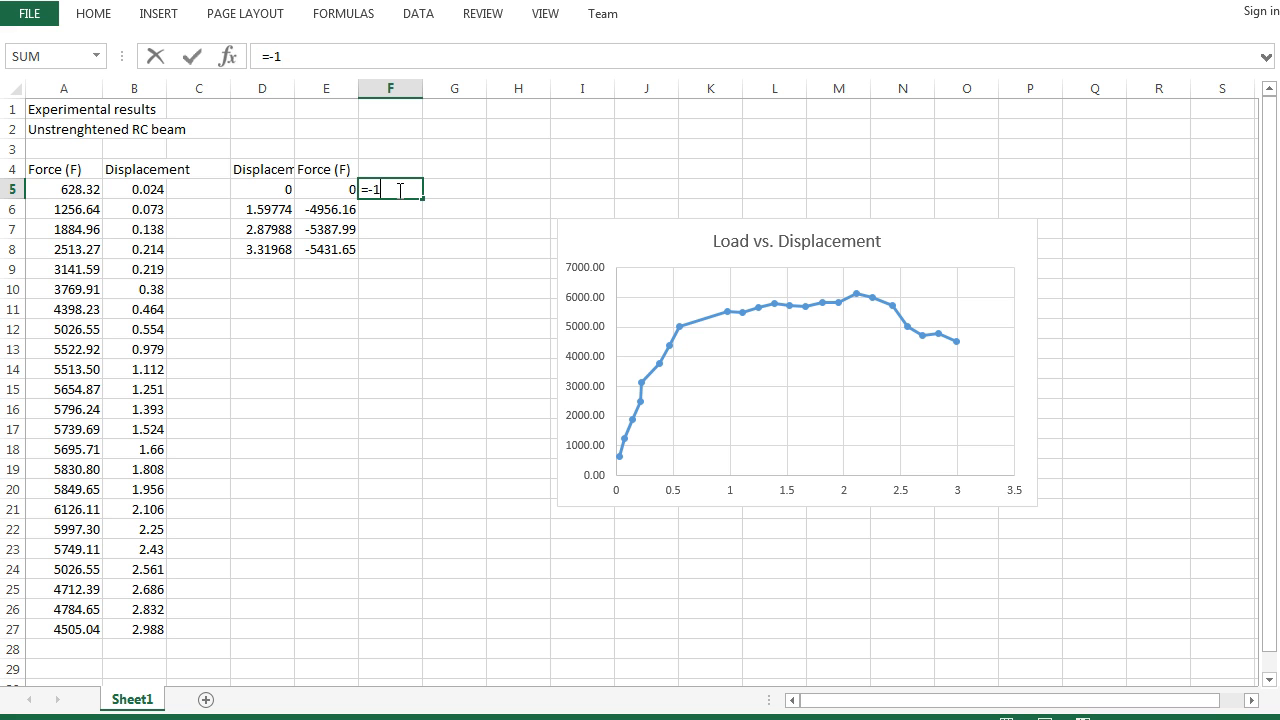
type("*E5")
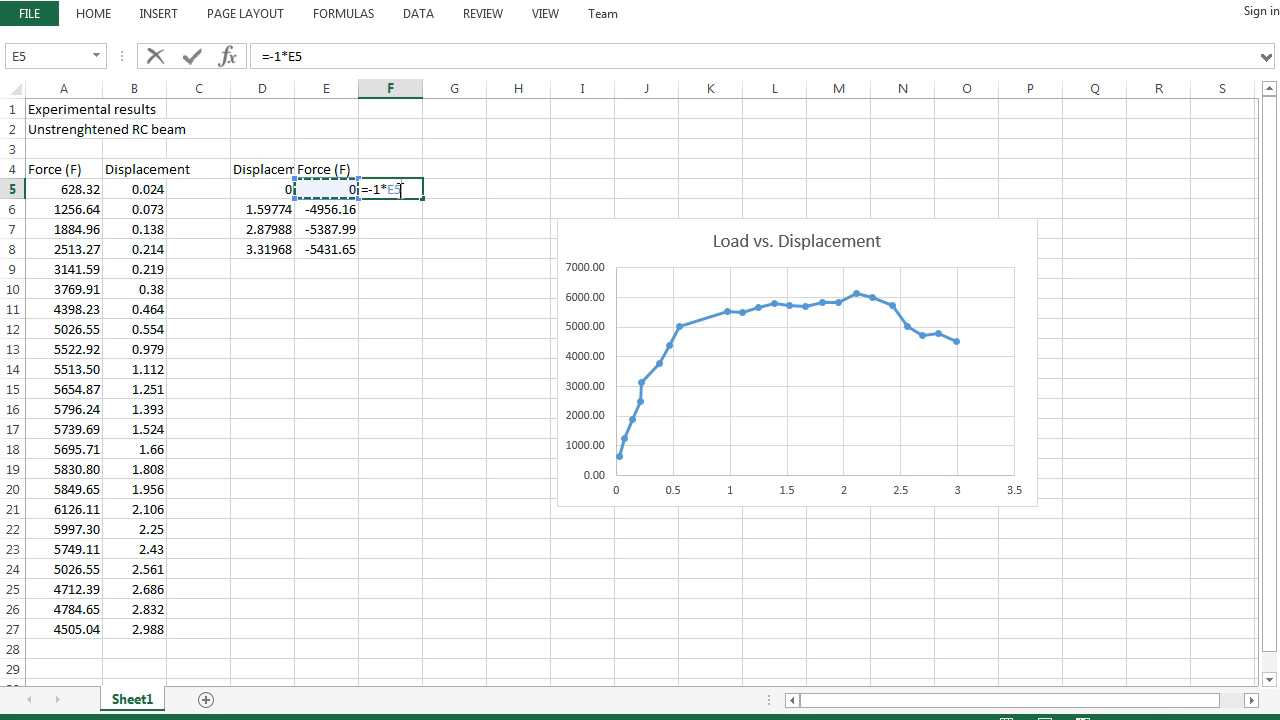
key("Return")
left_click(398, 190)
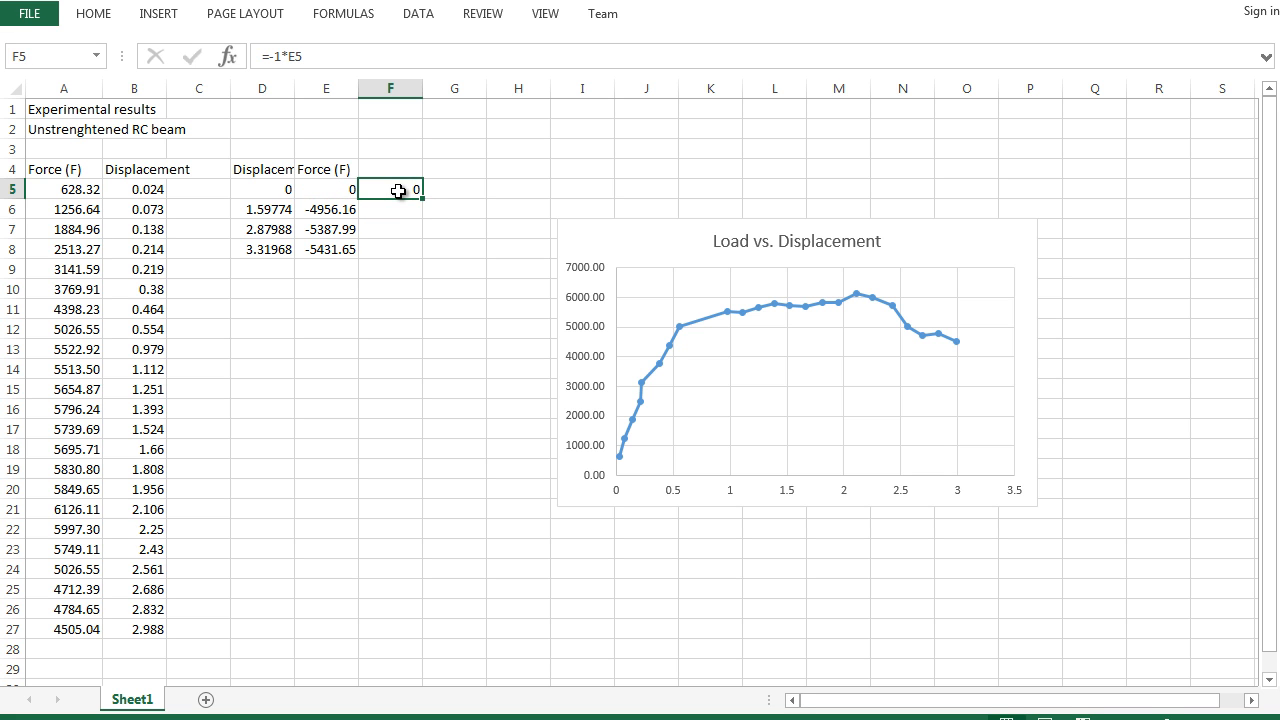
left_click_drag(422, 201, 418, 251)
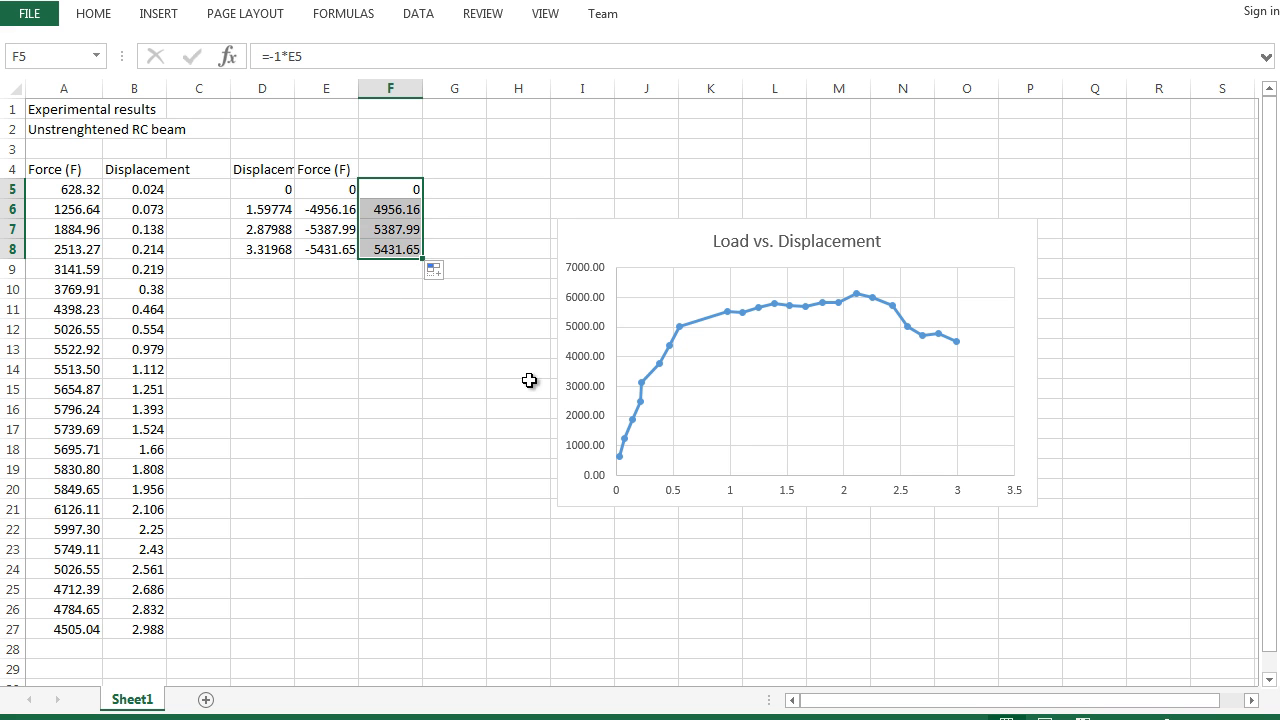
right_click(706, 387)
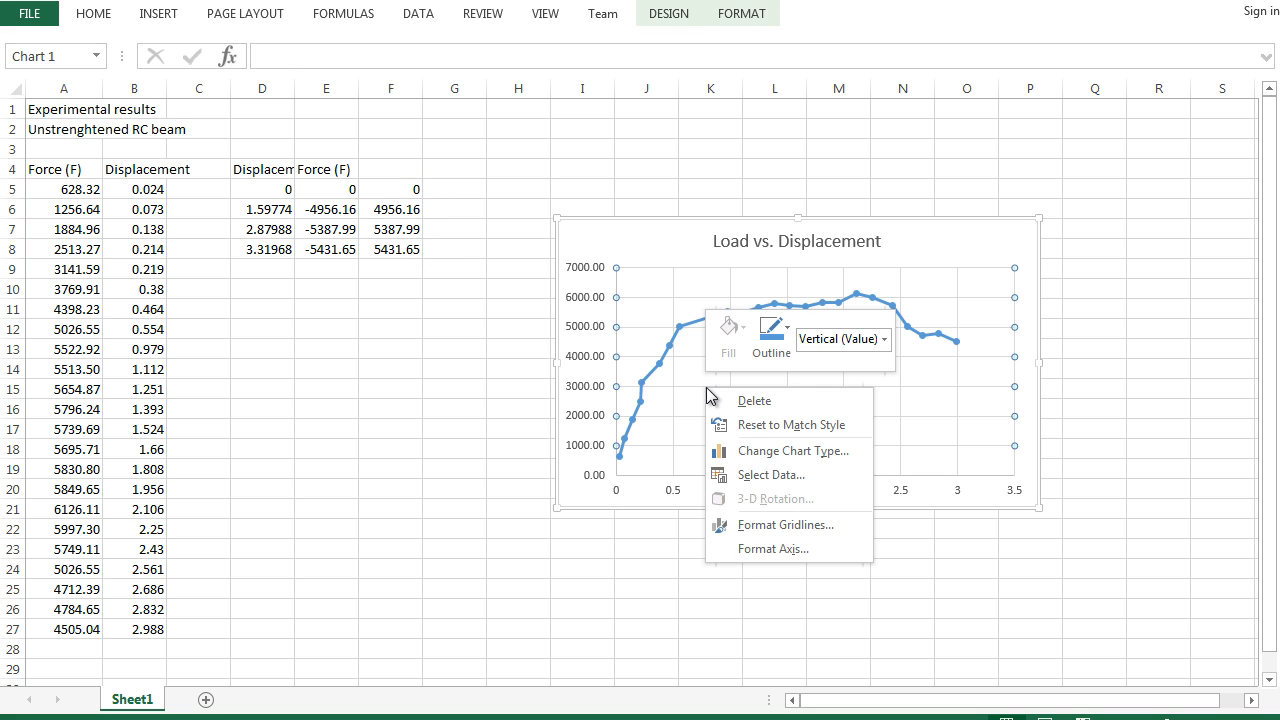
left_click(785, 476)
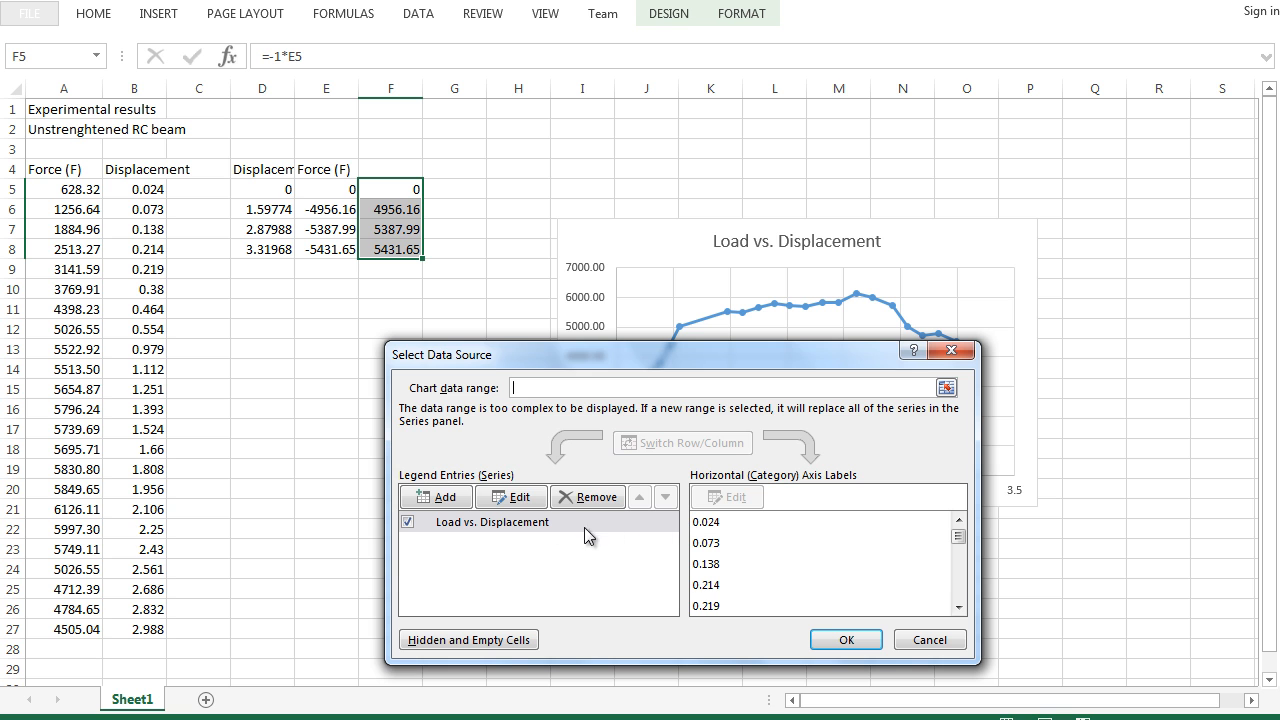
left_click(522, 500)
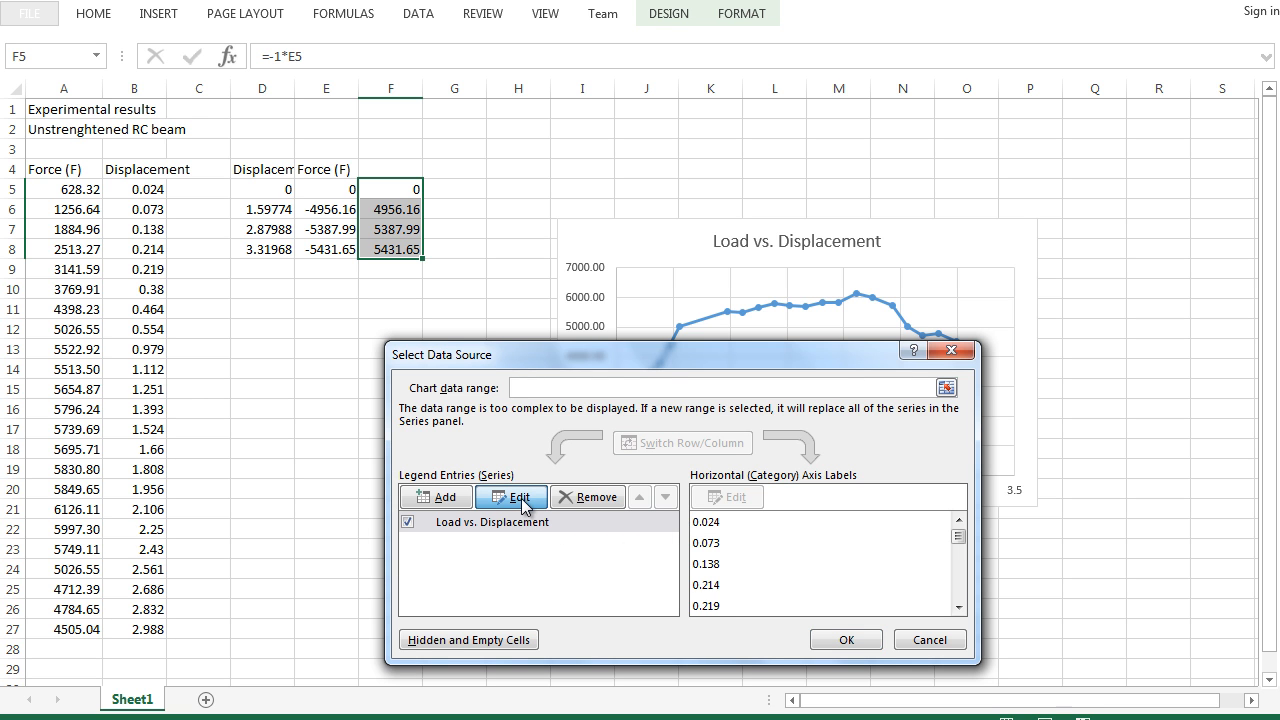
left_click(424, 496)
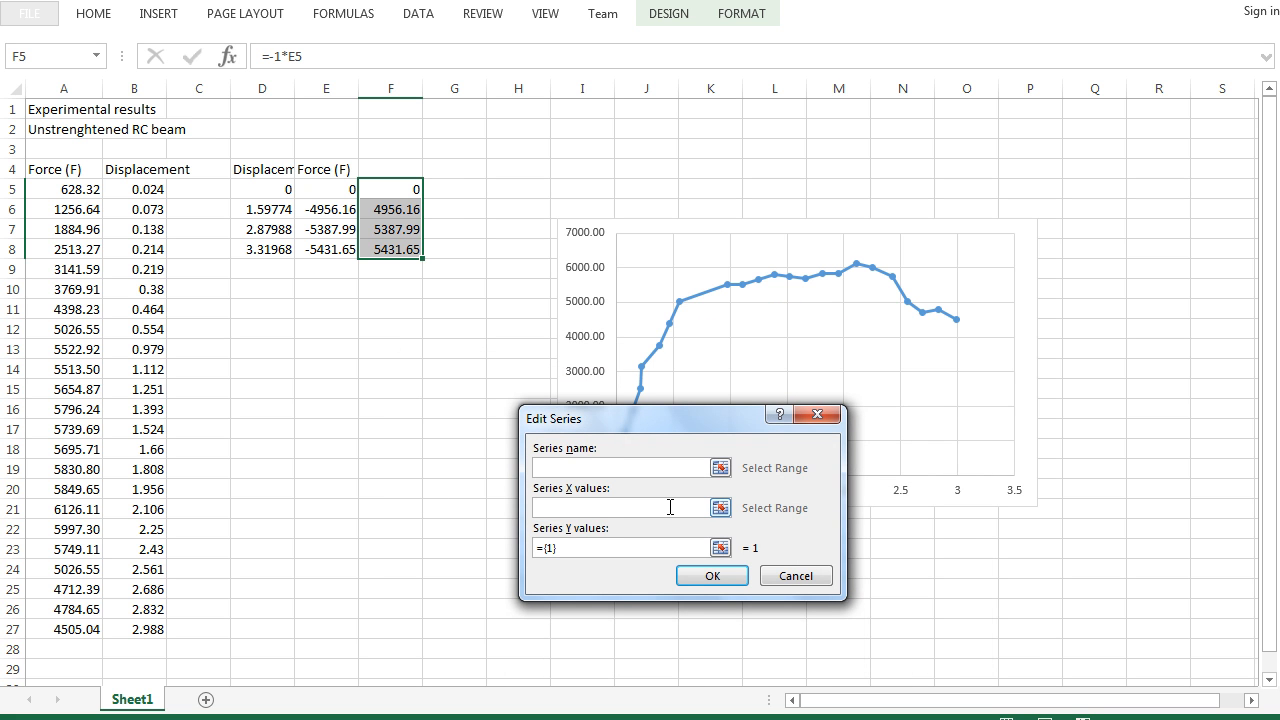
type("Abaqus")
left_click(720, 508)
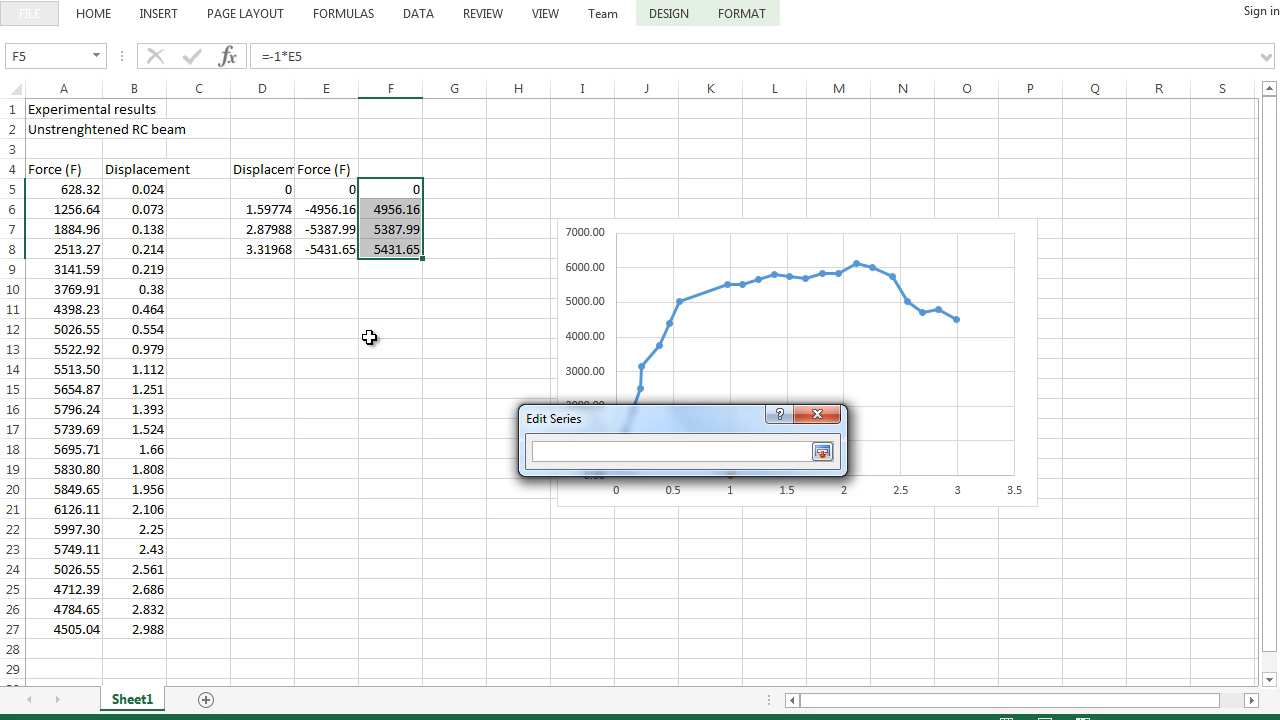
left_click_drag(271, 190, 263, 246)
key("Return")
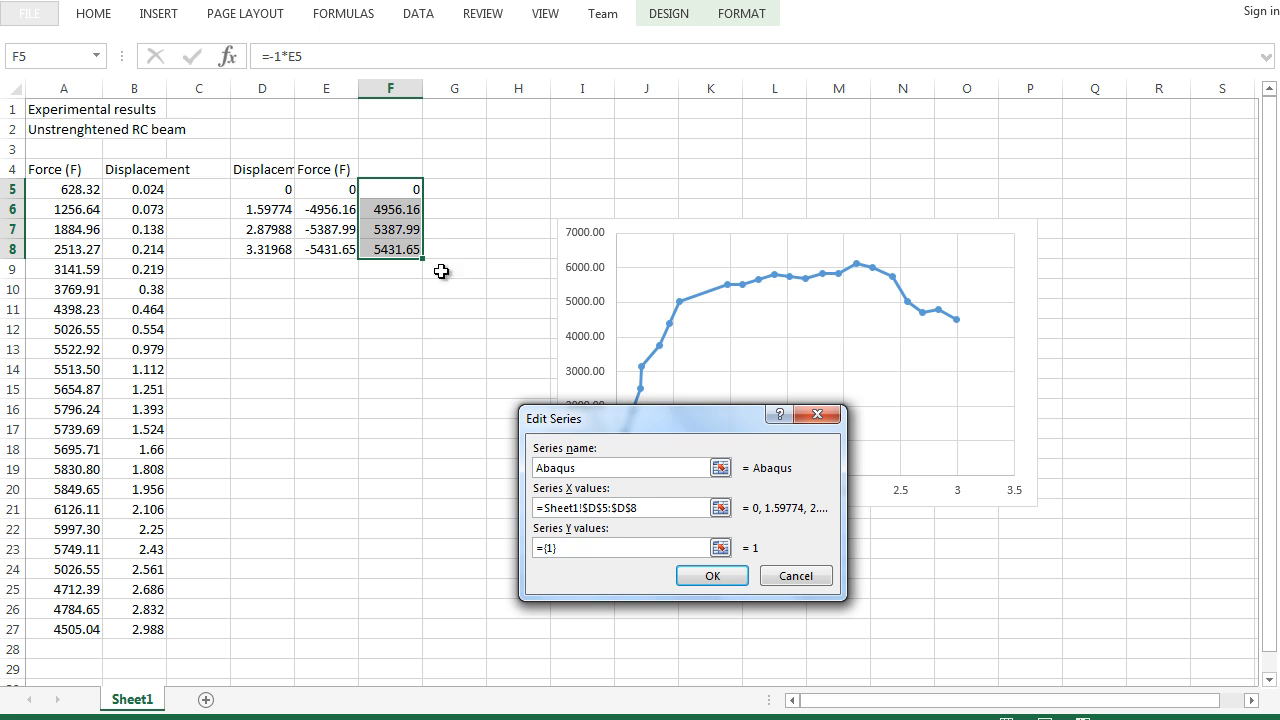
left_click(454, 233)
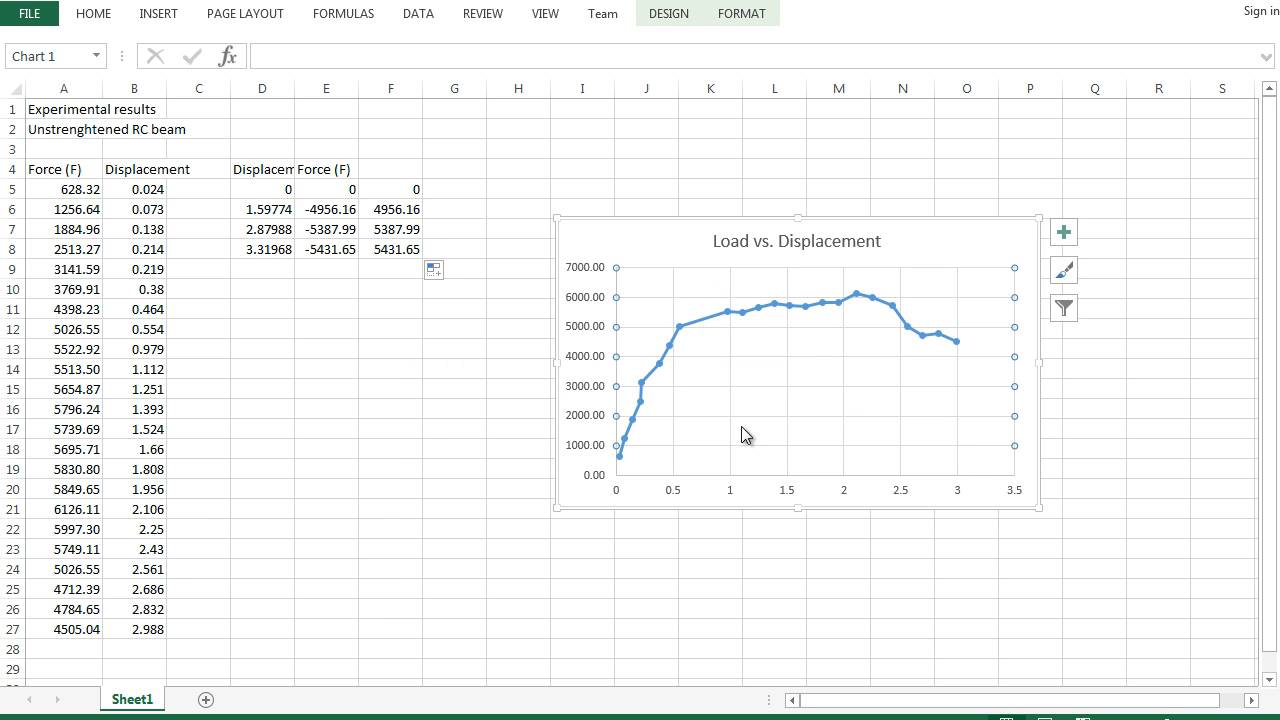
- Add a chart series named Abaqus with X values from D5:D8 and Y values from F5:F8
right_click(736, 388)
left_click(803, 476)
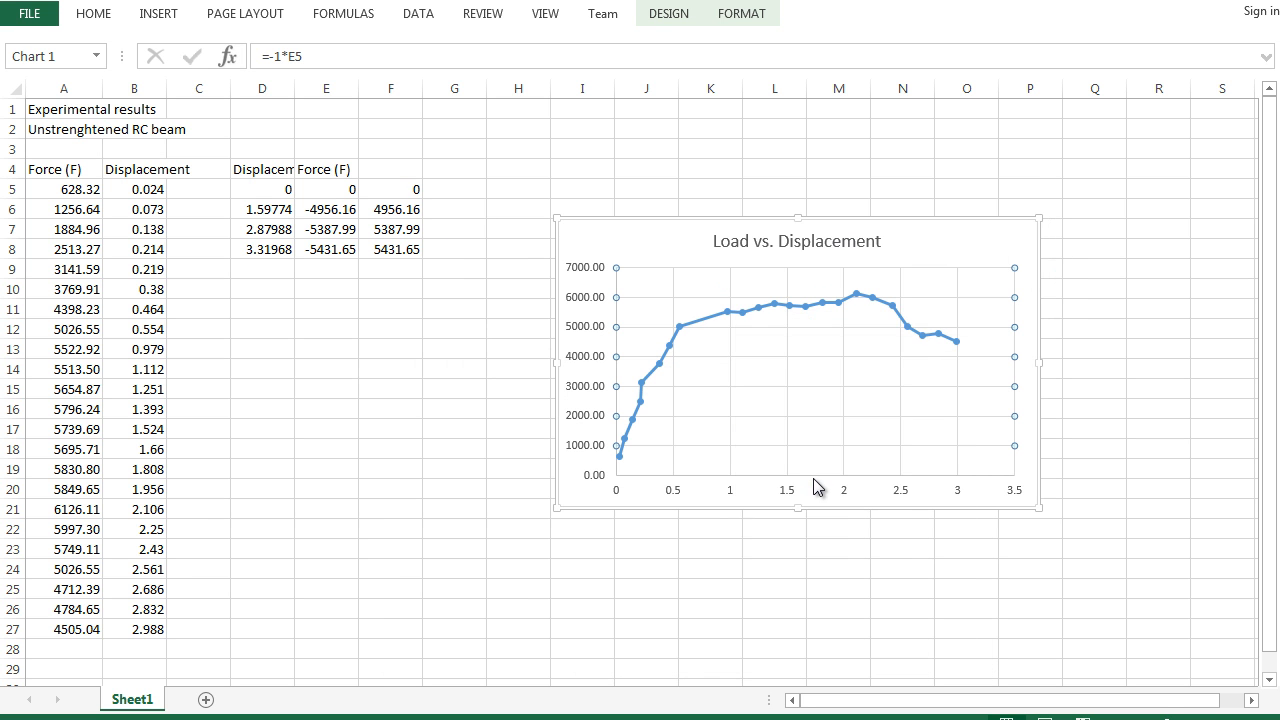
left_click(452, 497)
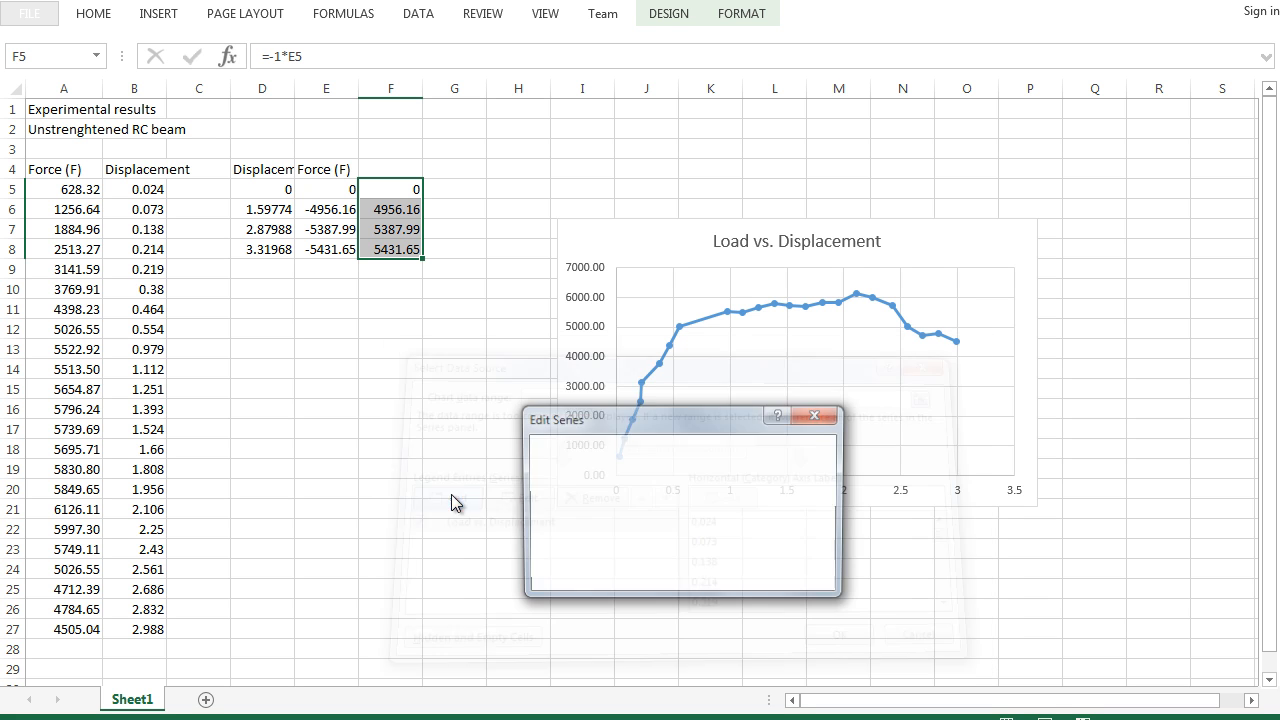
type("Abaqus")
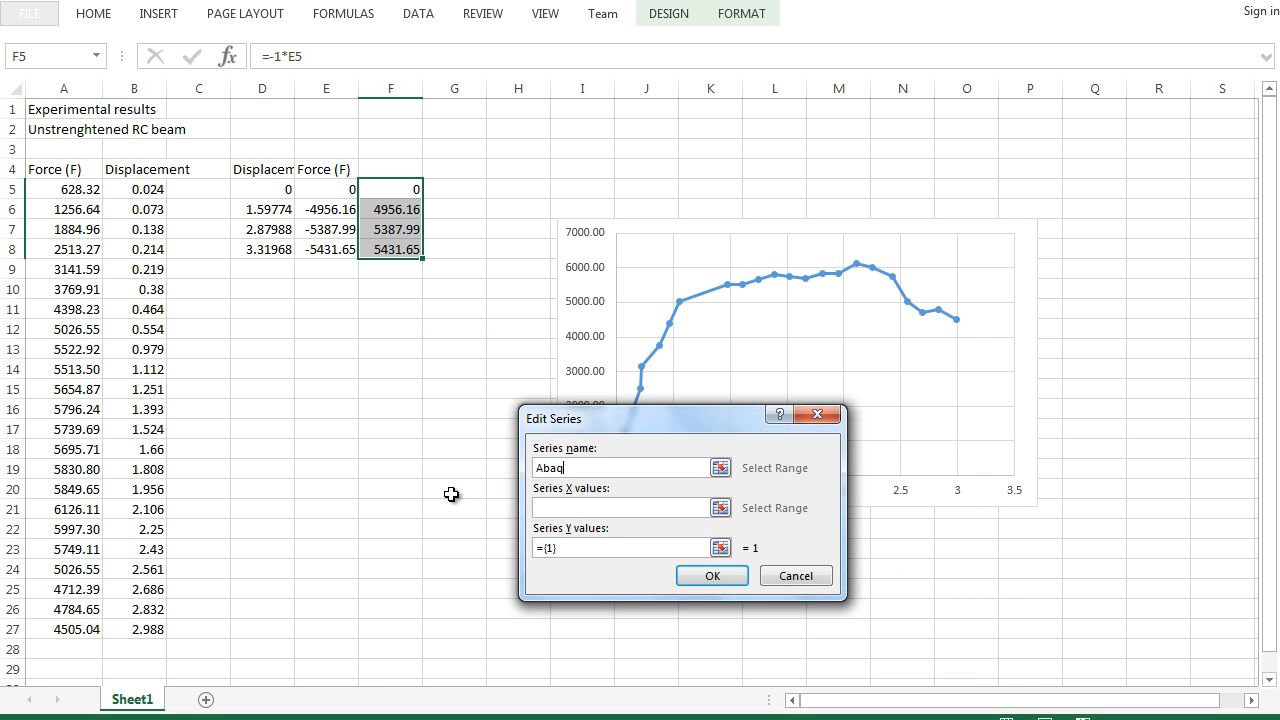
left_click(720, 507)
left_click(272, 186)
left_click_drag(272, 186, 281, 243)
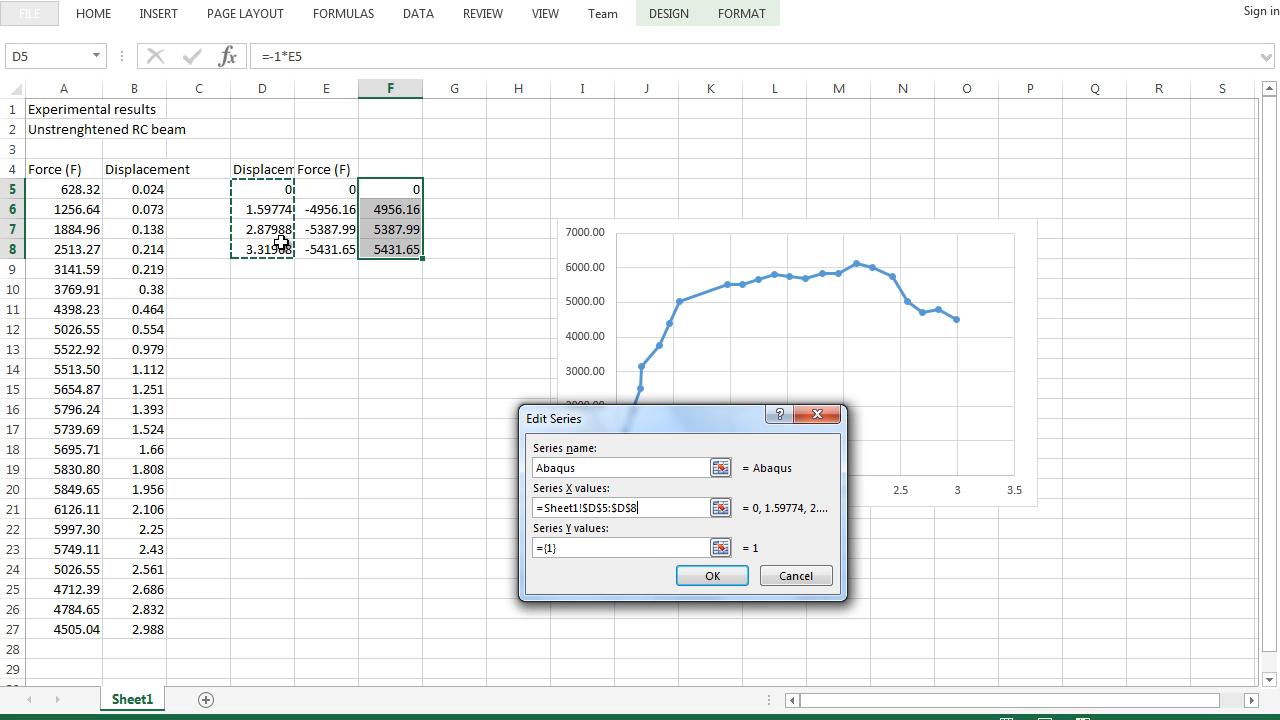
left_click(720, 547)
left_click_drag(410, 186, 400, 251)
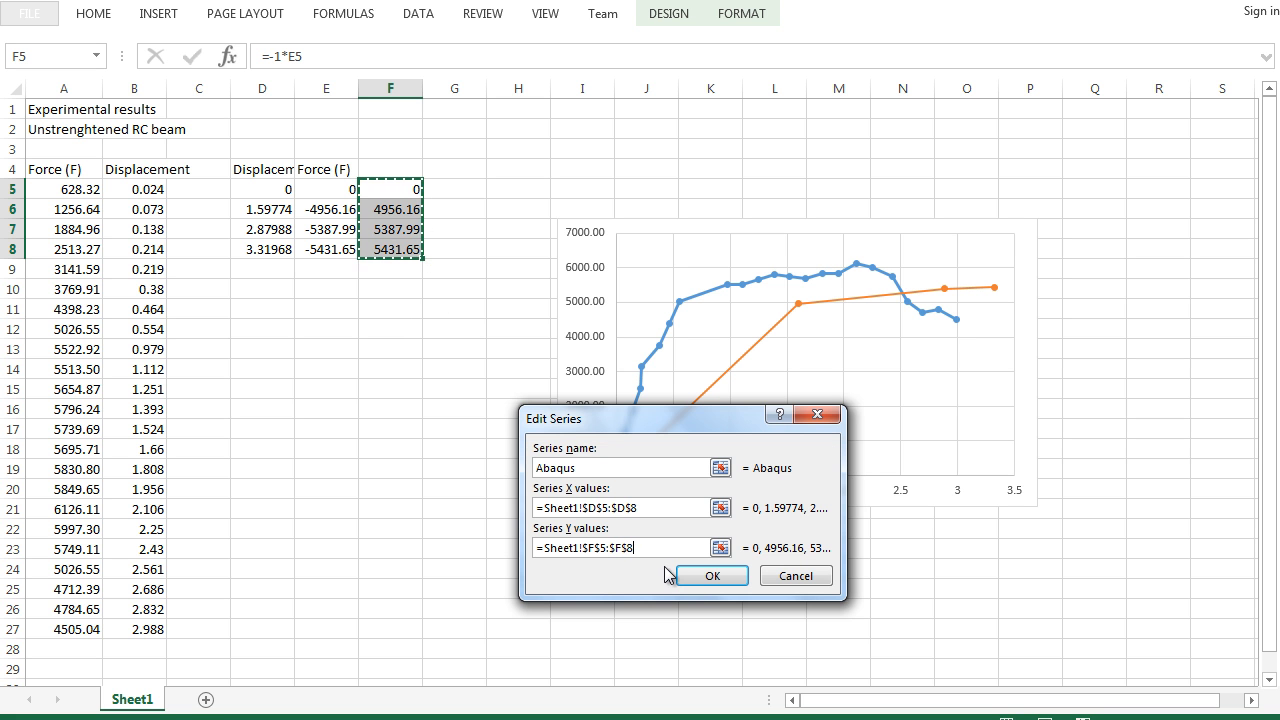
left_click(700, 578)
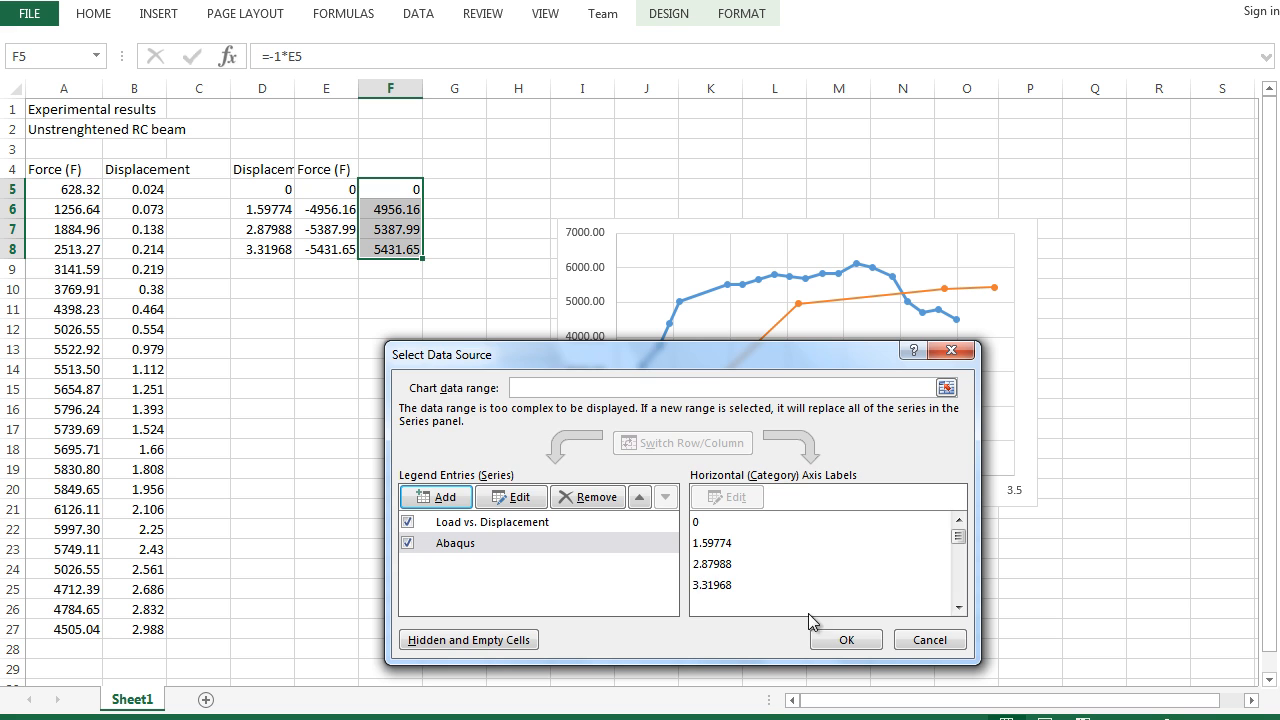
left_click(840, 637)
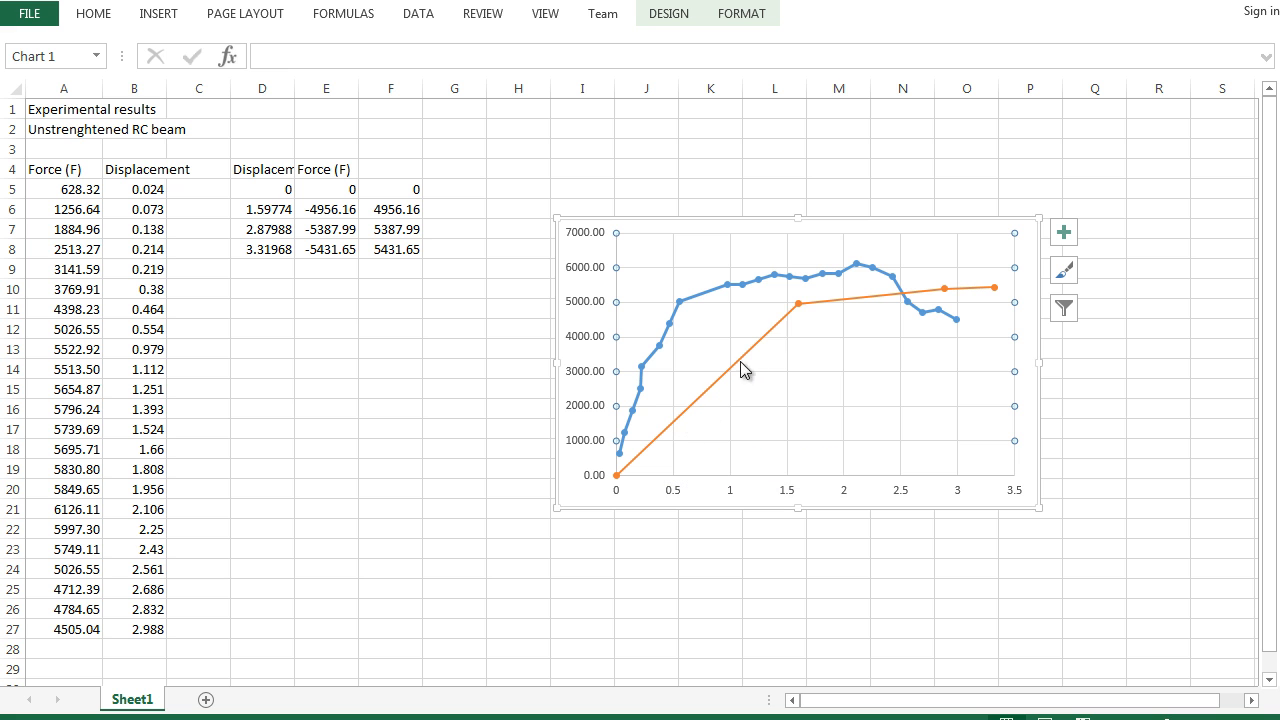
mouse_move(801, 299)
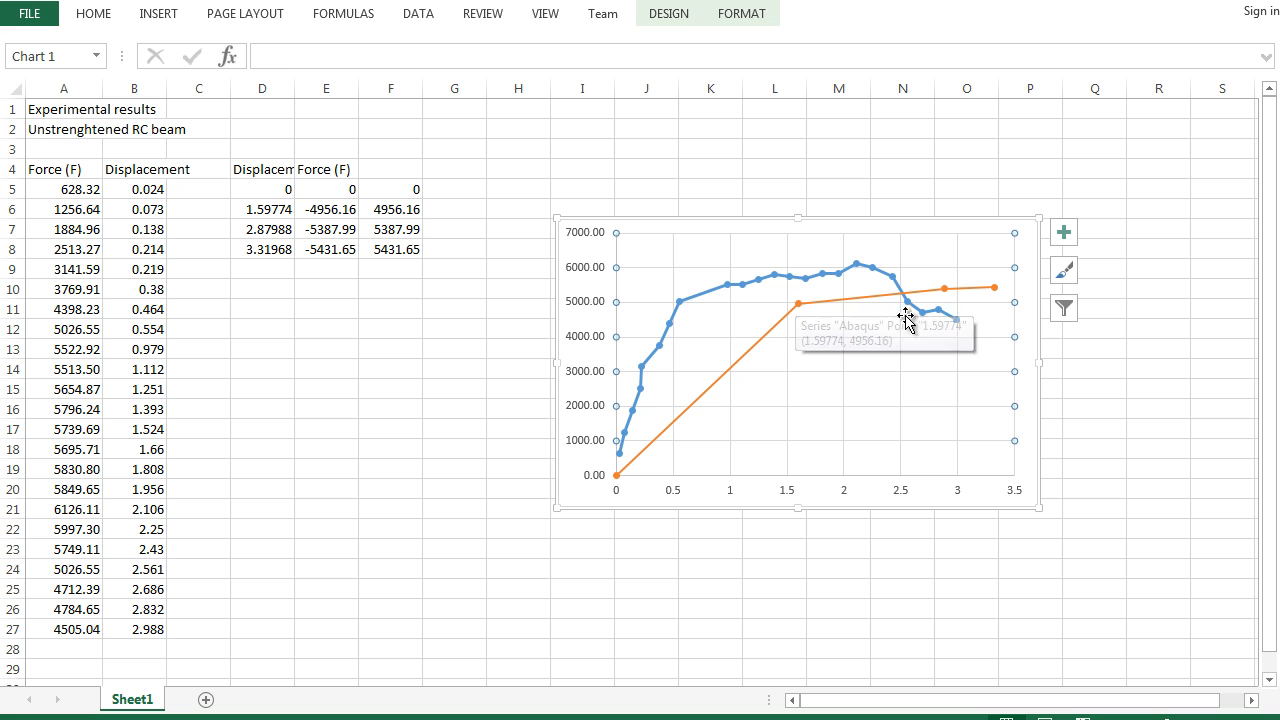
mouse_move(991, 298)
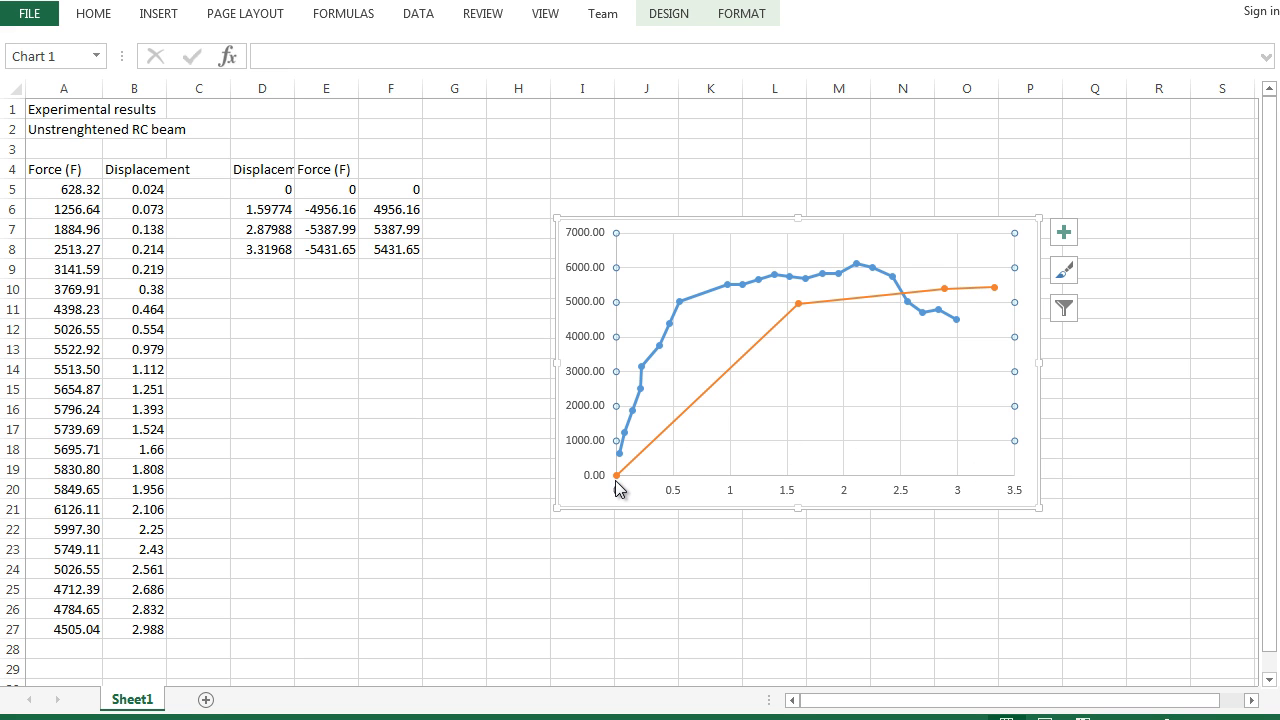
- Open the recent workbook Load Vs. Displacement 96 inch Unstrenghtened control beam (Copy)
mouse_move(617, 476)
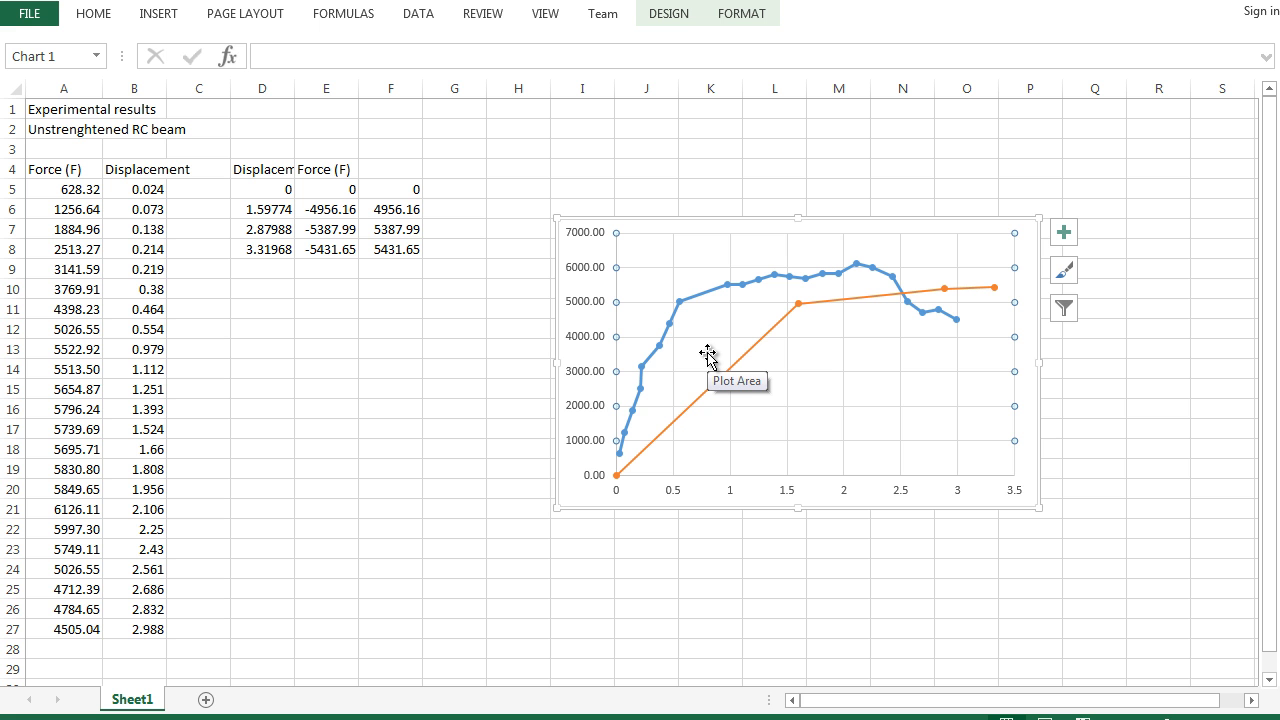
left_click(27, 18)
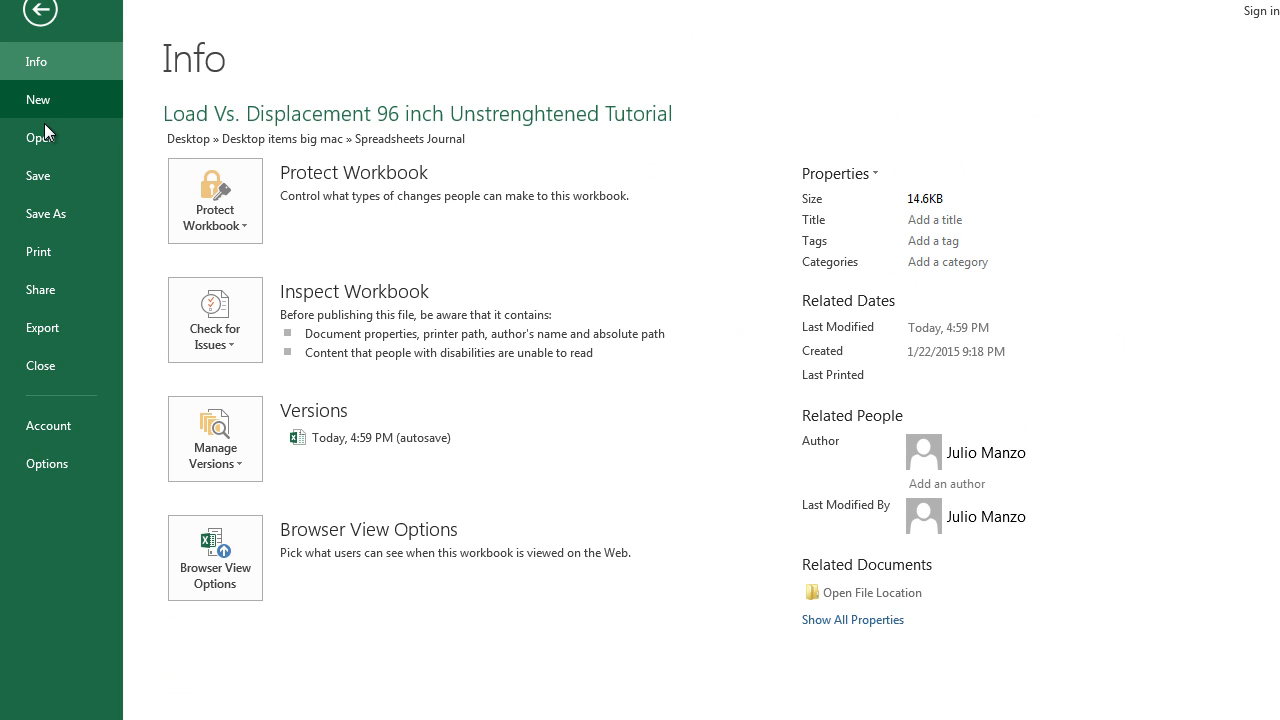
left_click(44, 136)
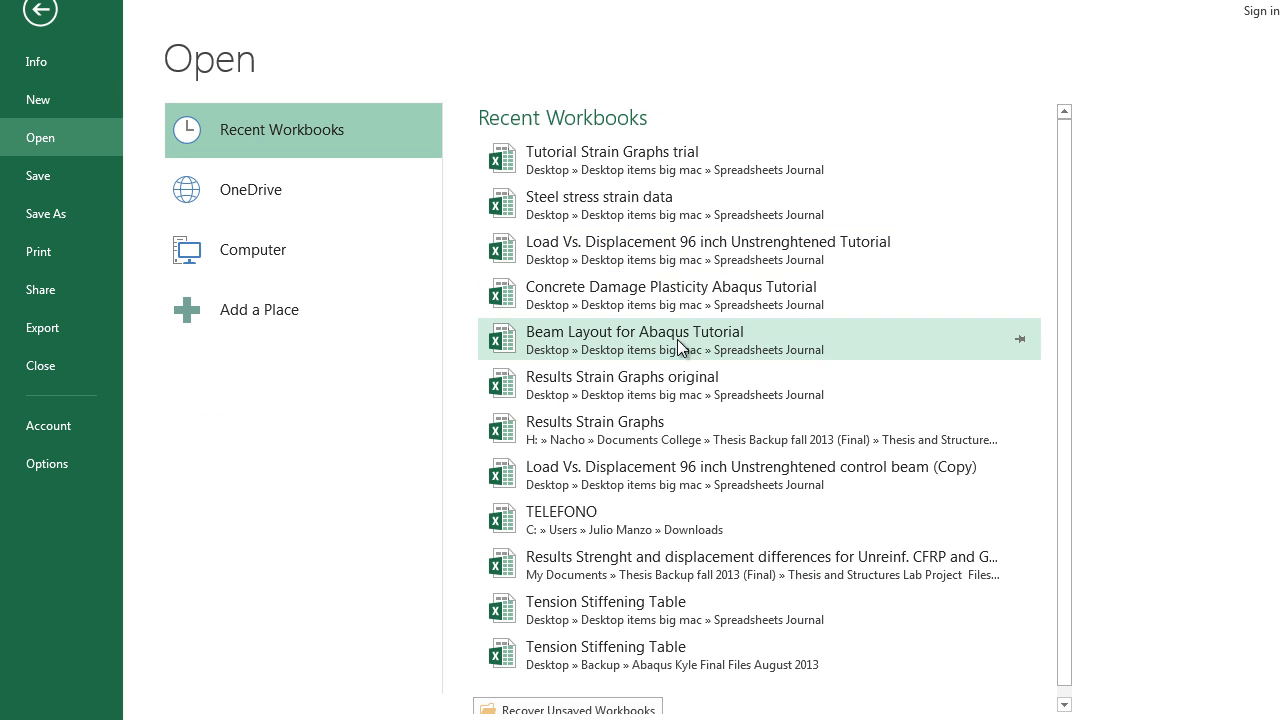
left_click(670, 473)
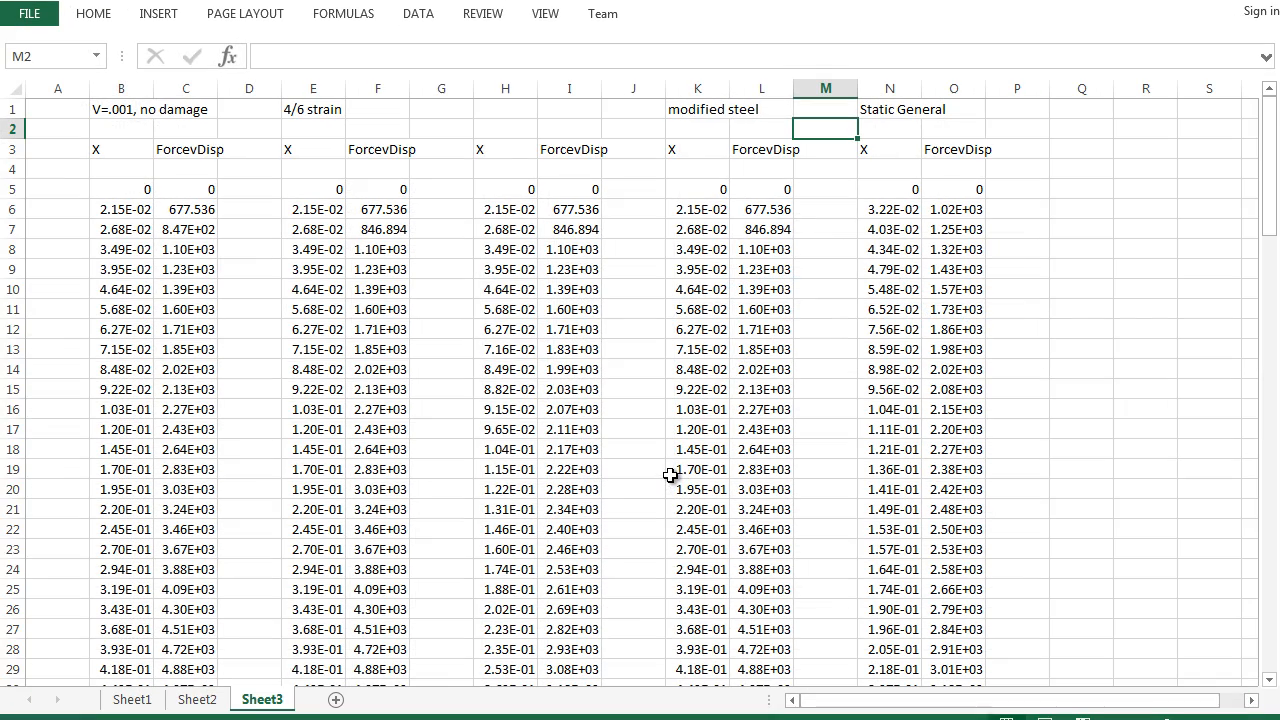
- Browse the workbook's sheets and the chart comparing earlier Abaqus runs with the experimental curve, then return to the tutorial workbook
left_click(132, 700)
left_click(195, 702)
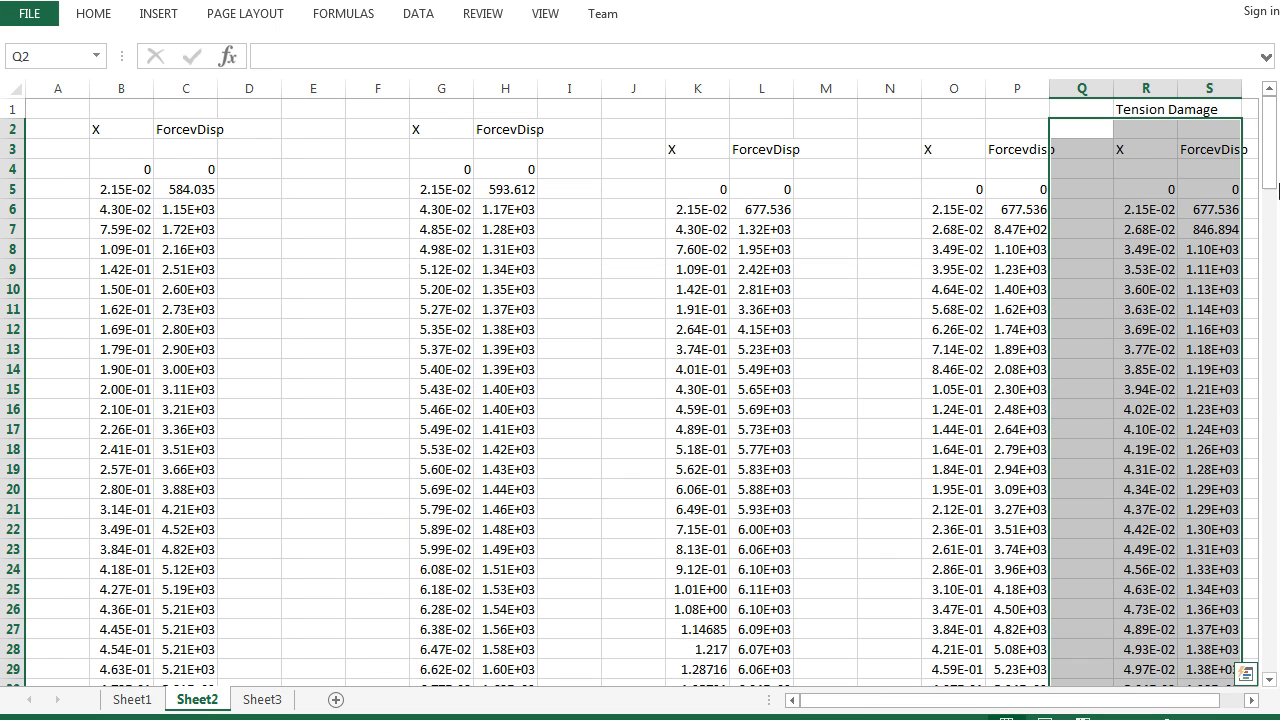
left_click_drag(1268, 150, 1268, 605)
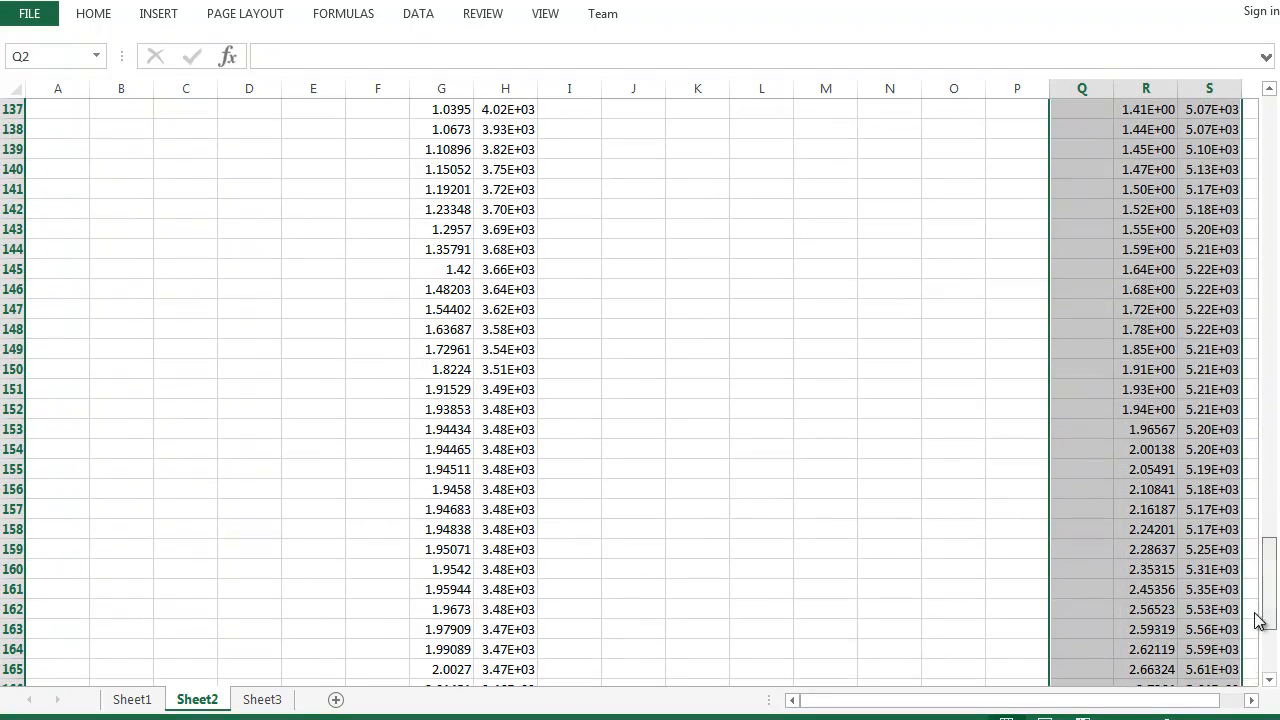
left_click(266, 702)
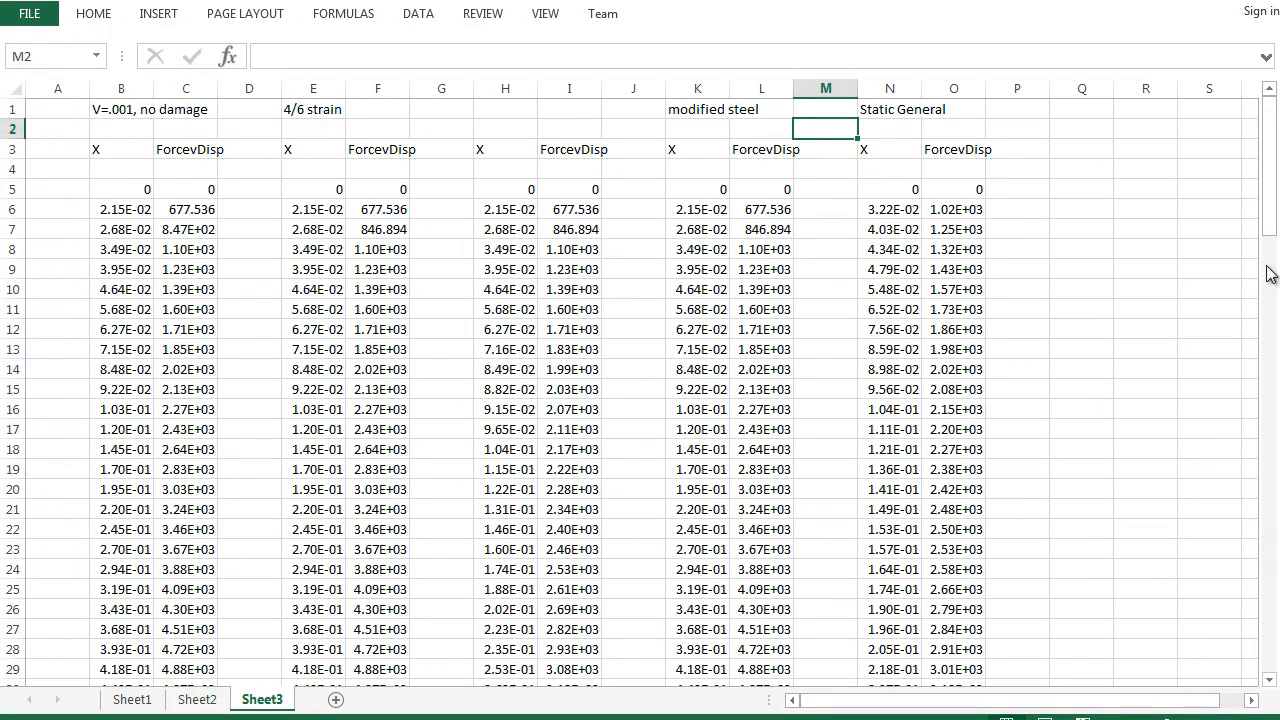
mouse_move(1269, 228)
left_mouse_down()
mouse_move(1267, 658)
mouse_move(1278, 206)
left_mouse_up()
left_click(132, 699)
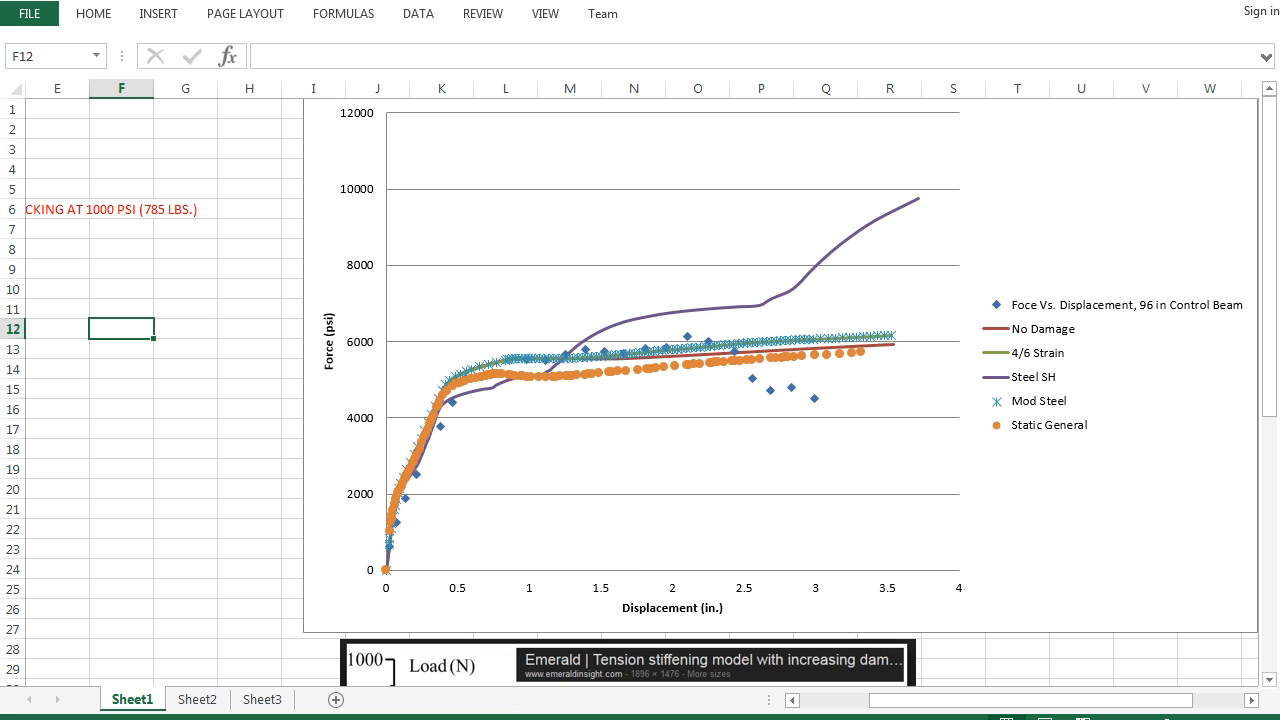
left_click(461, 719)
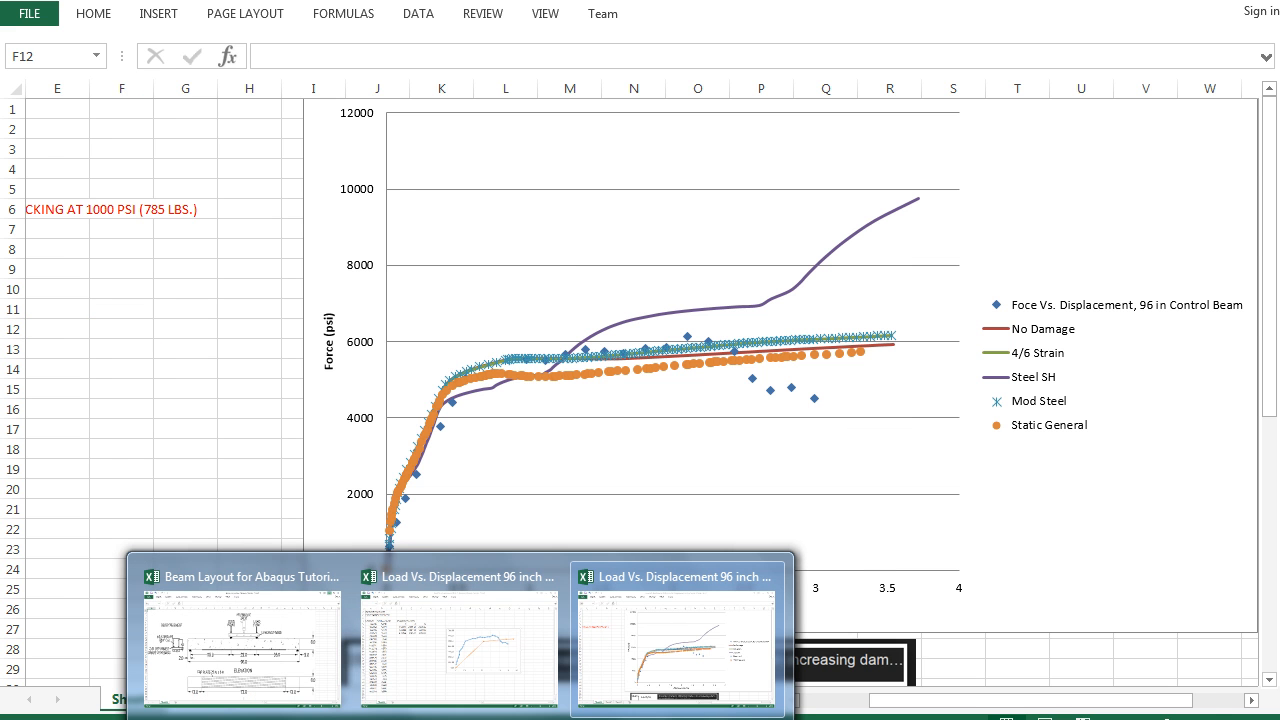
left_click(485, 662)
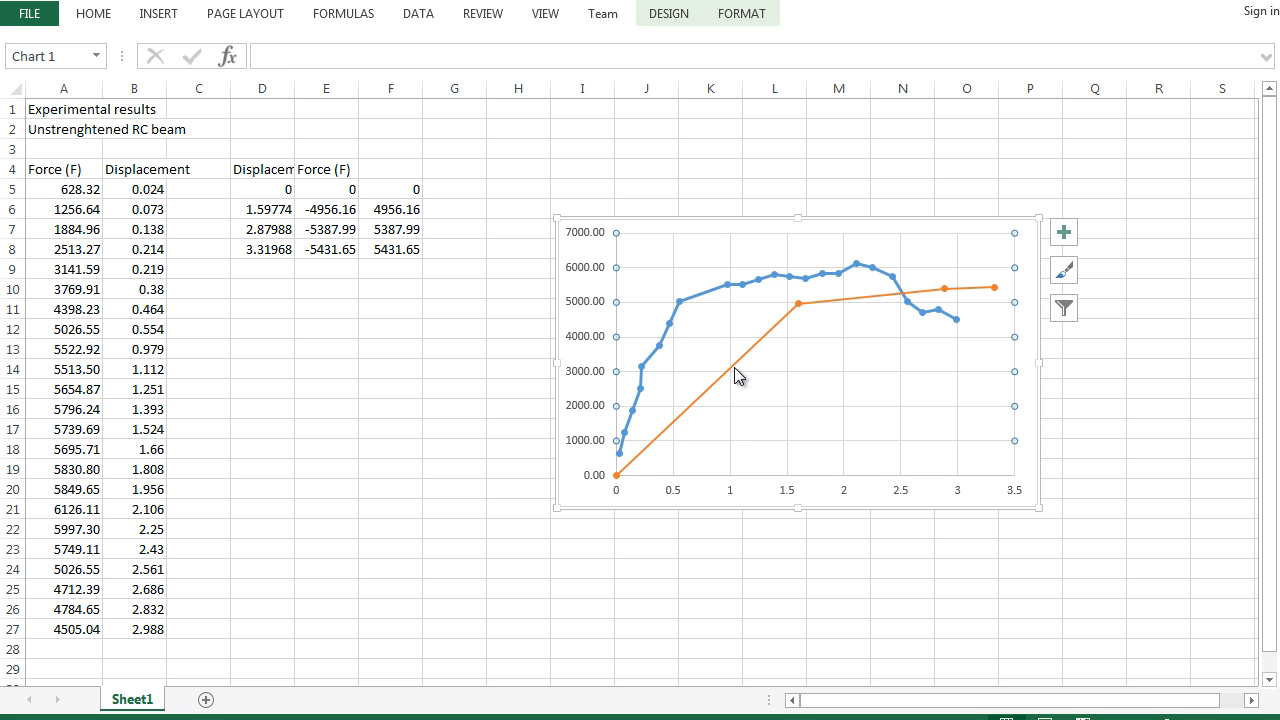
- Back in Abaqus, close the ForcevsDisplacement editor, inspect the StrainvsDisplacement XY data, and dismiss the XY Data Manager
key("alt+Tab")
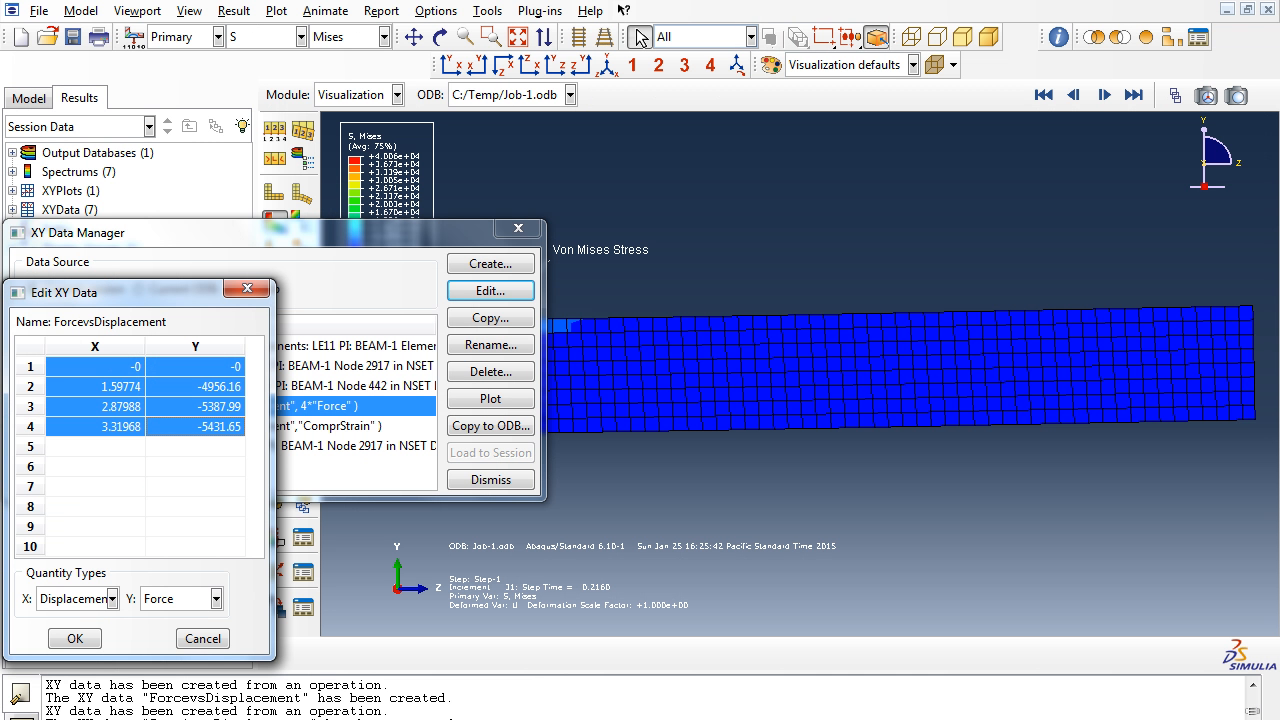
left_click(203, 640)
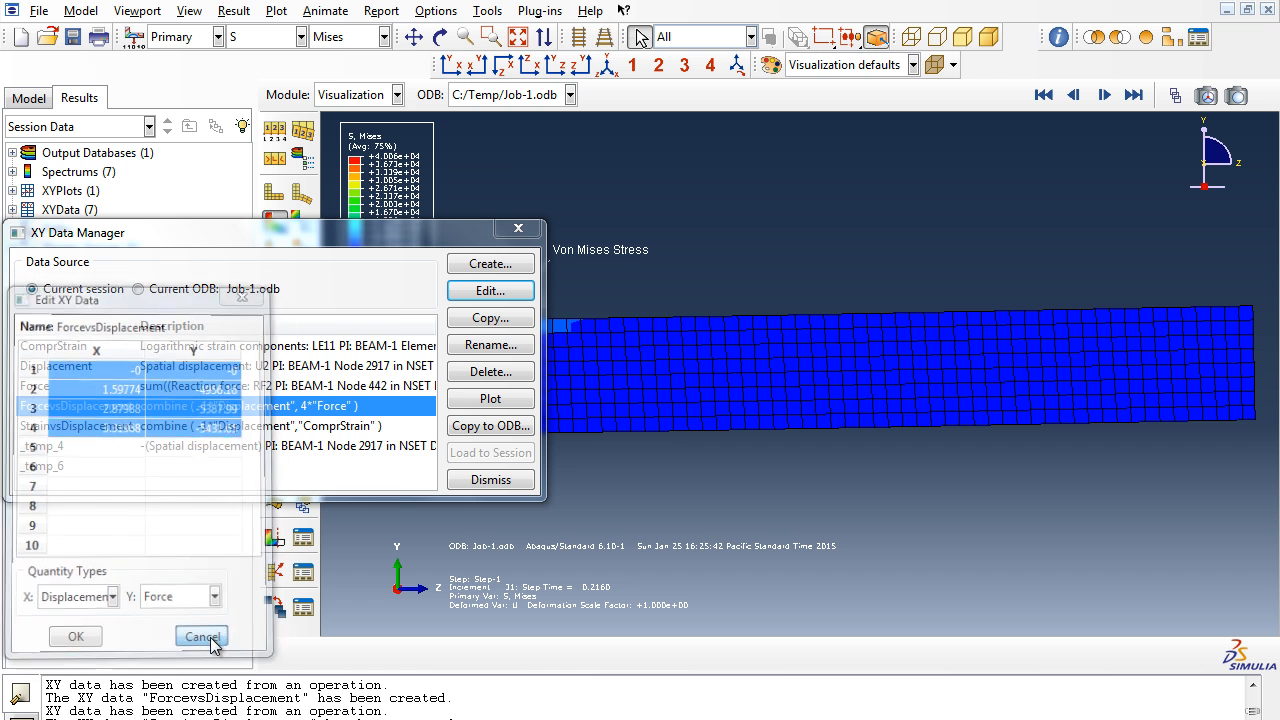
left_click(86, 426)
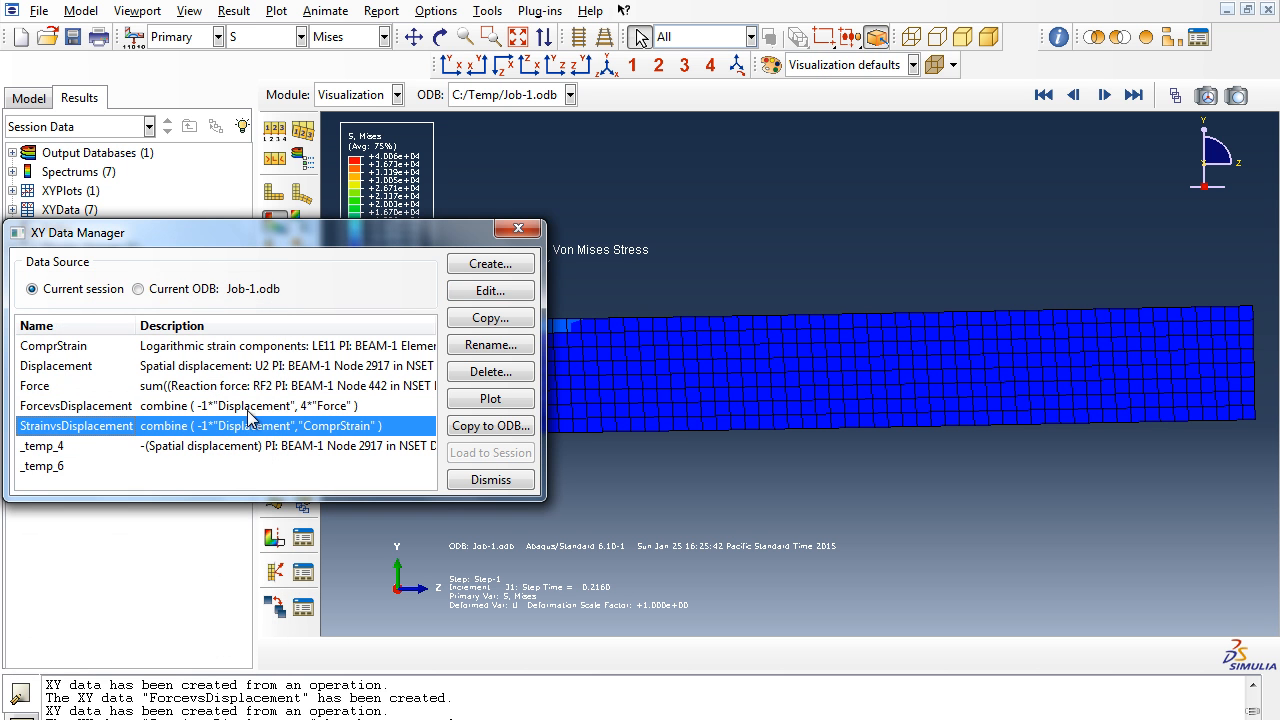
left_click(506, 292)
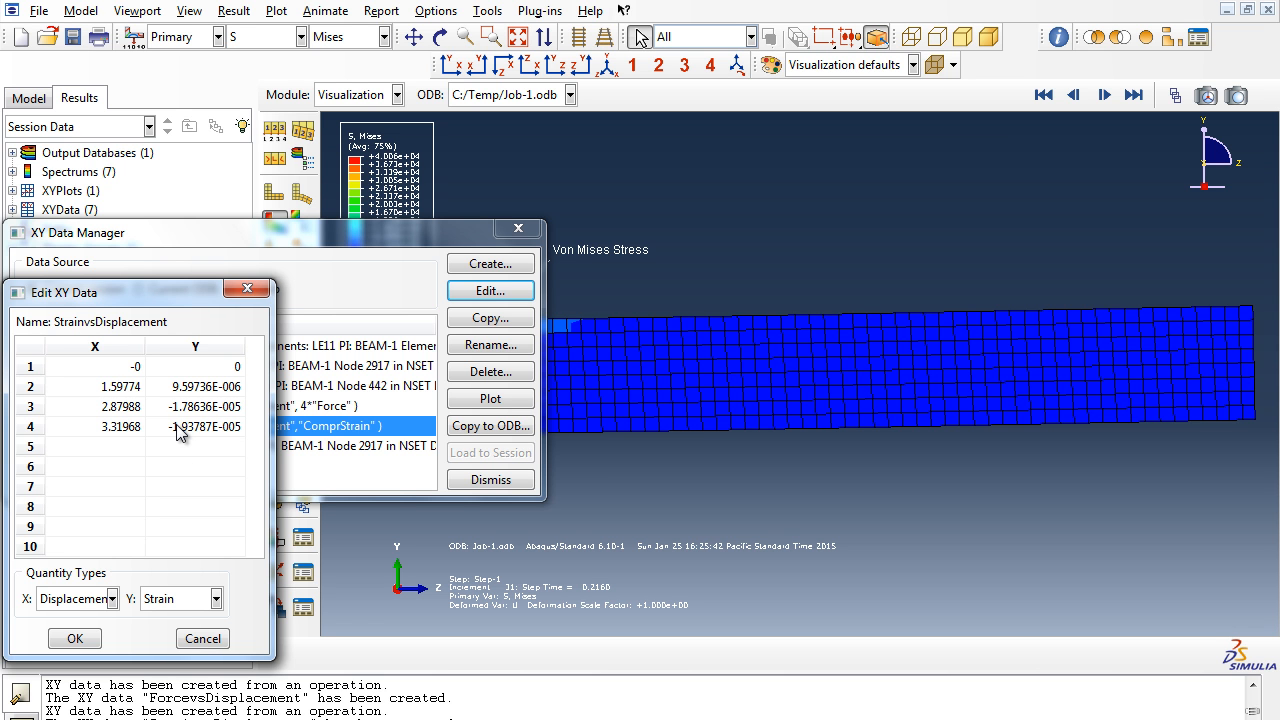
left_click(203, 636)
left_click(492, 480)
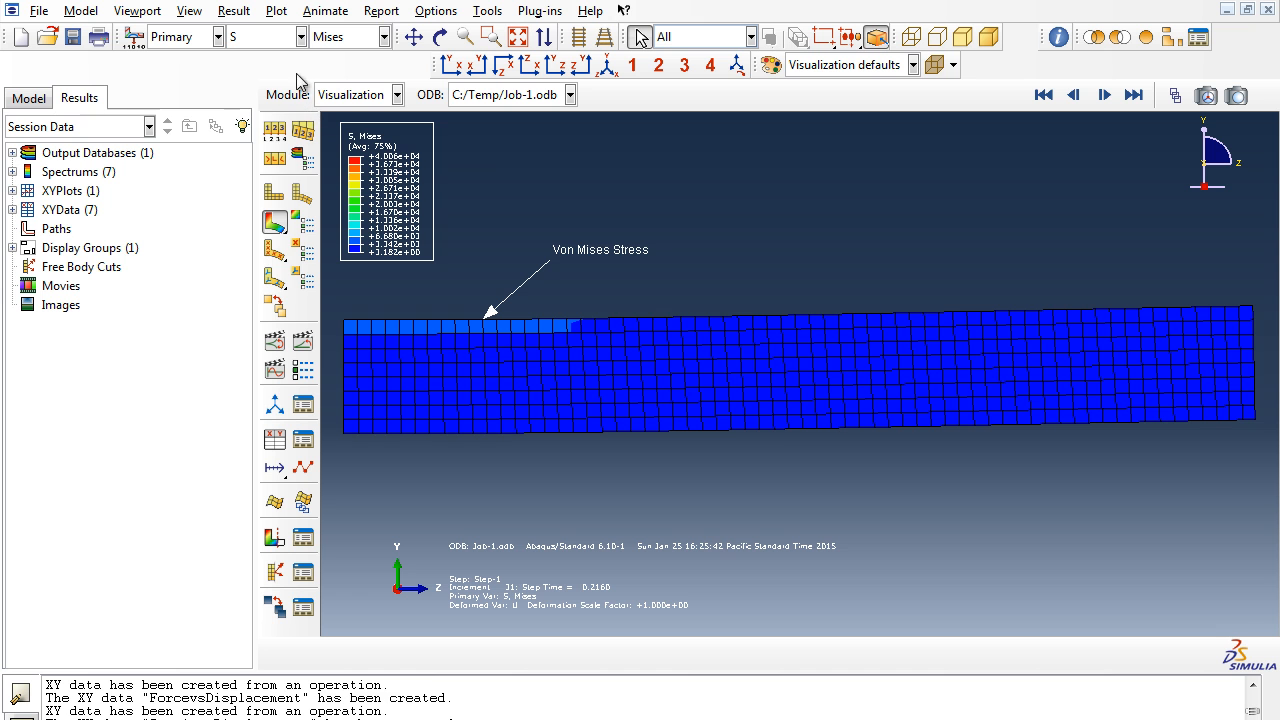
- Contour the AC YIELDT field output and step through the increments from the first frame
left_click(262, 38)
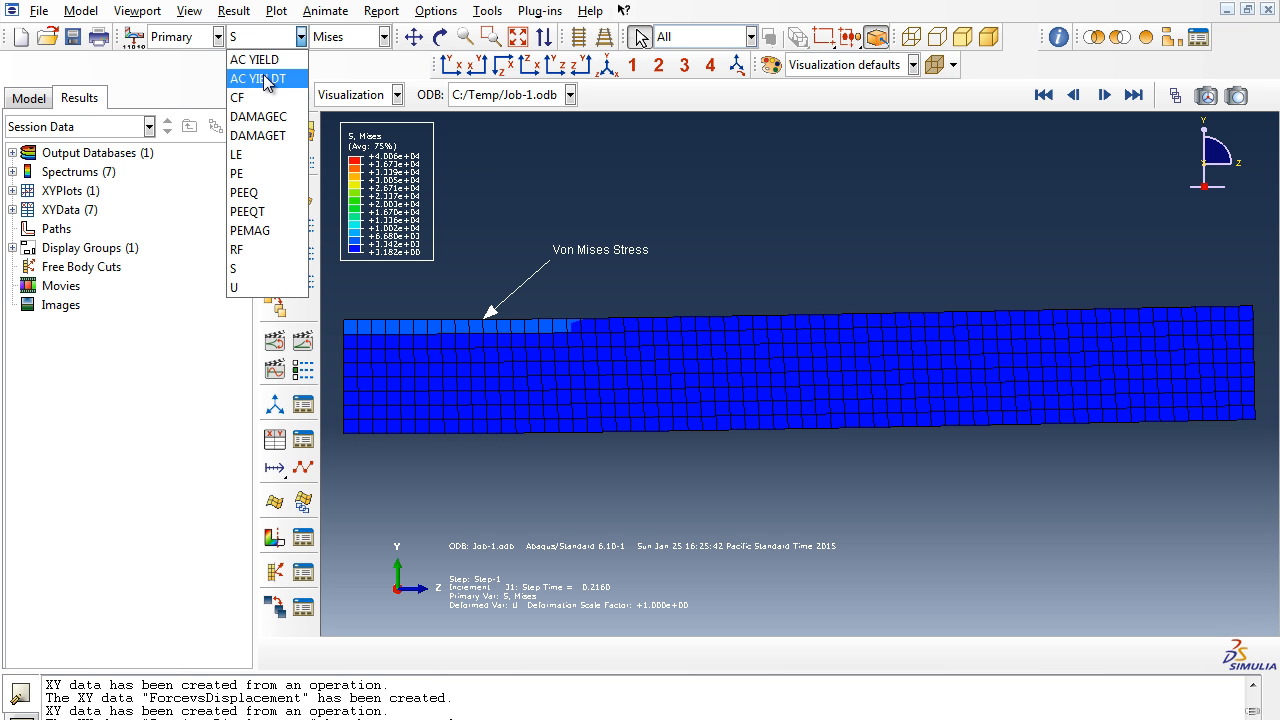
left_click(266, 80)
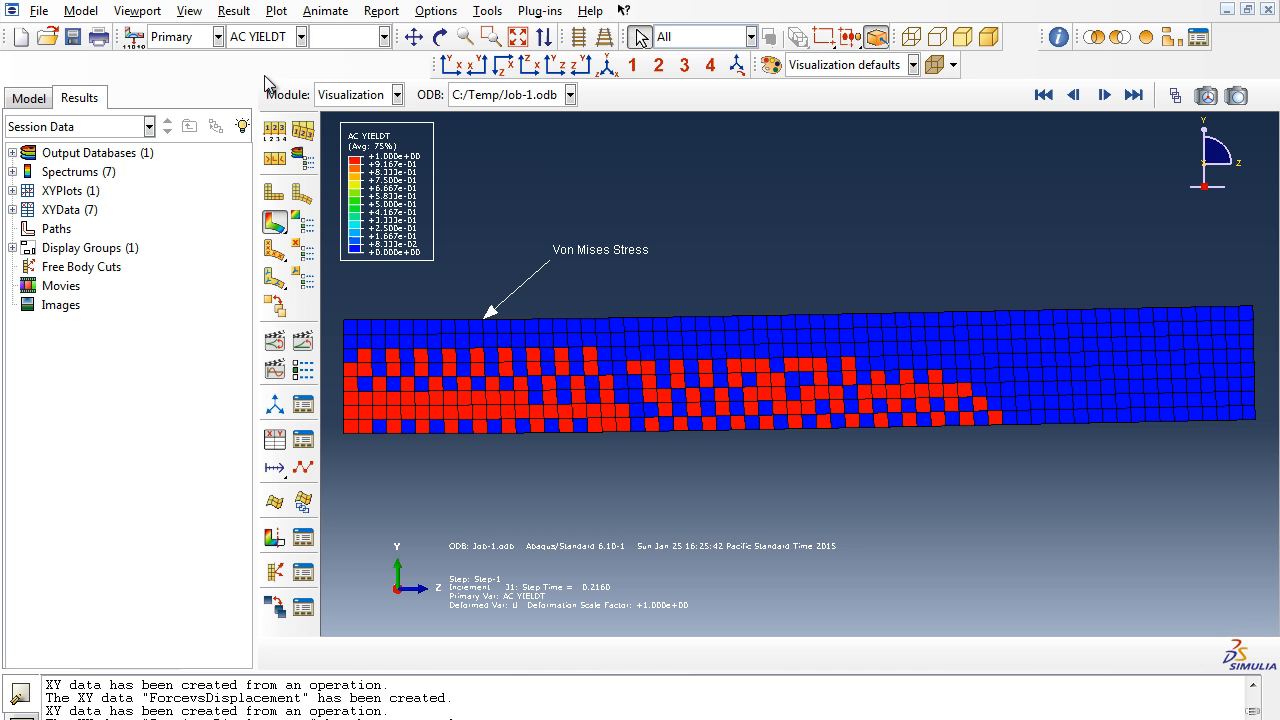
left_click(1043, 94)
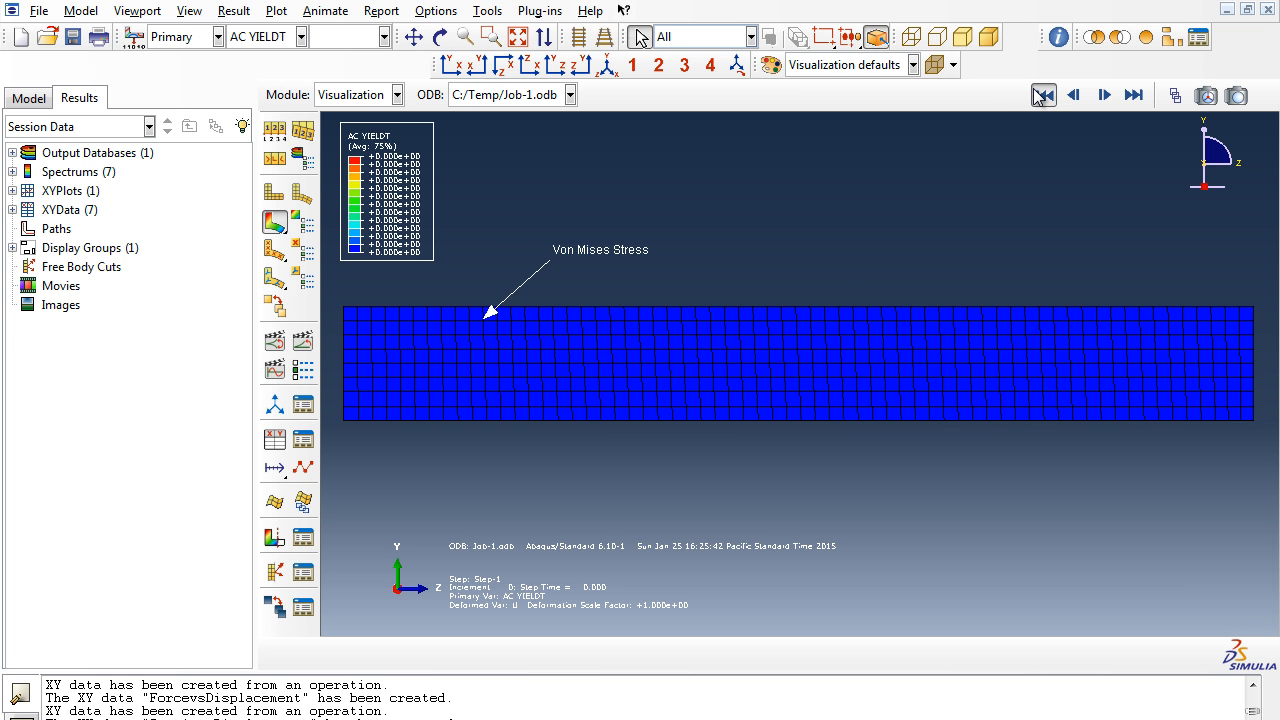
left_click(1105, 95)
left_click(1105, 95)
left_click(1105, 95)
left_click(1105, 95)
left_click(1106, 95)
left_click(1106, 95)
left_click(1108, 95)
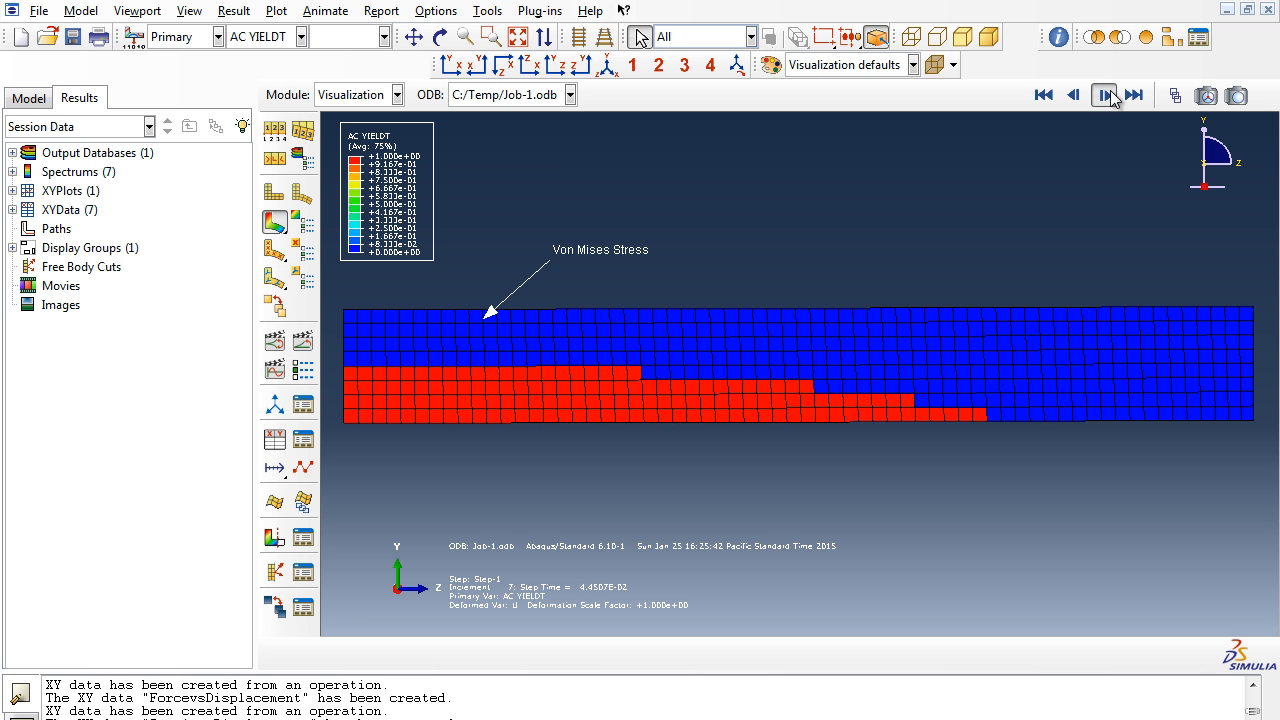
left_click(1106, 95)
left_click(1106, 95)
left_click(1106, 95)
left_click(1106, 95)
left_click(1106, 95)
left_click(1106, 95)
left_click(1106, 95)
left_click(1106, 95)
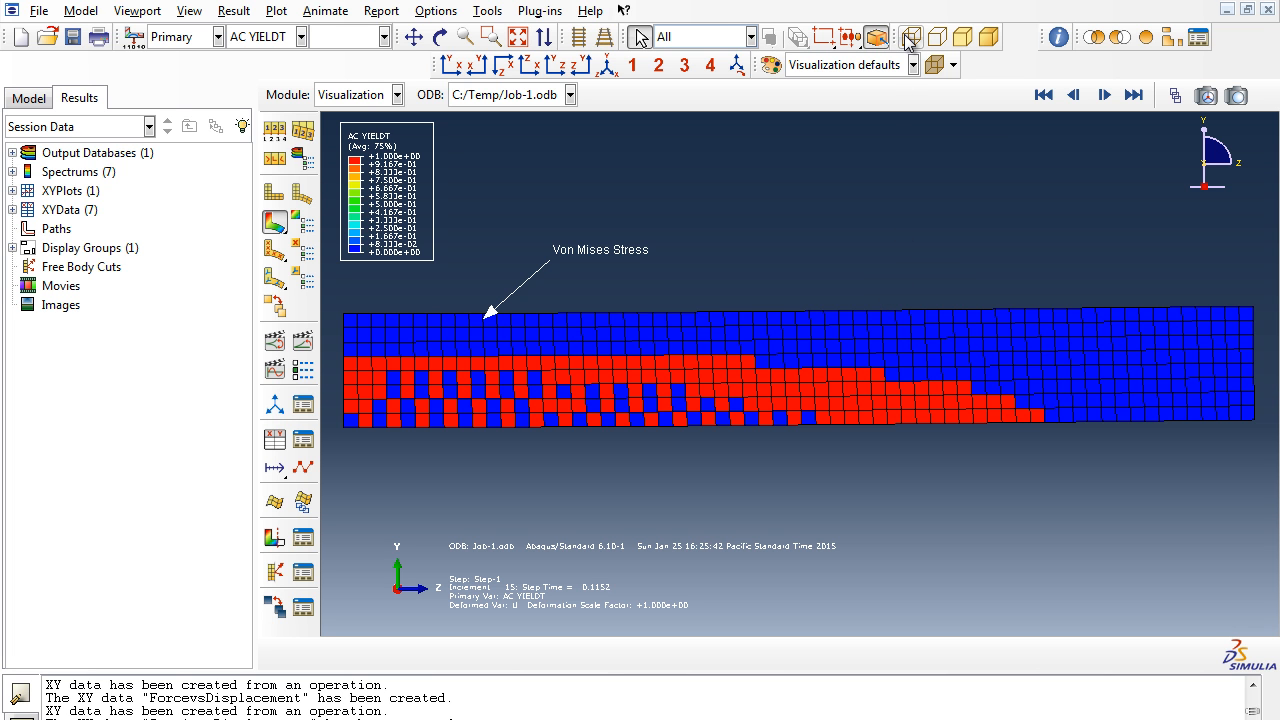
- Switch the contour to DAMAGET and step from the first frame through to the last increment
left_click(276, 37)
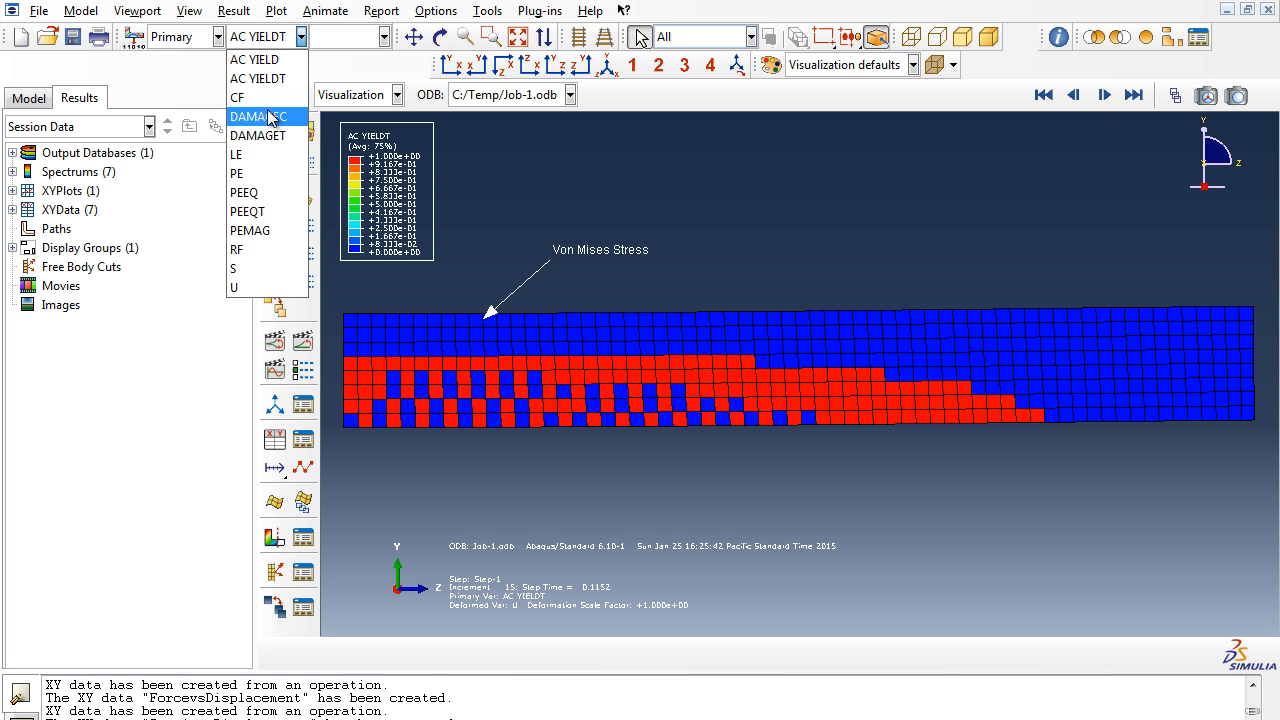
left_click(262, 135)
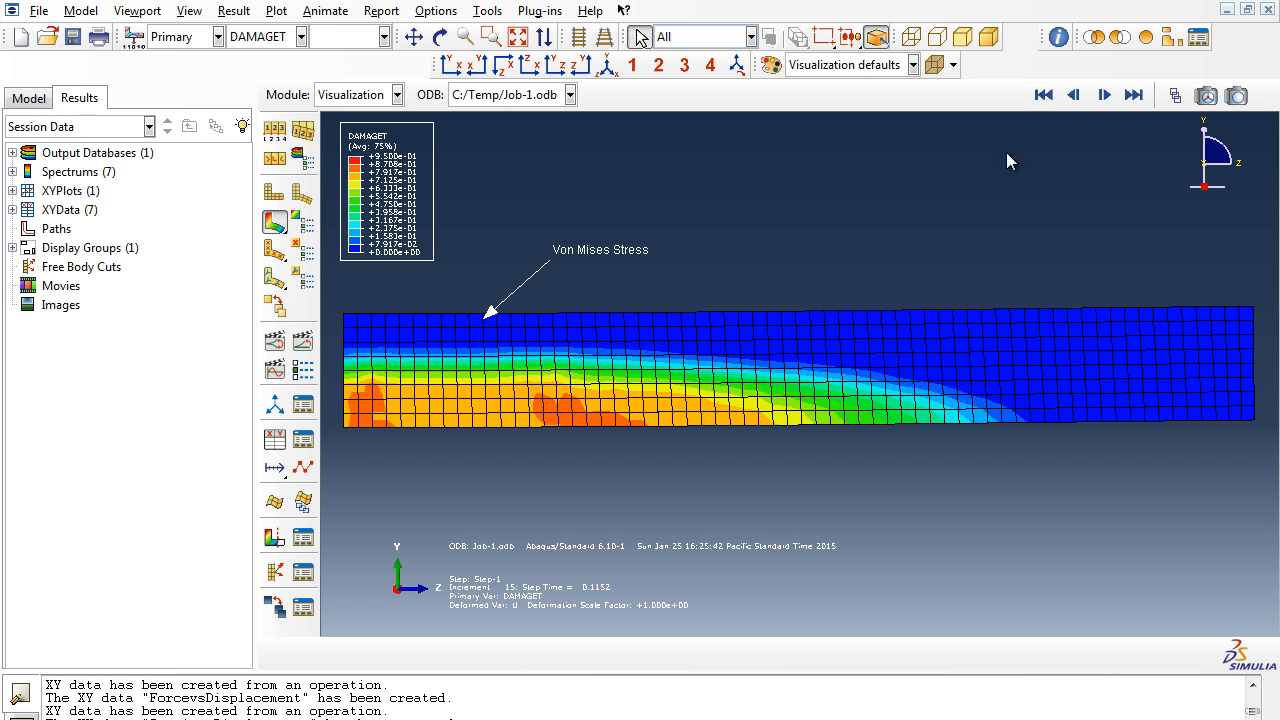
left_click(1055, 95)
left_click(1108, 97)
left_click(1108, 96)
left_click(1108, 96)
left_click(1108, 96)
left_click(1108, 96)
left_click(1108, 96)
left_click(1111, 98)
left_click(1111, 98)
left_click(1111, 98)
left_click(1111, 98)
left_click(1111, 98)
left_click(1111, 98)
left_click(1115, 100)
left_click(1116, 100)
left_click(1134, 96)
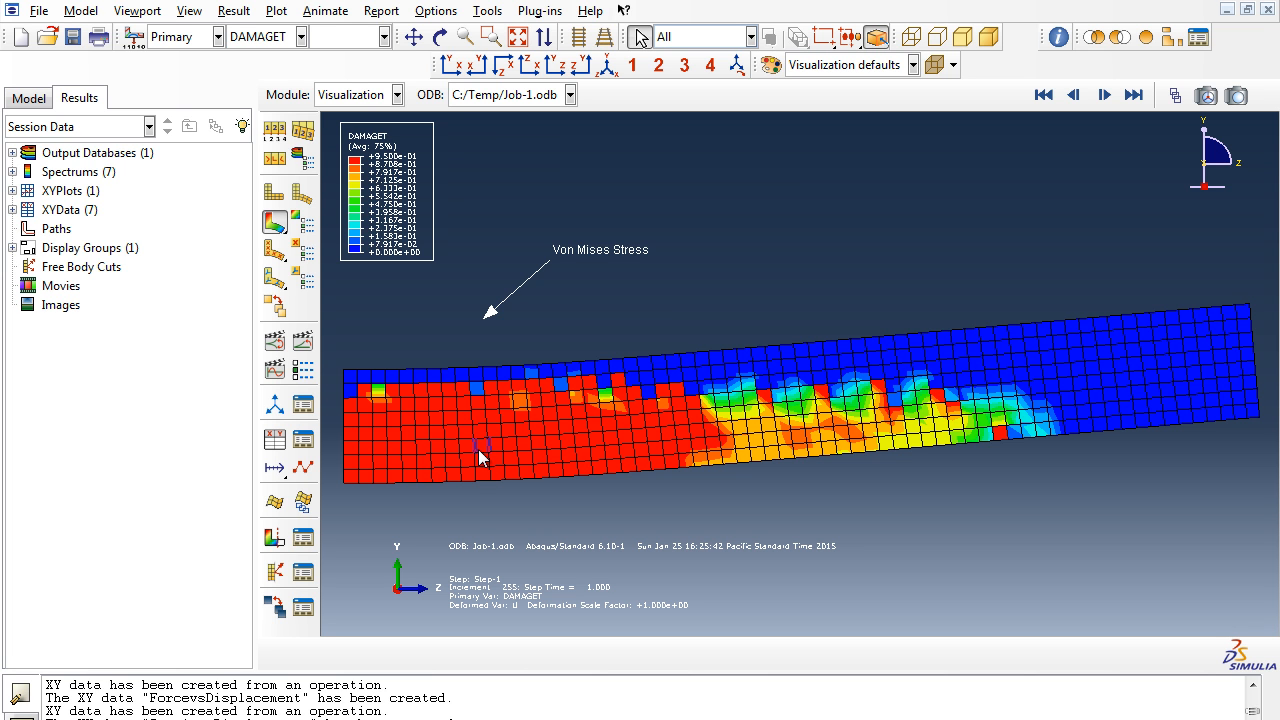
- Contour PEEQT from the first frame and step forward through a few increments
left_click(270, 40)
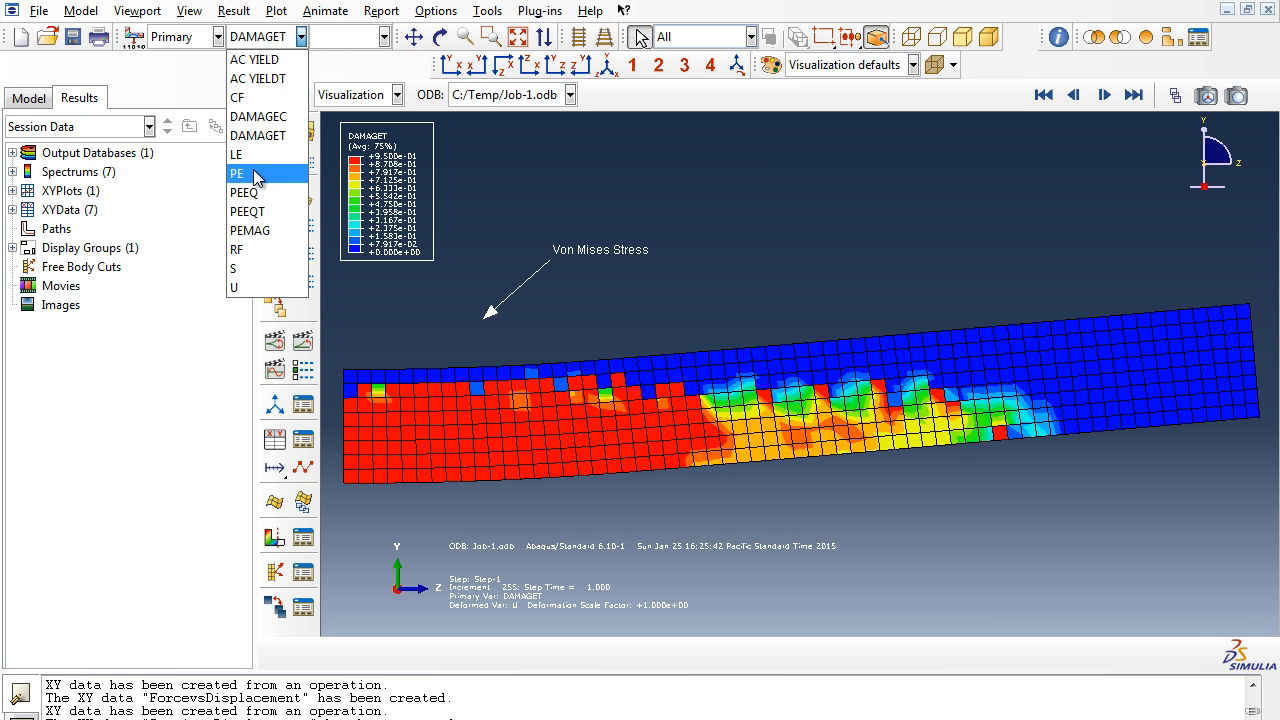
left_click(1043, 94)
left_click(1043, 94)
left_click(280, 40)
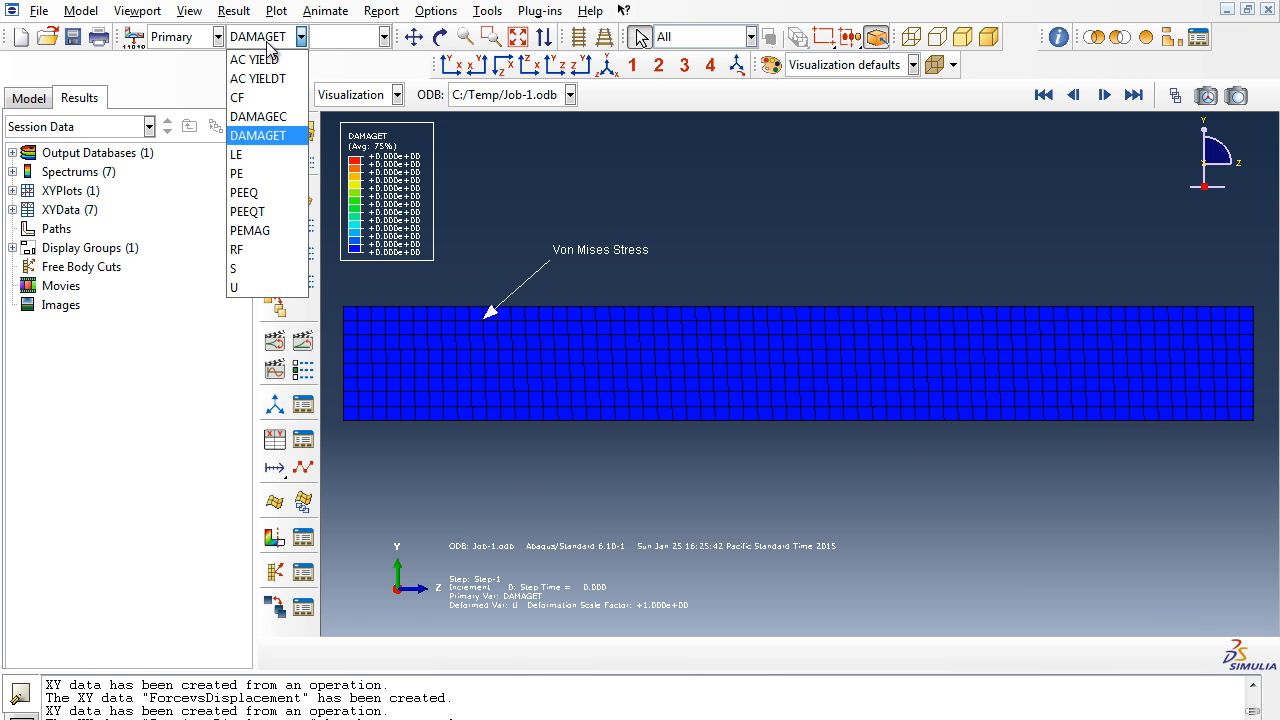
left_click(250, 212)
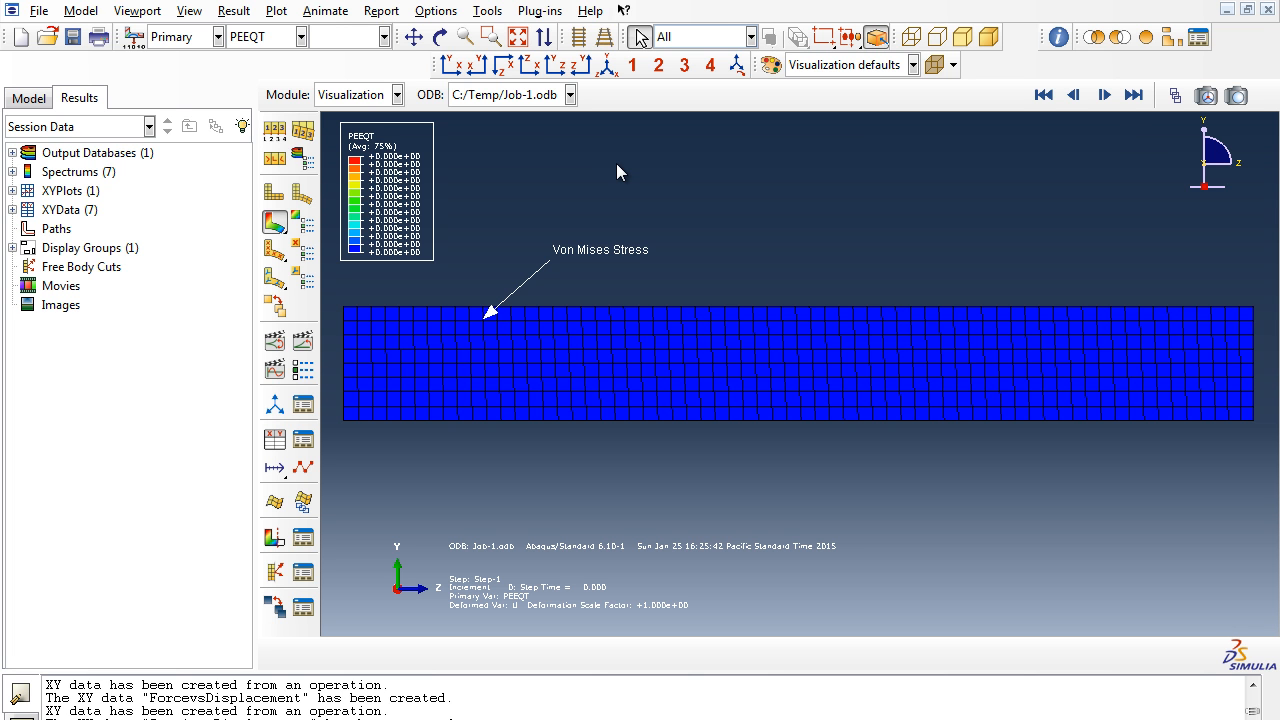
left_click(1106, 95)
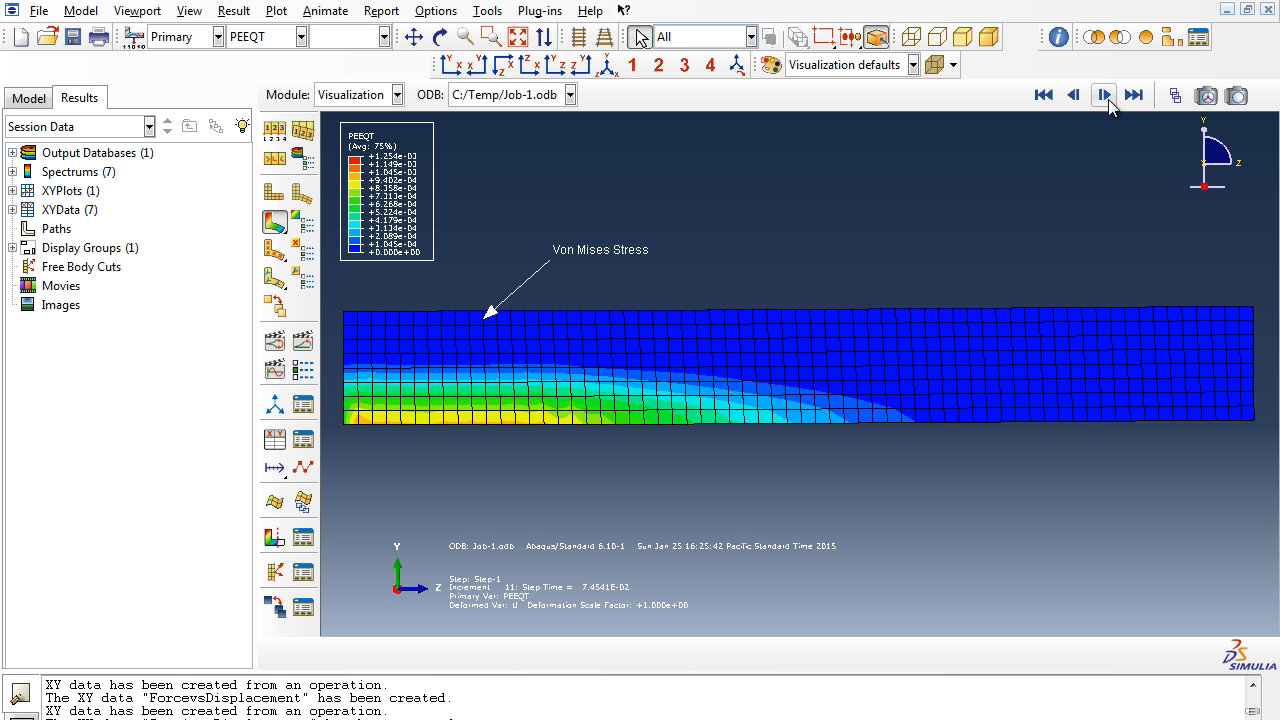
left_click(1106, 95)
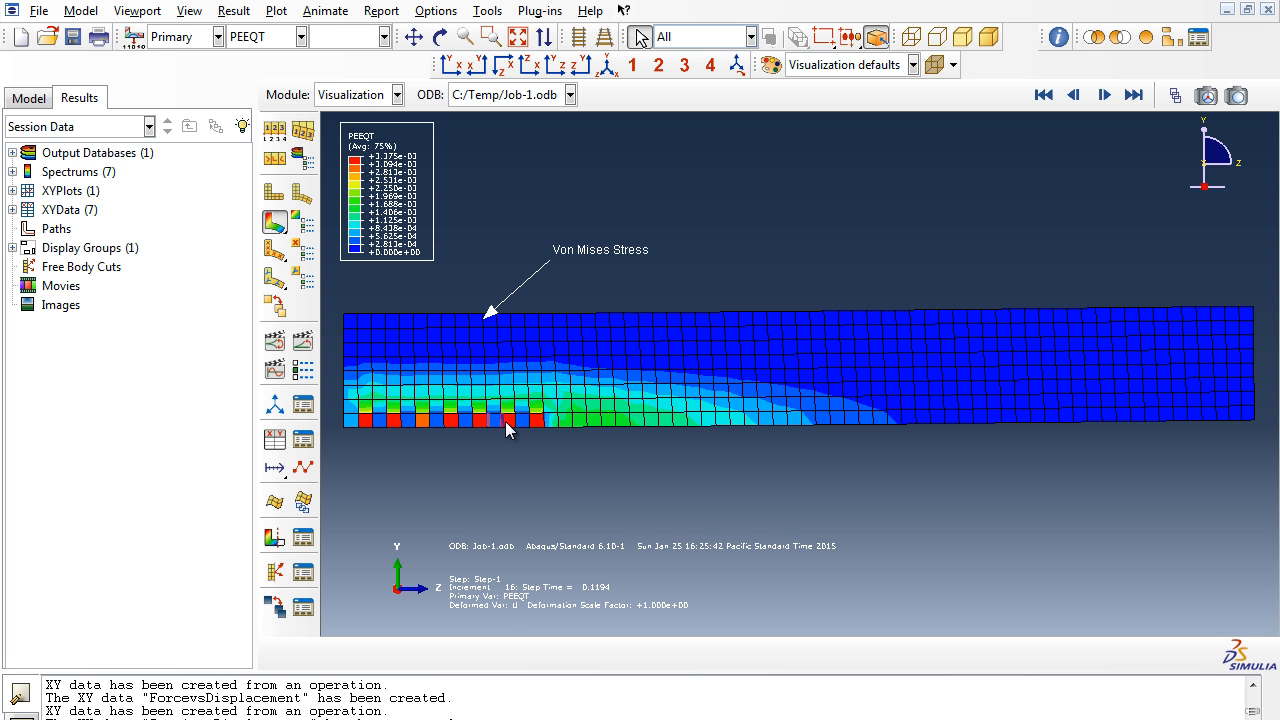
- Open the Crack Pattern Comparison, experimental vs. FEA Unreinforced beam image from the Spreadsheets Journal folder, then close it and the folder window
mouse_move(460, 719)
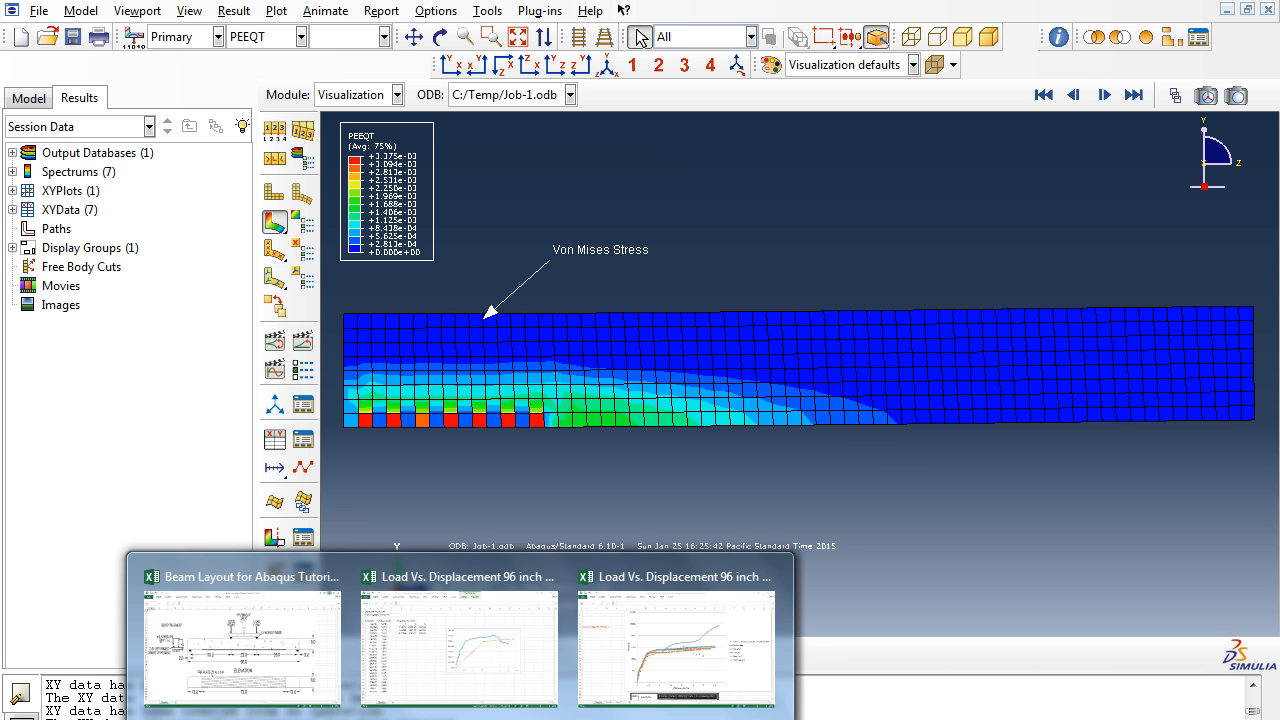
left_click(358, 719)
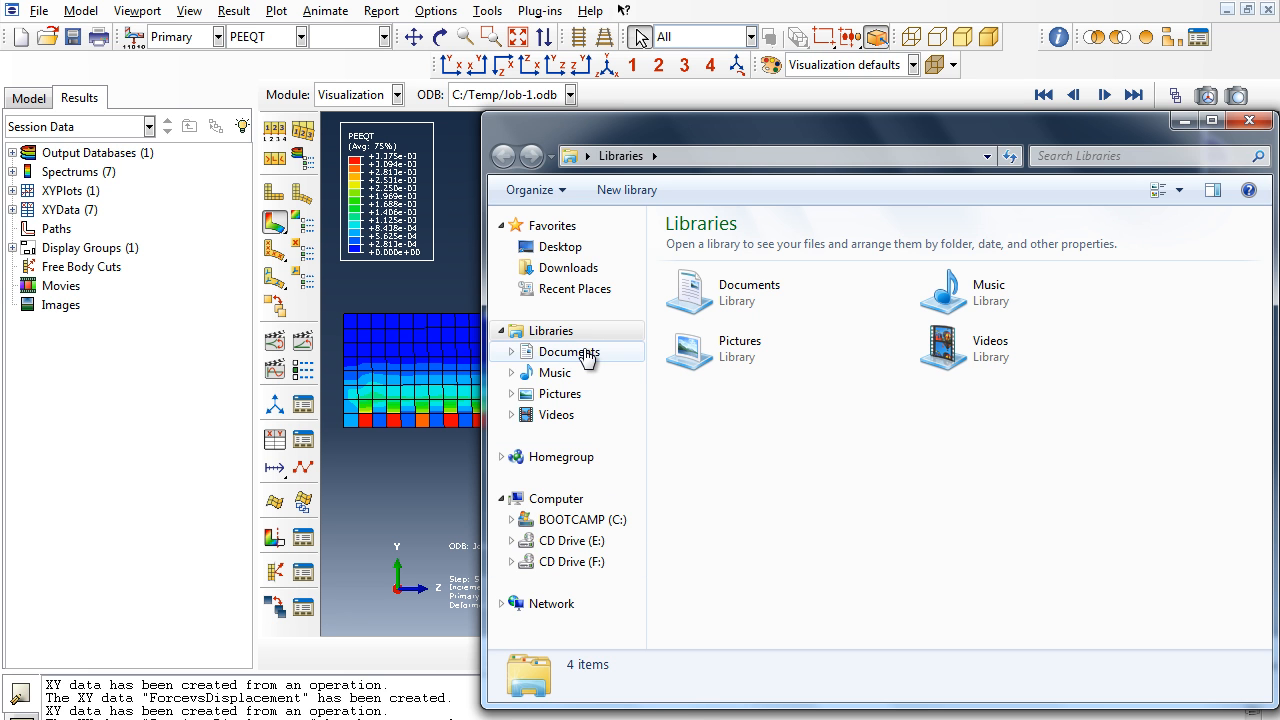
left_click_drag(588, 357, 531, 343)
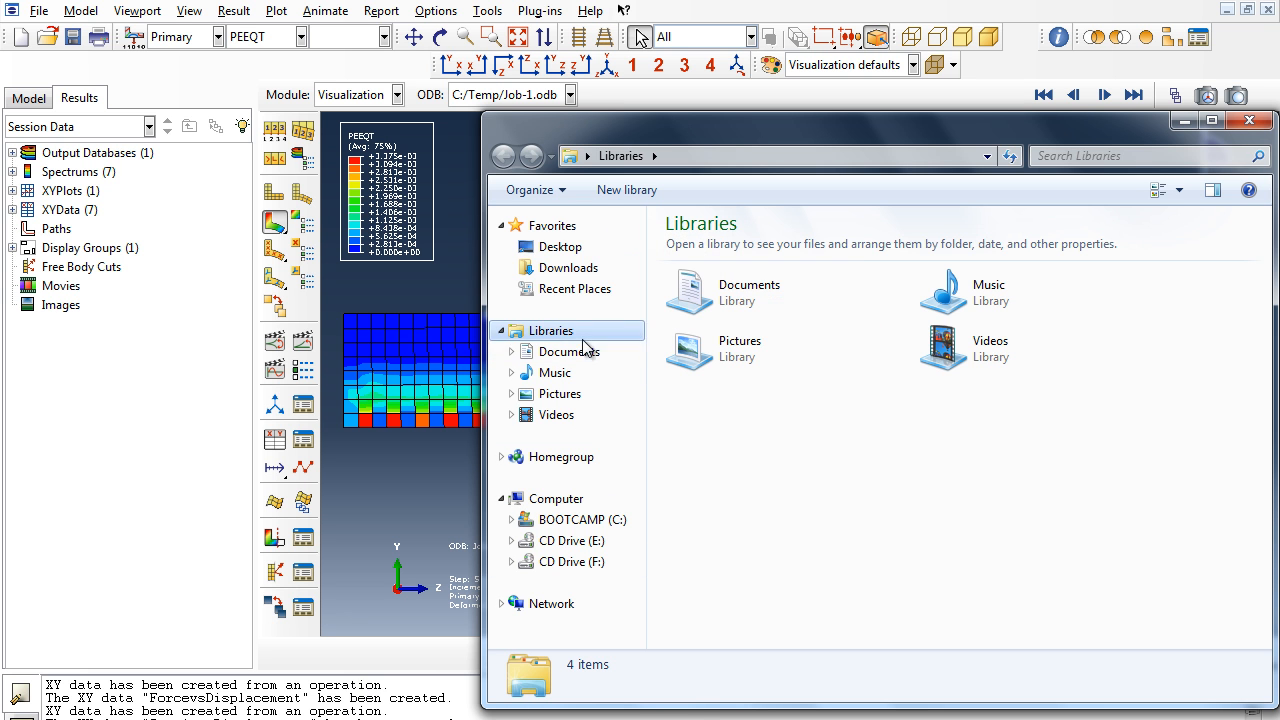
left_click(588, 249)
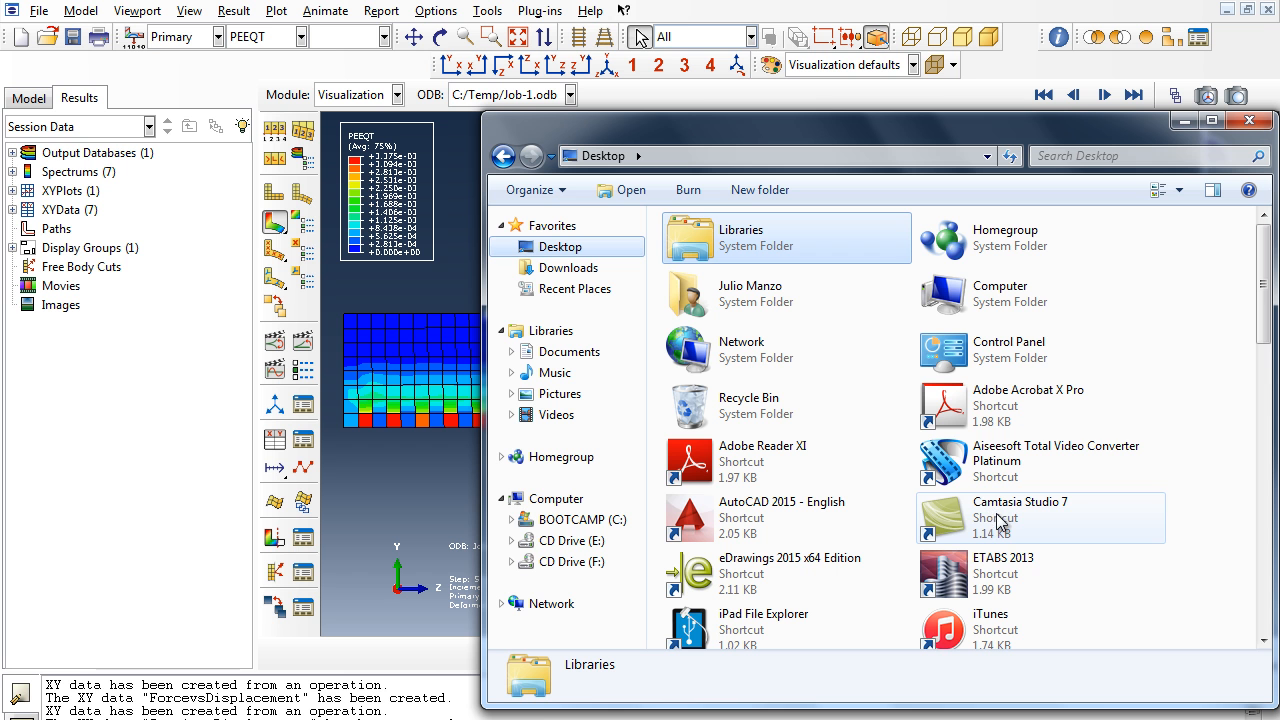
left_click_drag(1263, 280, 1257, 514)
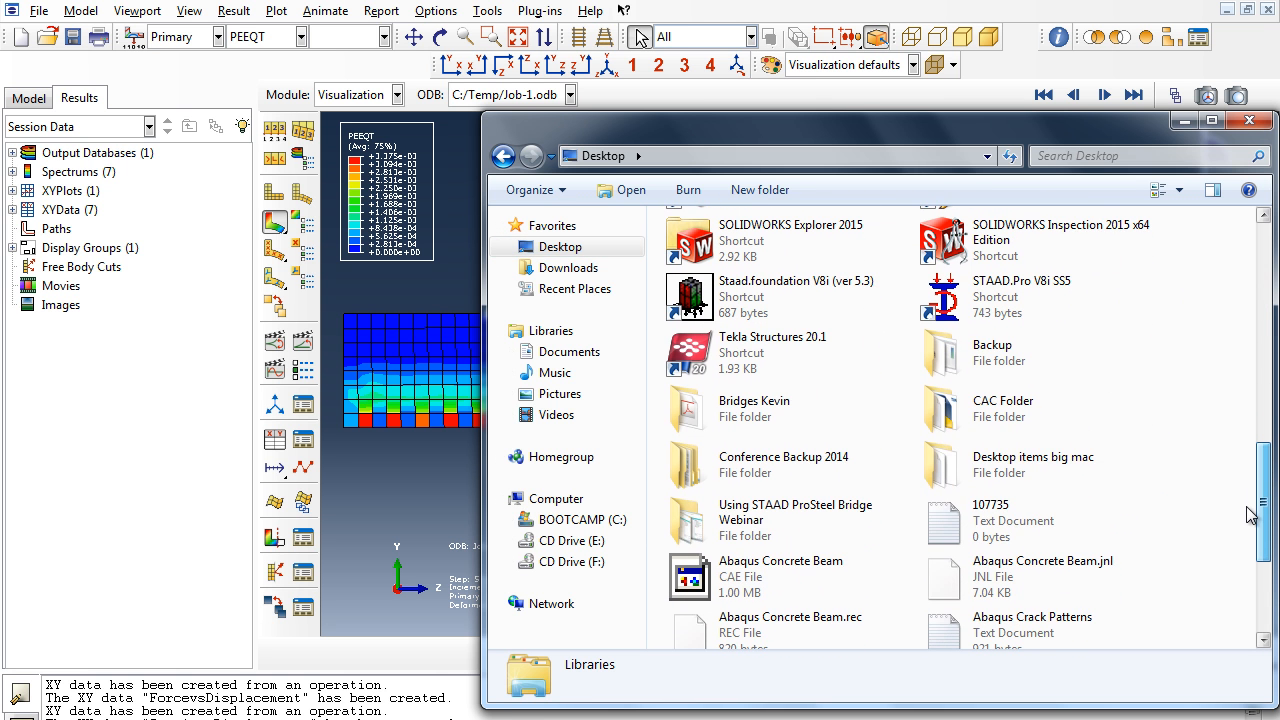
left_click(947, 463)
double_click(947, 463)
double_click(770, 356)
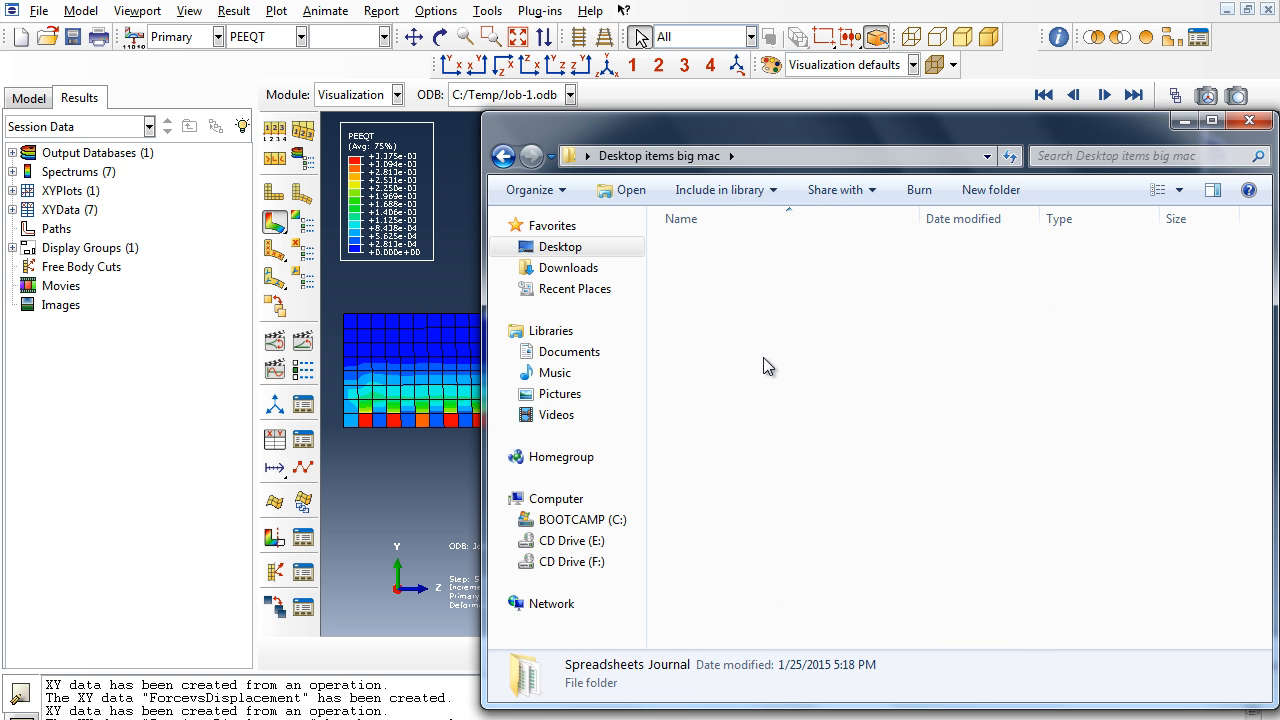
double_click(757, 312)
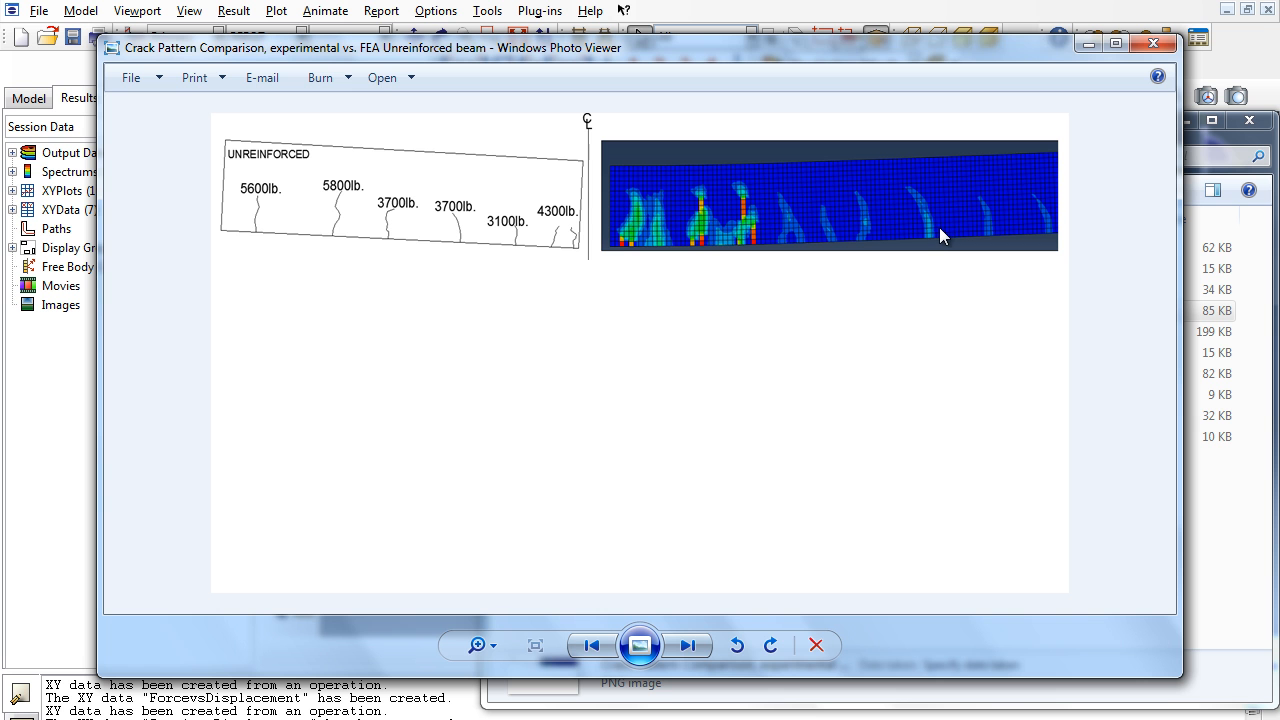
left_click(1155, 43)
left_click(1250, 122)
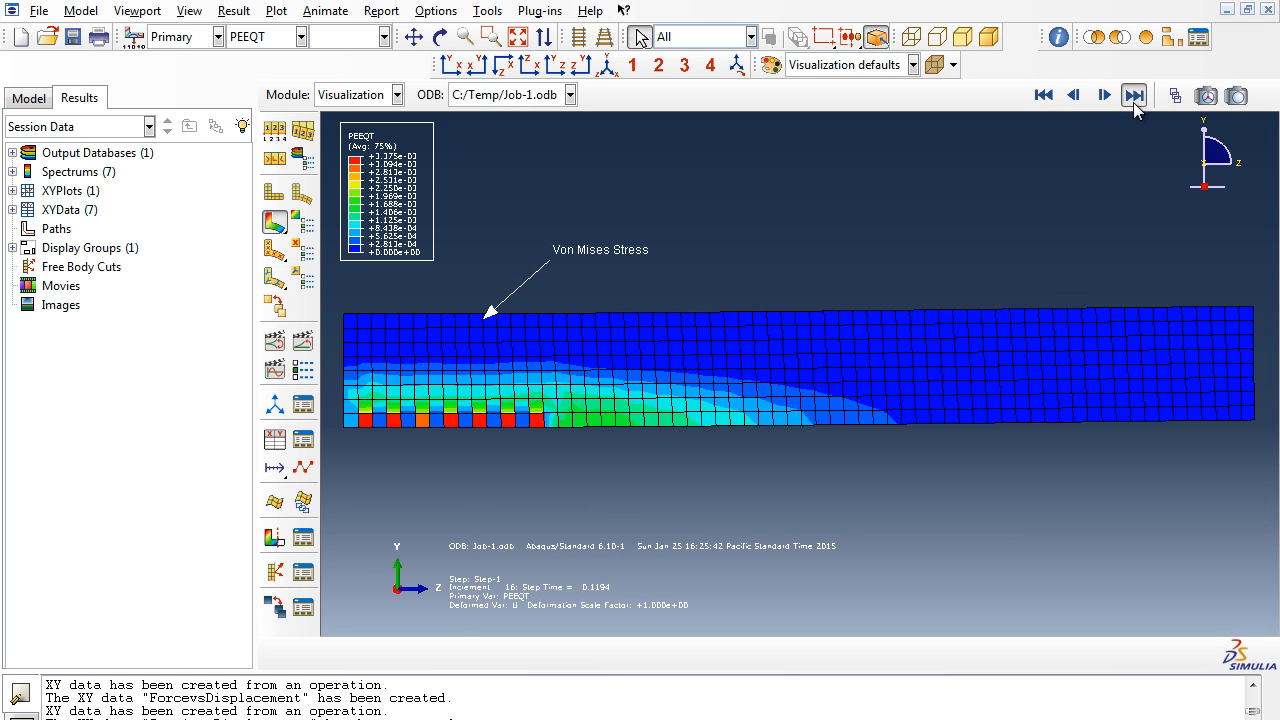
- Jump to the last increment and inspect the PEEQT contour from several standard views, ending in isometric
left_click(1134, 100)
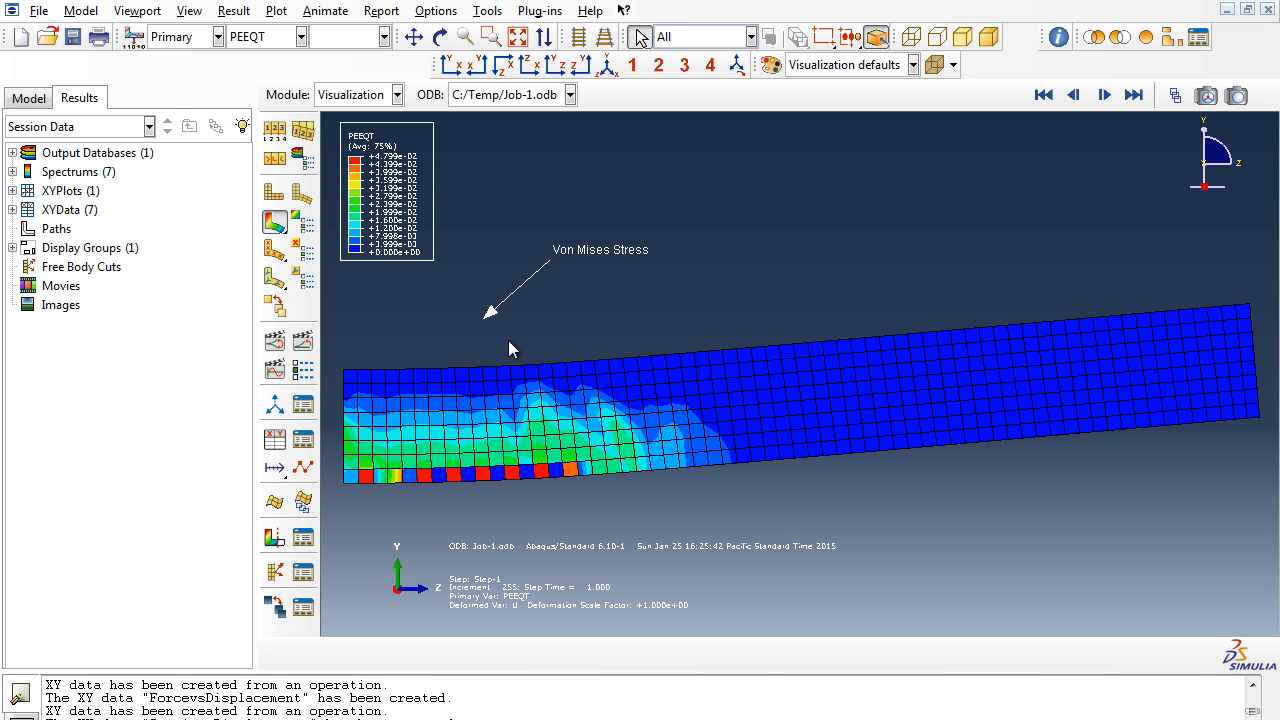
left_click(477, 66)
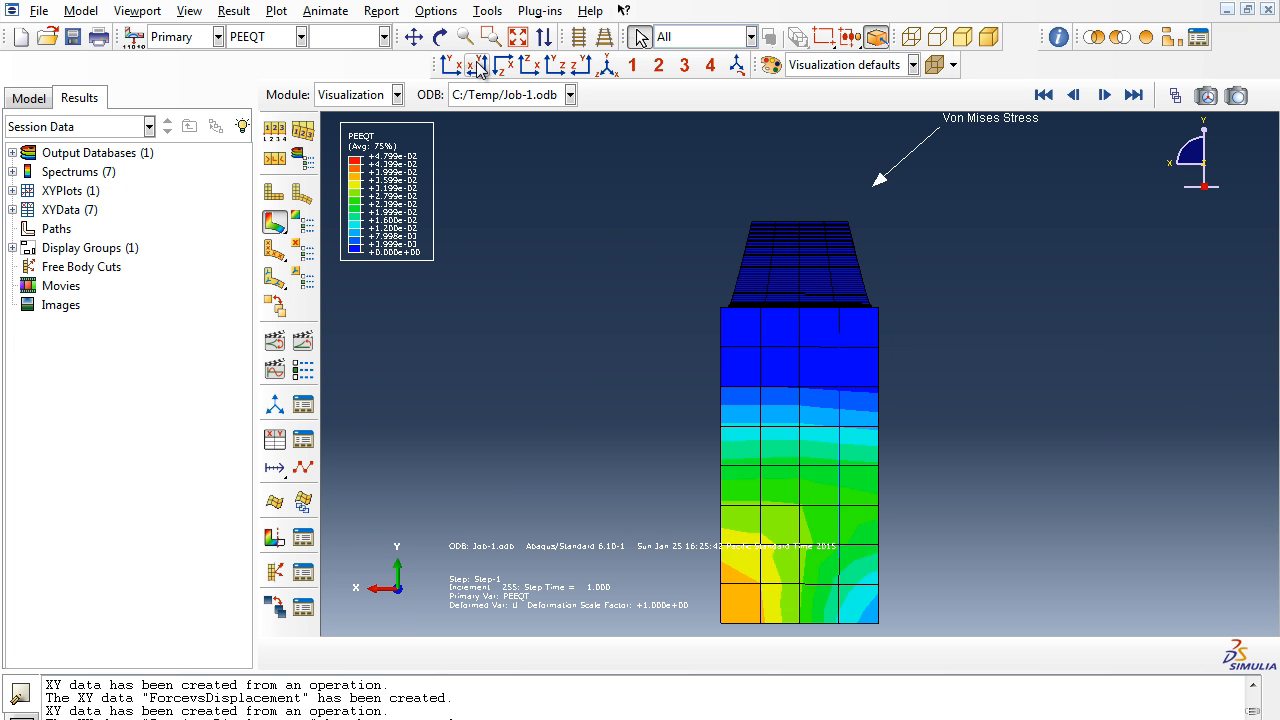
left_click(503, 66)
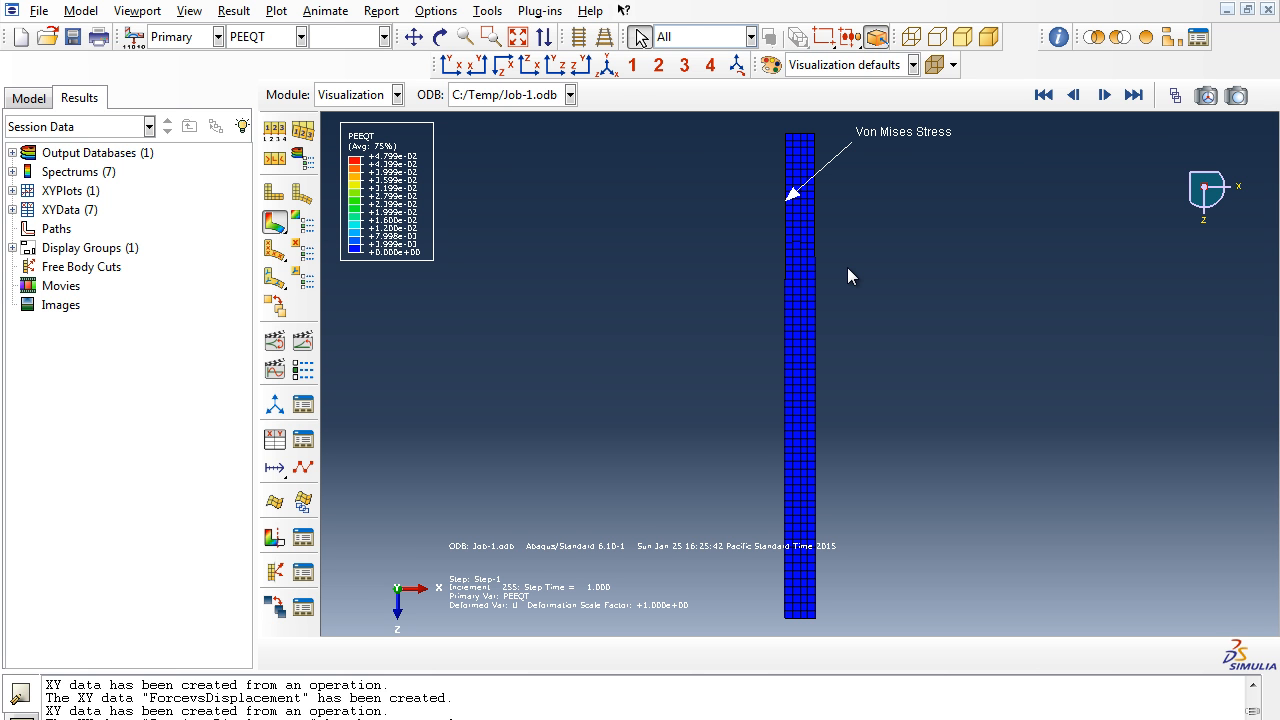
left_click(608, 66)
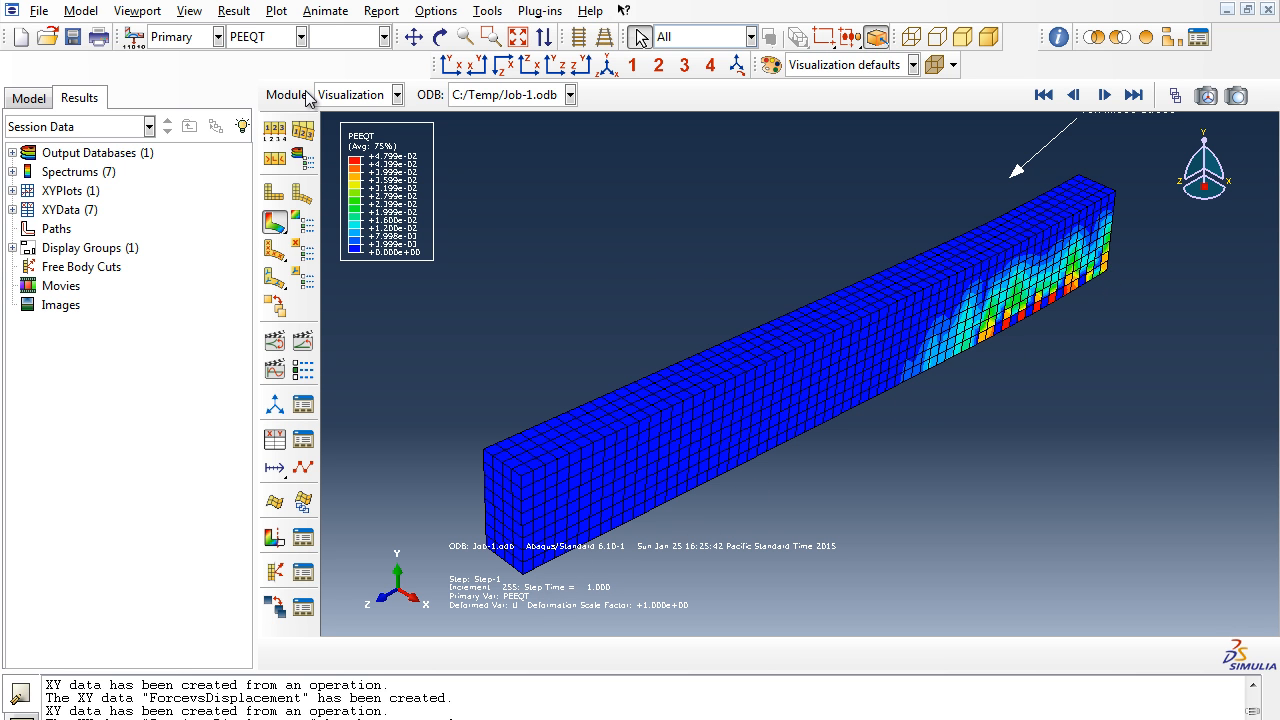
- Switch the contoured field output to RF
left_click(273, 36)
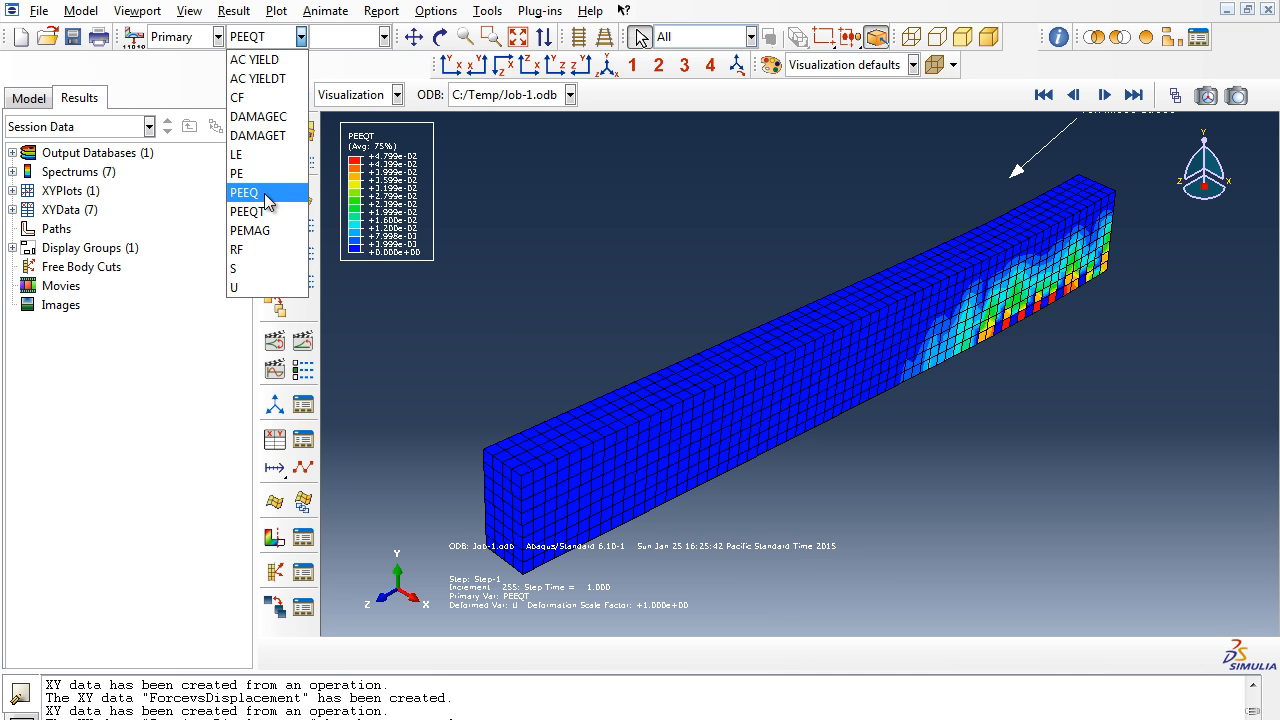
left_click(255, 249)
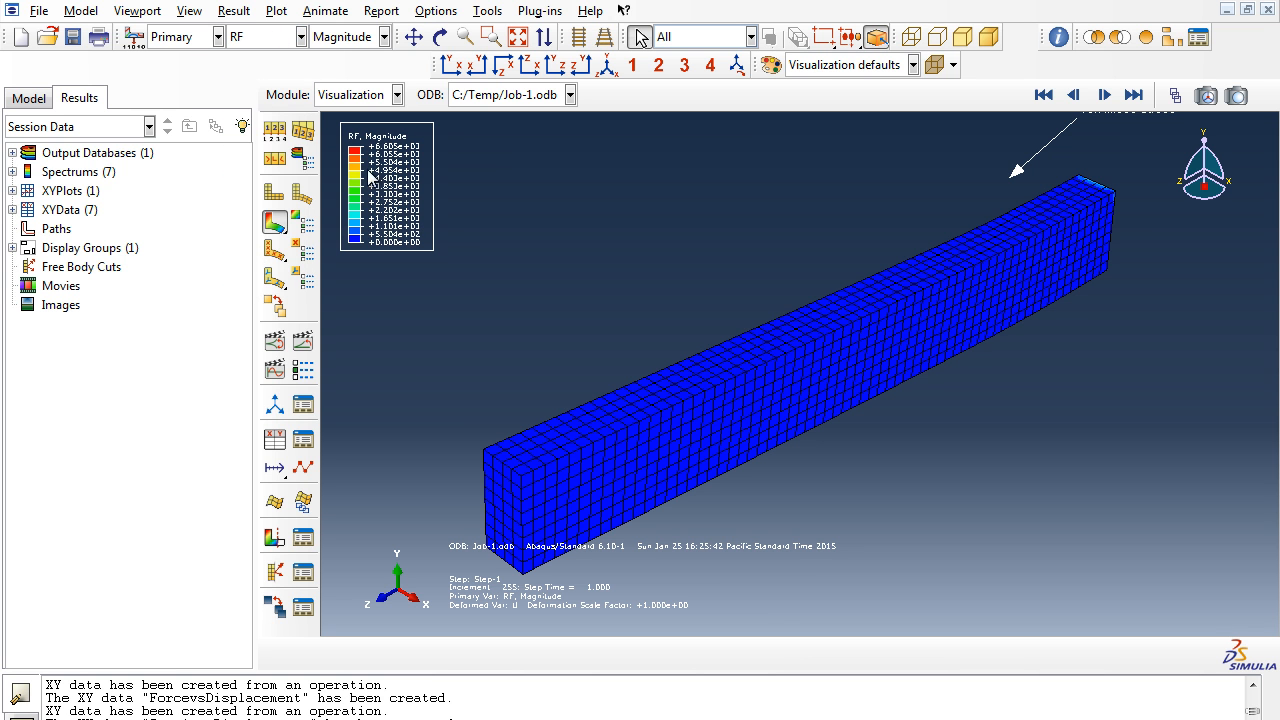